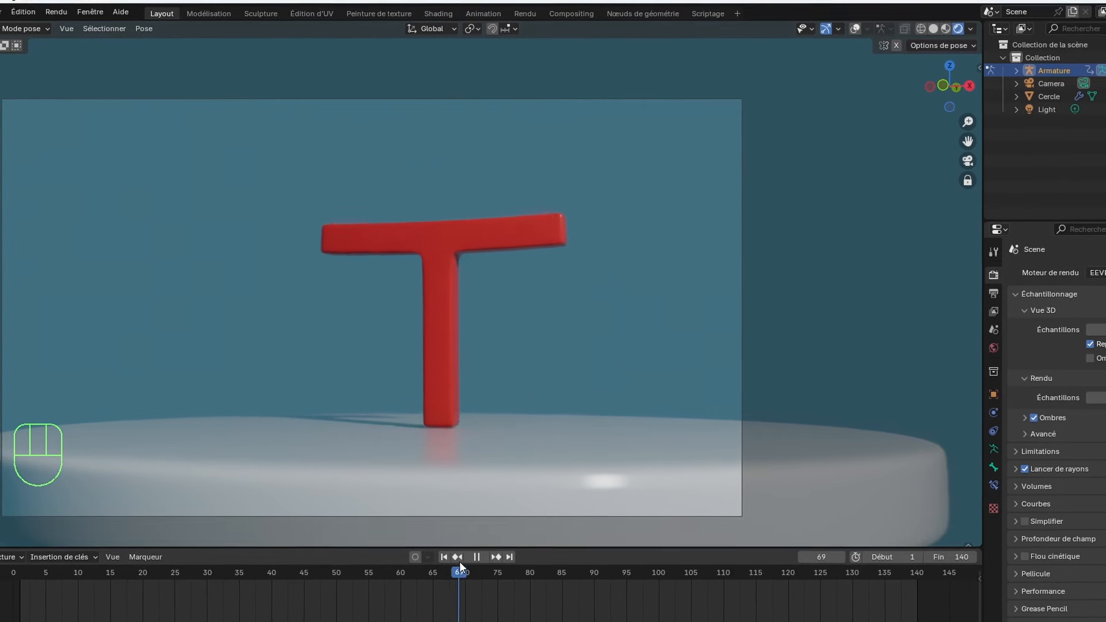
pyautogui.moveTo(459, 562); pyautogui.dragTo(569, 564)
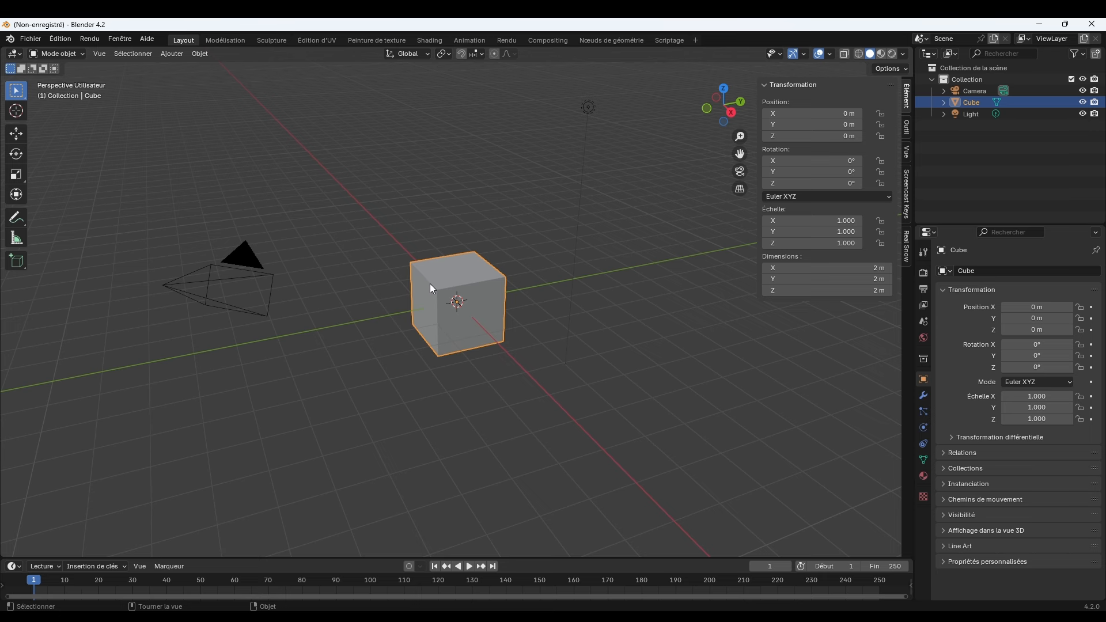
# Delete the default cube and show the Screencast Keys settings, closing the sidebar at the end.
pyautogui.press('Delete')
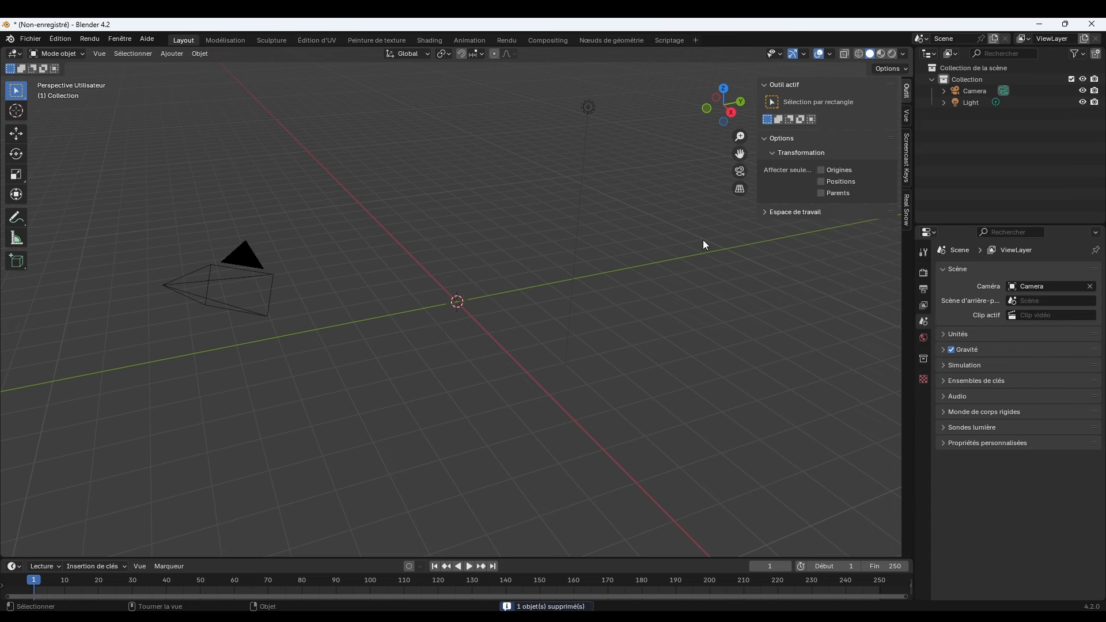
pyautogui.click(906, 164)
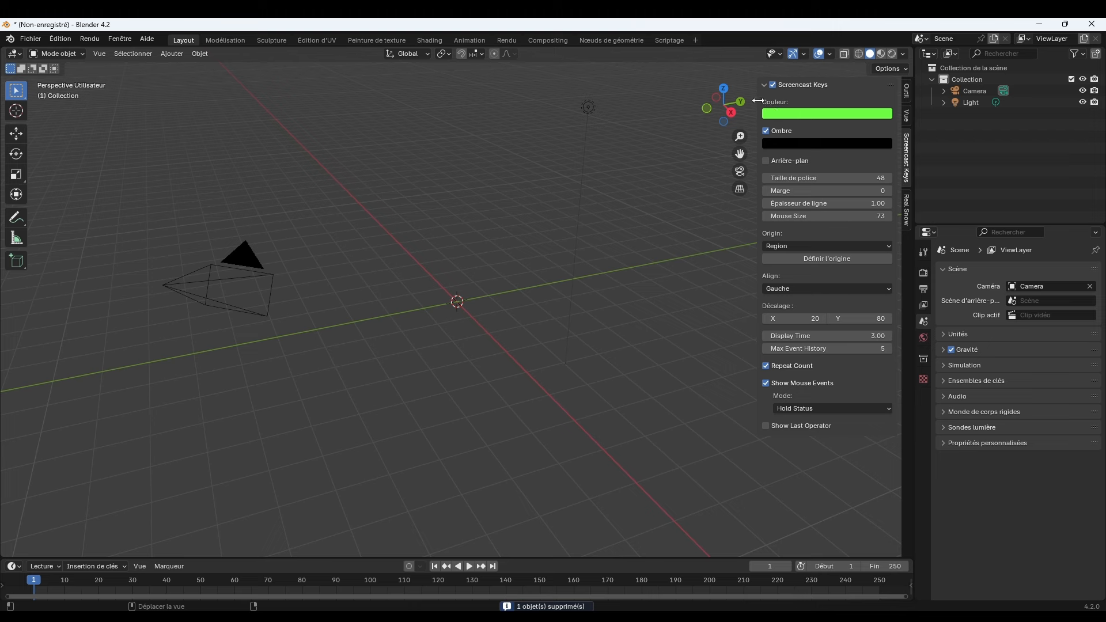
pyautogui.press('n')
# Add a text object at the world origin.
pyautogui.moveTo(425, 352); pyautogui.dragTo(524, 340, button='middle')
pyautogui.press('KP_1')
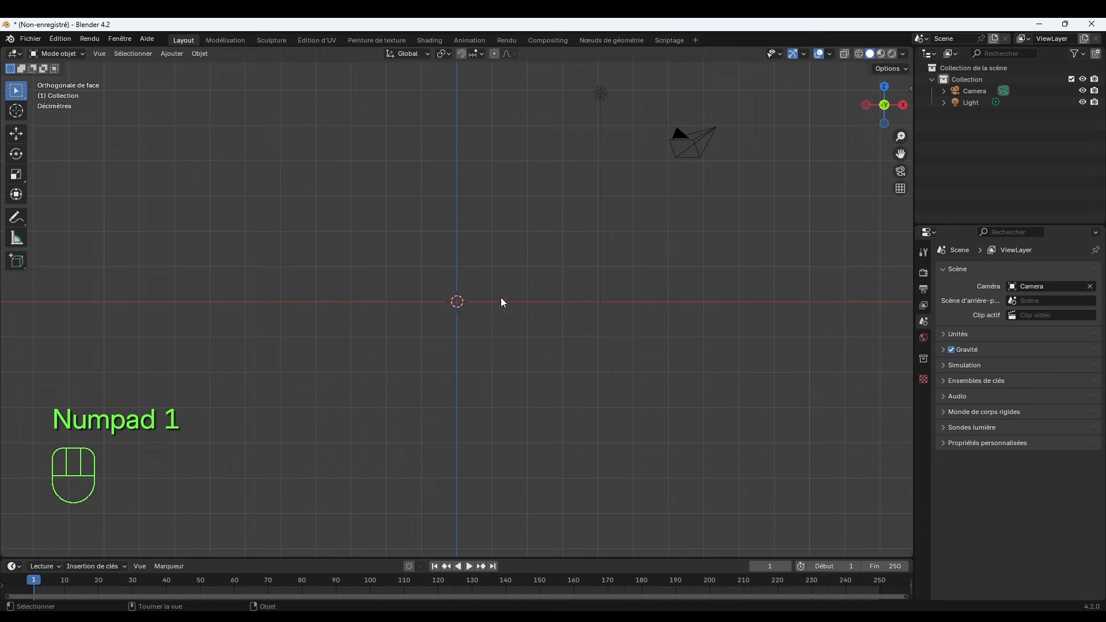
pyautogui.scroll(-1, 426, 245)
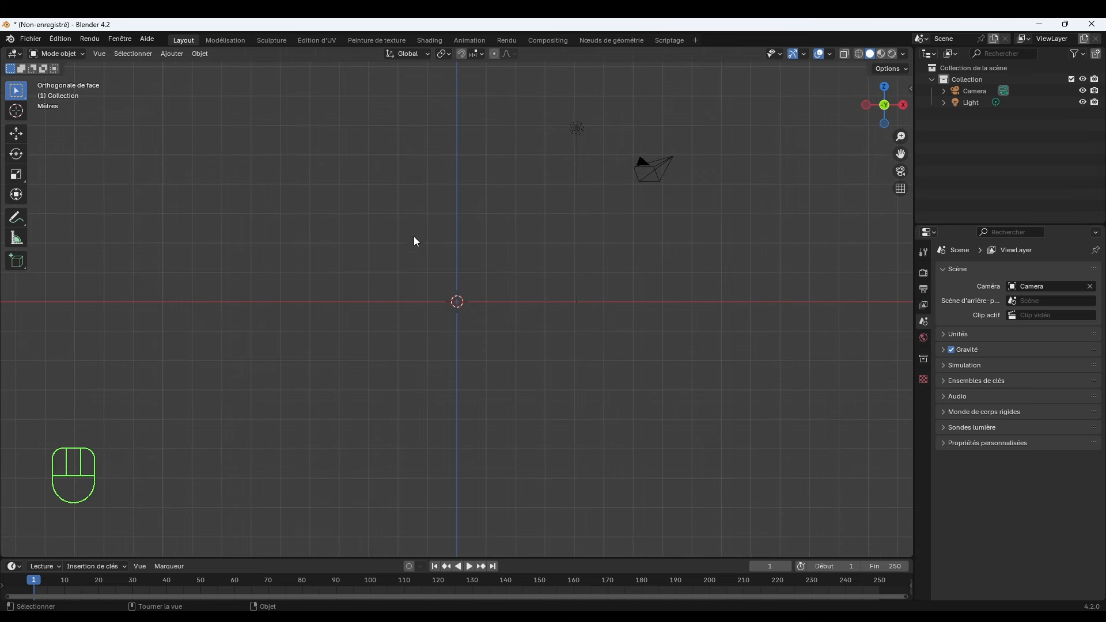
pyautogui.click(171, 54)
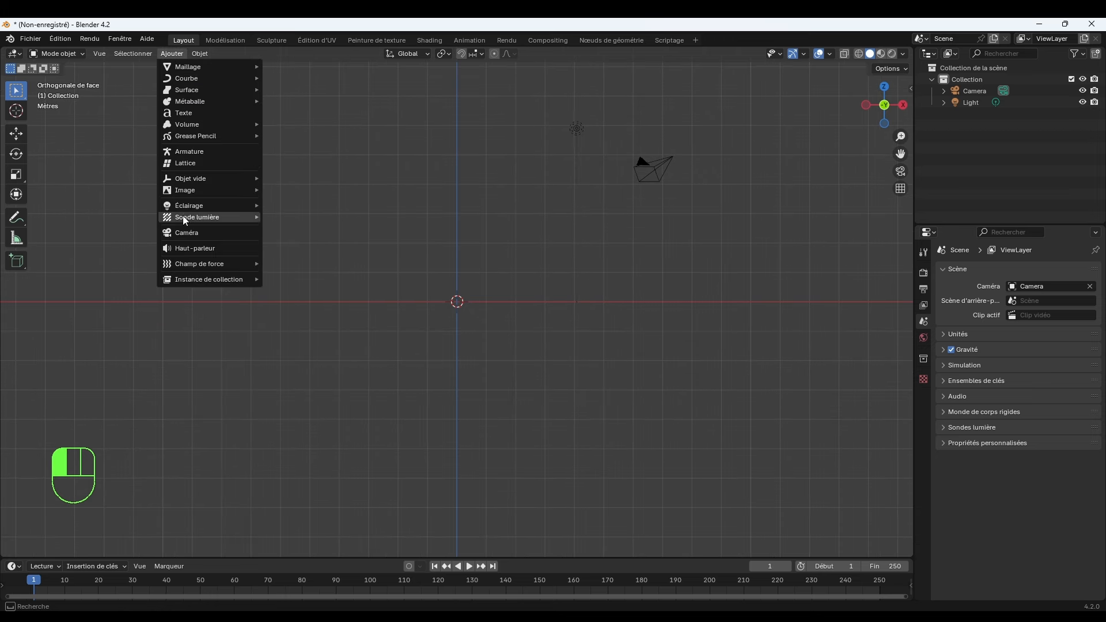
pyautogui.click(192, 113)
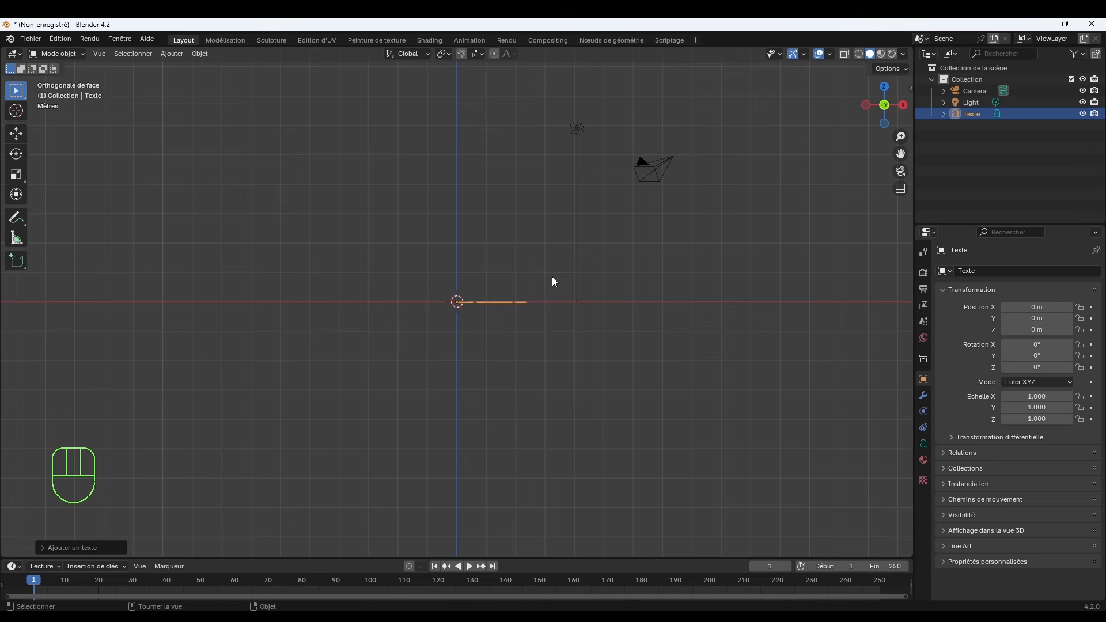
# Rotate the text object 90° around the global X axis so it stands upright.
pyautogui.press('KP_7')
pyautogui.scroll(7, 530, 299)
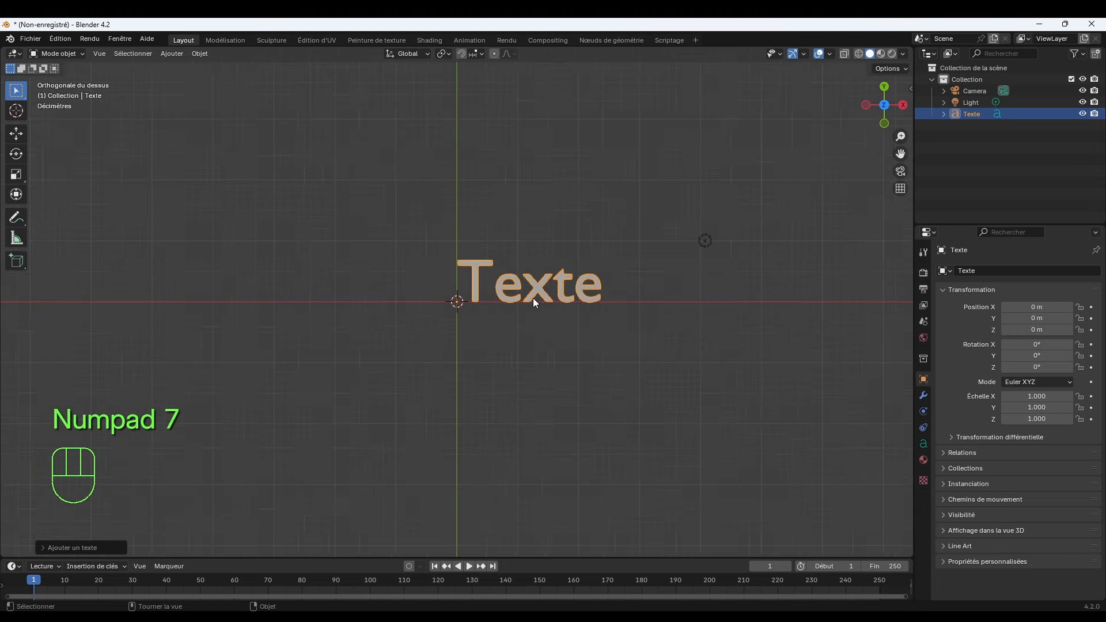
pyautogui.scroll(-3, 537, 310)
pyautogui.moveTo(551, 362); pyautogui.dragTo(526, 338, button='middle')
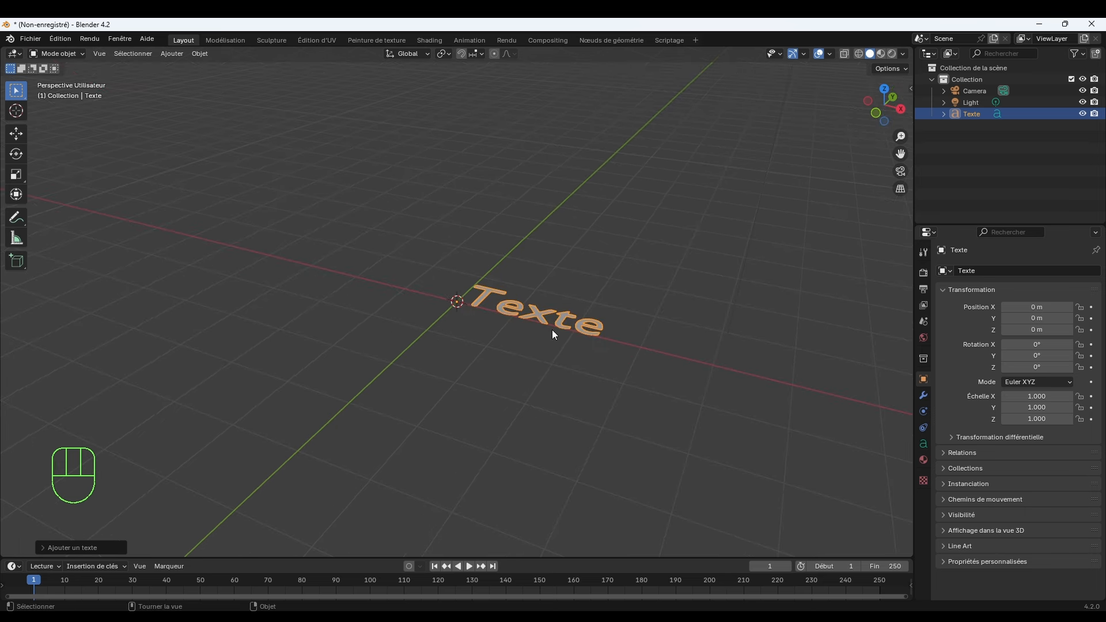
pyautogui.press('r')
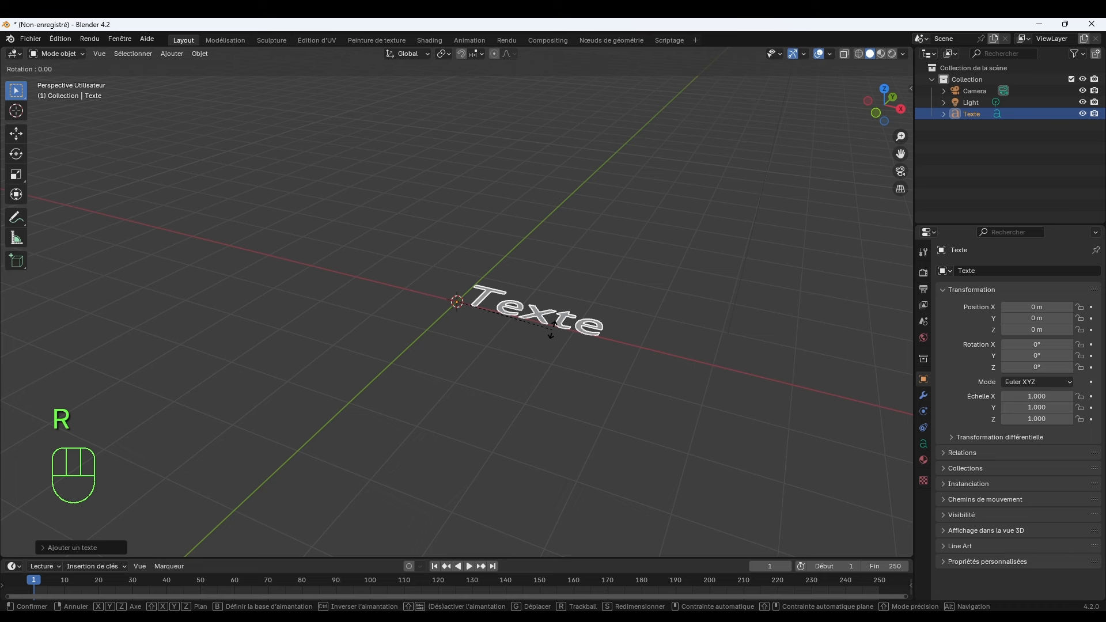
pyautogui.press('x')
pyautogui.press('KP_9')
pyautogui.press('KP_0')
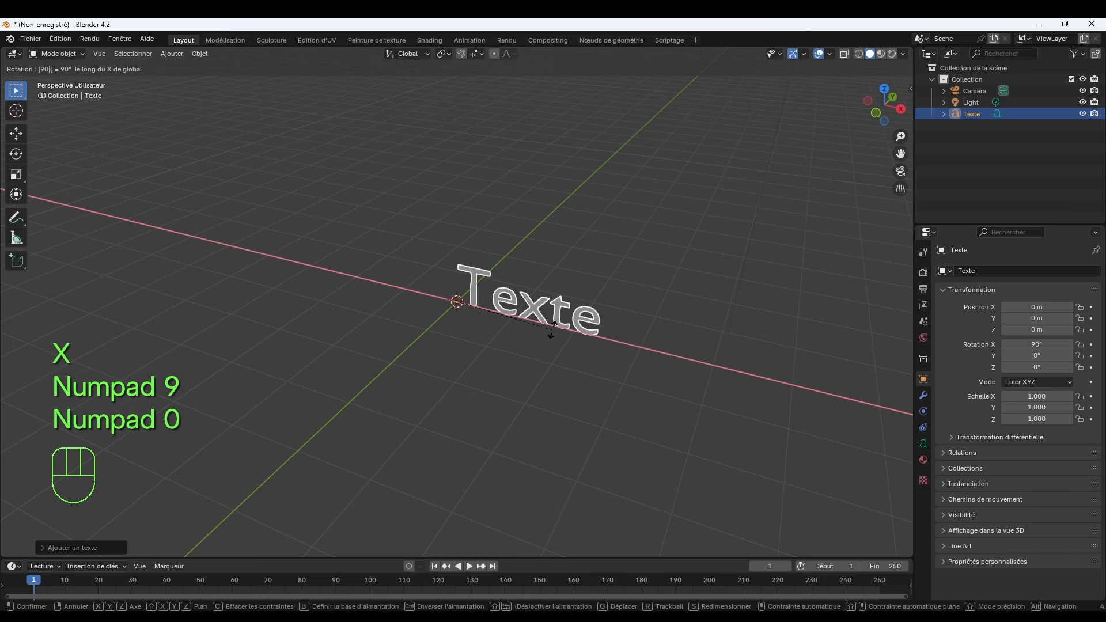
pyautogui.click(552, 332)
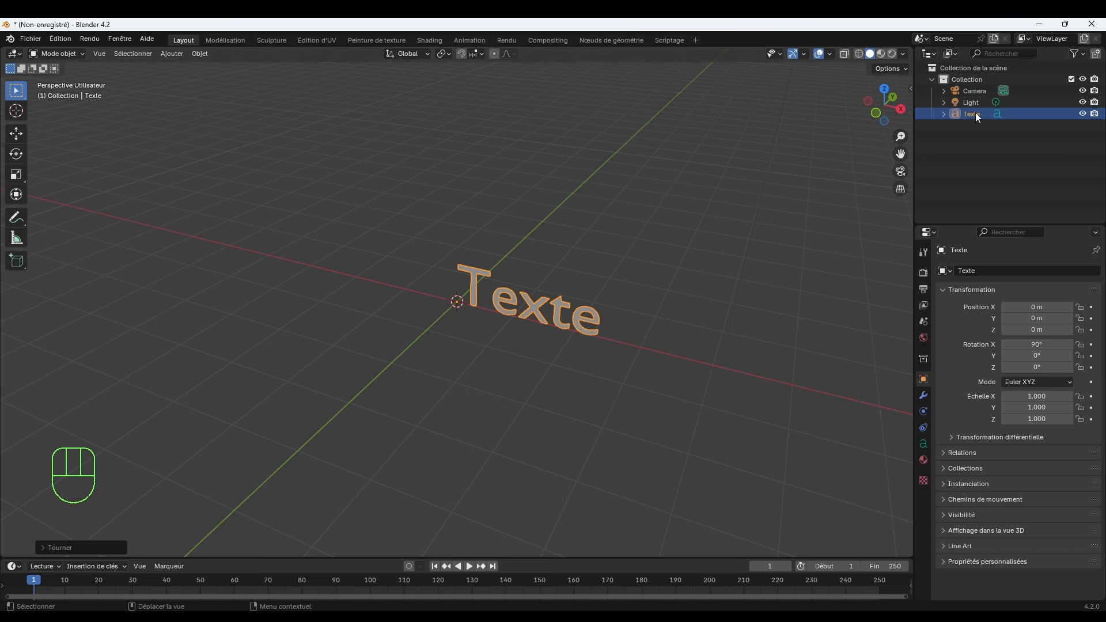
# Set the text's horizontal paragraph alignment to Centre.
pyautogui.click(923, 443)
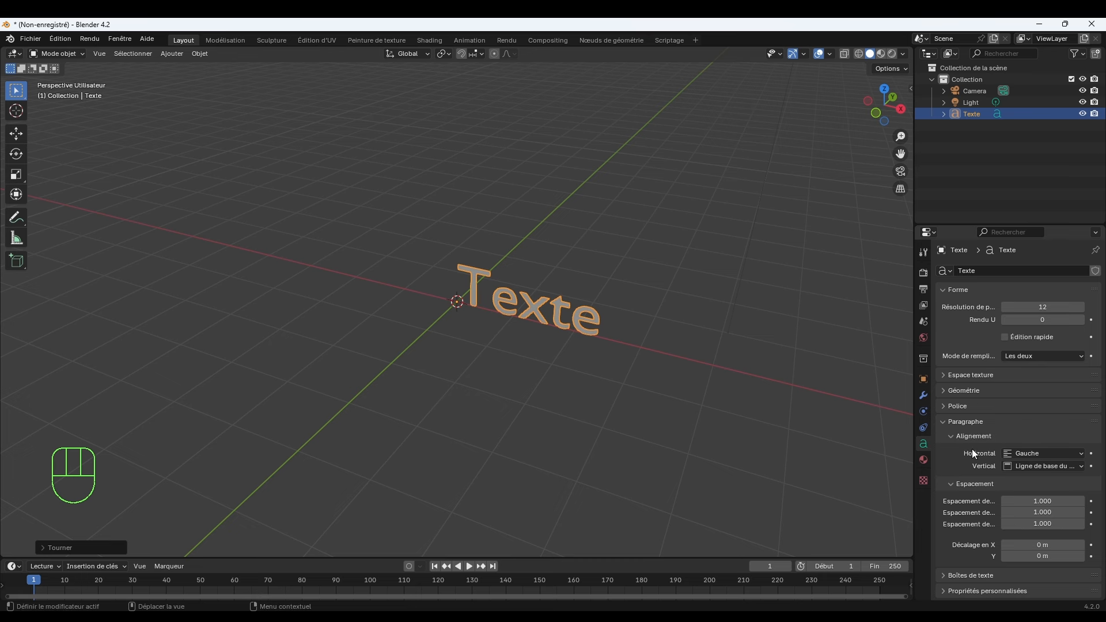
pyautogui.click(1021, 455)
pyautogui.click(1014, 479)
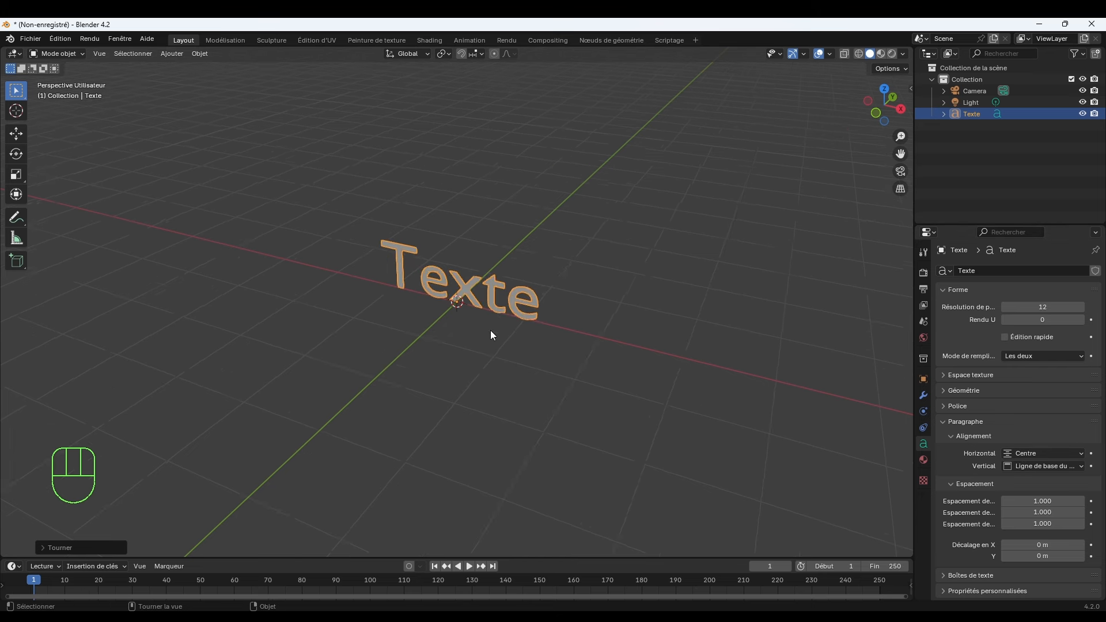
# Shorten the text content to the single letter "T" and return to object mode.
pyautogui.scroll(3, 478, 317)
pyautogui.press('Tab')
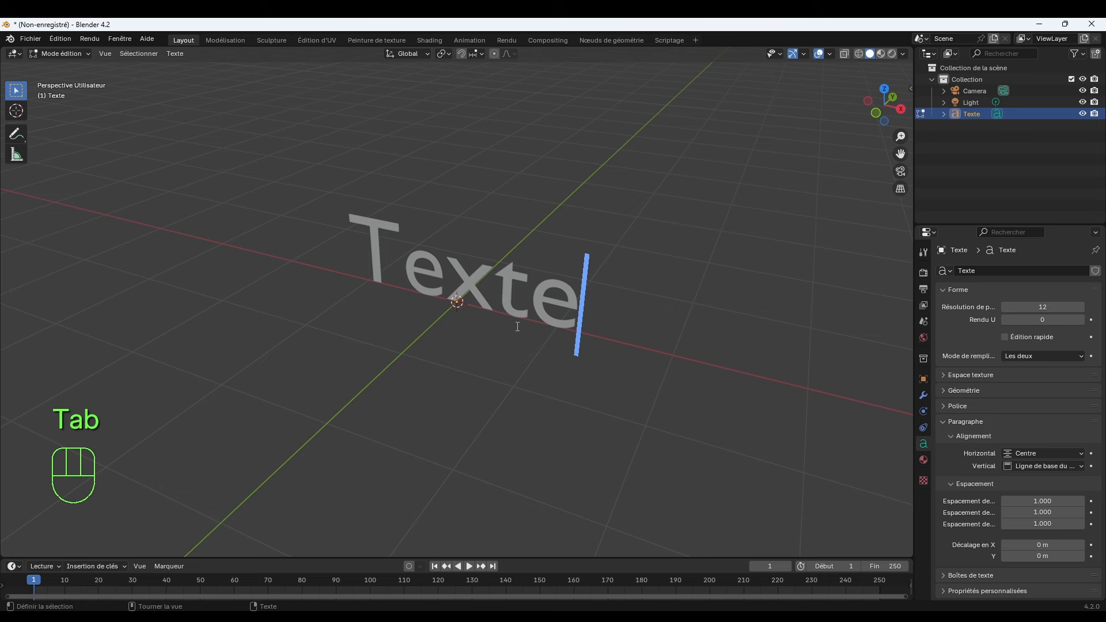
pyautogui.press('BackSpace')
pyautogui.press('BackSpace')
pyautogui.press('BackSpace')
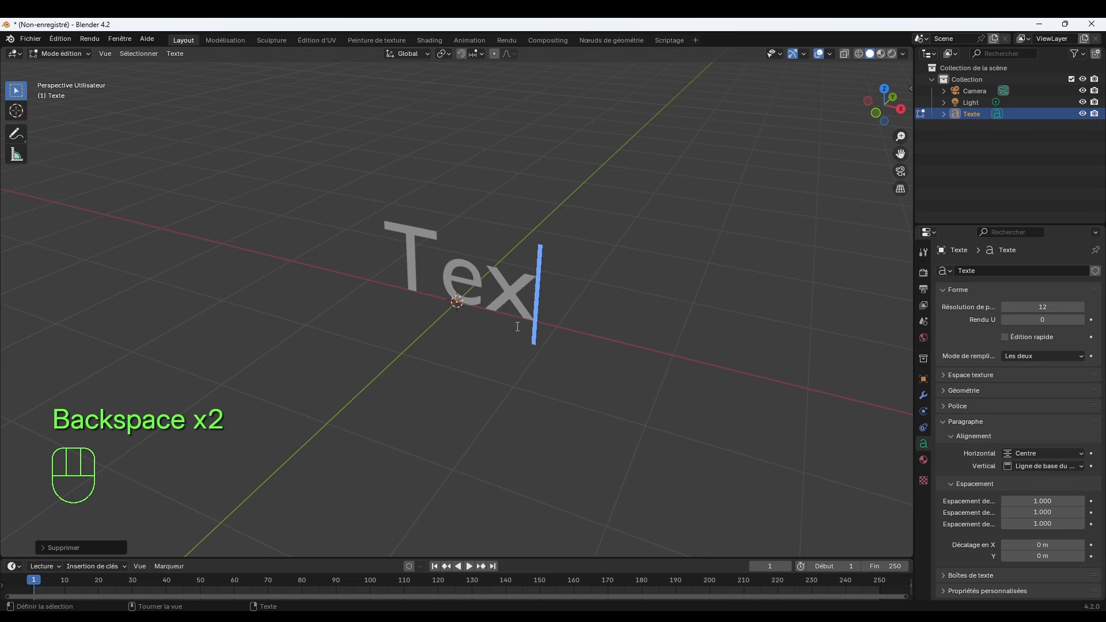
pyautogui.press('BackSpace')
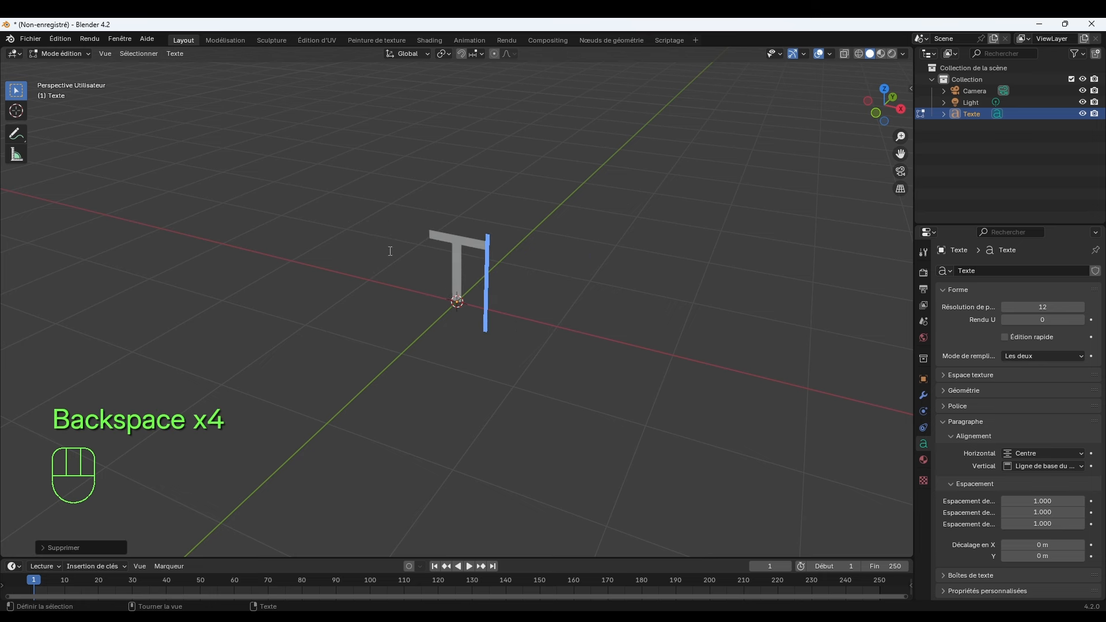
pyautogui.click(63, 53)
pyautogui.click(74, 60)
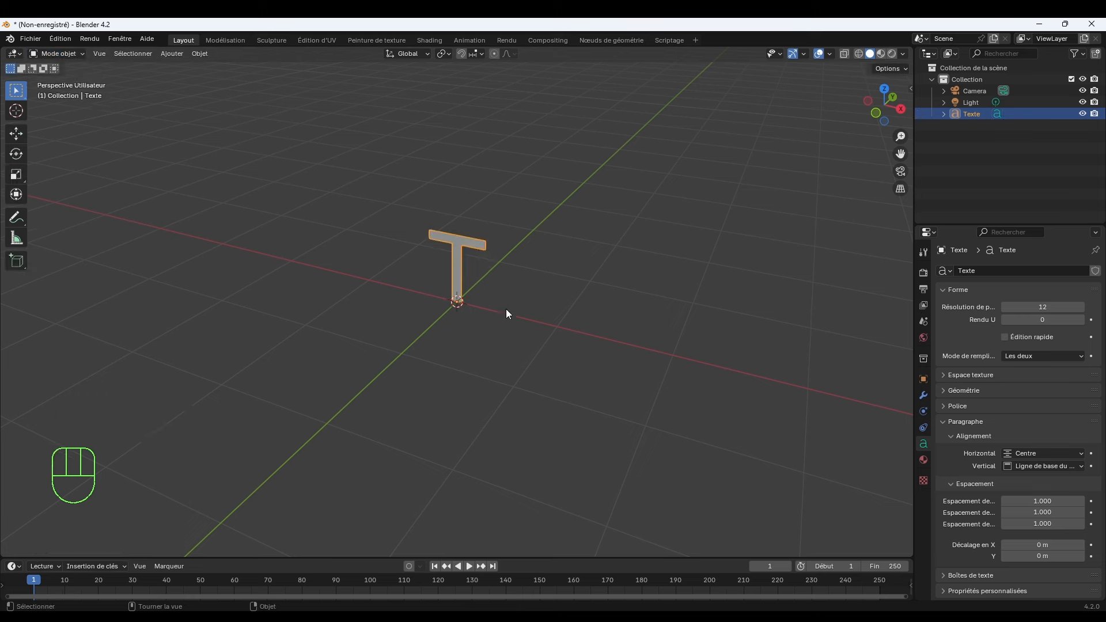
# Convert the T text object to a mesh.
pyautogui.scroll(1, 497, 339)
pyautogui.moveTo(498, 339); pyautogui.dragTo(555, 338, button='middle')
pyautogui.press('KP_1')
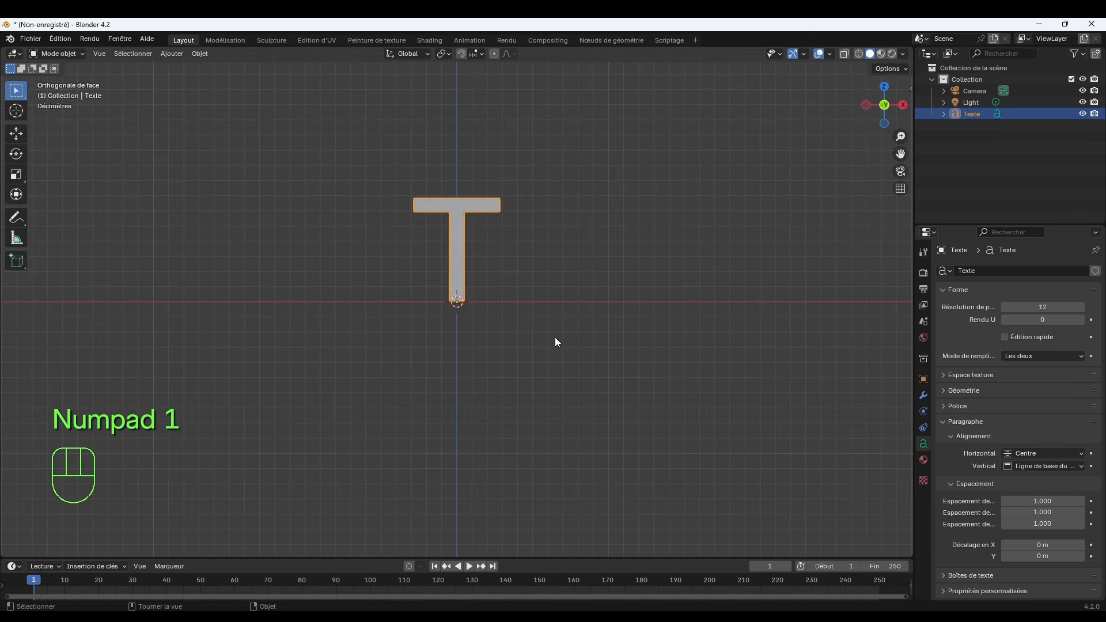
pyautogui.scroll(5, 554, 337)
pyautogui.keyDown('shift'); pyautogui.moveTo(577, 241); pyautogui.dragTo(552, 371, button='middle'); pyautogui.keyUp('shift')
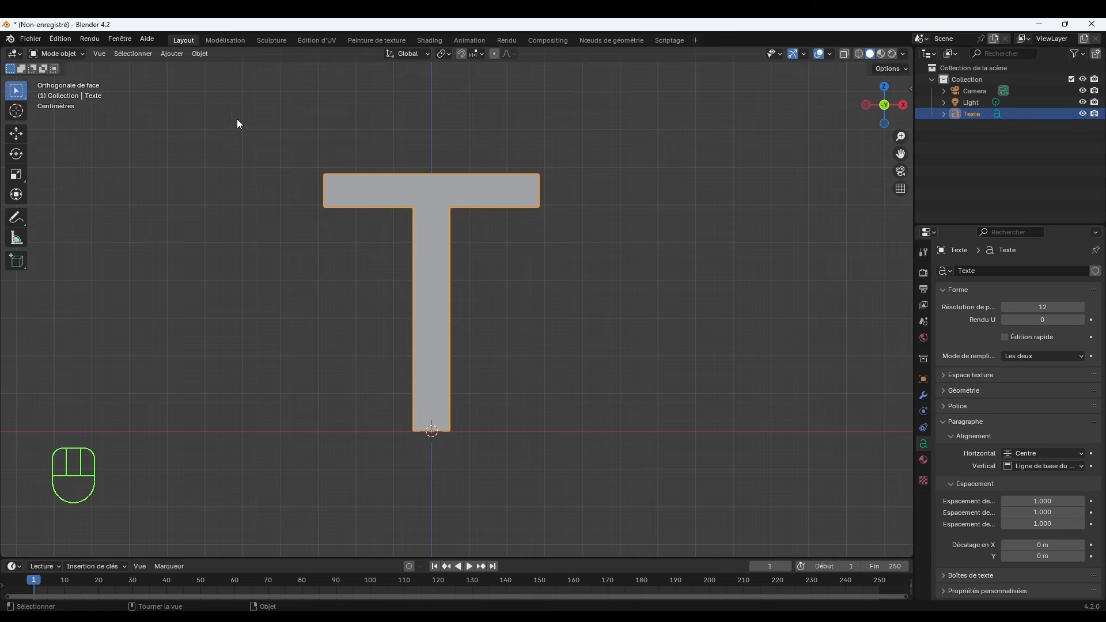
pyautogui.click(200, 53)
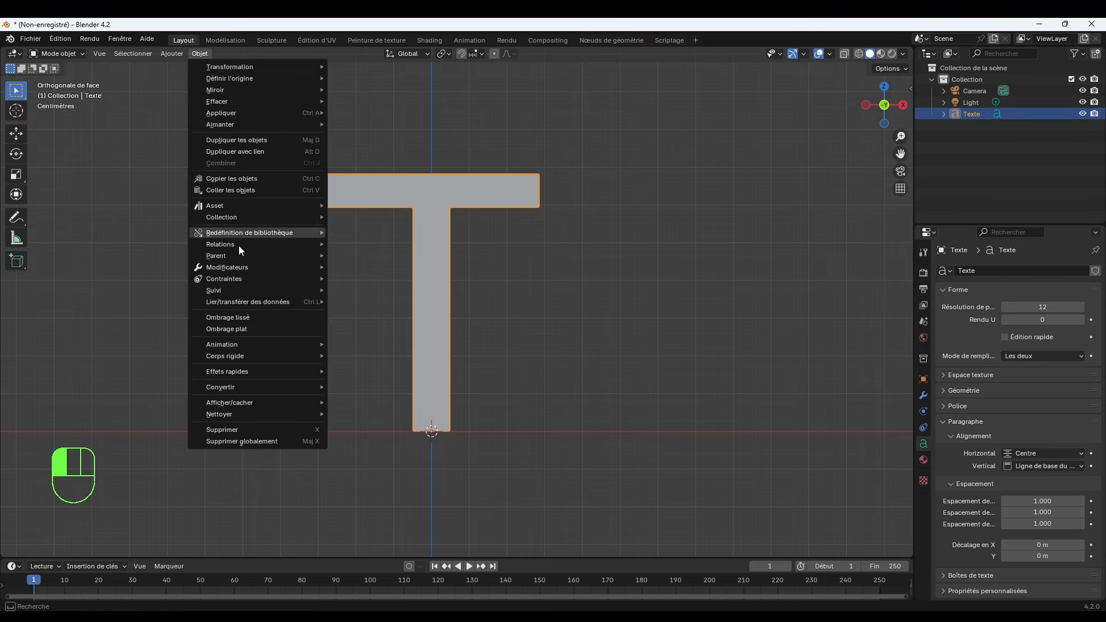
pyautogui.moveTo(281, 385)
pyautogui.click(353, 387)
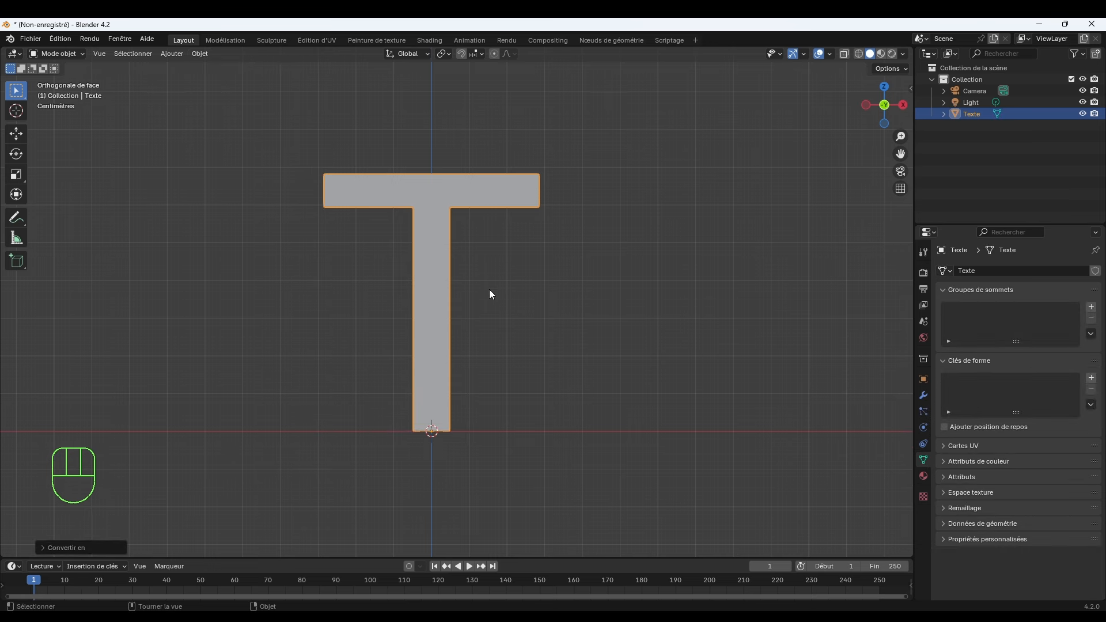
# Open the T mesh in edit mode with edge selection active.
pyautogui.press('Tab')
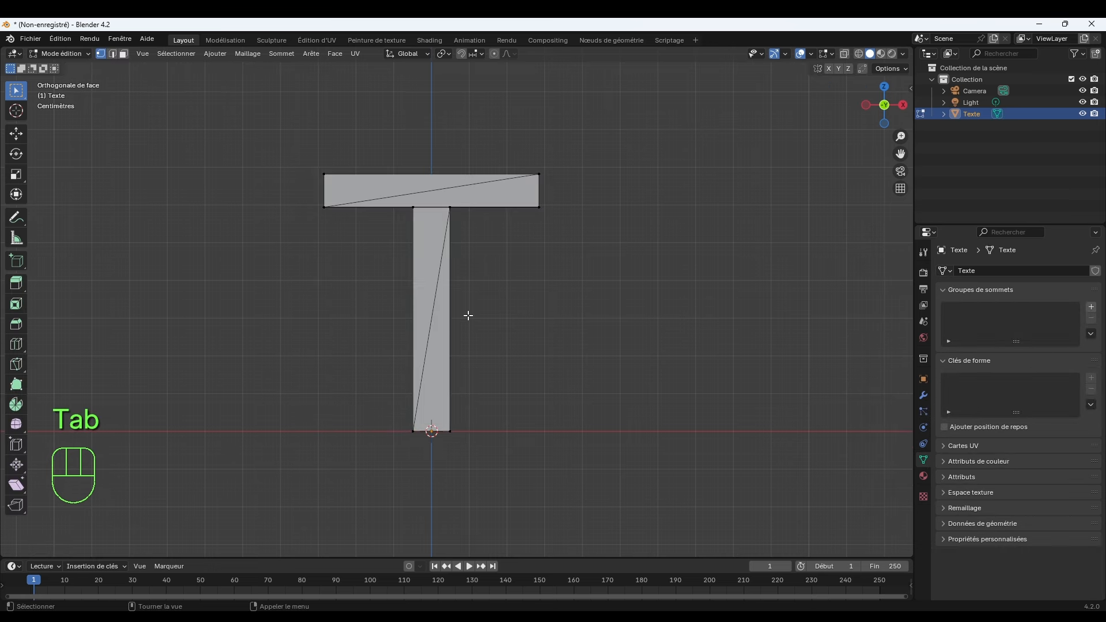
pyautogui.scroll(1, 484, 239)
pyautogui.moveTo(506, 244); pyautogui.dragTo(464, 244, button='middle')
pyautogui.scroll(2, 531, 193)
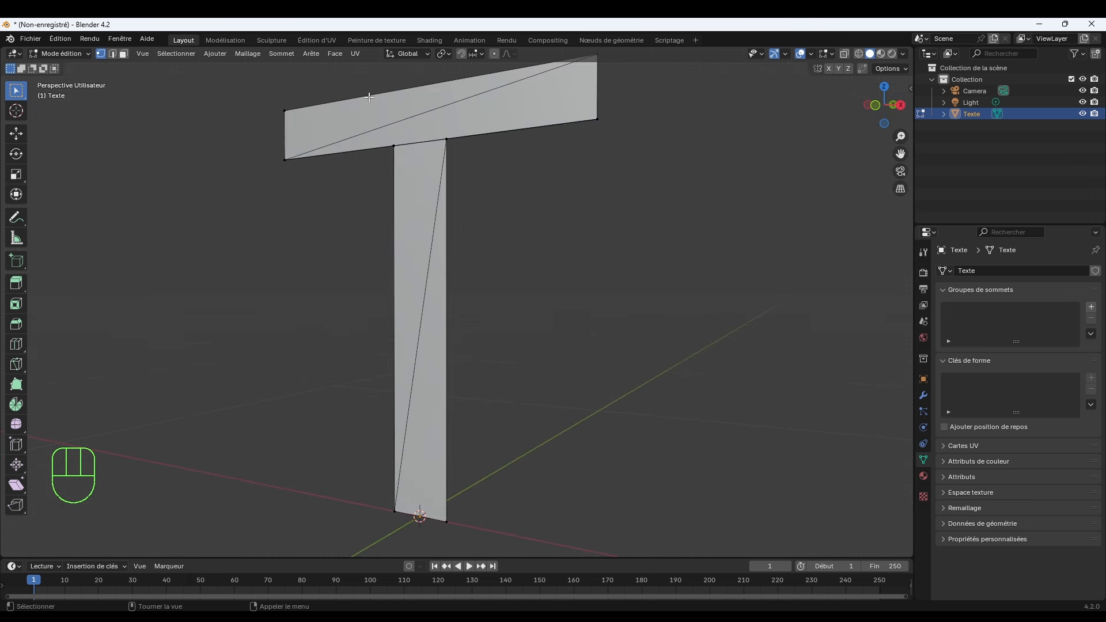
pyautogui.scroll(-1, 419, 260)
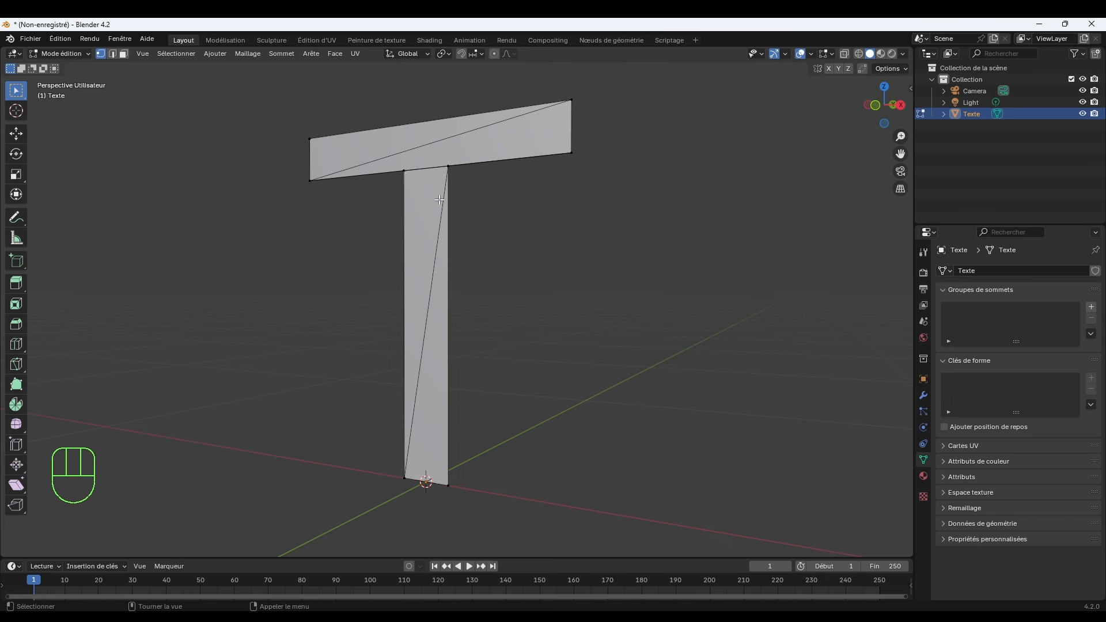
pyautogui.click(113, 53)
# Try to dissolve the diagonal edges of the T's crossbar and stem together, undoing the attempt.
pyautogui.click(454, 133)
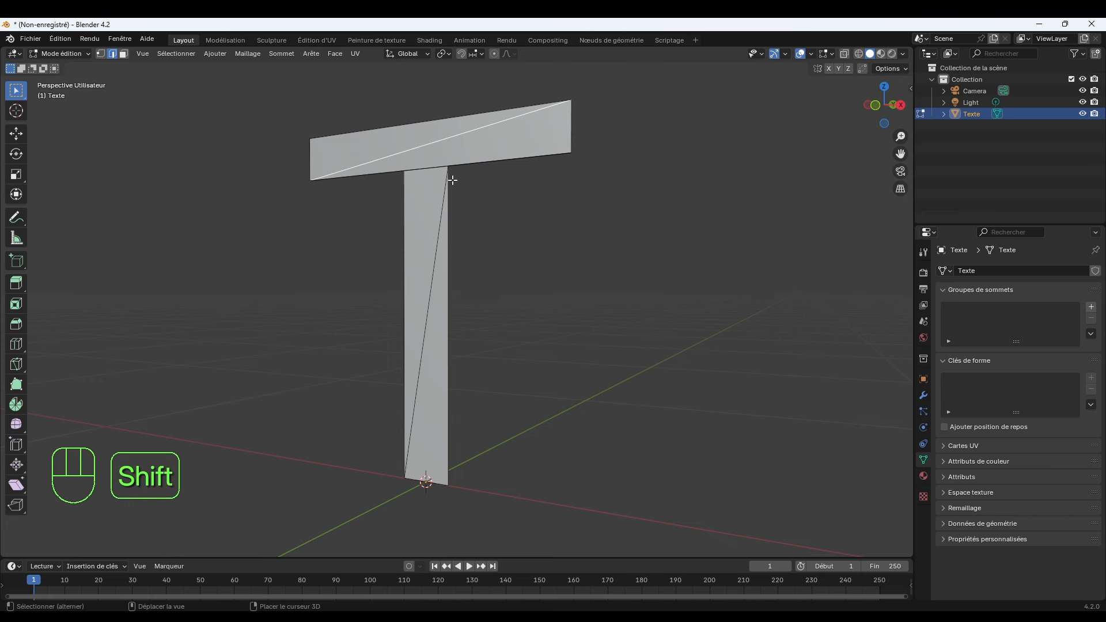
pyautogui.keyDown('shift'); pyautogui.click(433, 283); pyautogui.keyUp('shift')
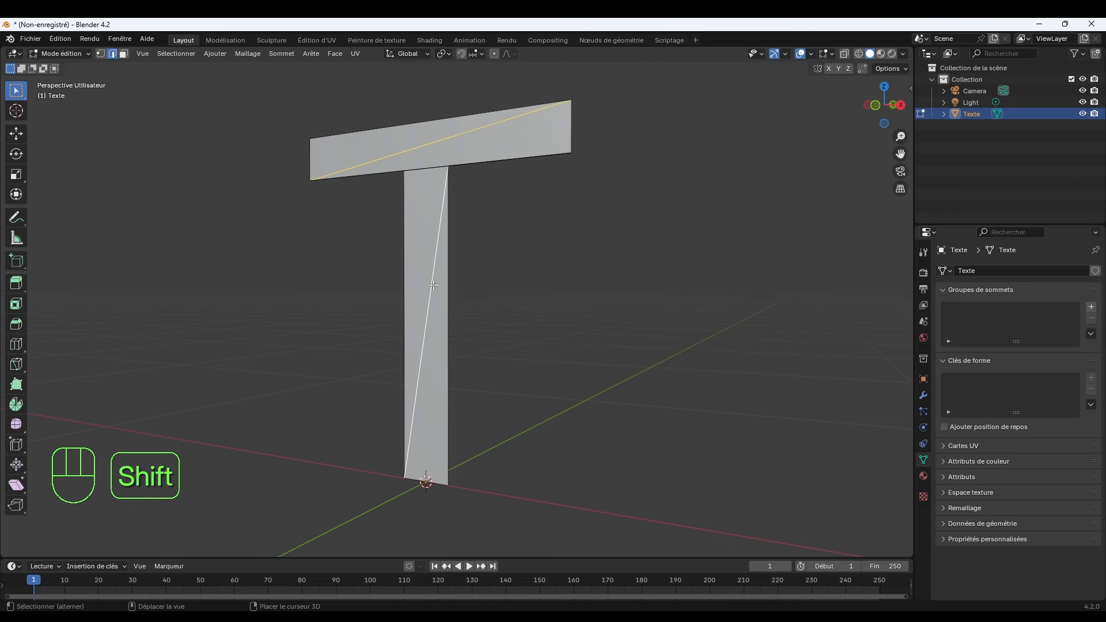
pyautogui.press('Delete')
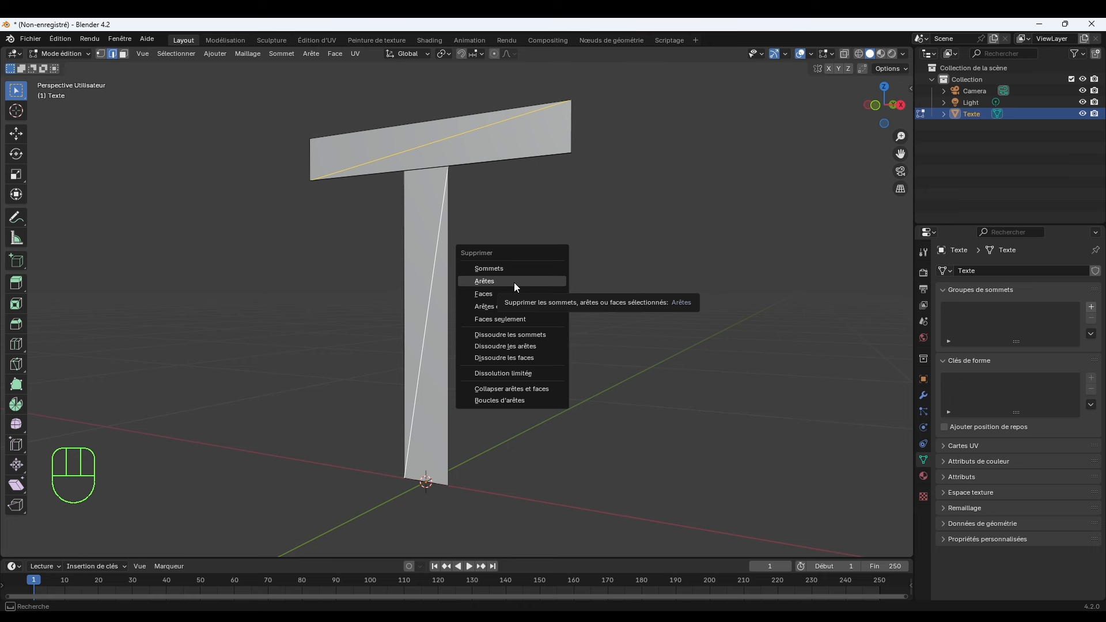
pyautogui.click(529, 346)
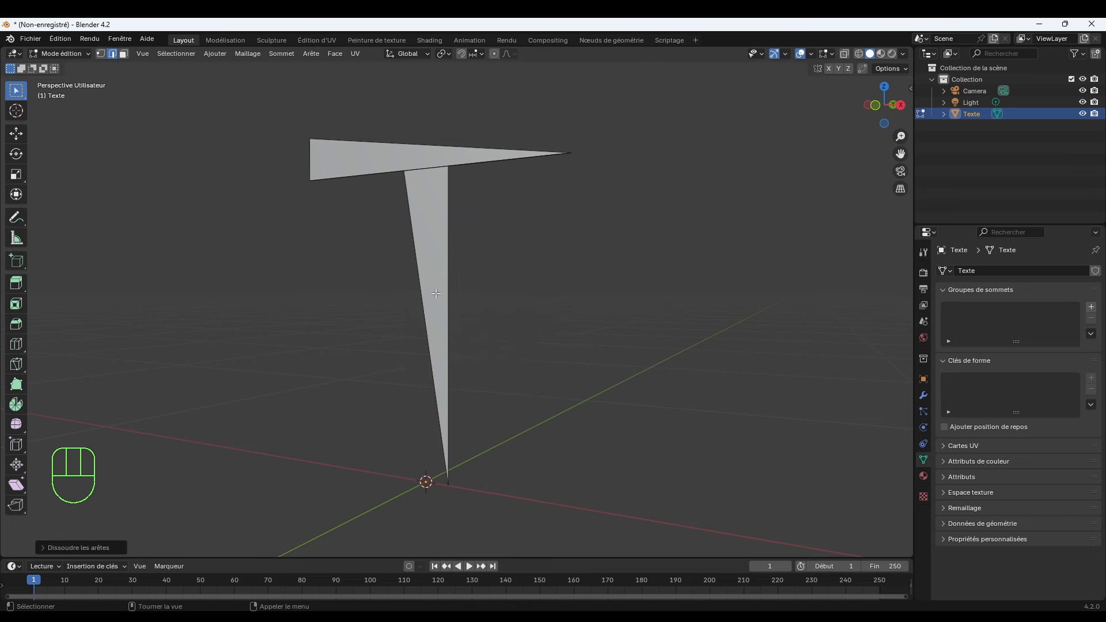
pyautogui.hotkey('ctrl', 'z')
# Try to dissolve only the crossbar's diagonal edge, undoing the attempt.
pyautogui.click(436, 144)
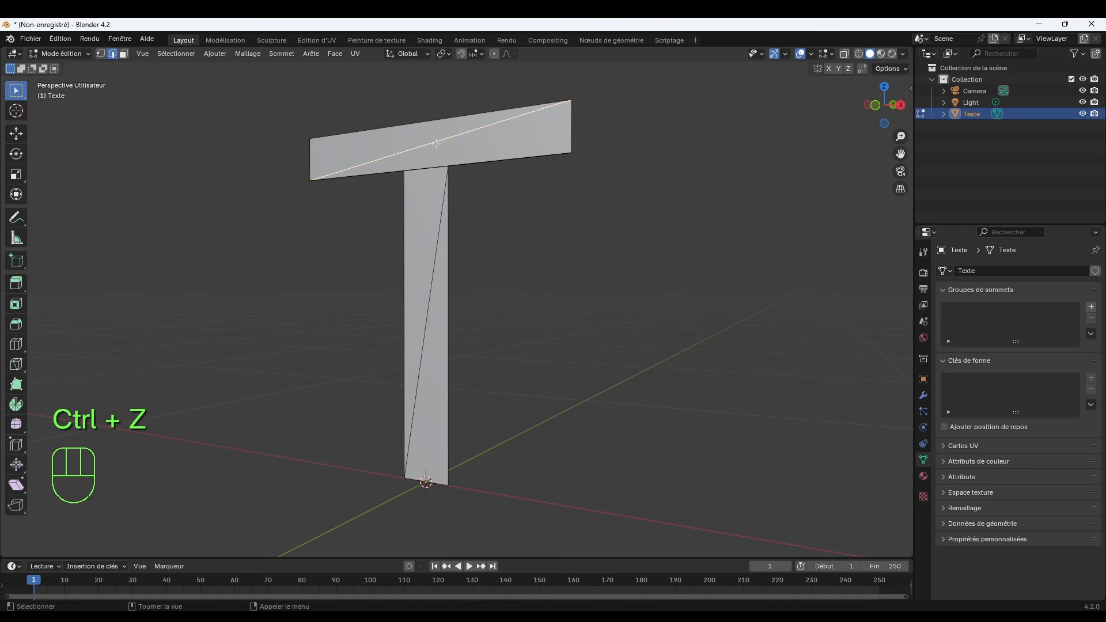
pyautogui.press('Delete')
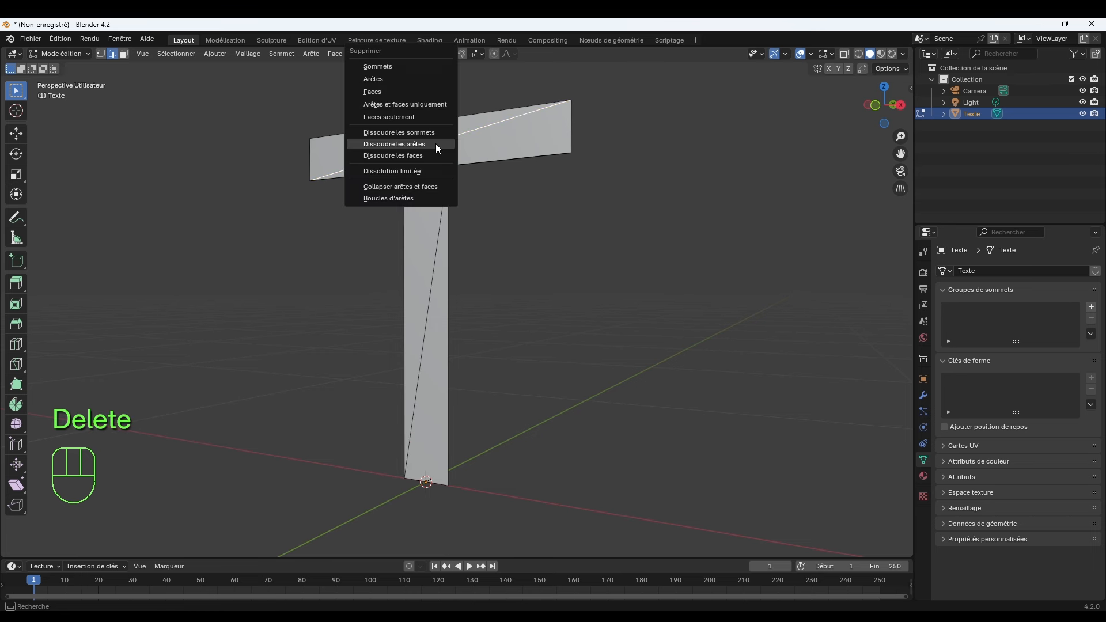
pyautogui.click(394, 144)
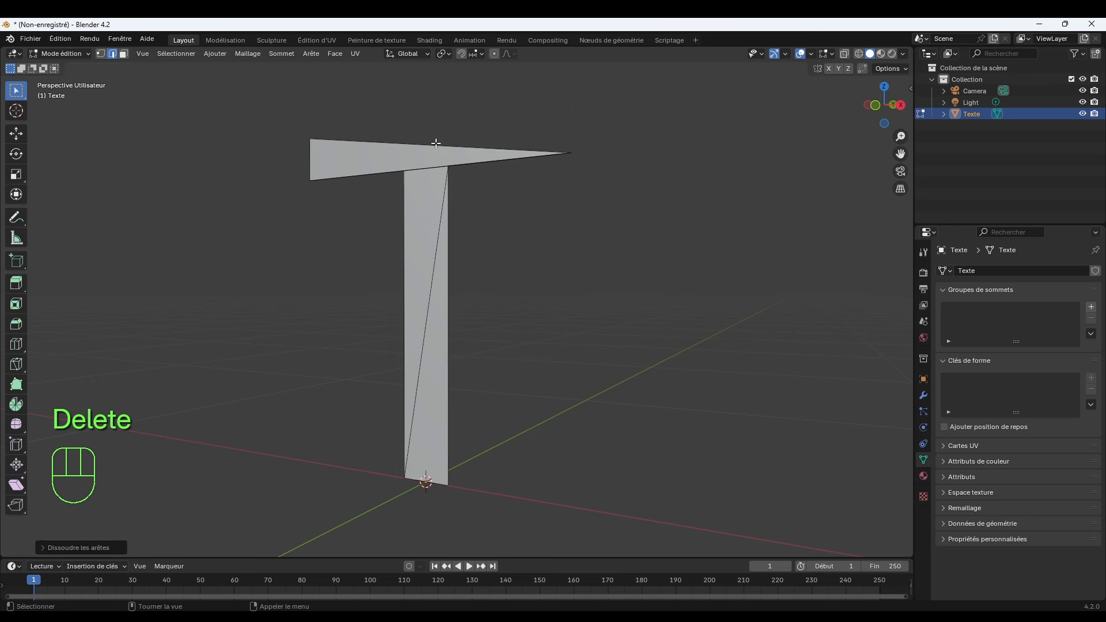
pyautogui.hotkey('ctrl', 'z')
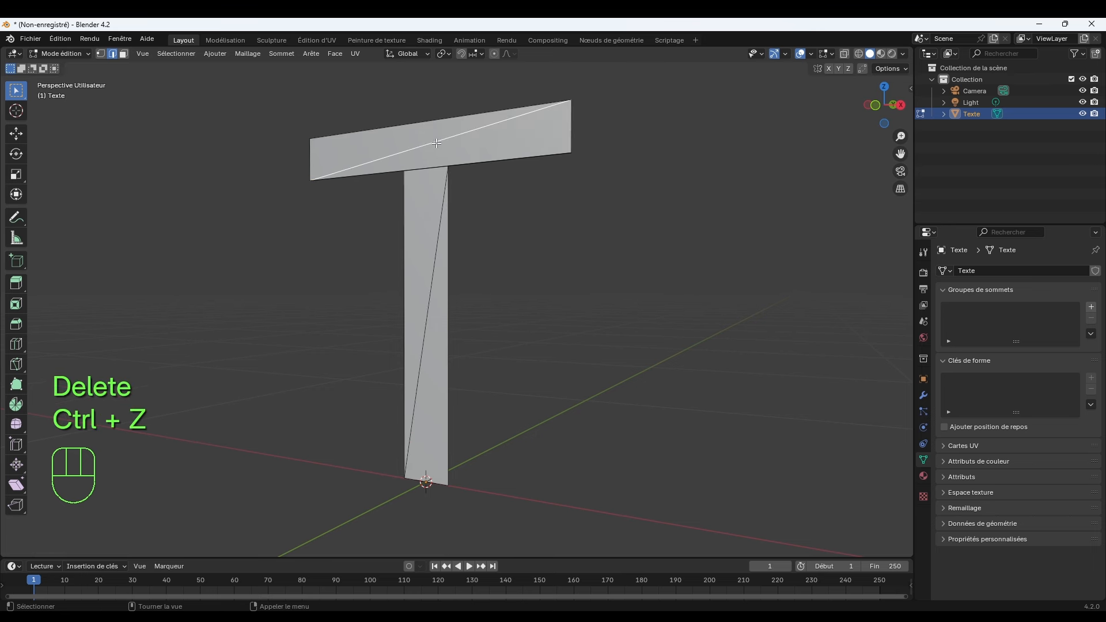
pyautogui.moveTo(511, 190); pyautogui.dragTo(520, 313, button='middle')
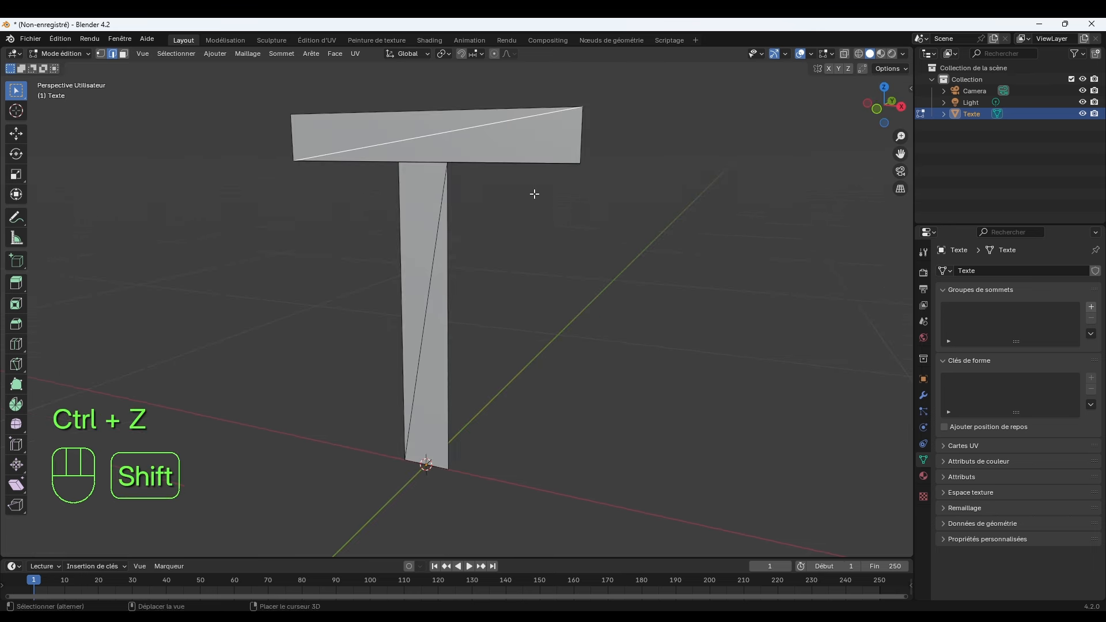
pyautogui.scroll(4, 538, 311)
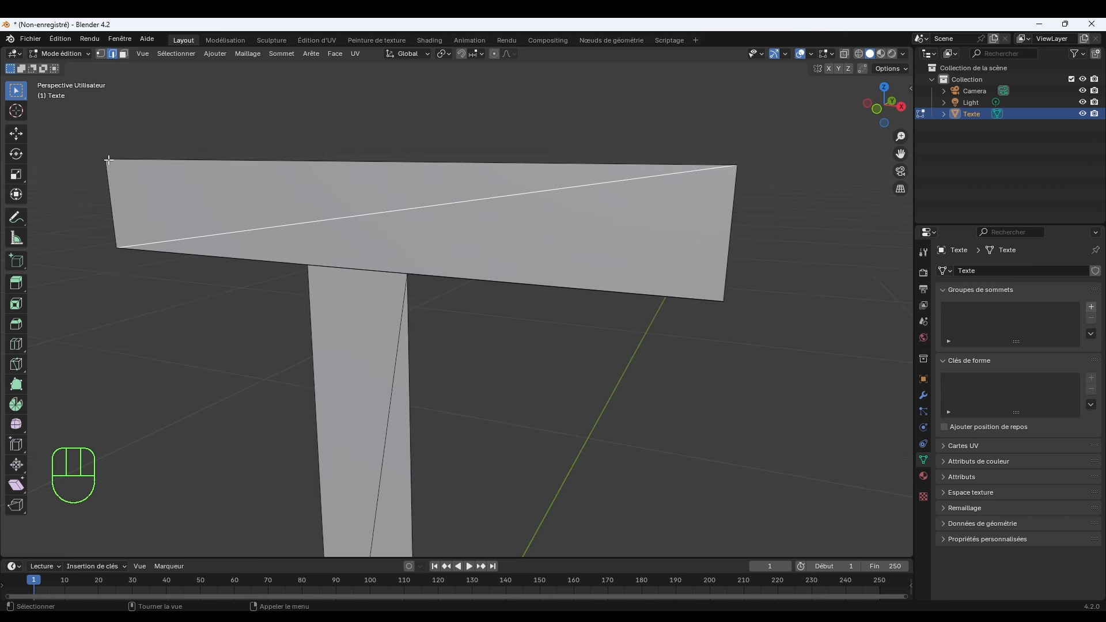
# Switch to vertex selection and delete the two top corner vertices of the T's crossbar.
pyautogui.click(101, 53)
pyautogui.click(129, 175)
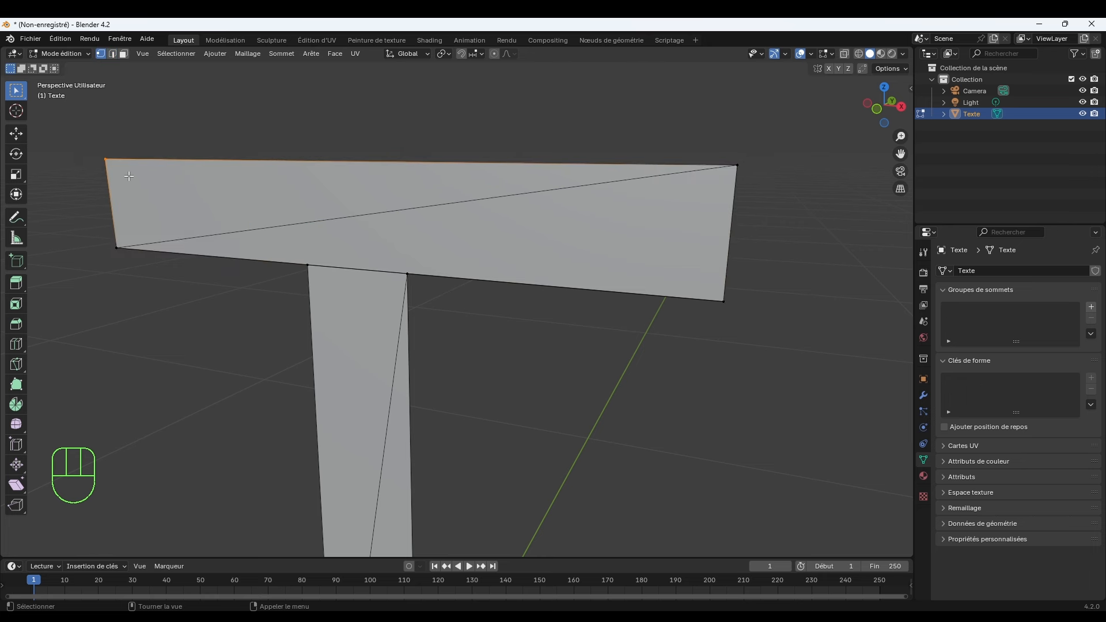
pyautogui.keyDown('shift'); pyautogui.click(737, 166); pyautogui.keyUp('shift')
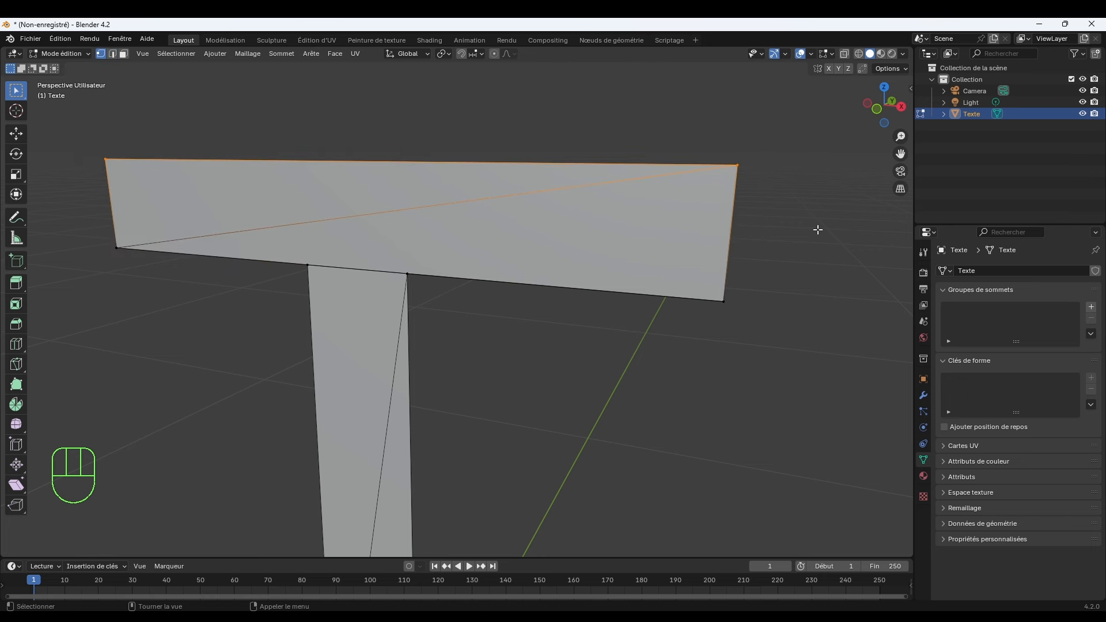
pyautogui.press('Delete')
pyautogui.click(799, 153)
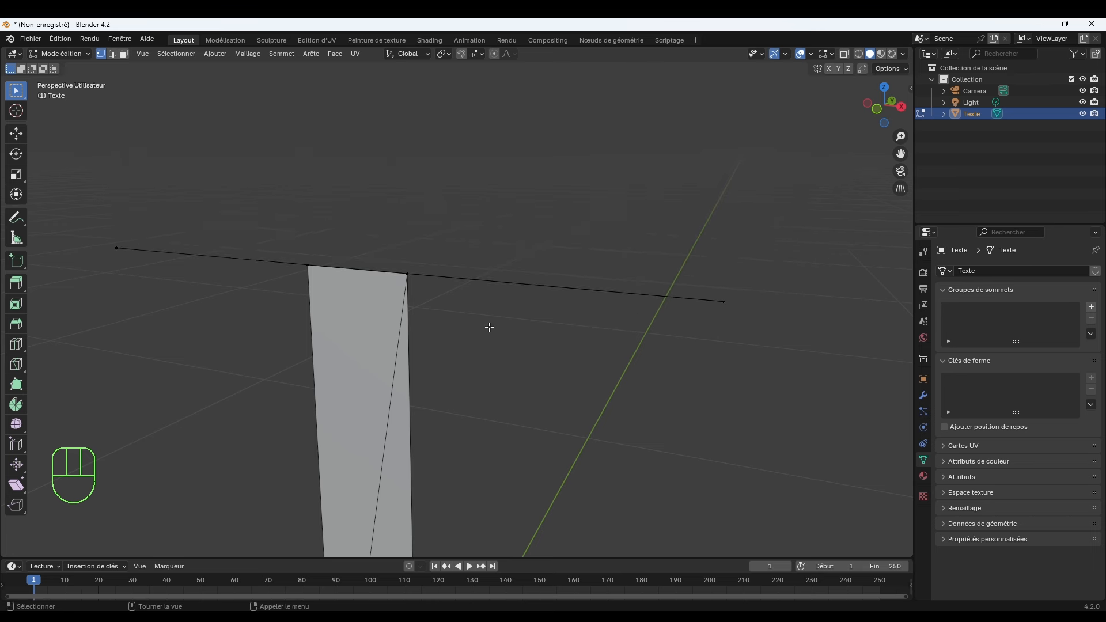
# Delete the two vertices at the foot of the T's stem.
pyautogui.scroll(-2, 489, 327)
pyautogui.moveTo(486, 330); pyautogui.dragTo(345, 459, button='middle')
pyautogui.moveTo(316, 432); pyautogui.dragTo(519, 519)
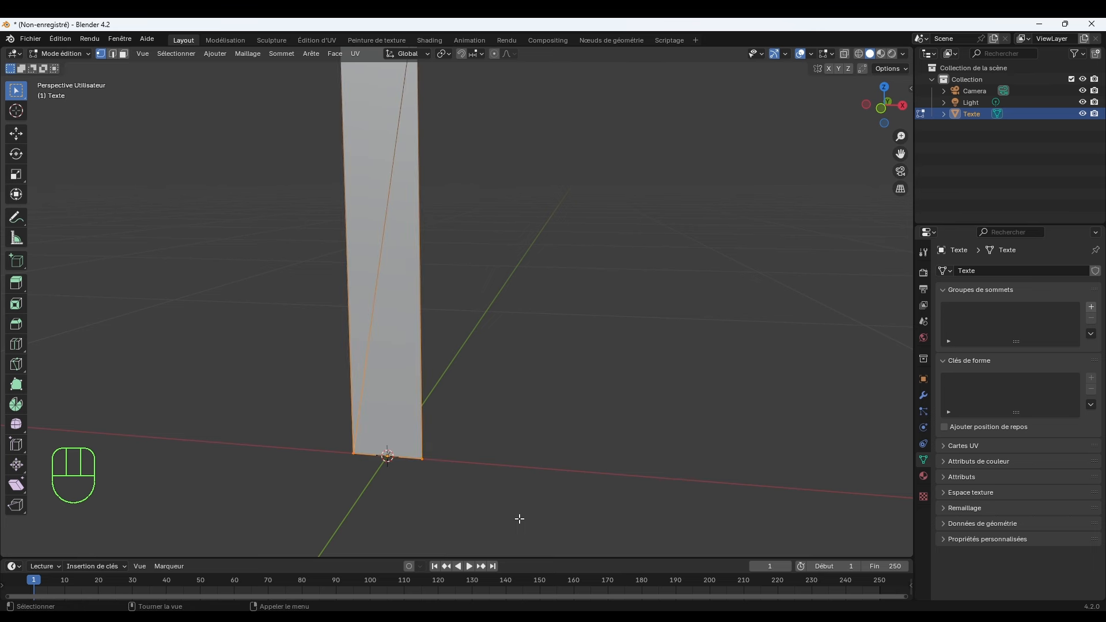
pyautogui.press('Delete')
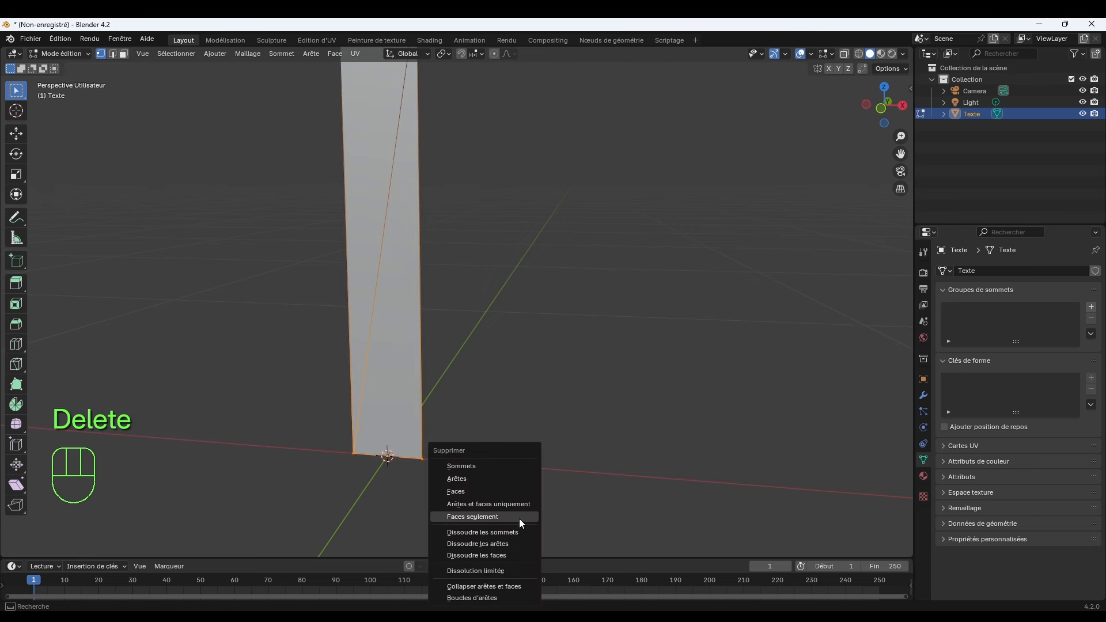
pyautogui.click(494, 462)
# Extrude the remaining horizontal line of vertices upward about 0.07 m to rebuild the crossbar.
pyautogui.moveTo(556, 351); pyautogui.dragTo(579, 510, button='middle')
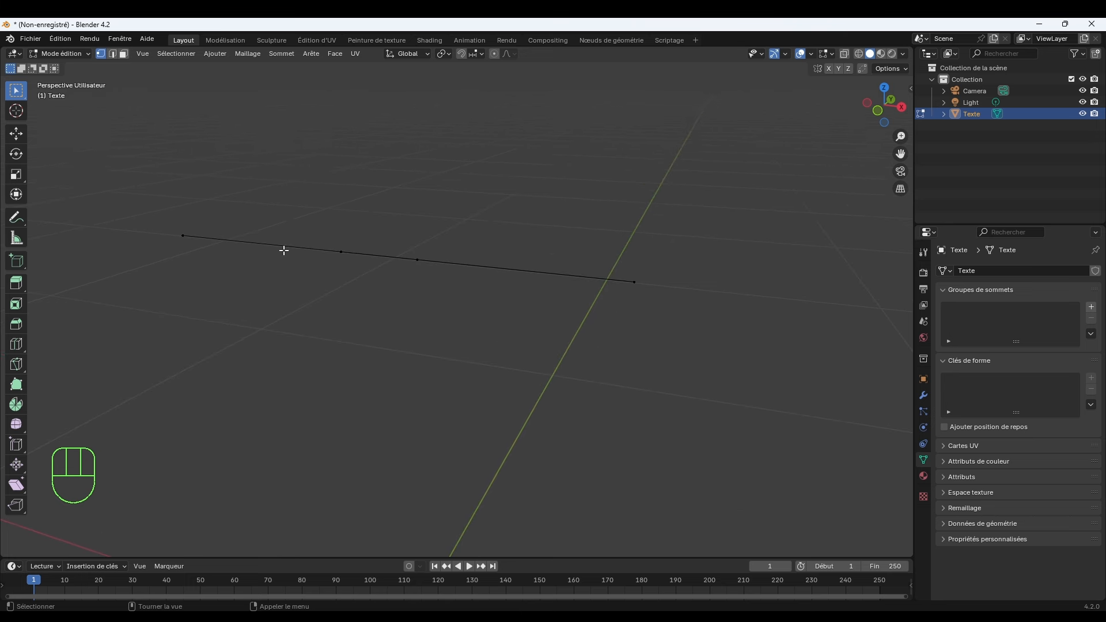
pyautogui.moveTo(156, 199); pyautogui.dragTo(723, 326)
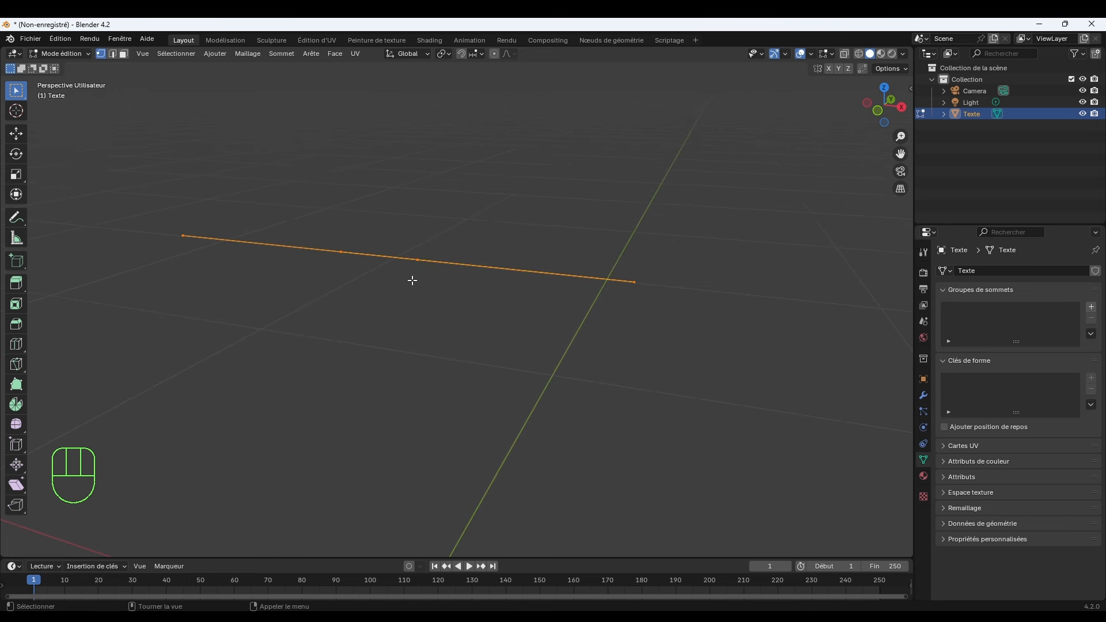
pyautogui.press('e')
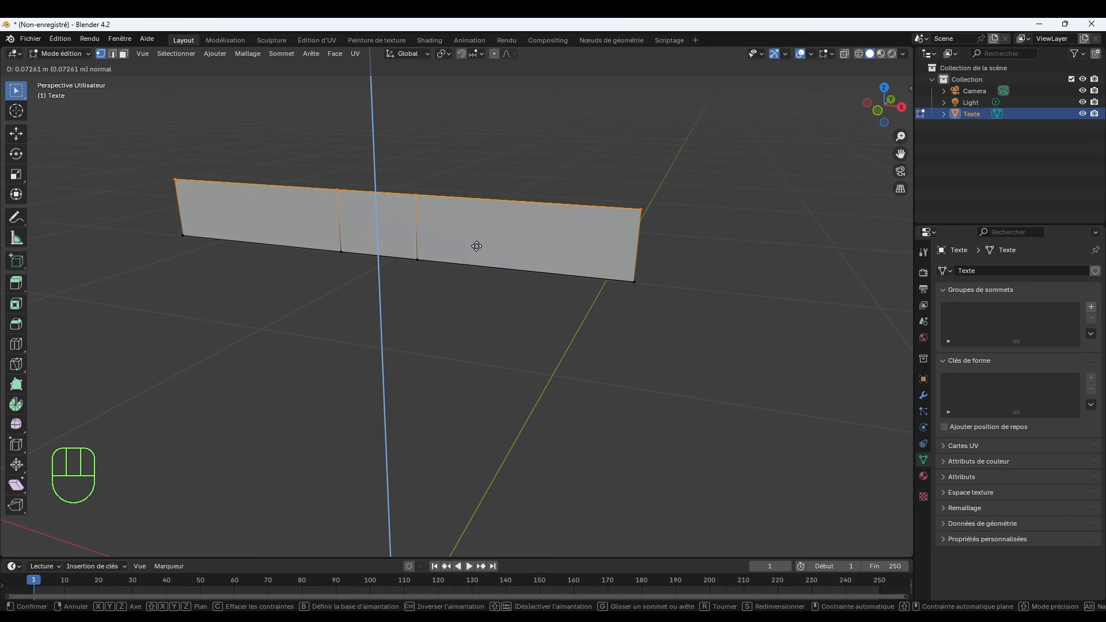
pyautogui.click(476, 246)
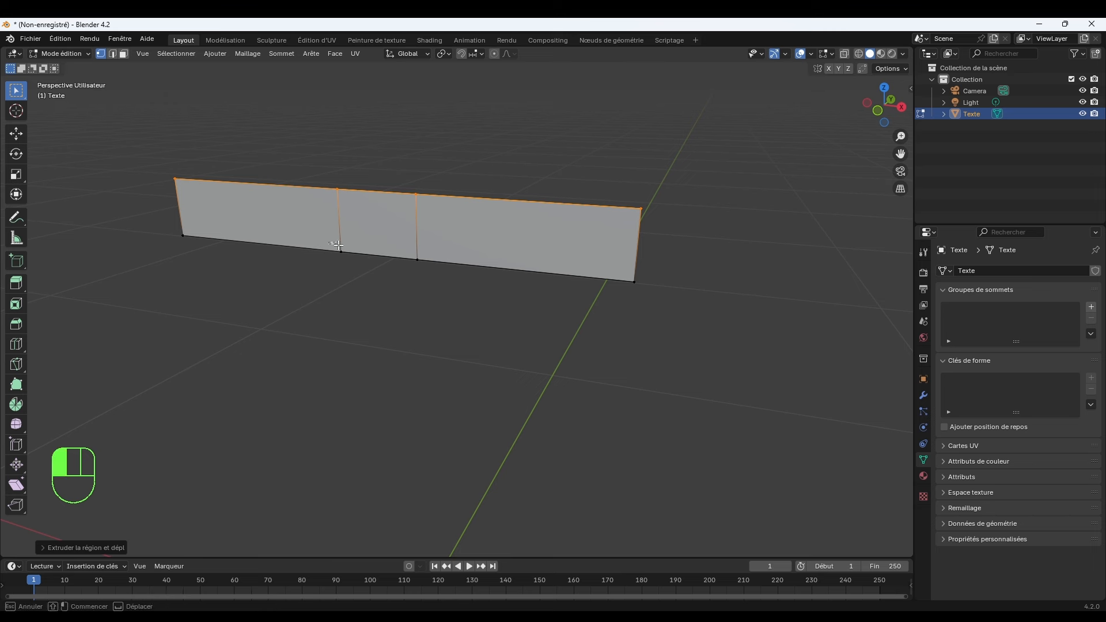
# Extrude the two middle vertices of the crossbar's lower edge about 0.2 m downward along Z as a stem.
pyautogui.click(441, 286)
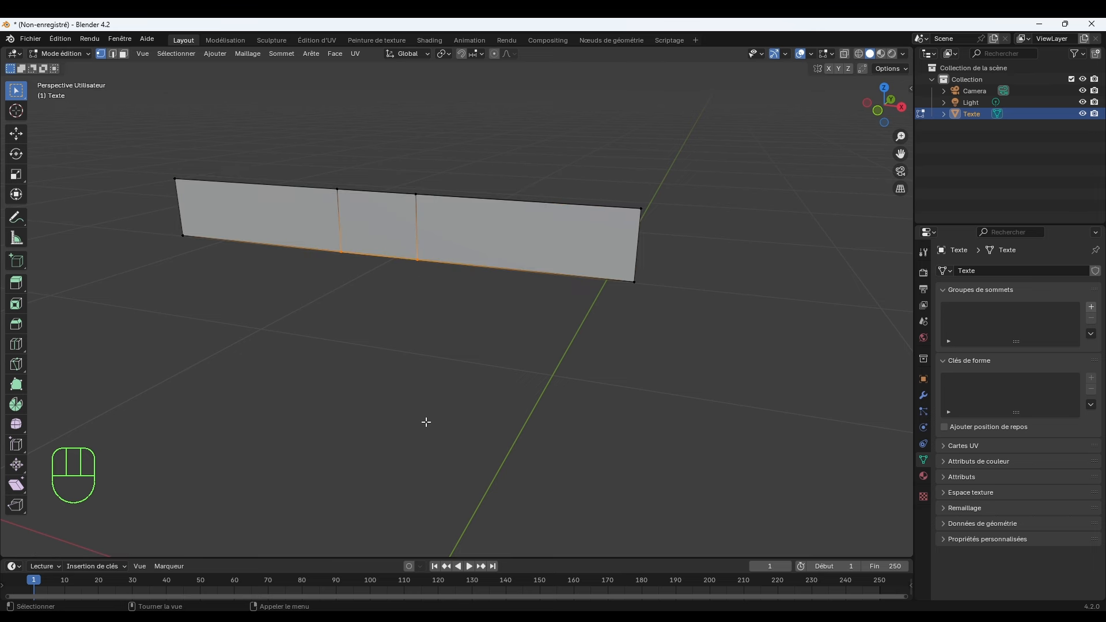
pyautogui.scroll(-2, 426, 423)
pyautogui.keyDown('shift'); pyautogui.moveTo(493, 447); pyautogui.dragTo(497, 407, button='middle'); pyautogui.keyUp('shift')
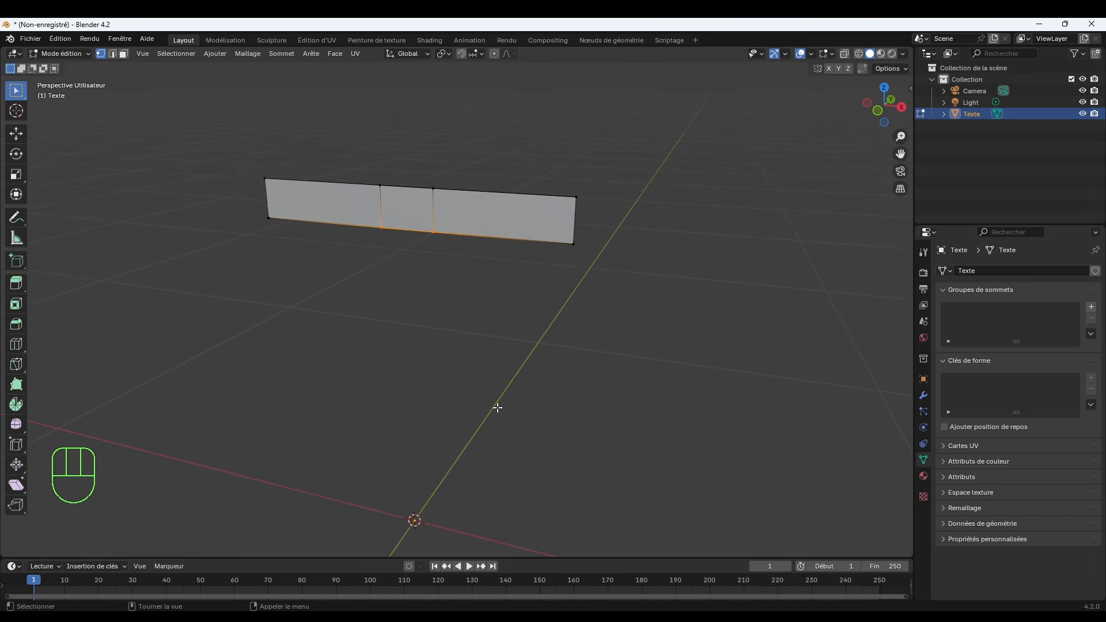
pyautogui.press('e')
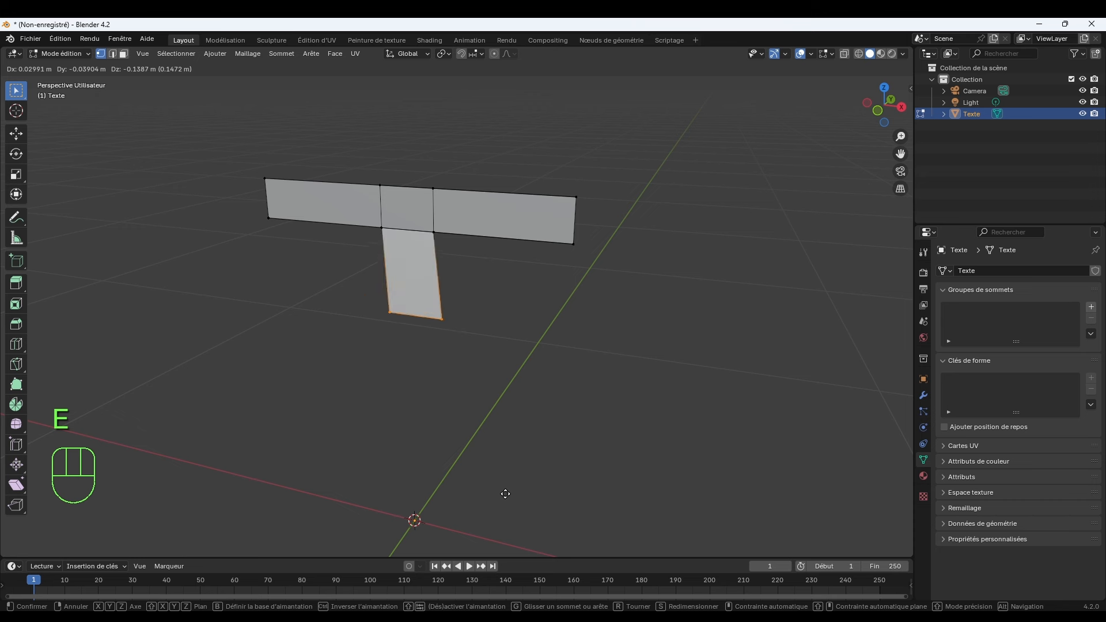
pyautogui.press('z')
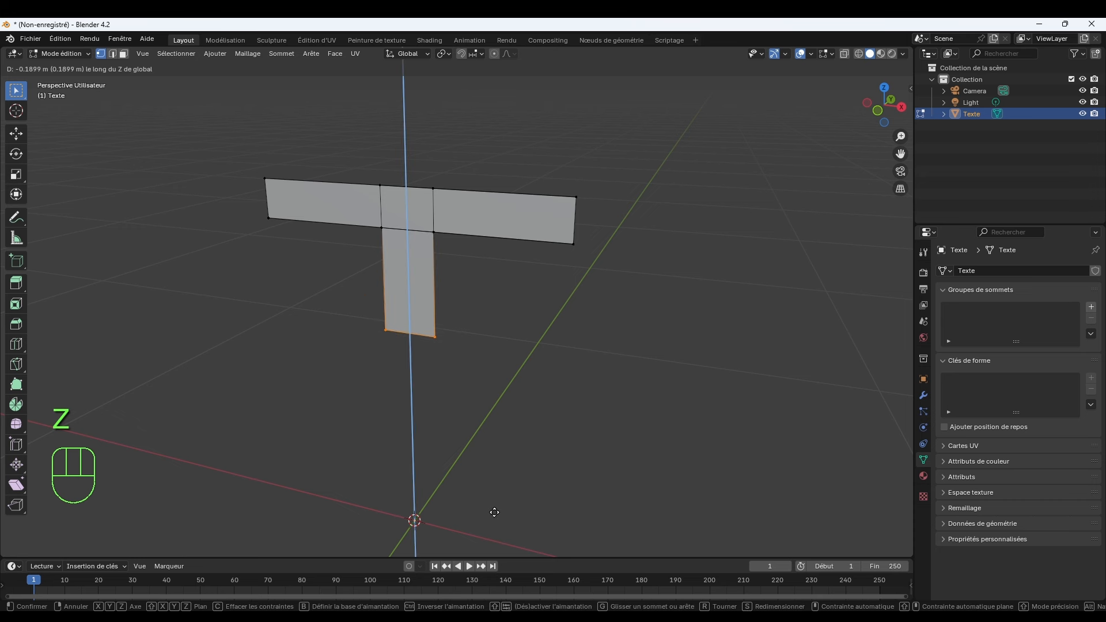
pyautogui.click(493, 512)
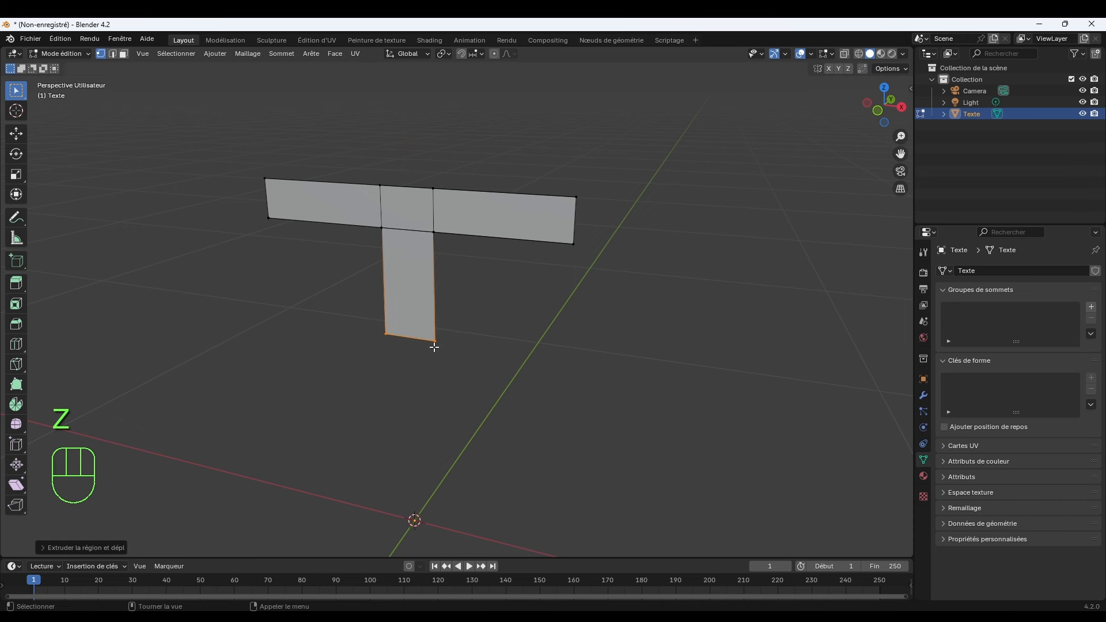
# Set the mean local Y position of the stem's foot vertices to 0 m.
pyautogui.click(911, 88)
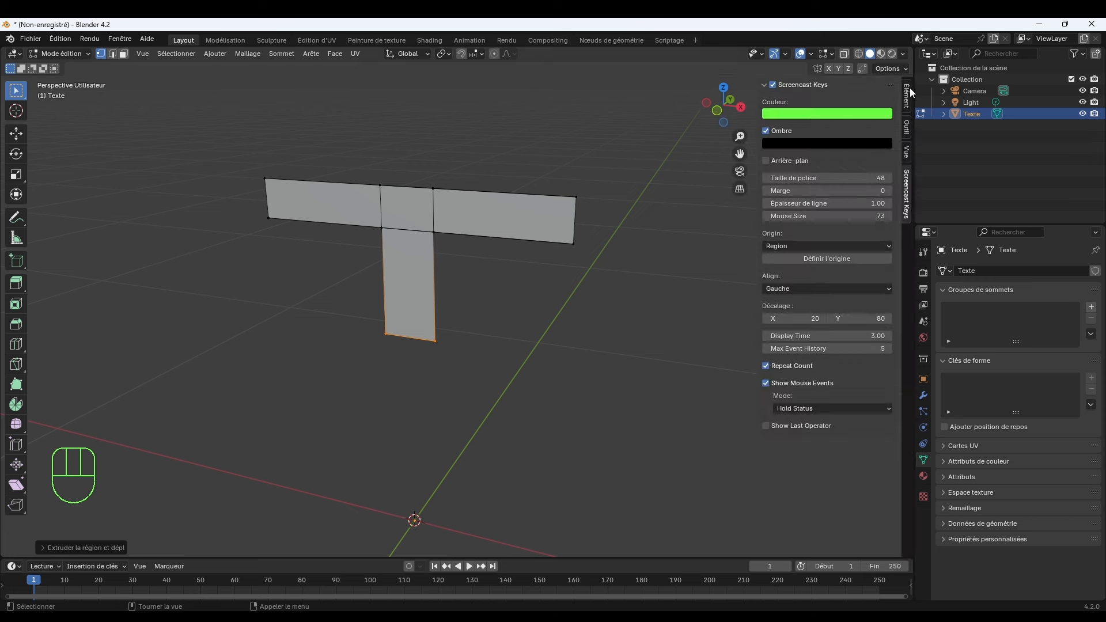
pyautogui.click(904, 98)
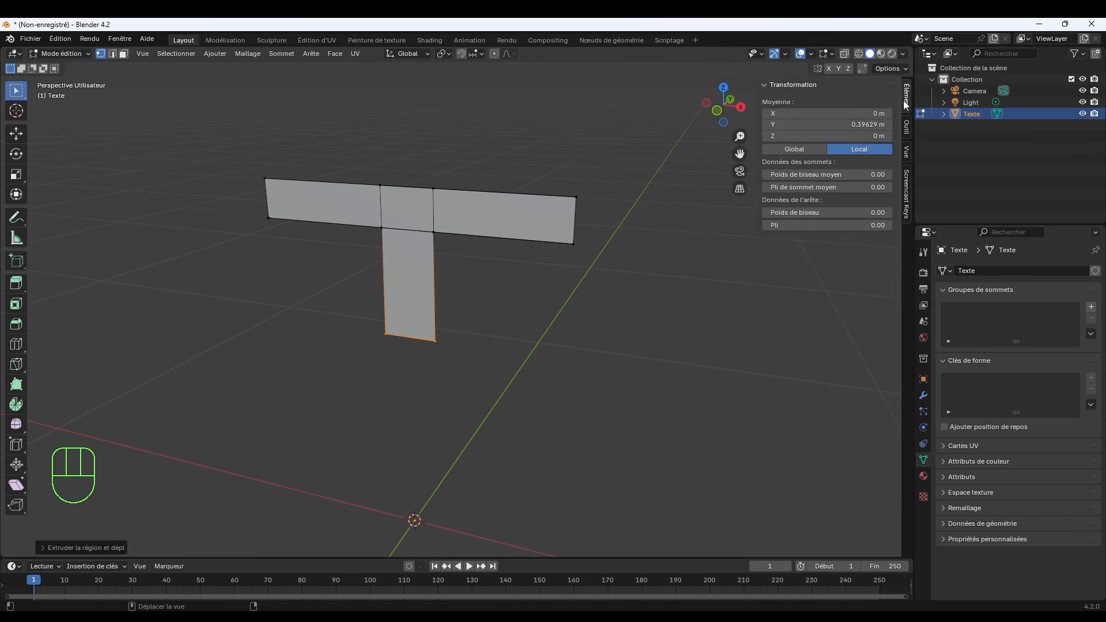
pyautogui.click(825, 128)
pyautogui.press('Escape')
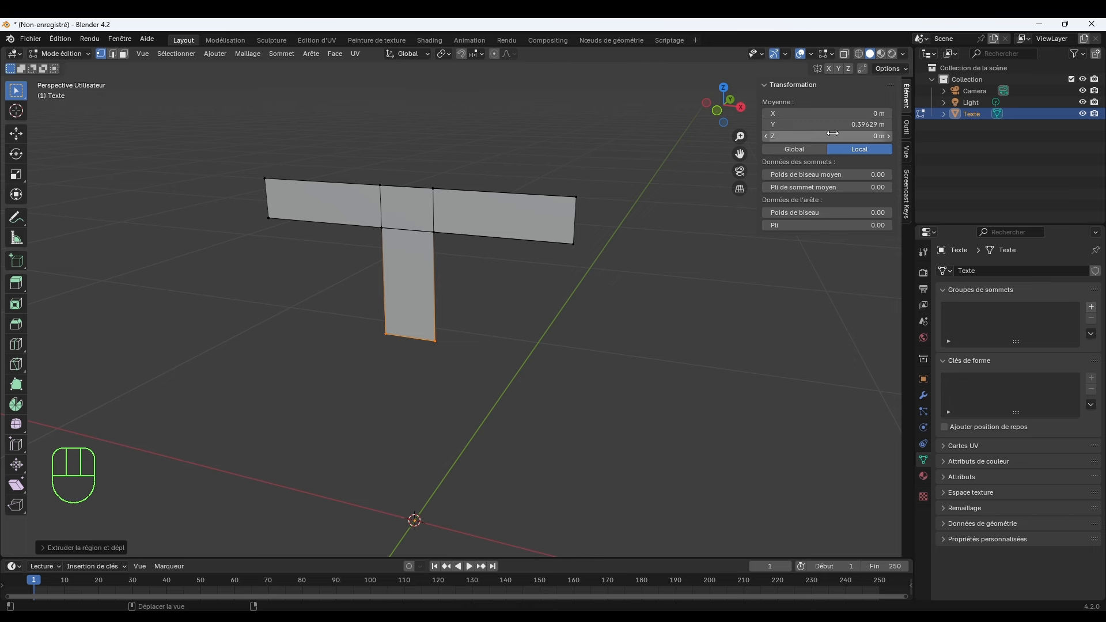
pyautogui.click(835, 125)
pyautogui.write('0')
pyautogui.press('Return')
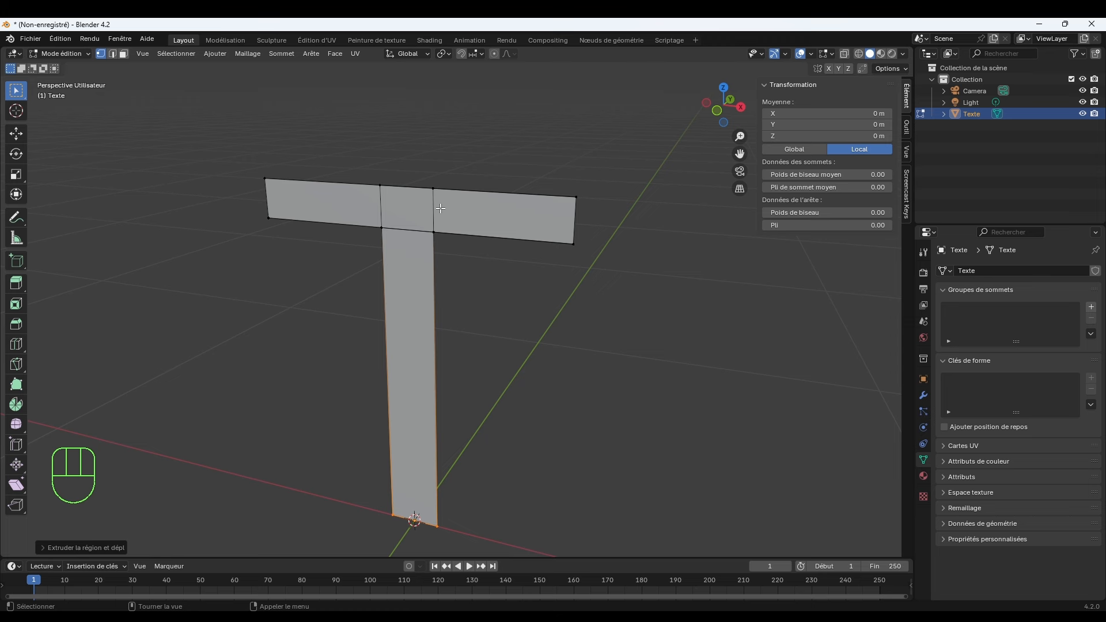
# Try to move the right-hand vertex where stem and crossbar meet, undoing the move.
pyautogui.click(431, 234)
pyautogui.press('g')
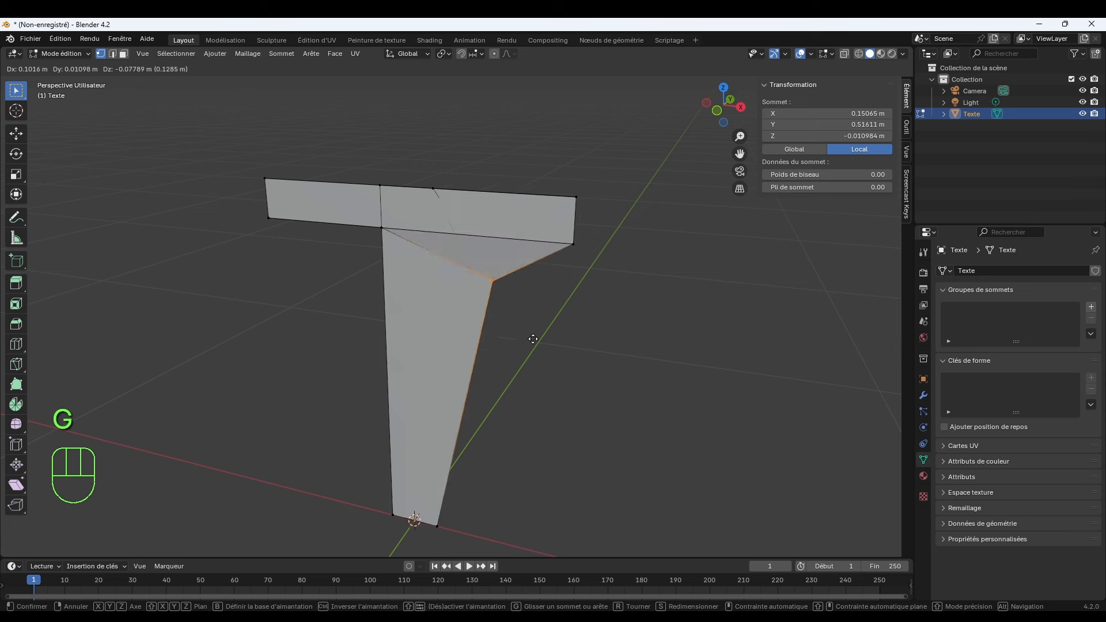
pyautogui.click(476, 323)
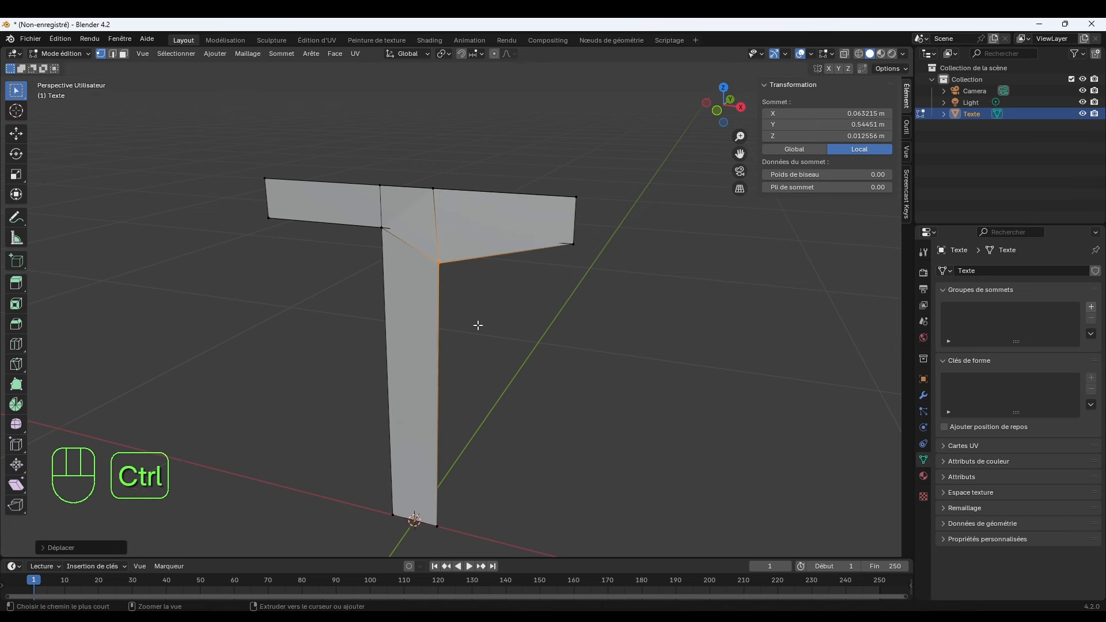
pyautogui.hotkey('ctrl', 'z')
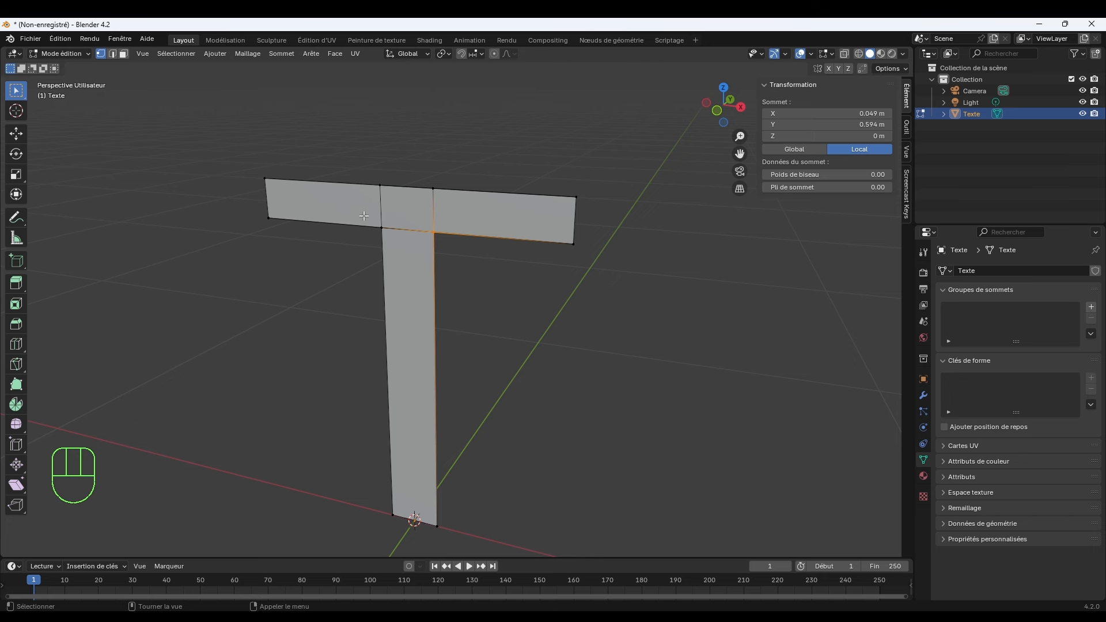
# Delete the vertices where the stem joins the crossbar.
pyautogui.moveTo(364, 216); pyautogui.dragTo(476, 256)
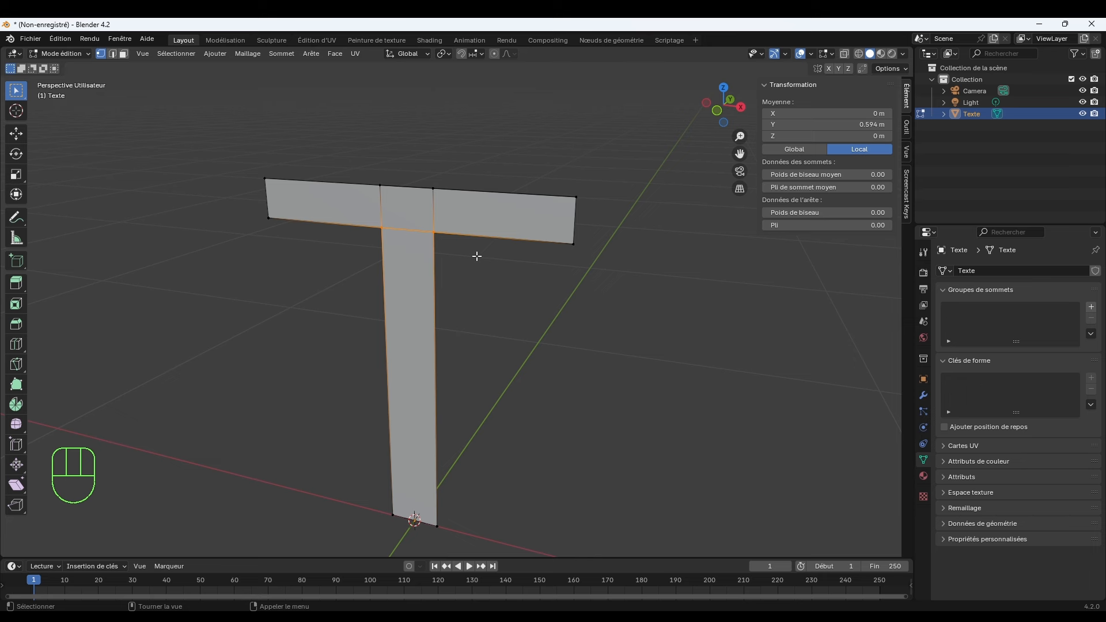
pyautogui.press('Delete')
pyautogui.click(476, 255)
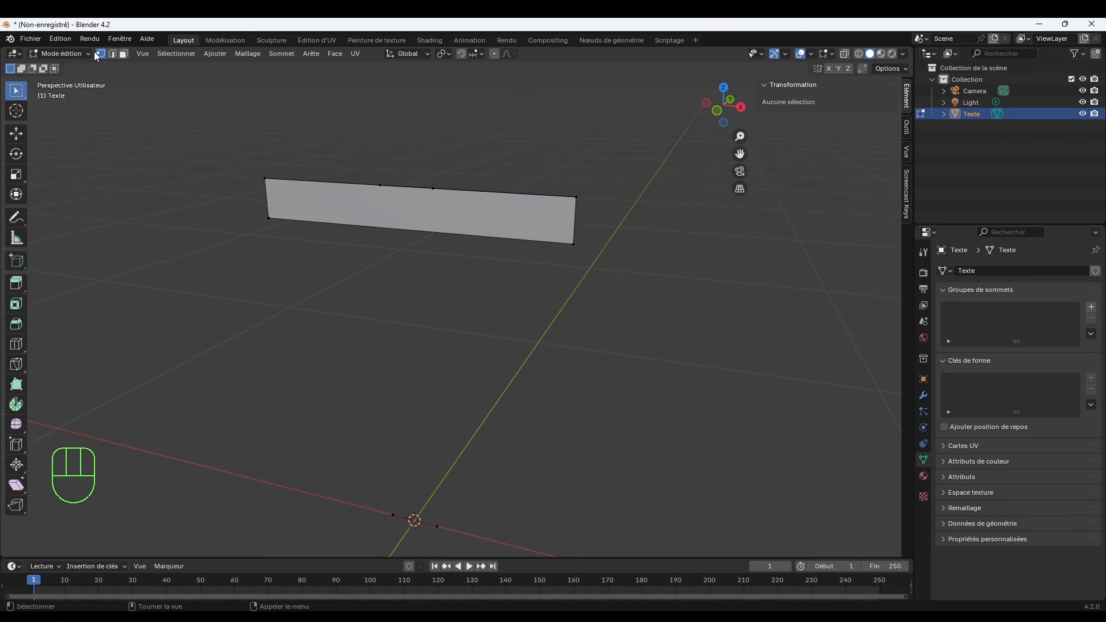
# Switch to edge selection and delete the crossbar's long lower edge.
pyautogui.click(112, 54)
pyautogui.click(413, 228)
pyautogui.press('Delete')
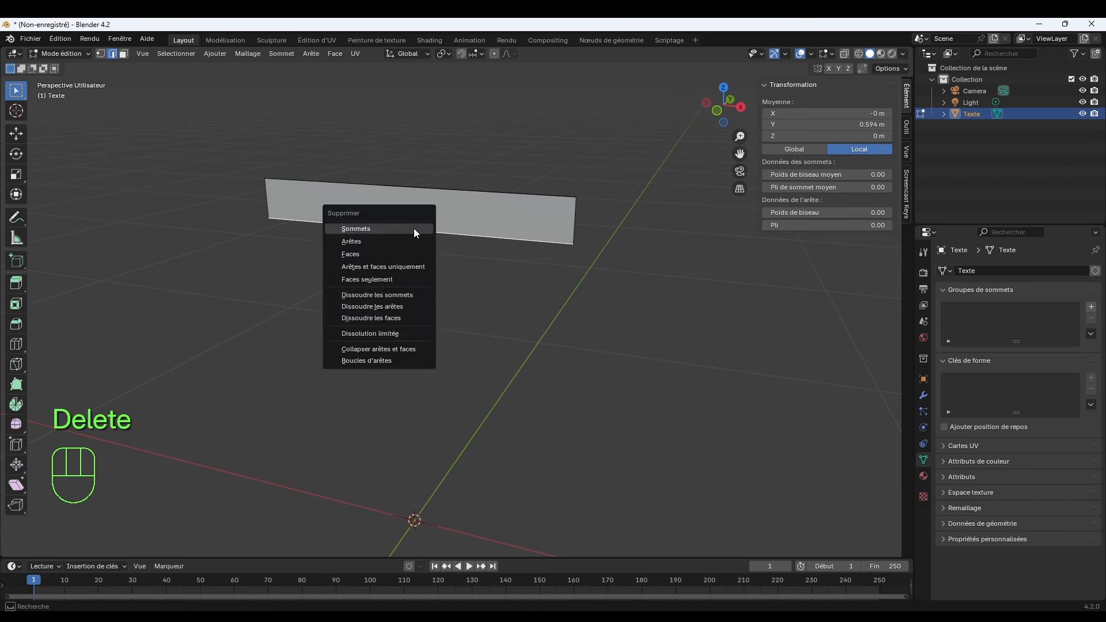
pyautogui.click(401, 243)
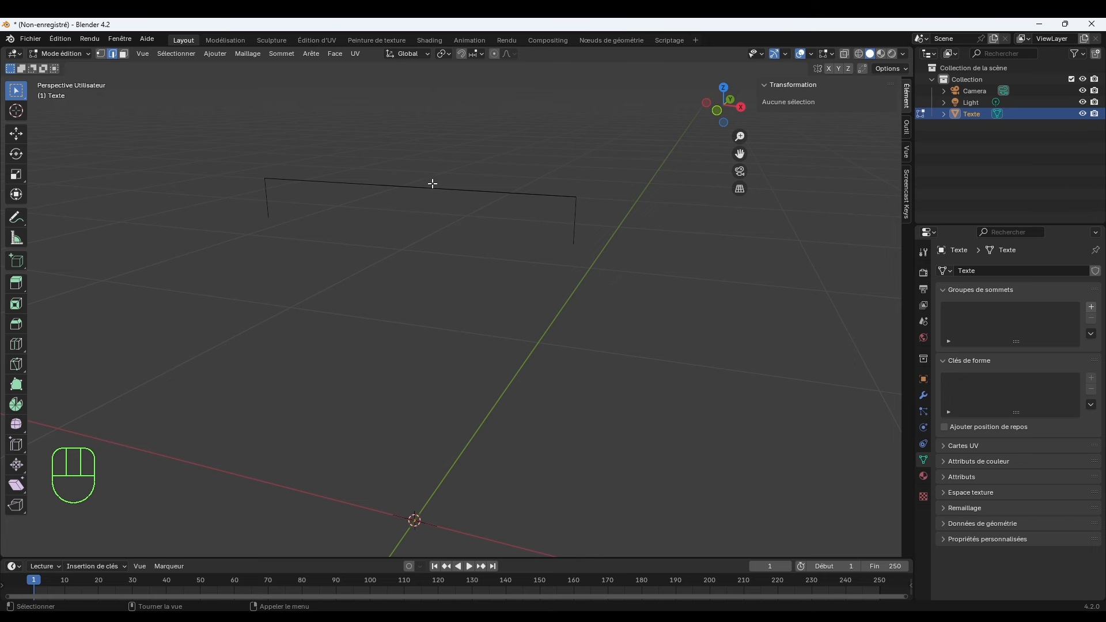
# In vertex selection, pull the right-hand middle vertex off the crossbar's top edge and delete it.
pyautogui.click(99, 55)
pyautogui.moveTo(244, 214); pyautogui.dragTo(599, 274)
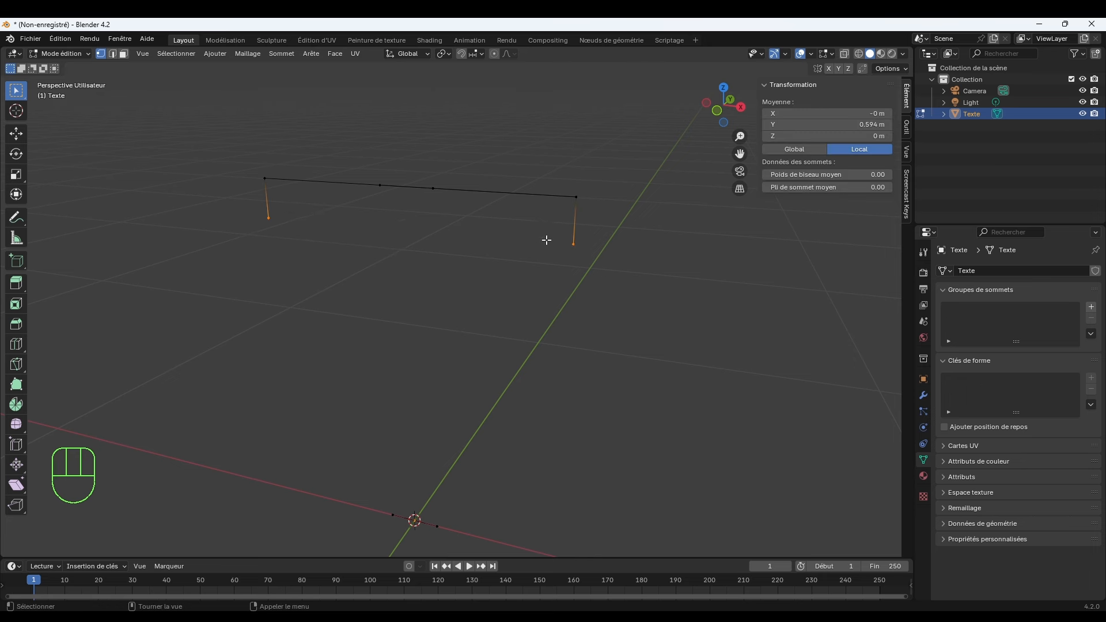
pyautogui.click(379, 182)
pyautogui.moveTo(419, 176); pyautogui.dragTo(448, 207)
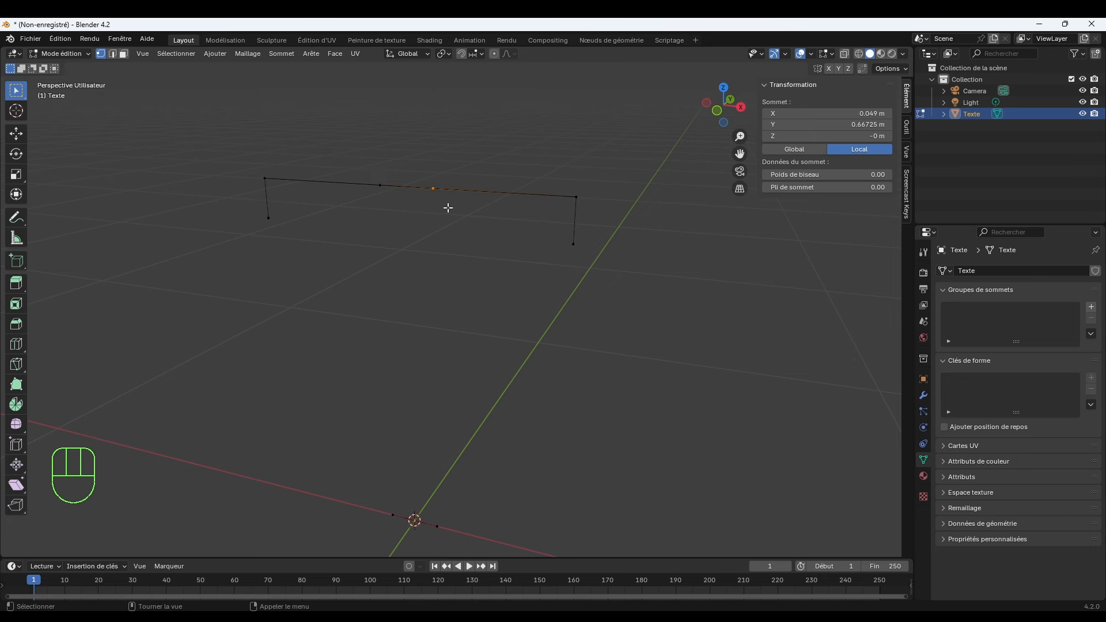
pyautogui.press('g')
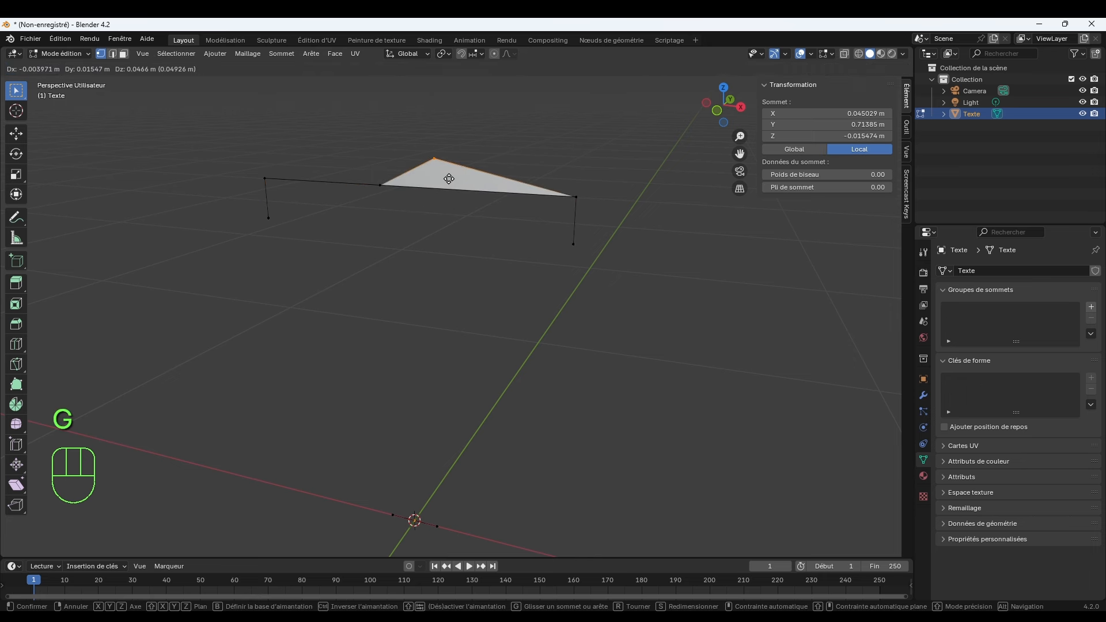
pyautogui.click(449, 179)
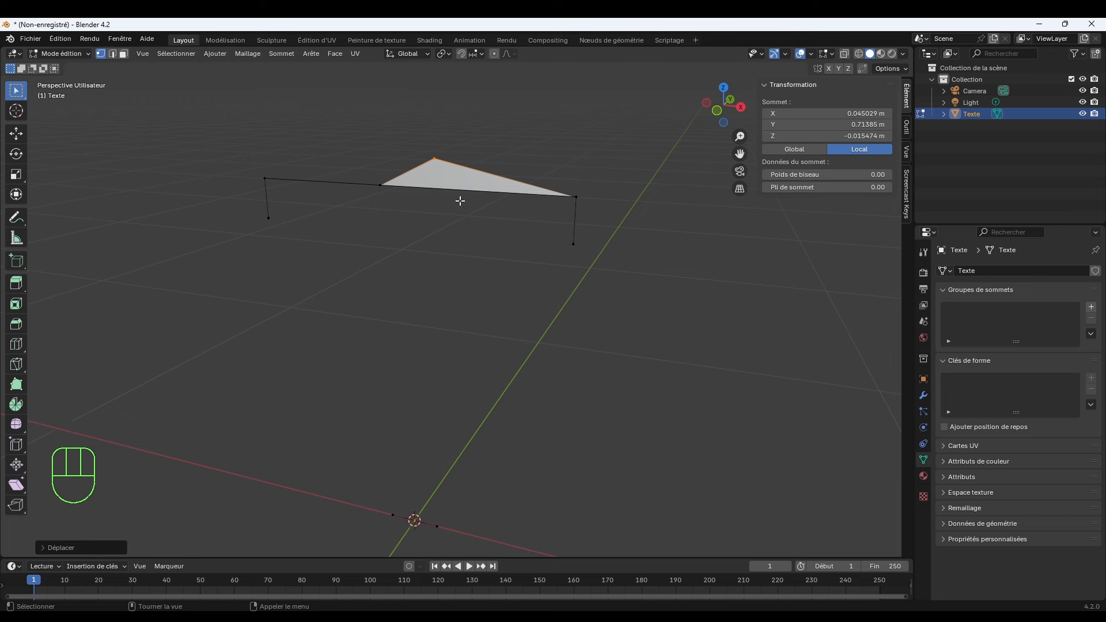
pyautogui.press('Delete')
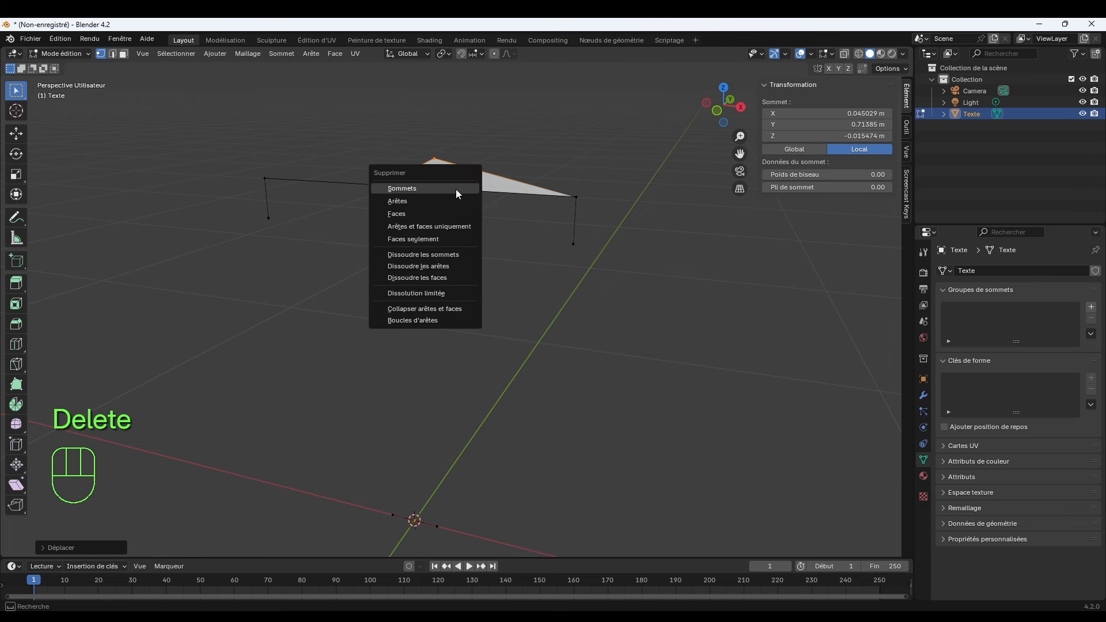
pyautogui.click(455, 189)
# Pull the left-hand middle vertex off the crossbar's top edge and delete it.
pyautogui.moveTo(363, 164); pyautogui.dragTo(398, 221)
pyautogui.press('g')
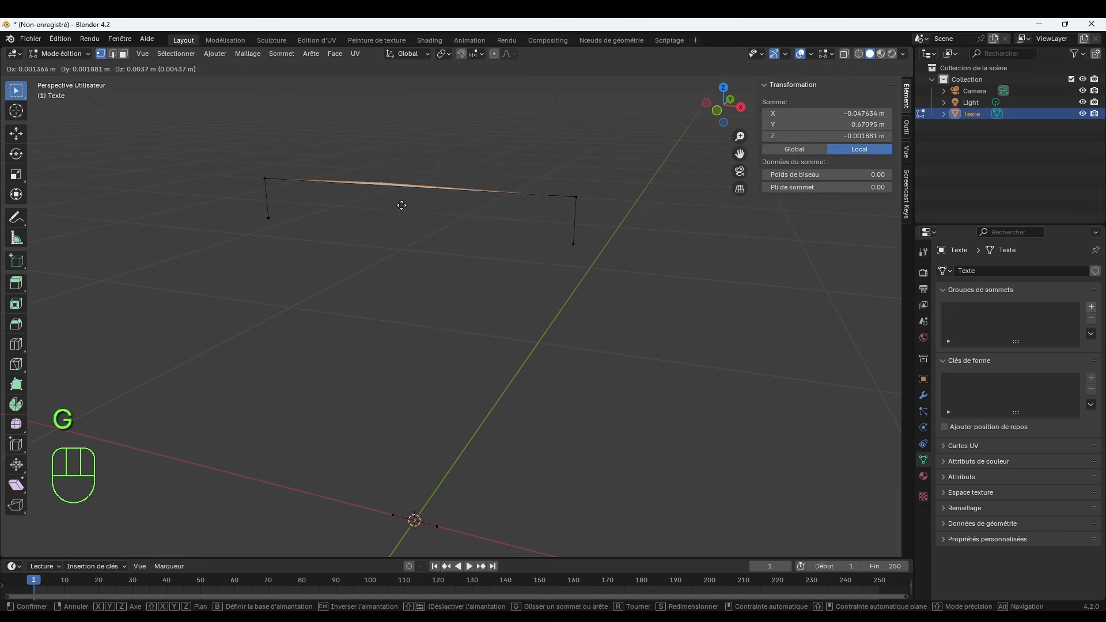
pyautogui.click(390, 154)
pyautogui.press('Delete')
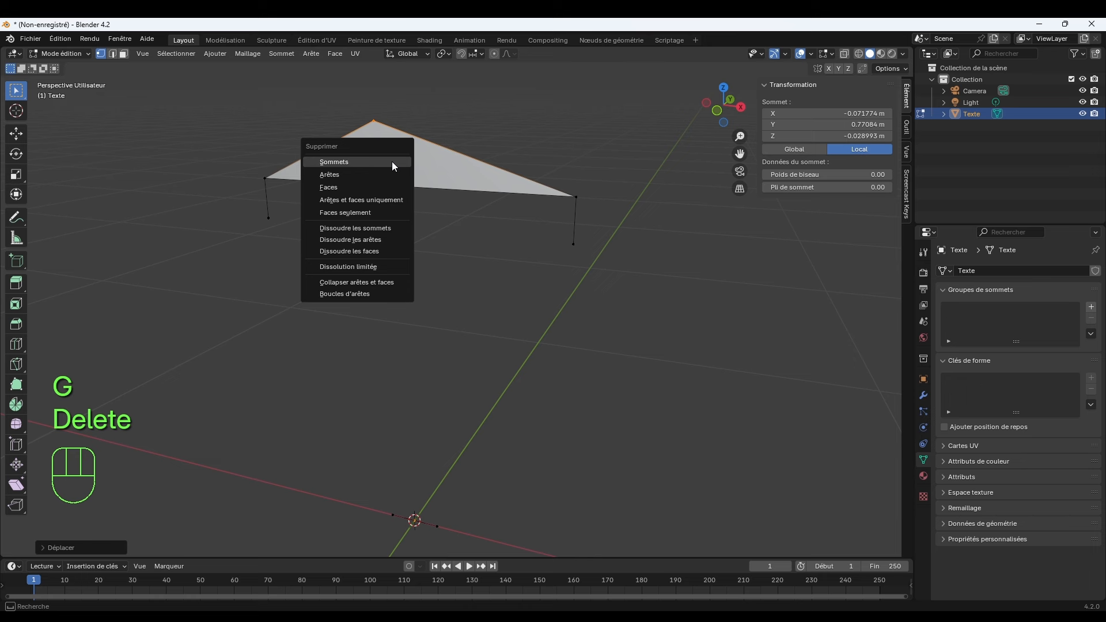
pyautogui.click(391, 161)
pyautogui.click(440, 208)
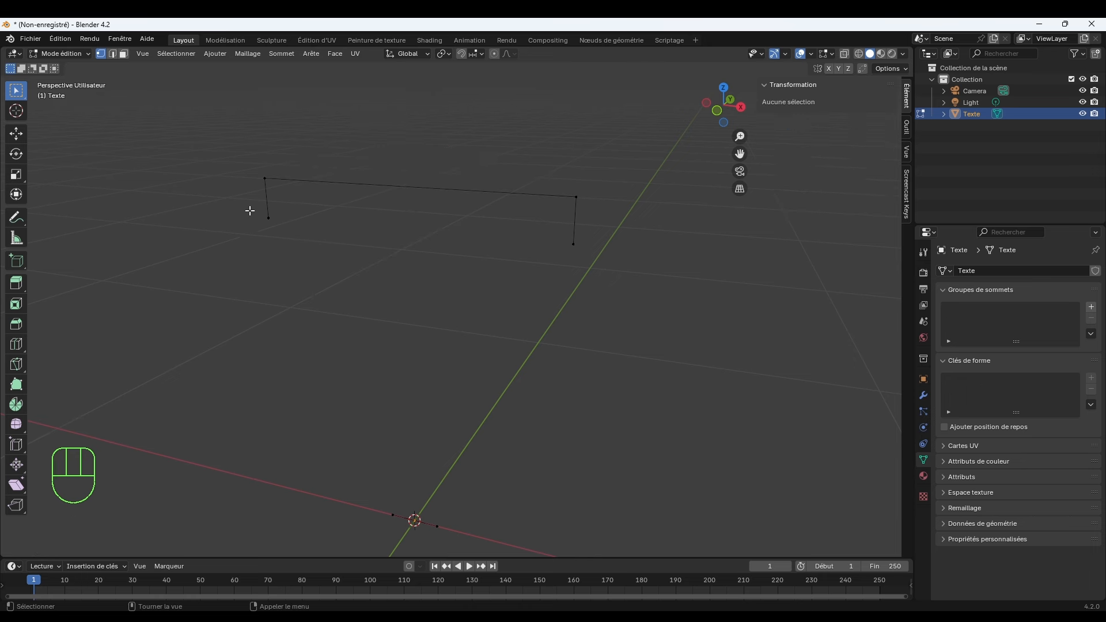
# Fill the crossbar's four corner vertices with a single face and switch to the front view.
pyautogui.moveTo(249, 210); pyautogui.dragTo(600, 288)
pyautogui.moveTo(185, 123); pyautogui.dragTo(603, 288)
pyautogui.press('f')
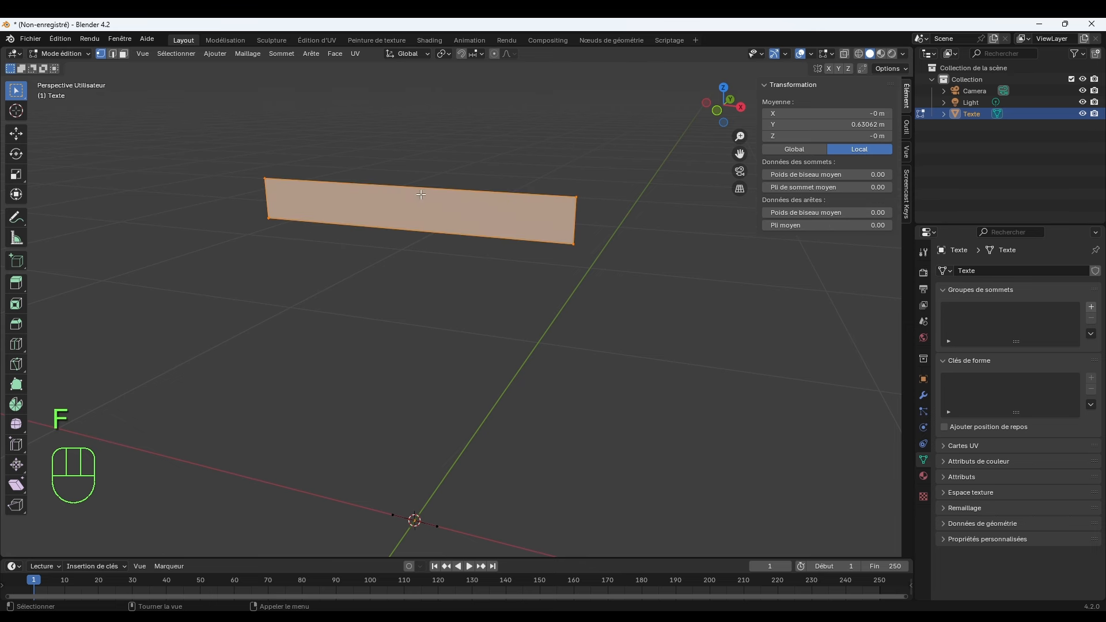
pyautogui.press('KP_1')
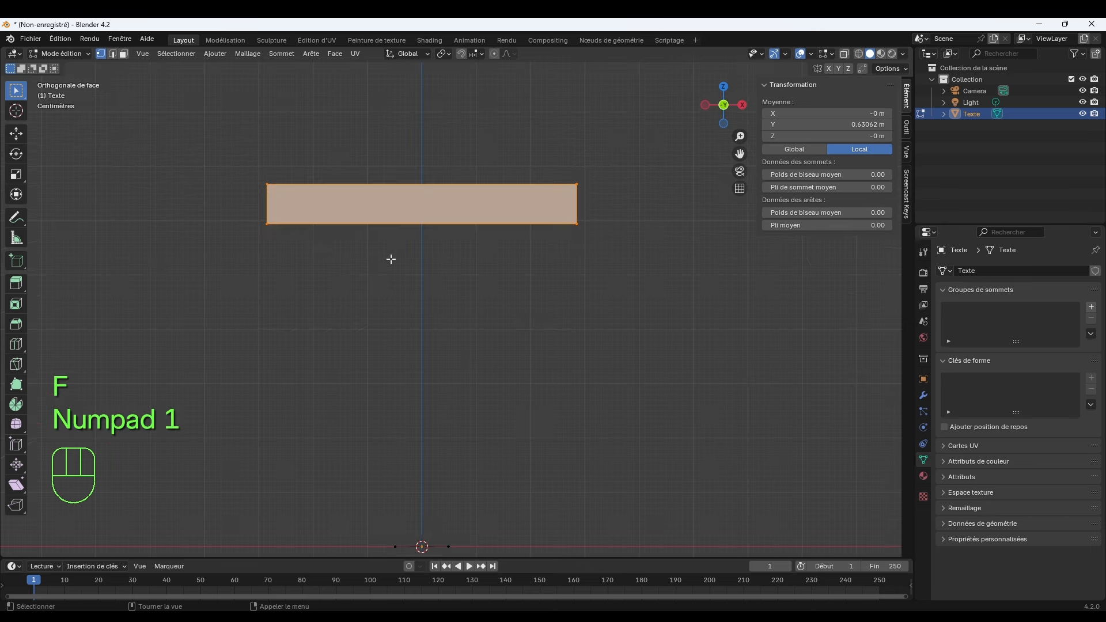
# Add two vertical loop cuts across the crossbar, at X about -0.05 m and 0.05 m.
pyautogui.scroll(3, 398, 231)
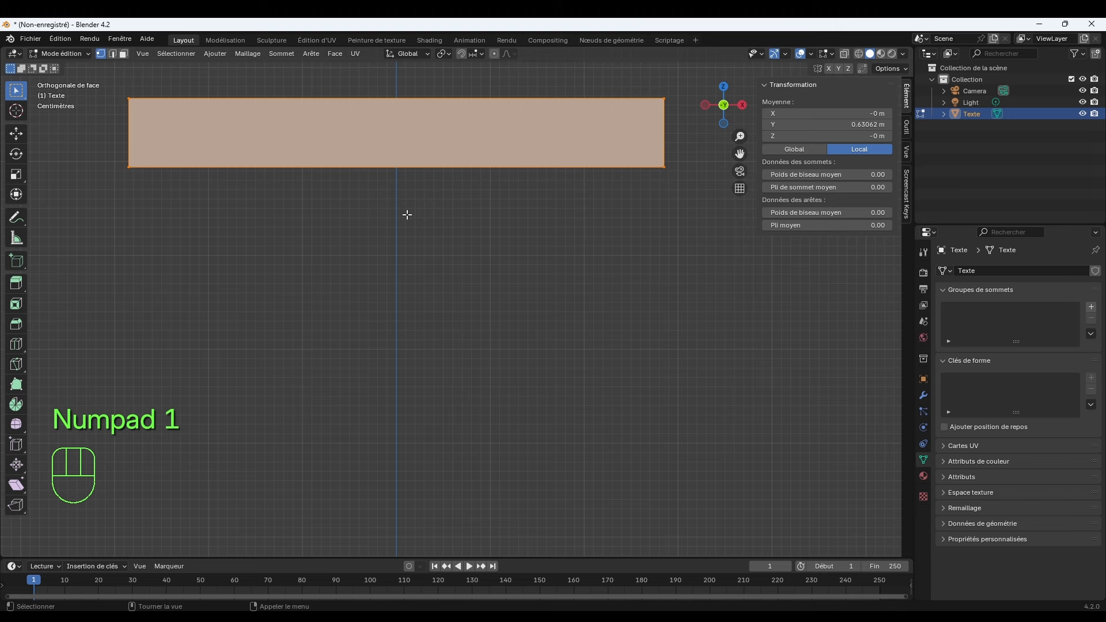
pyautogui.scroll(-1, 407, 215)
pyautogui.keyDown('shift'); pyautogui.moveTo(516, 196); pyautogui.dragTo(518, 266, button='middle'); pyautogui.keyUp('shift')
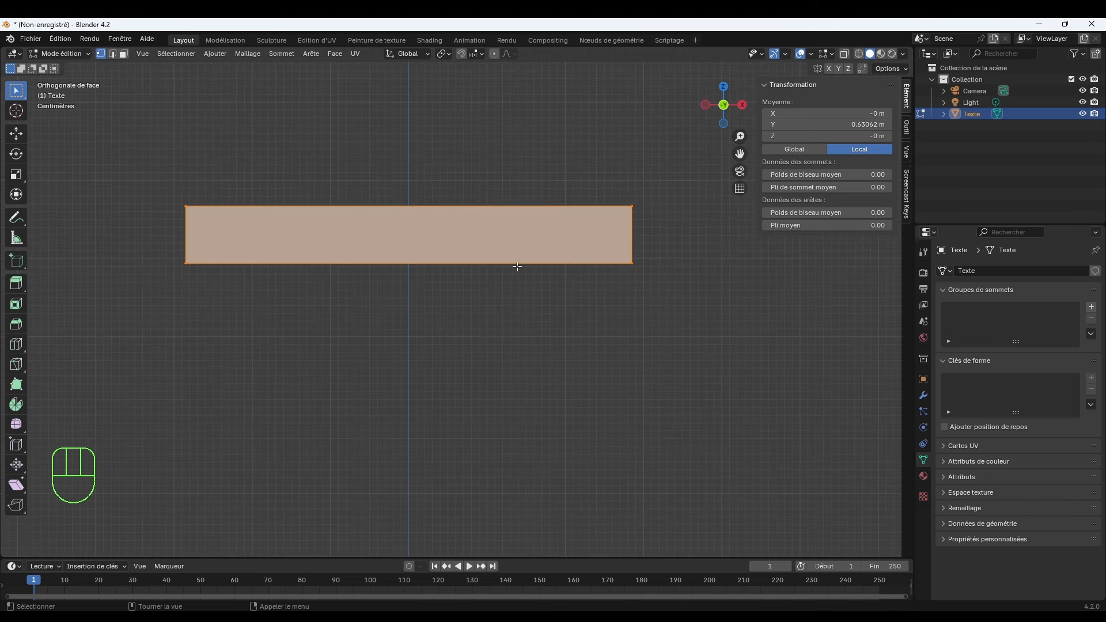
pyautogui.click(646, 247)
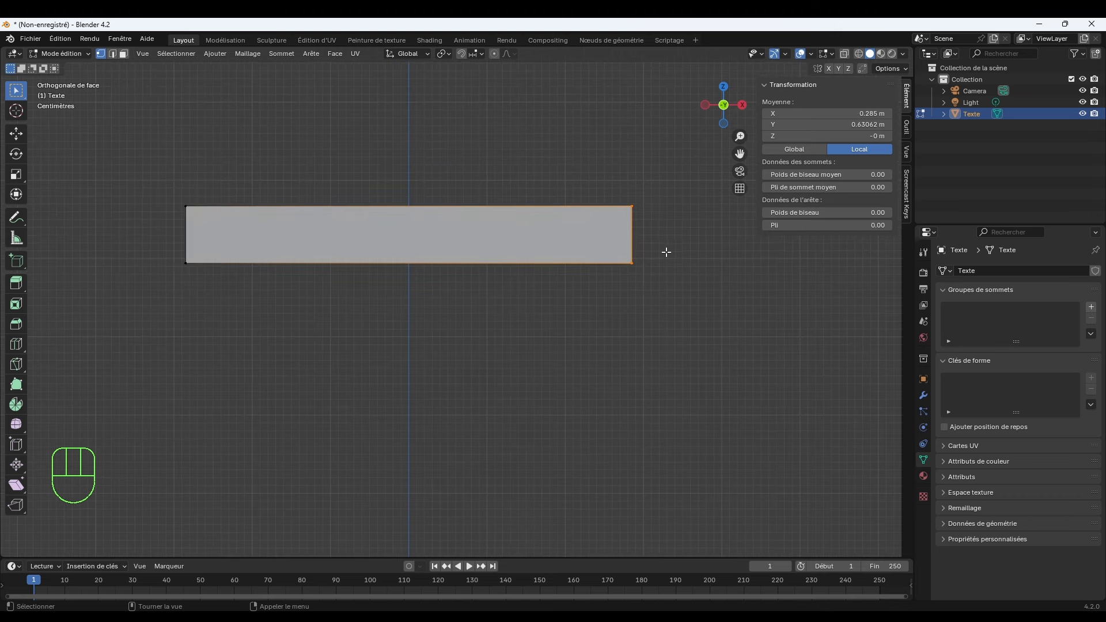
pyautogui.click(473, 326)
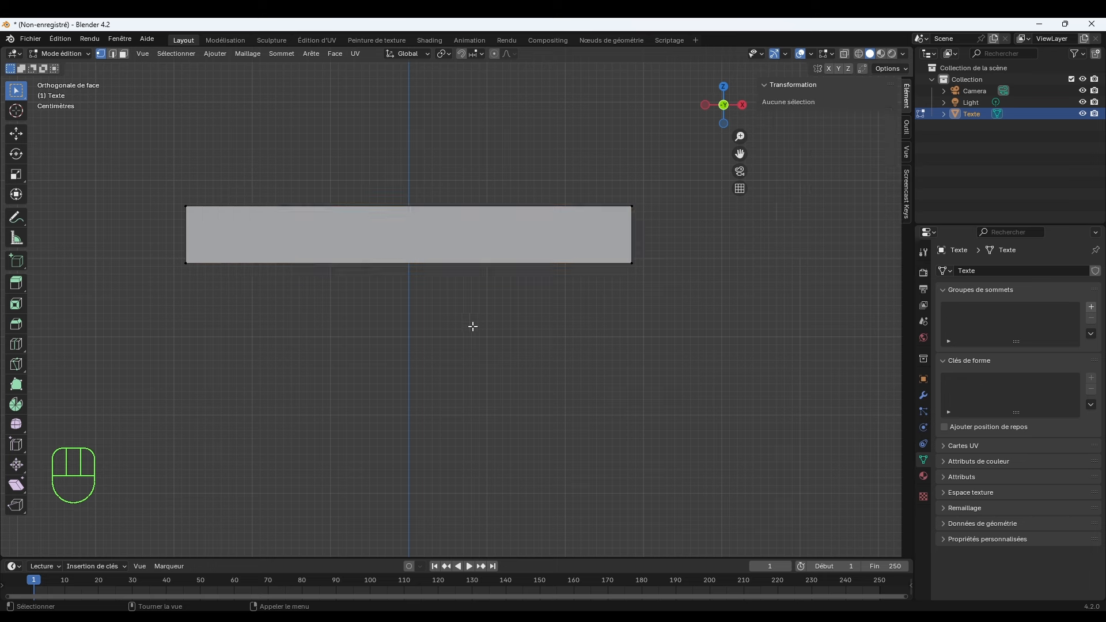
pyautogui.click(15, 343)
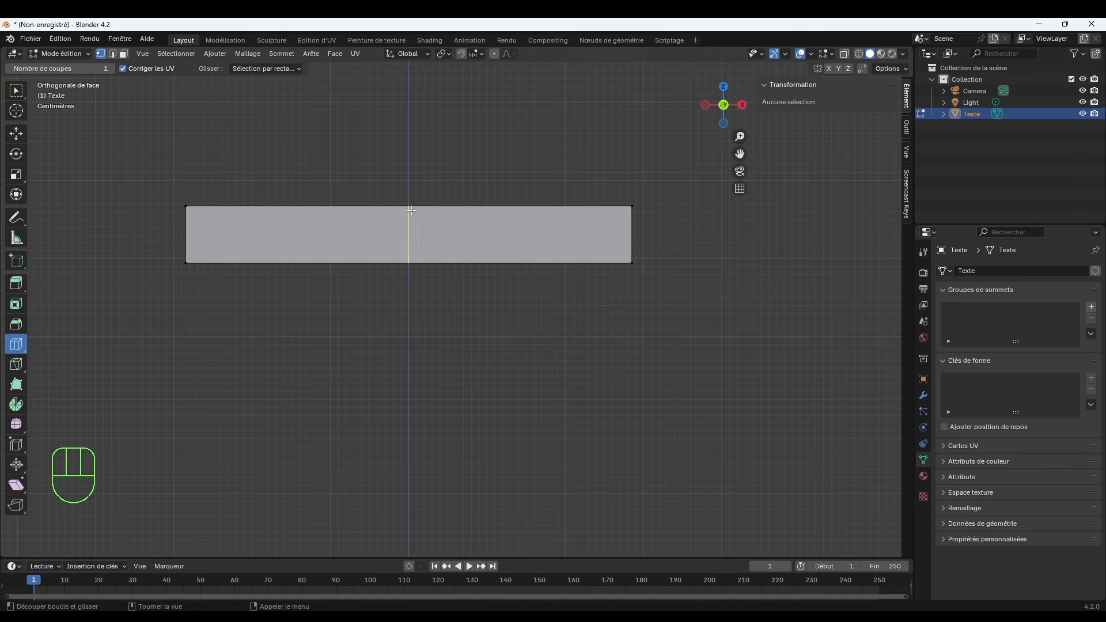
pyautogui.moveTo(412, 224); pyautogui.dragTo(372, 223)
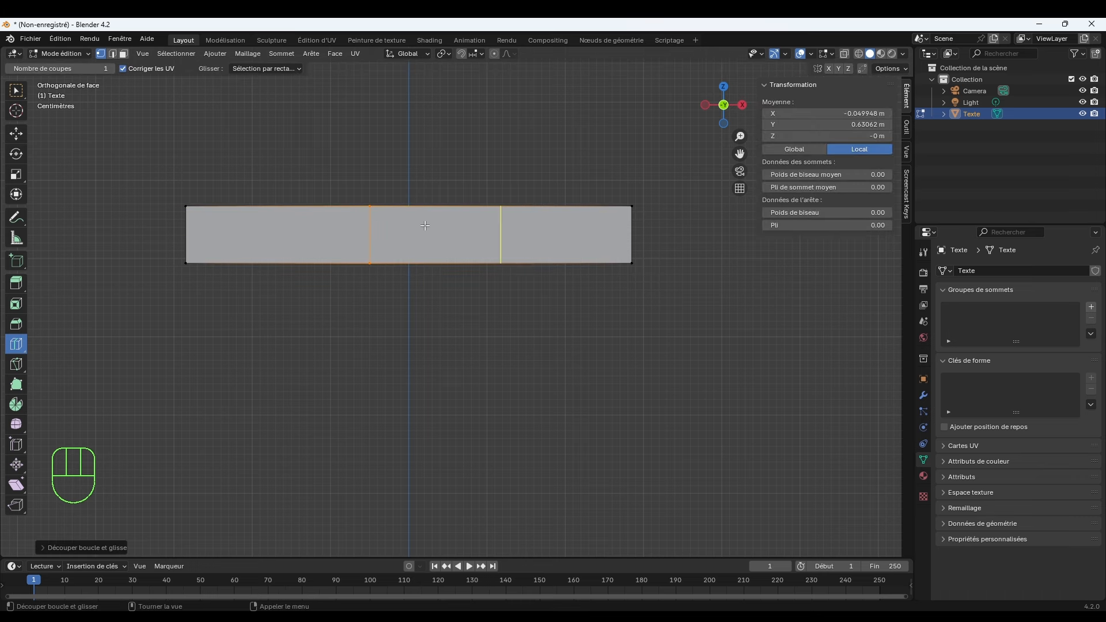
pyautogui.moveTo(510, 222); pyautogui.dragTo(457, 245)
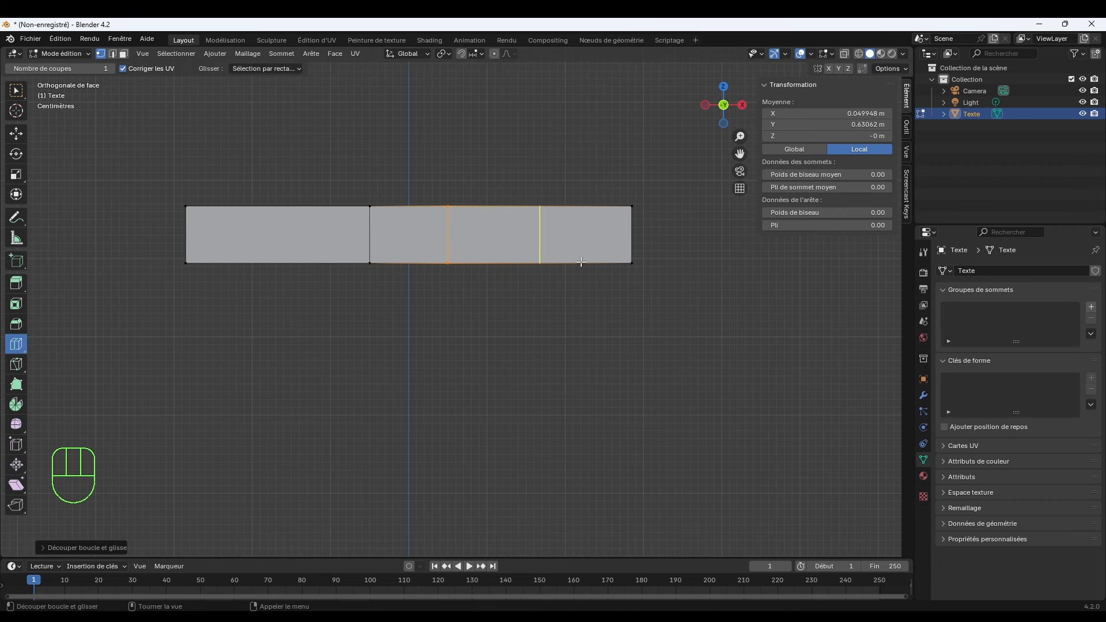
# Select the crossbar's two loop cuts and scale them closer together along X until the central section is roughly square.
pyautogui.click(16, 92)
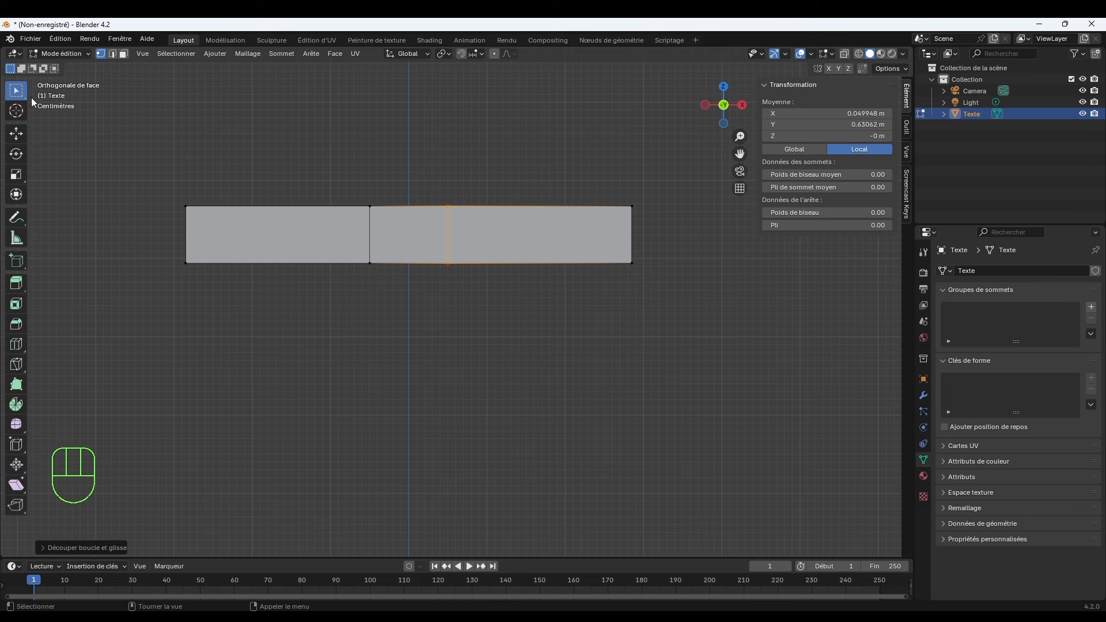
pyautogui.moveTo(325, 171); pyautogui.dragTo(479, 307)
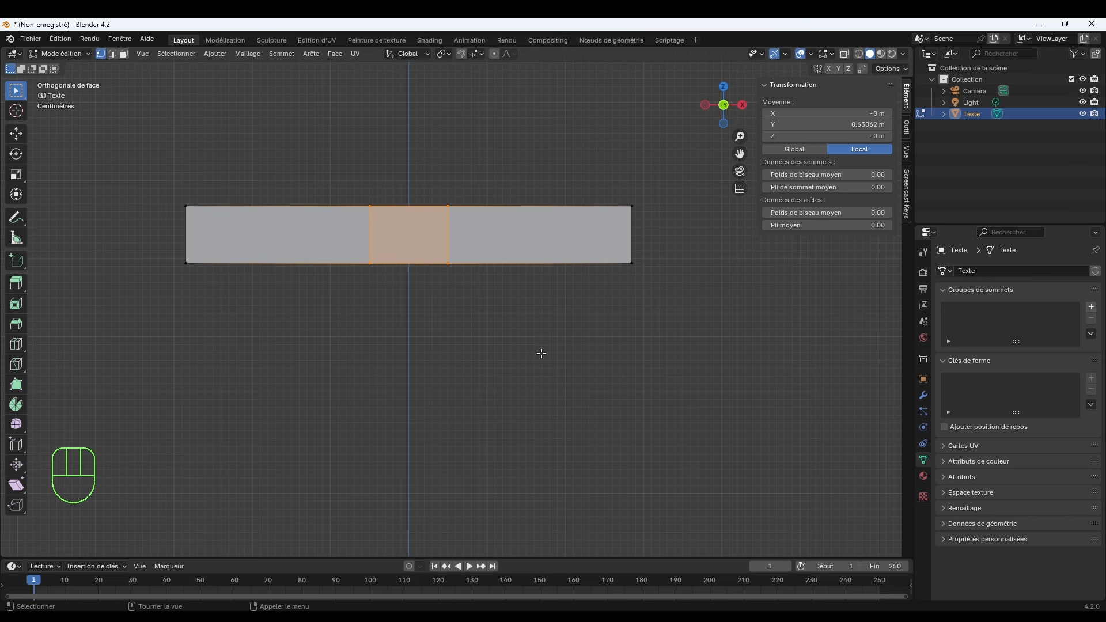
pyautogui.press('s')
pyautogui.press('x')
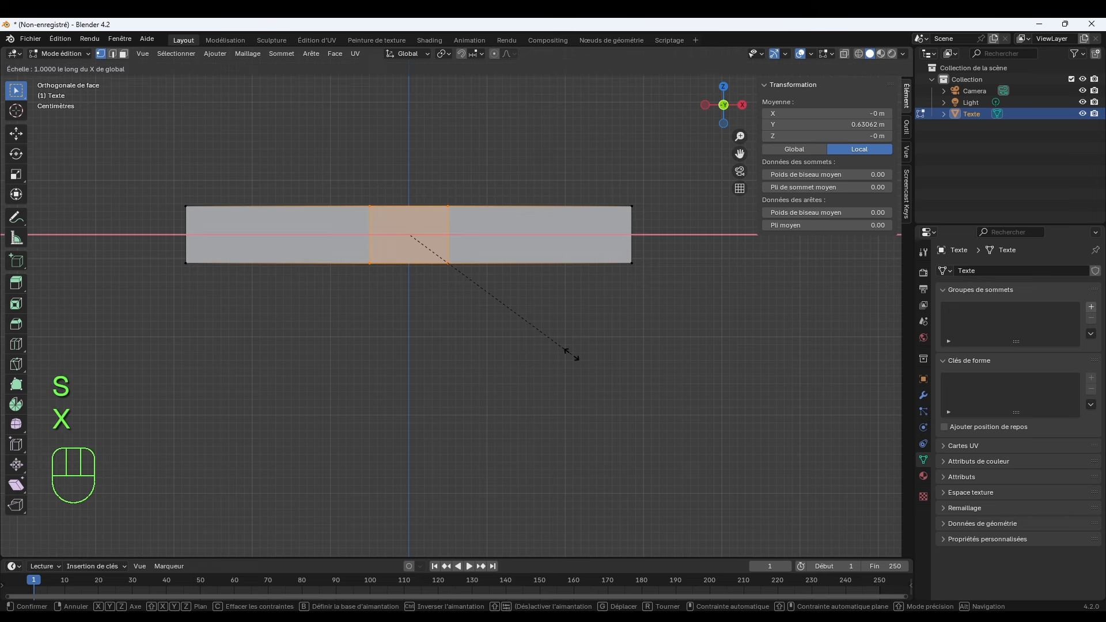
pyautogui.click(530, 320)
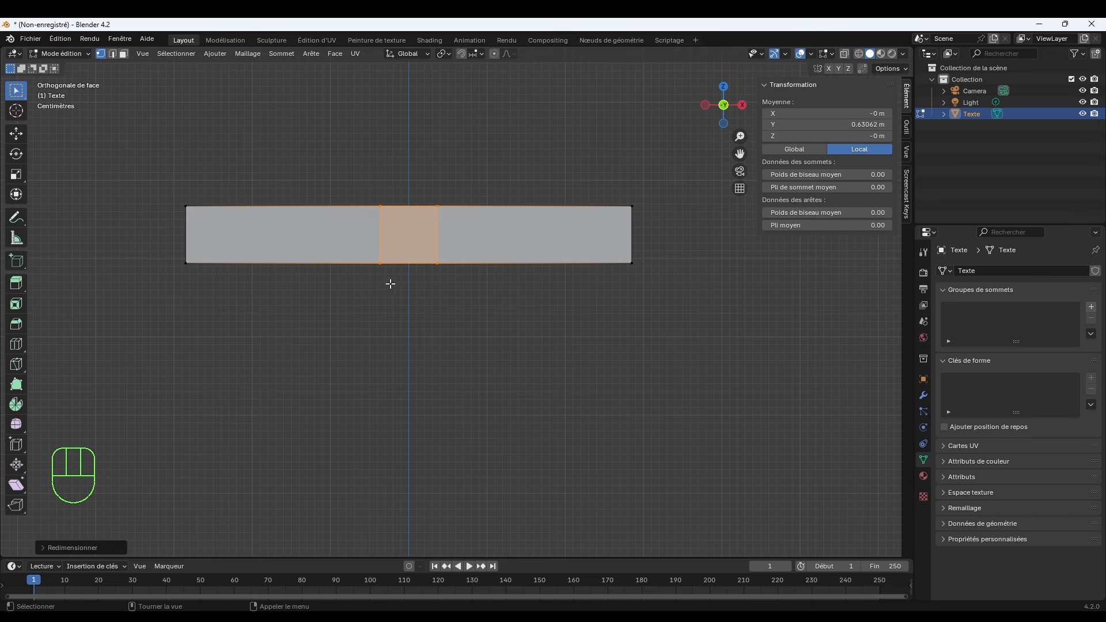
# Extrude the lower edge of the crossbar's central section about 0.39 m down along Z to form the T's stem.
pyautogui.moveTo(349, 254); pyautogui.dragTo(480, 304)
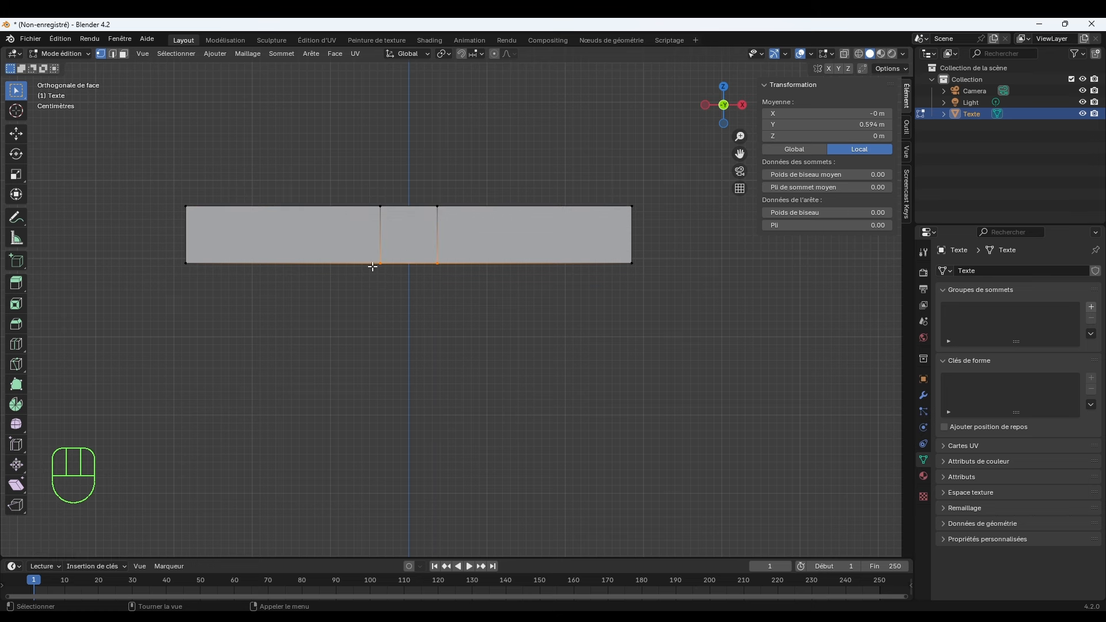
pyautogui.scroll(5, 387, 270)
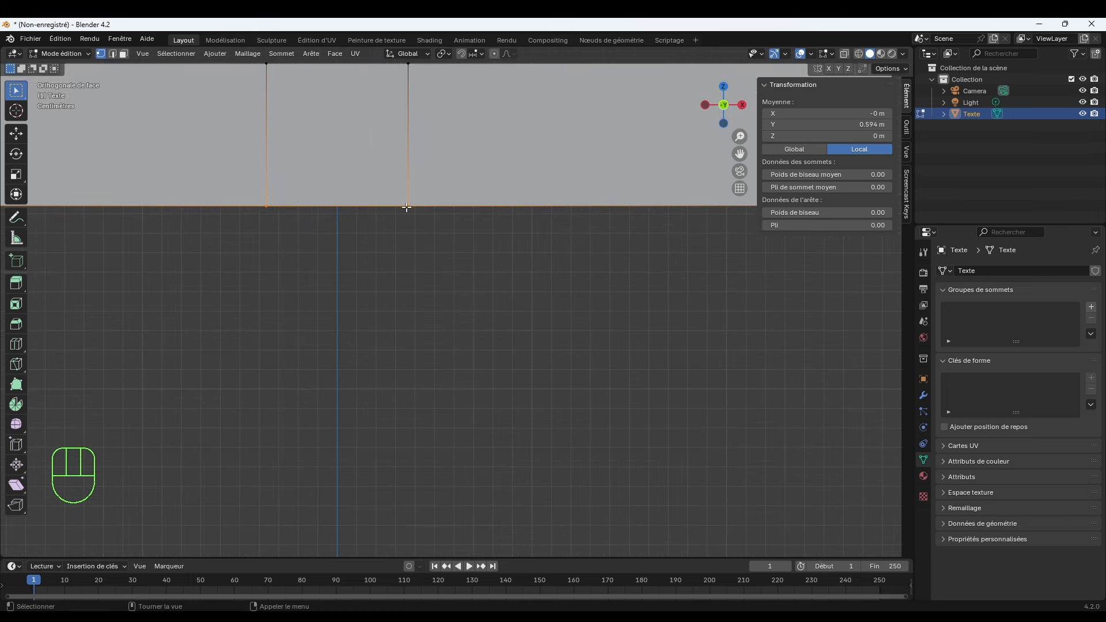
pyautogui.scroll(-5, 412, 260)
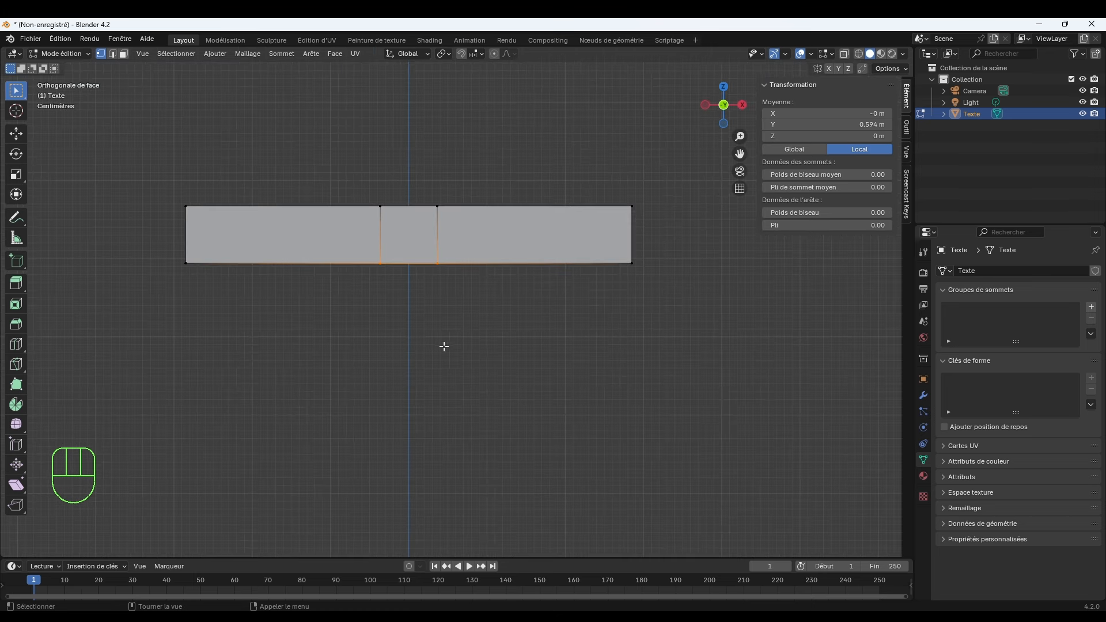
pyautogui.keyDown('shift'); pyautogui.moveTo(458, 373); pyautogui.dragTo(462, 329, button='middle'); pyautogui.keyUp('shift')
pyautogui.scroll(-2, 463, 338)
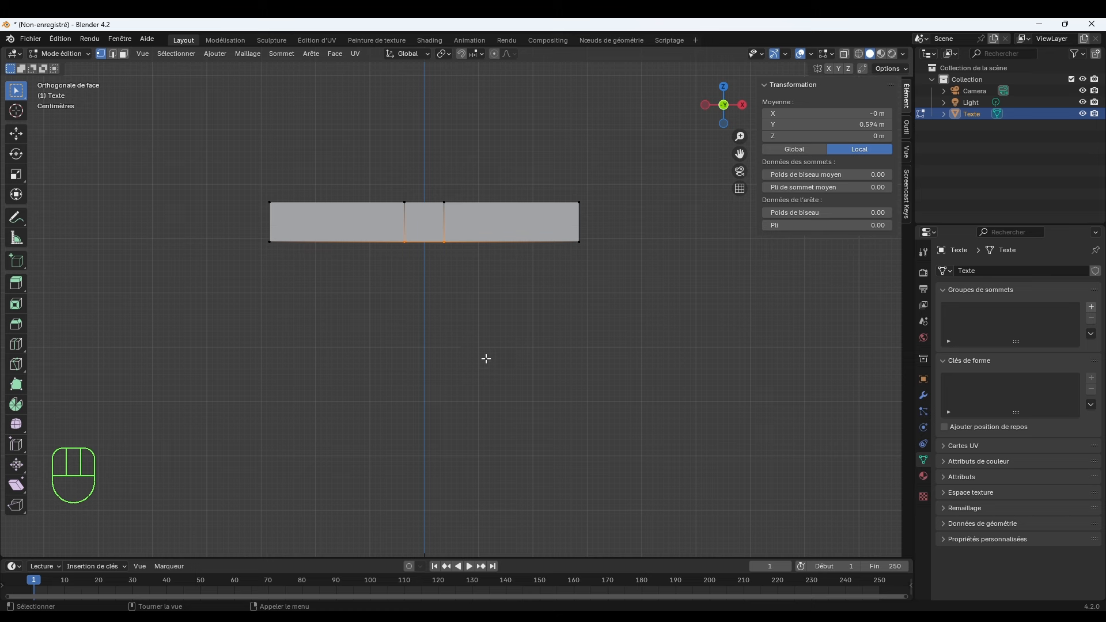
pyautogui.press('e')
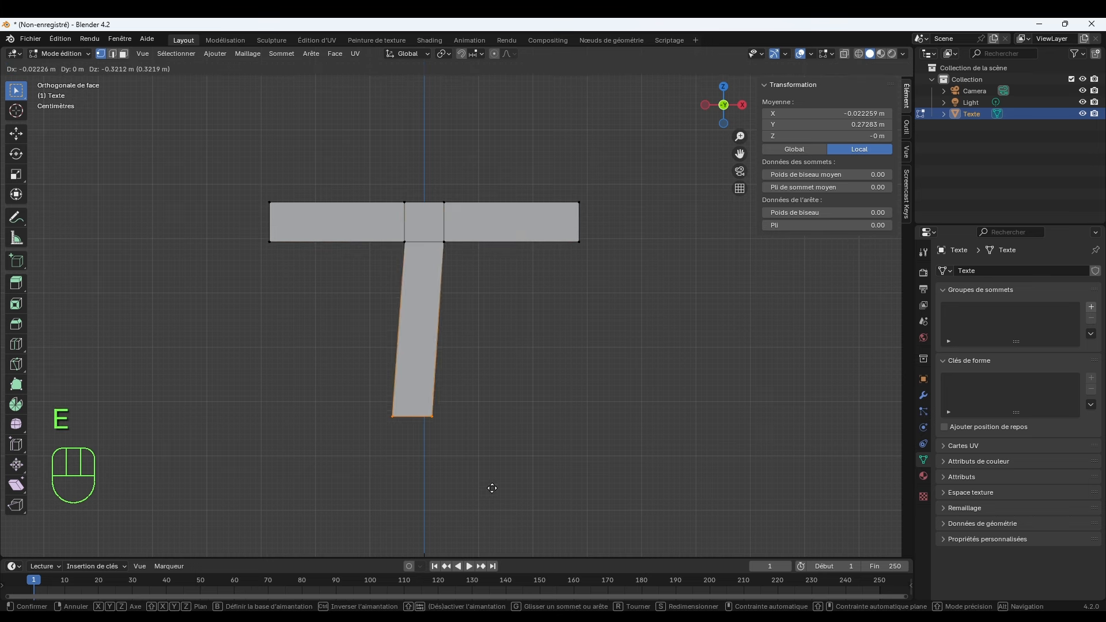
pyautogui.press('z')
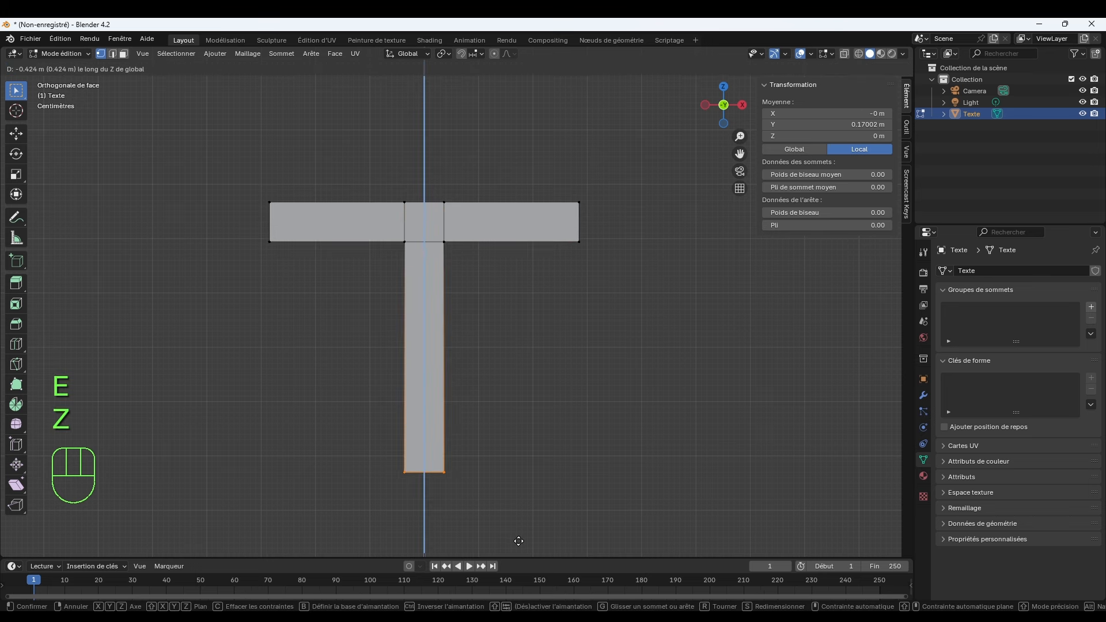
pyautogui.click(518, 525)
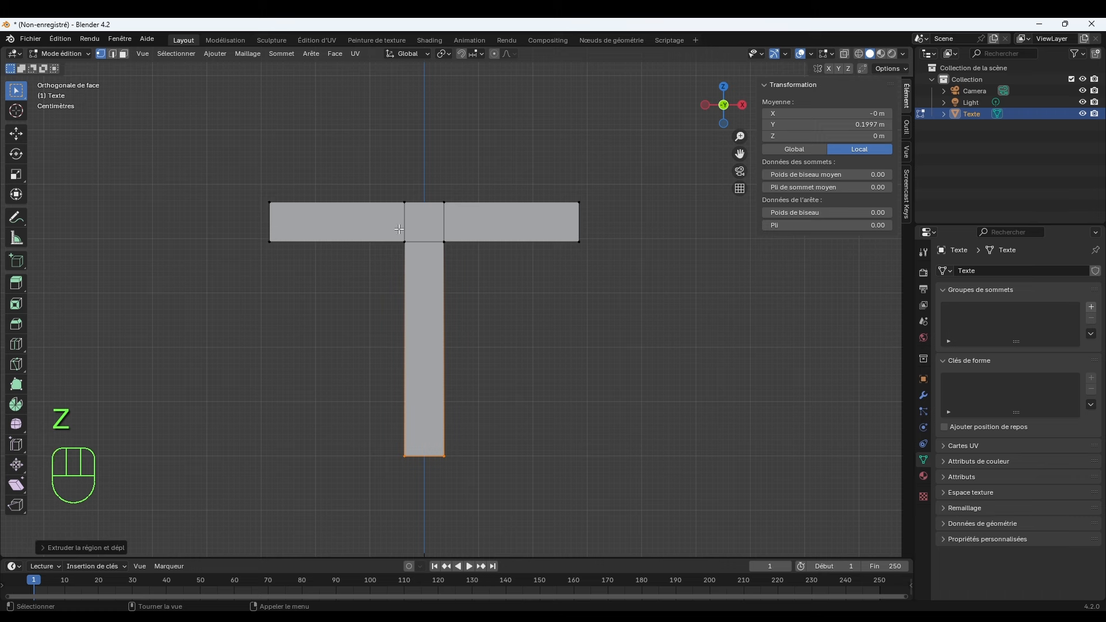
# Select the leftover loose vertices at the origin and delete them.
pyautogui.moveTo(565, 282); pyautogui.dragTo(492, 288, button='middle')
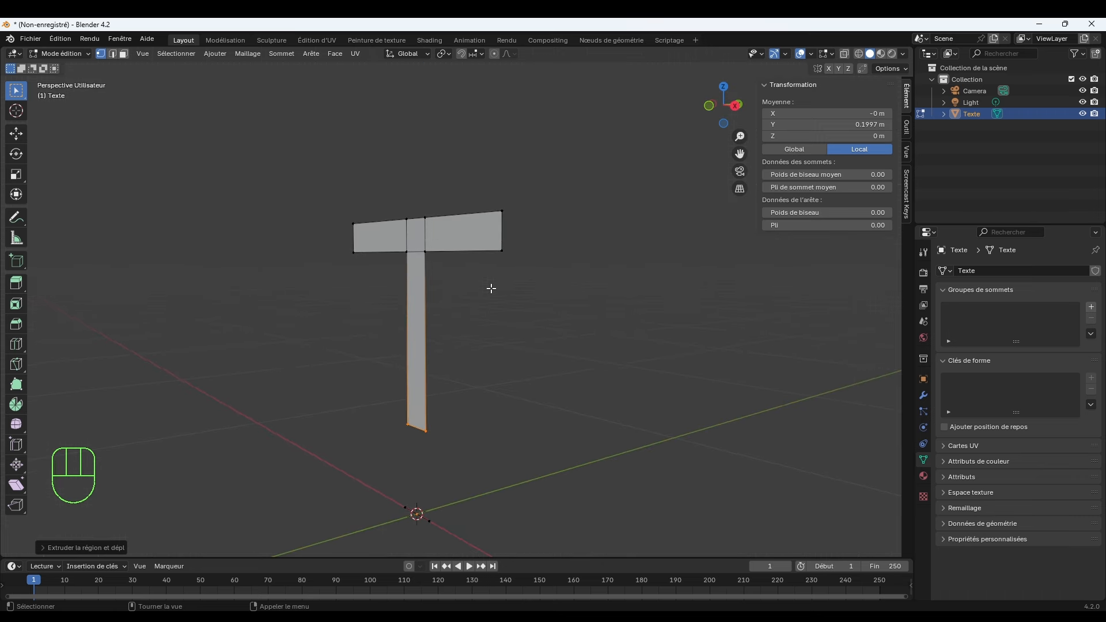
pyautogui.moveTo(380, 492); pyautogui.dragTo(519, 556)
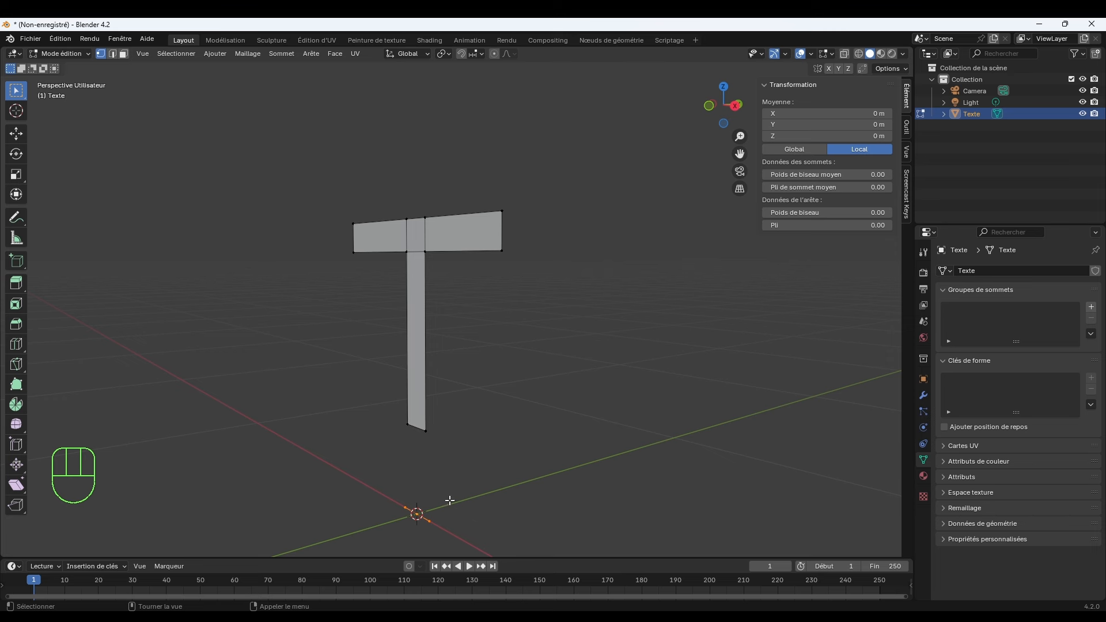
pyautogui.press('Delete')
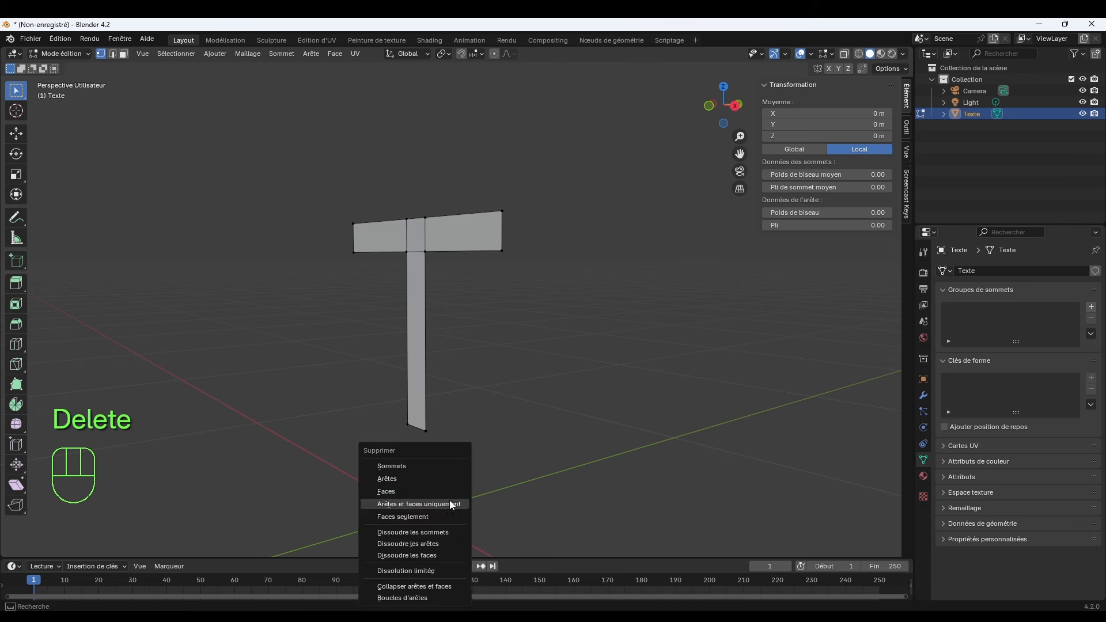
pyautogui.click(426, 464)
# Select the whole T and move it down along Z about 0.2 m so the stem's foot sits at the origin.
pyautogui.moveTo(398, 406); pyautogui.dragTo(474, 407, button='middle')
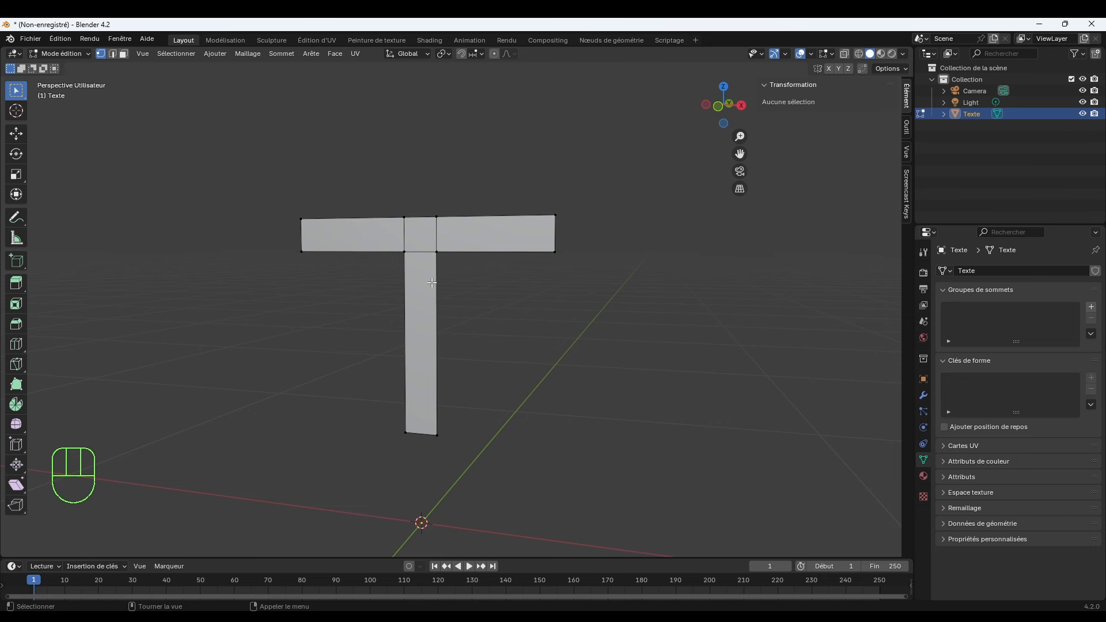
pyautogui.moveTo(200, 140); pyautogui.dragTo(627, 485)
pyautogui.press('g')
pyautogui.press('z')
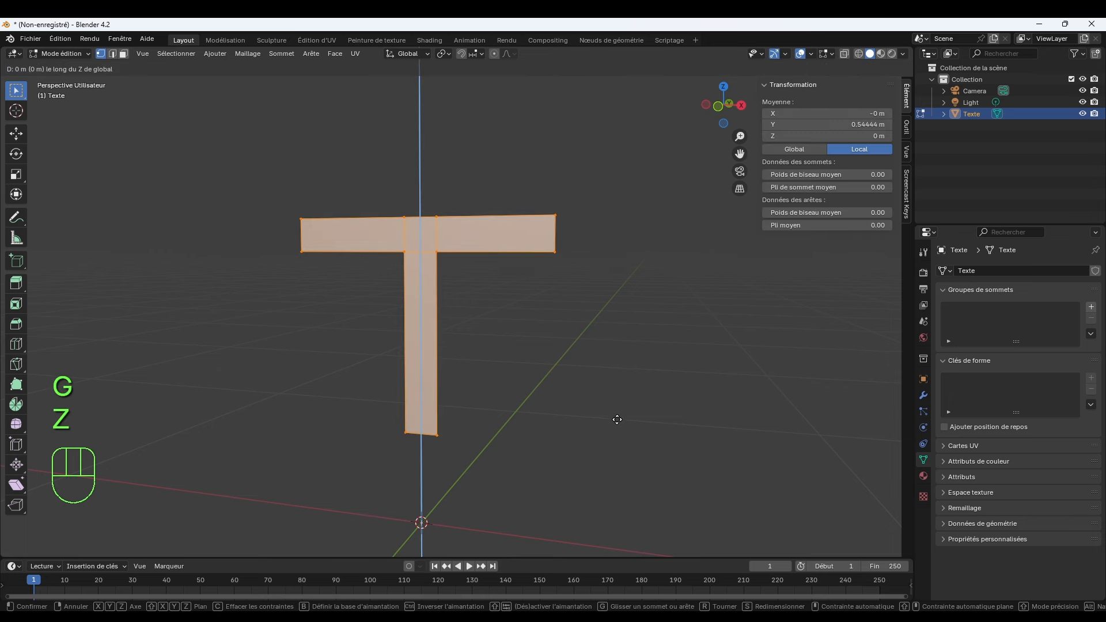
pyautogui.click(627, 509)
# Extrude all of the T's faces about 0.071 m along their normal to give the letter thickness.
pyautogui.moveTo(470, 391); pyautogui.dragTo(489, 386, button='middle')
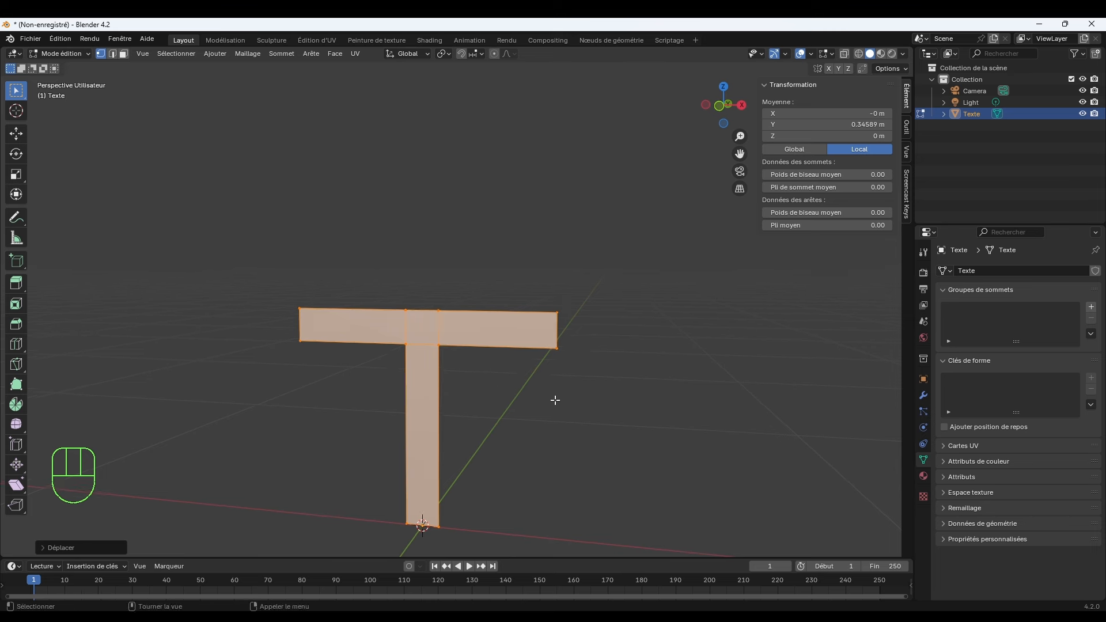
pyautogui.moveTo(555, 399); pyautogui.dragTo(499, 402, button='middle')
pyautogui.keyDown('shift'); pyautogui.moveTo(568, 415); pyautogui.dragTo(538, 365, button='middle'); pyautogui.keyUp('shift')
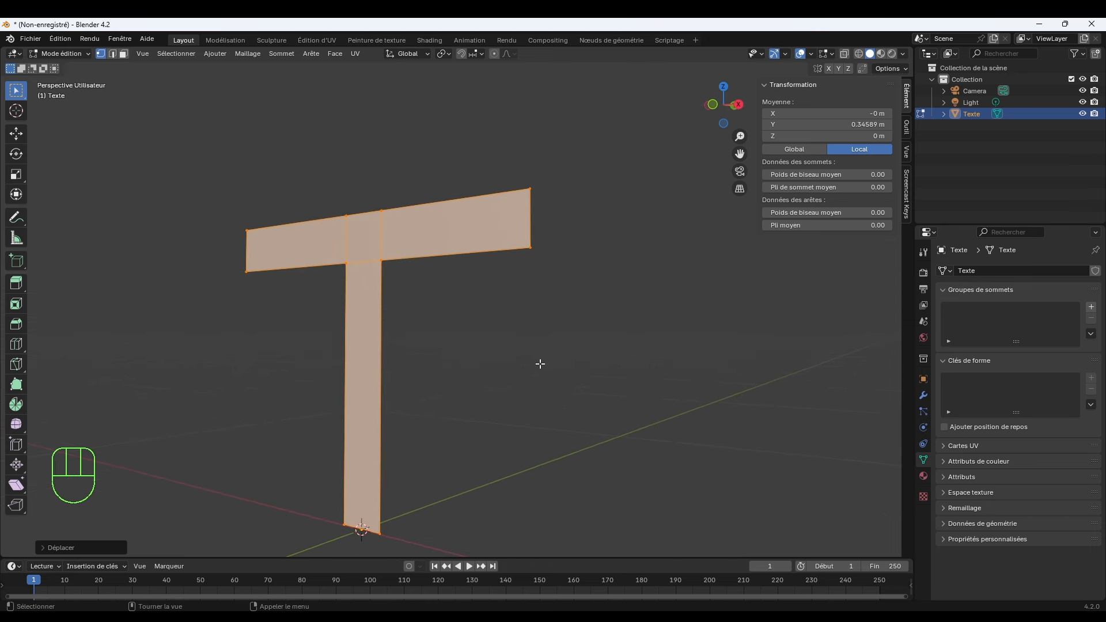
pyautogui.press('e')
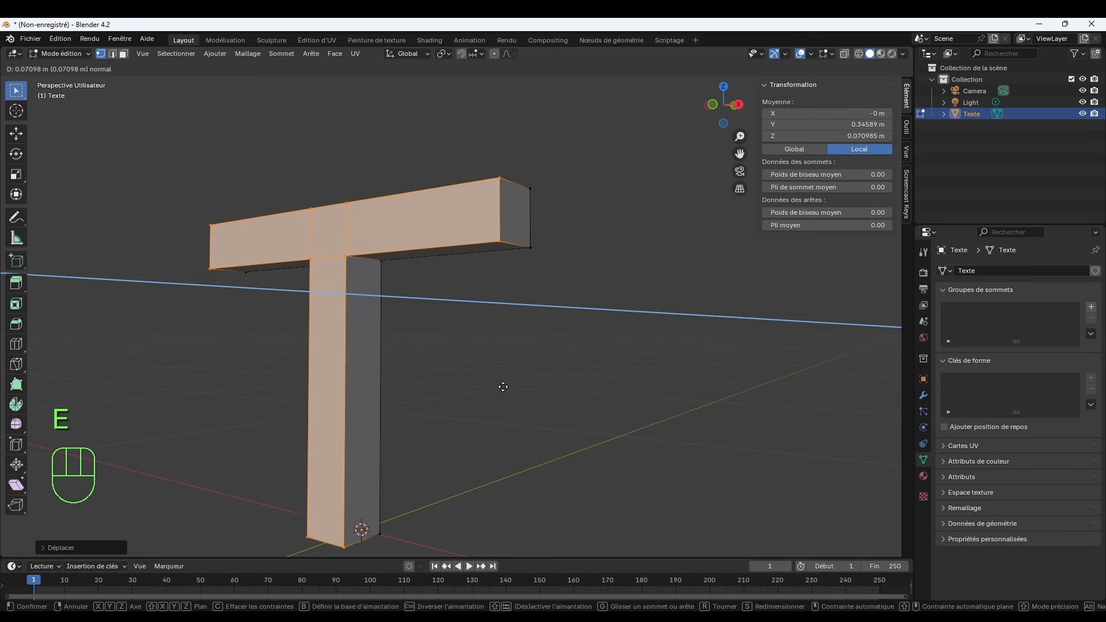
pyautogui.click(503, 387)
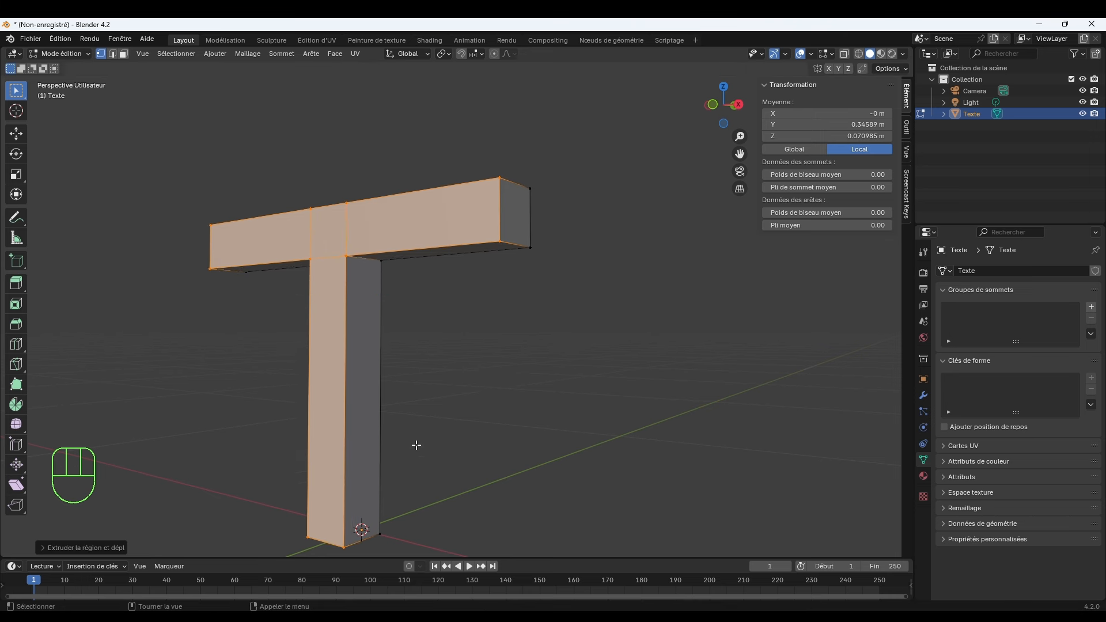
# Add a Bevel (Biseau) modifier to the T mesh.
pyautogui.keyDown('shift'); pyautogui.moveTo(415, 447); pyautogui.dragTo(479, 397, button='middle'); pyautogui.keyUp('shift')
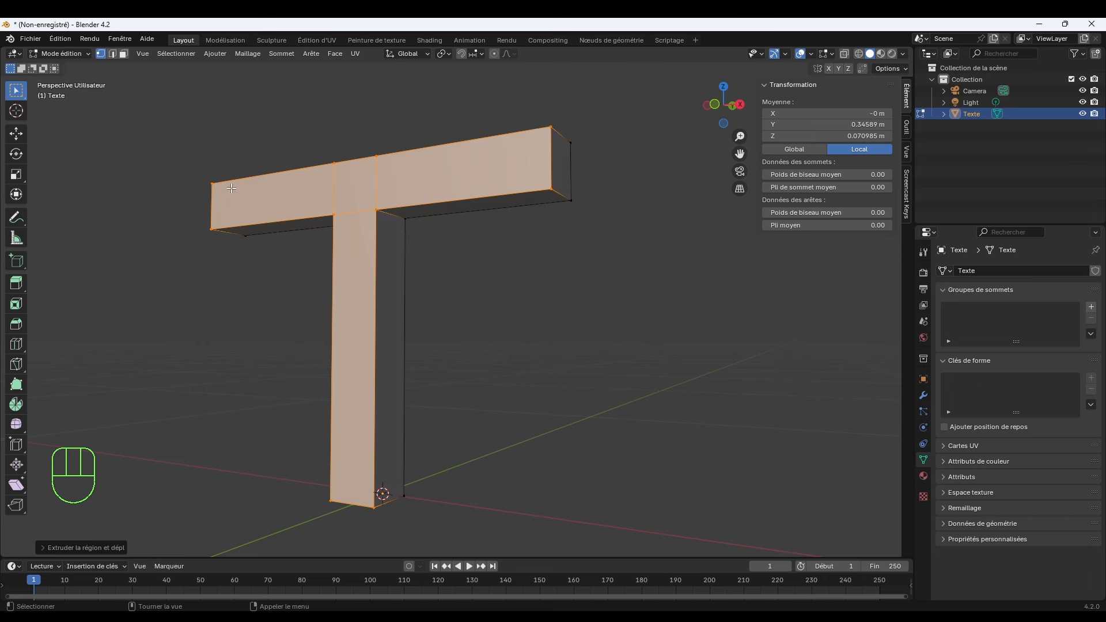
pyautogui.click(923, 396)
pyautogui.click(975, 271)
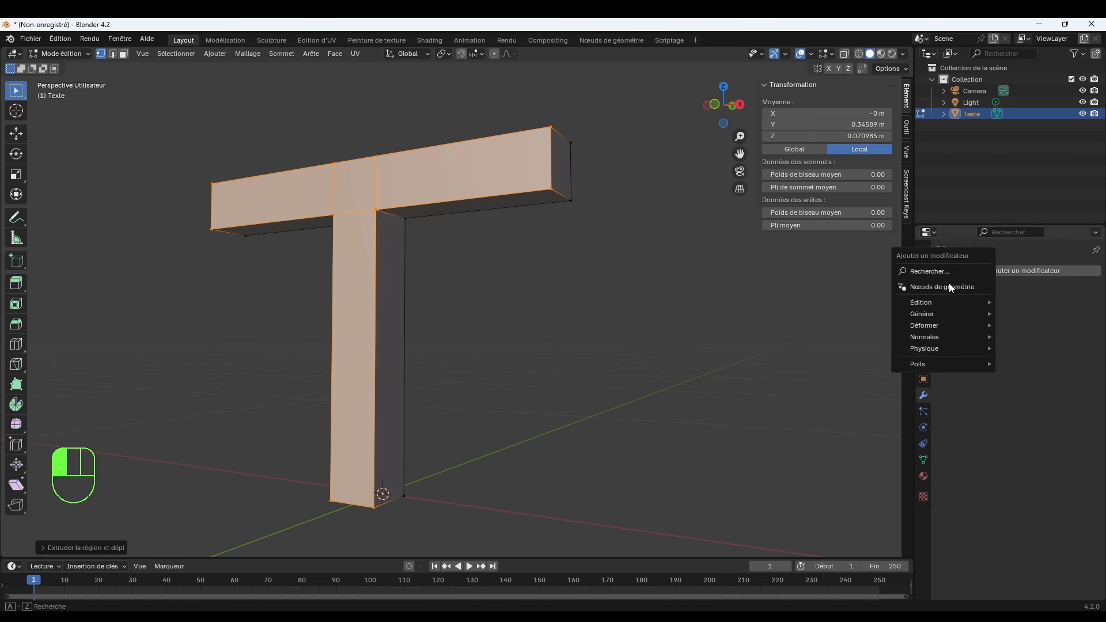
pyautogui.moveTo(922, 314)
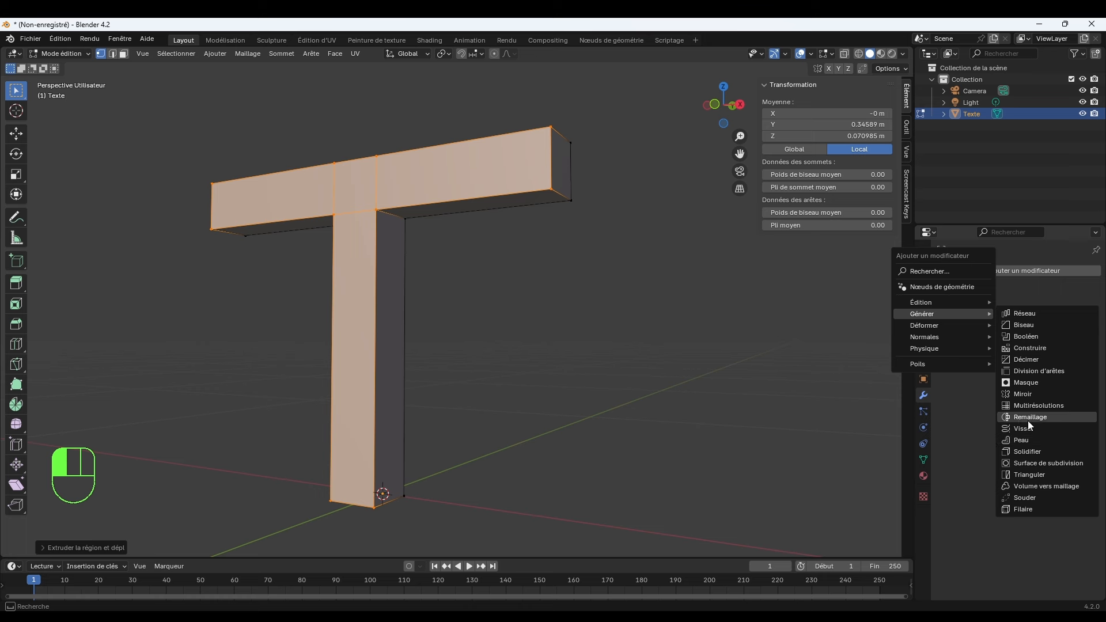
pyautogui.click(1030, 326)
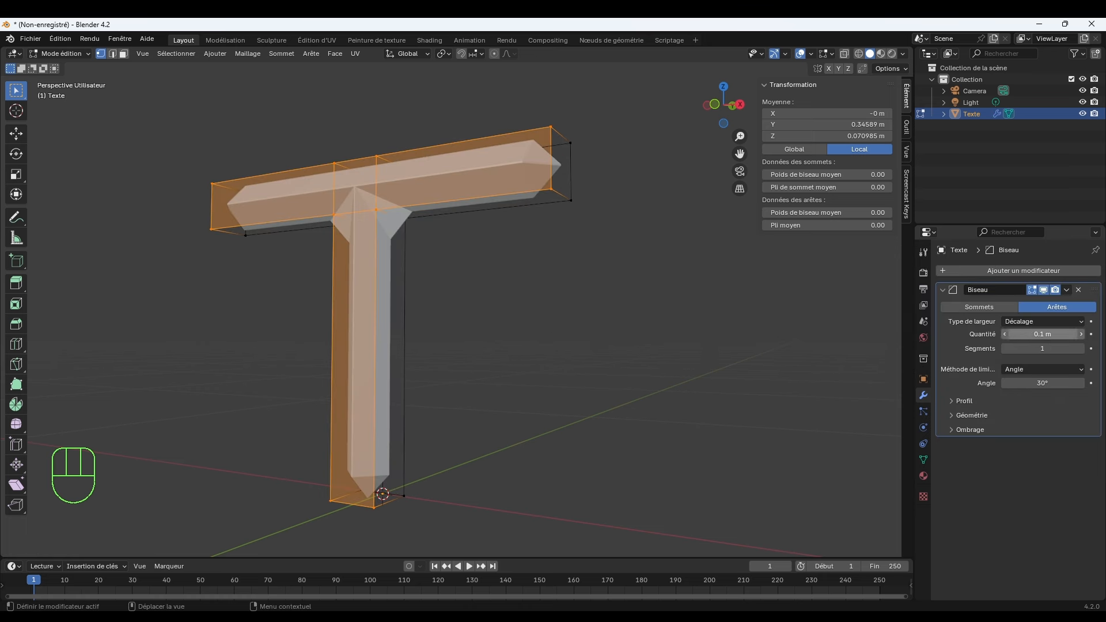
# Reduce the bevel amount (Quantité) to 0.02 m, entered as 1 m divided by 50.
pyautogui.moveTo(1042, 334); pyautogui.dragTo(1003, 334)
pyautogui.click(1057, 334)
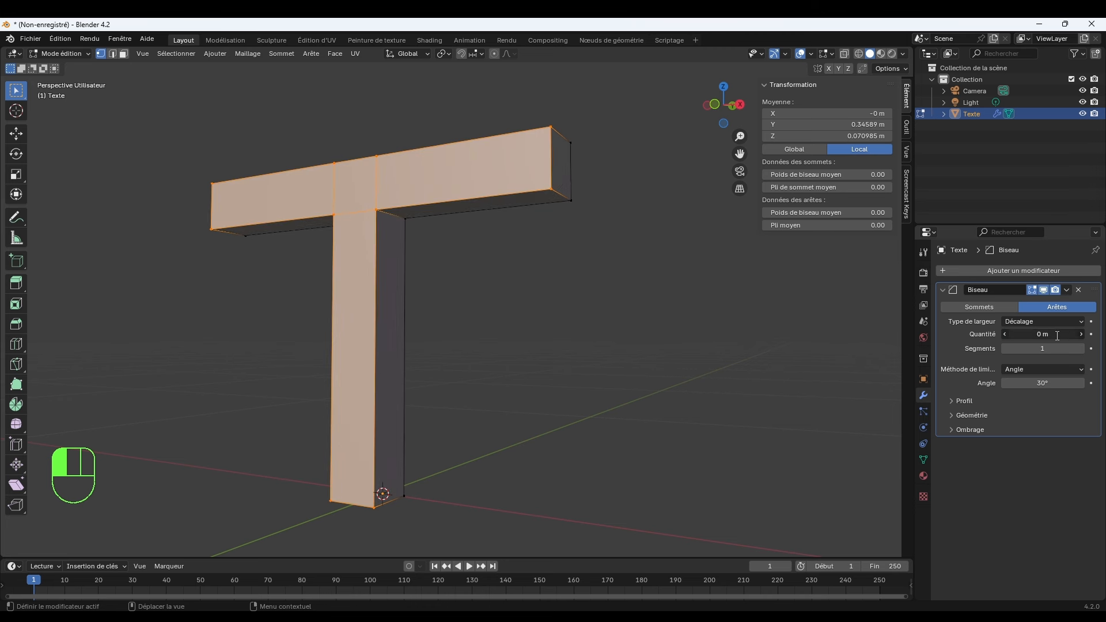
pyautogui.write('1')
pyautogui.press('Return')
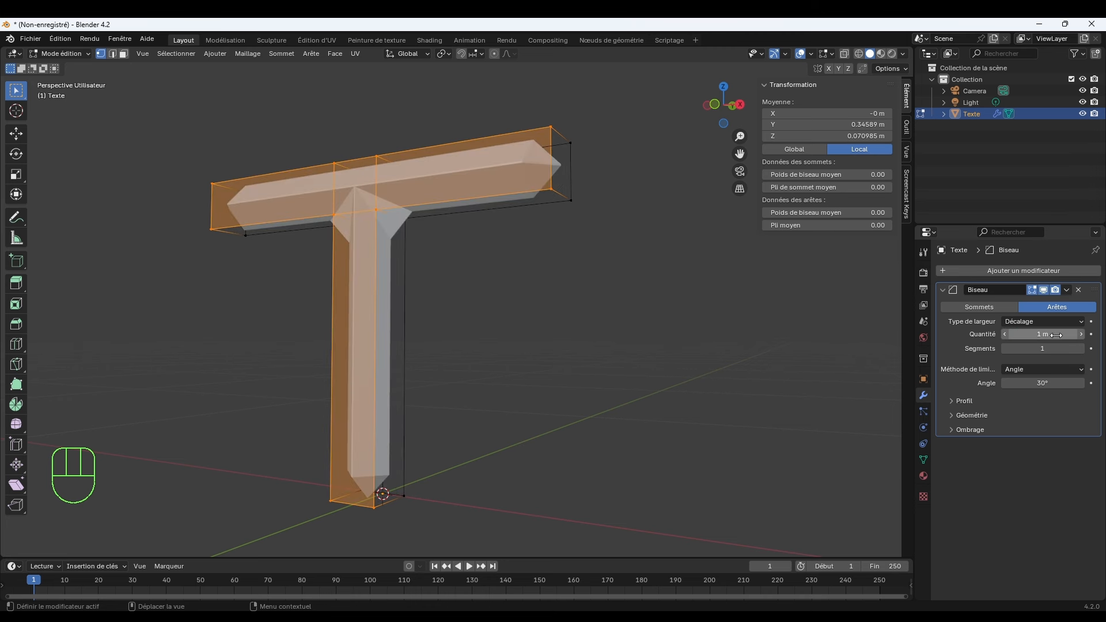
pyautogui.click(1057, 334)
pyautogui.write('/50')
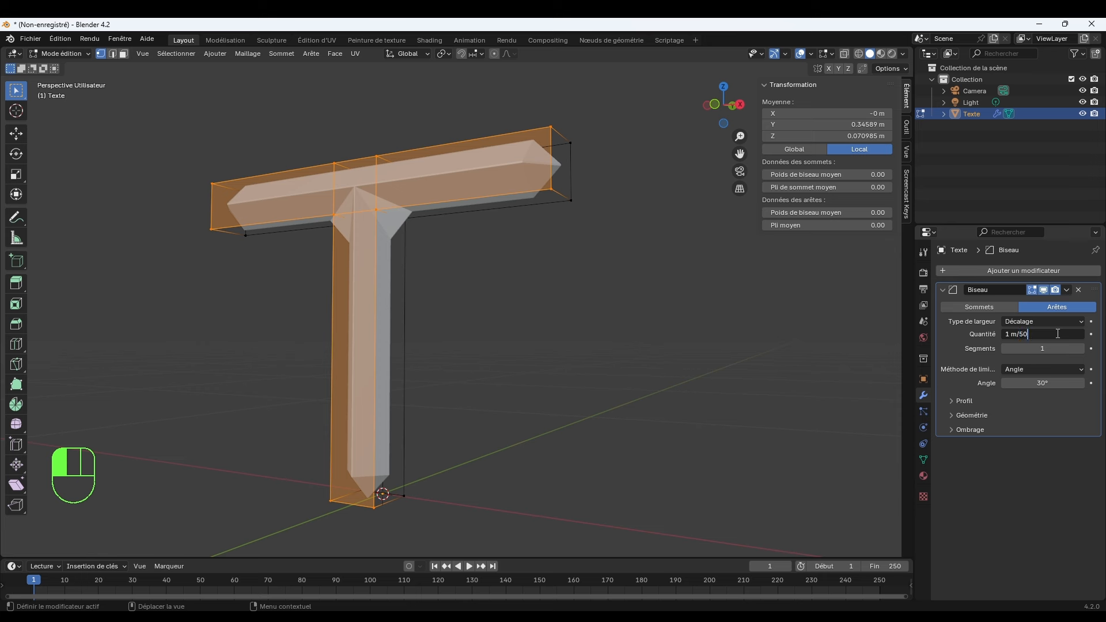
pyautogui.press('Return')
# Try bevel amounts (Quantité) of 0.002 m and 0.01 m on the T.
pyautogui.click(1057, 334)
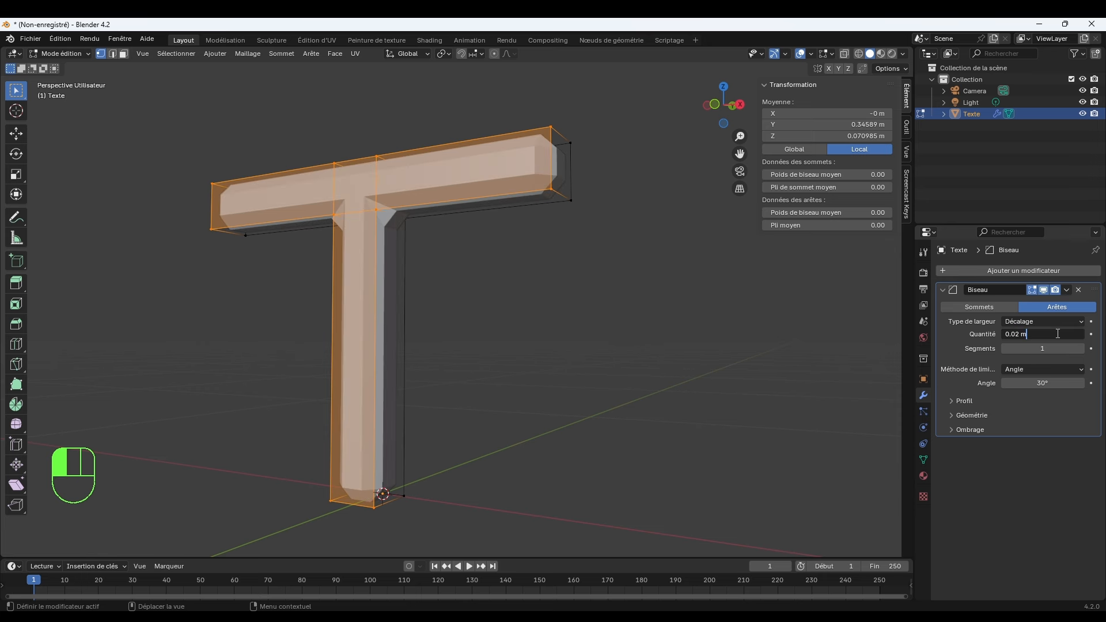
pyautogui.write('/10')
pyautogui.press('Return')
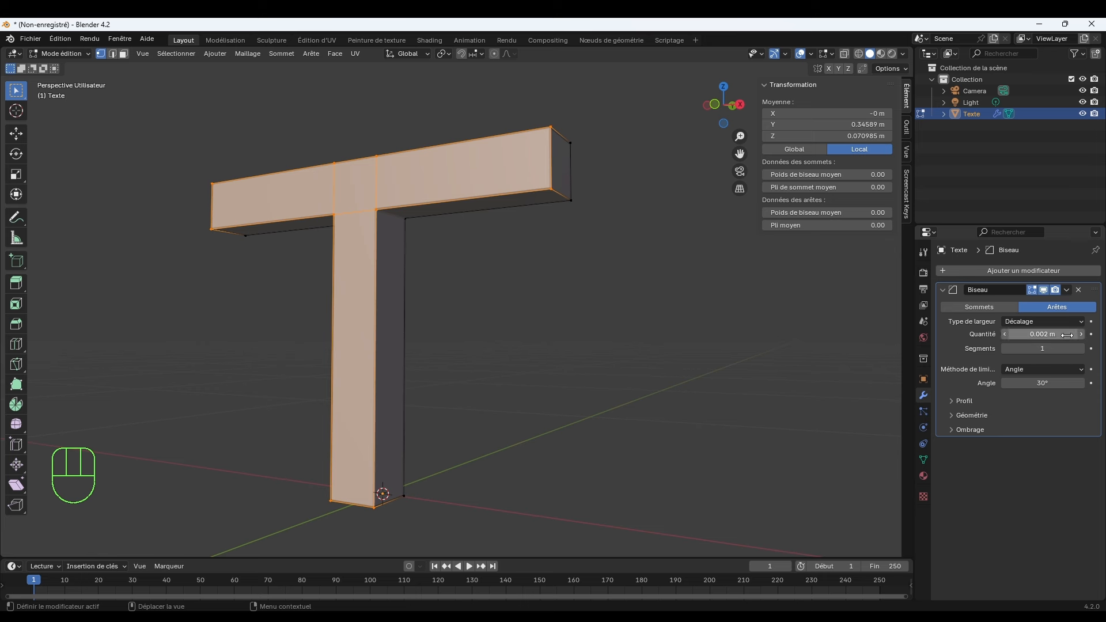
pyautogui.click(1065, 334)
pyautogui.write('*')
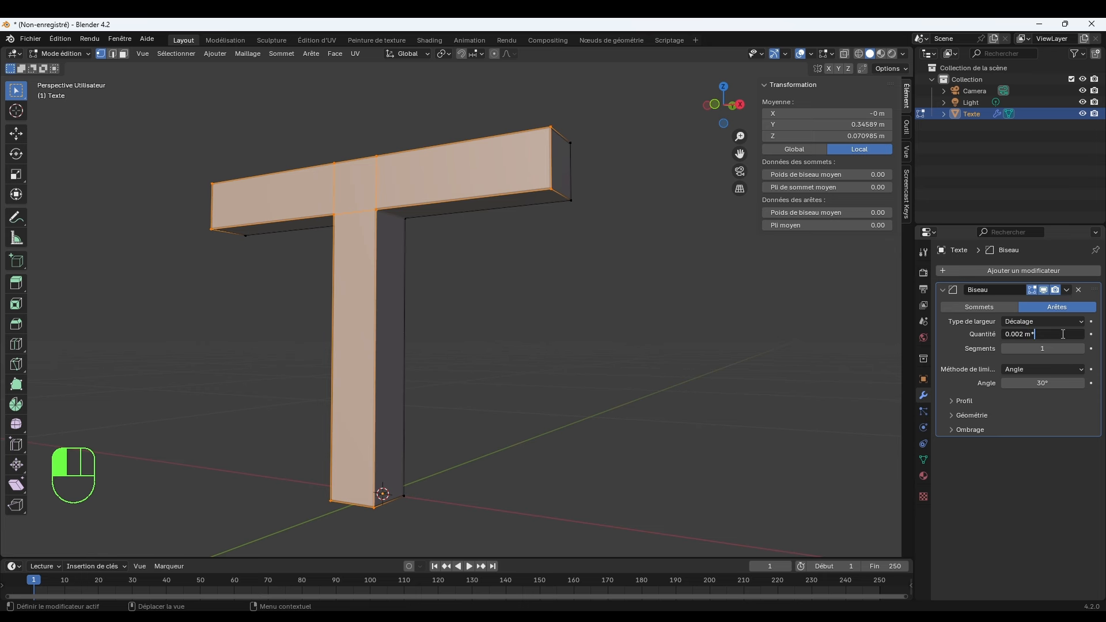
pyautogui.write('5')
pyautogui.press('Return')
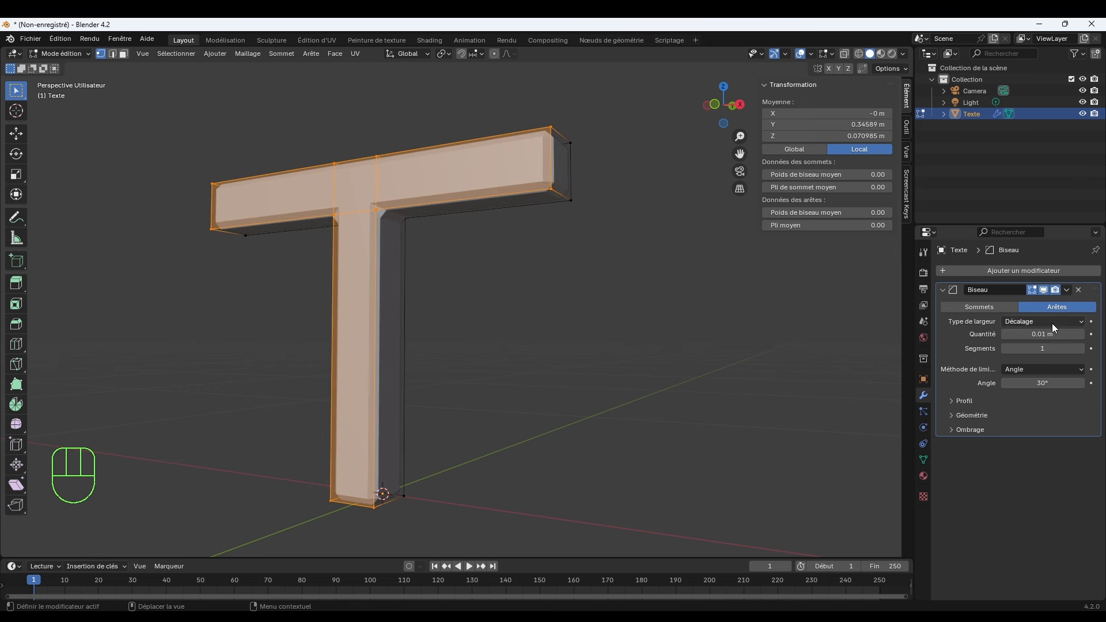
# Set the bevel amount (Quantité) to 0.005 m for a fine chamfer on the T's edges.
pyautogui.click(1061, 335)
pyautogui.click(1061, 334)
pyautogui.write('/2')
pyautogui.press('Return')
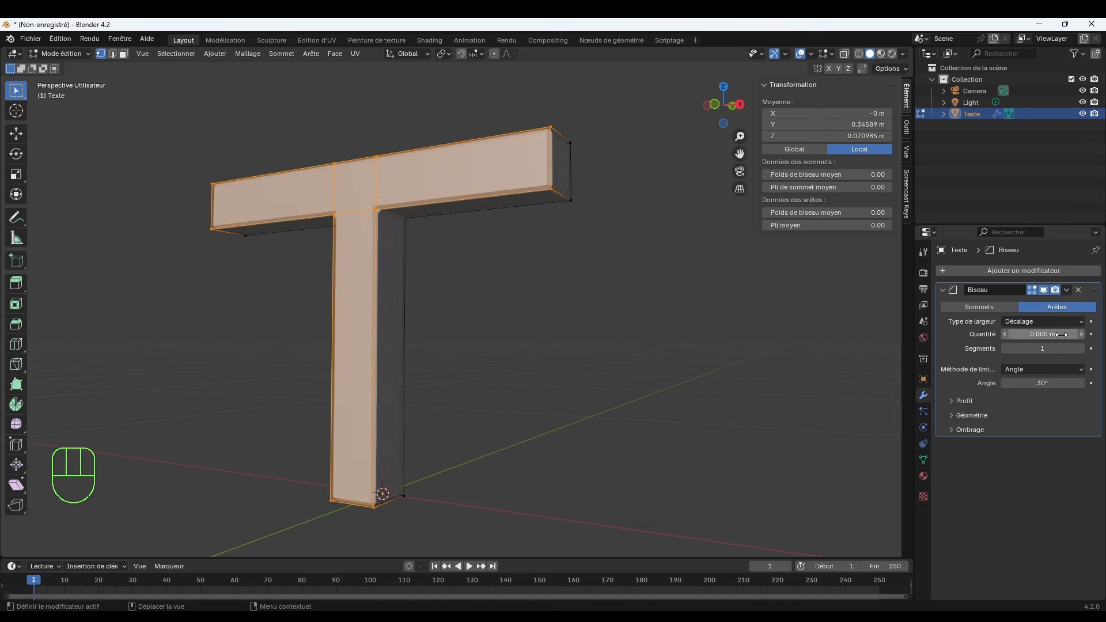
pyautogui.scroll(1, 431, 214)
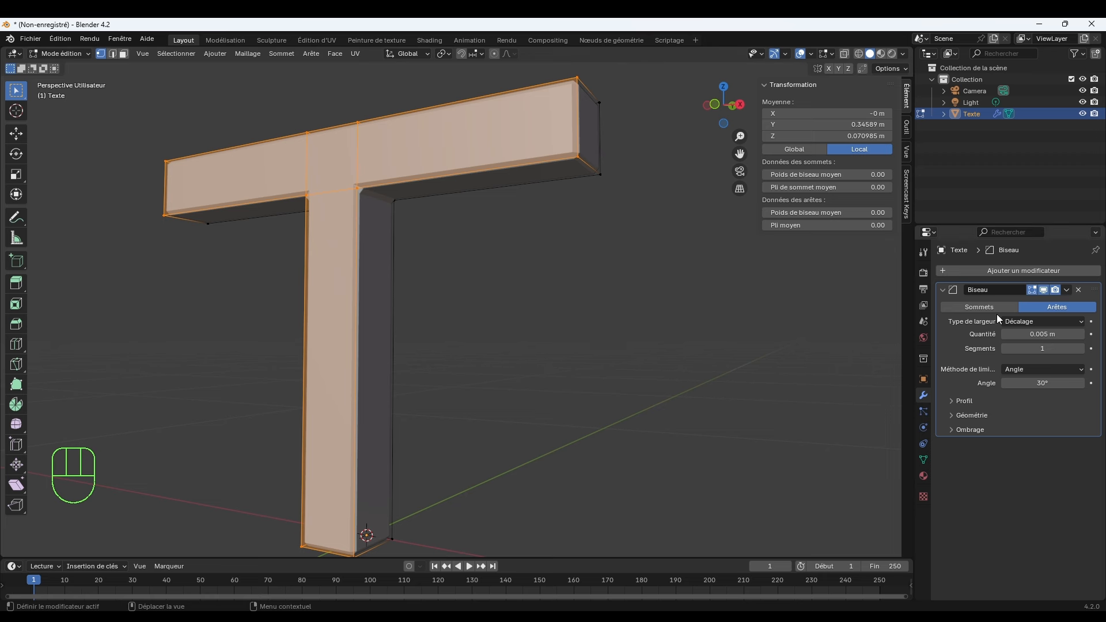
# Switch the T to Object Mode and apply its Bevel (Biseau) modifier.
pyautogui.press('ctrl')
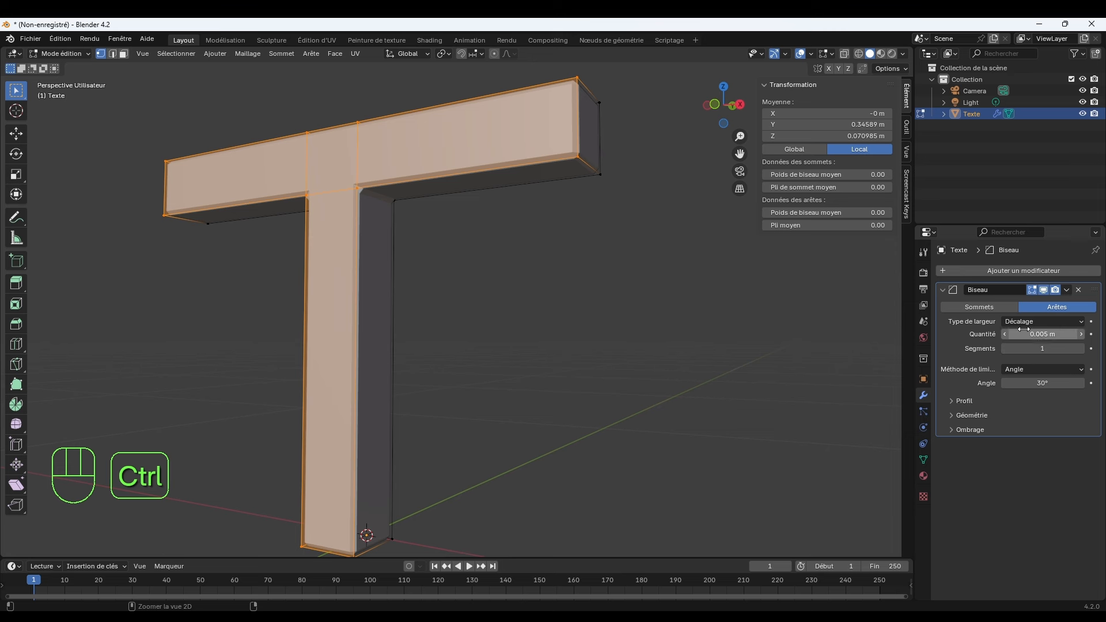
pyautogui.hotkey('ctrl', 'a')
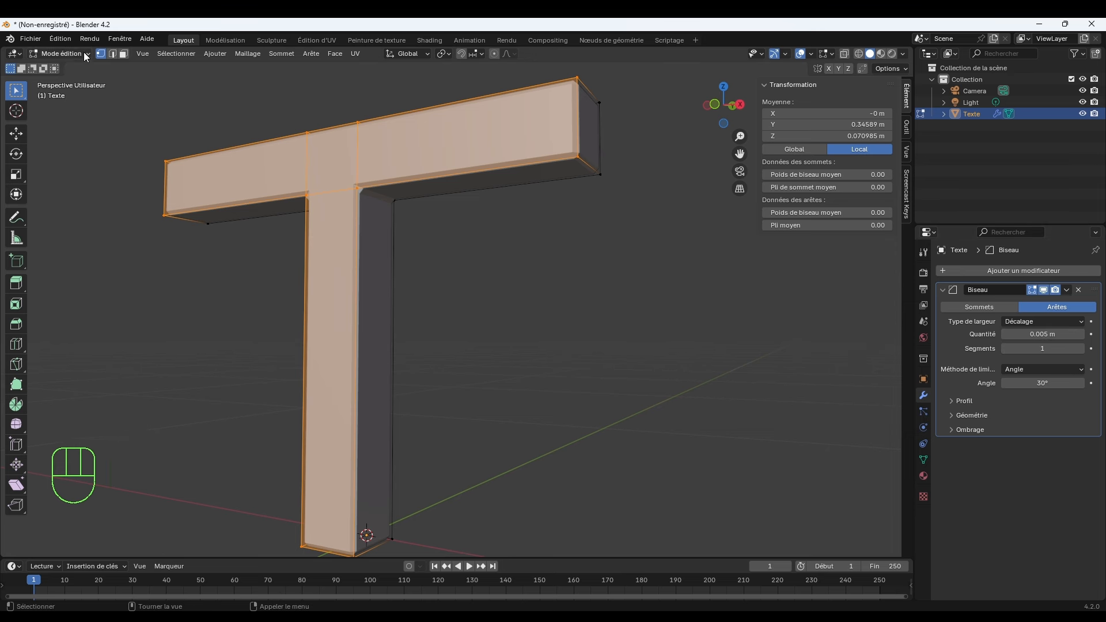
pyautogui.click(53, 53)
pyautogui.click(60, 65)
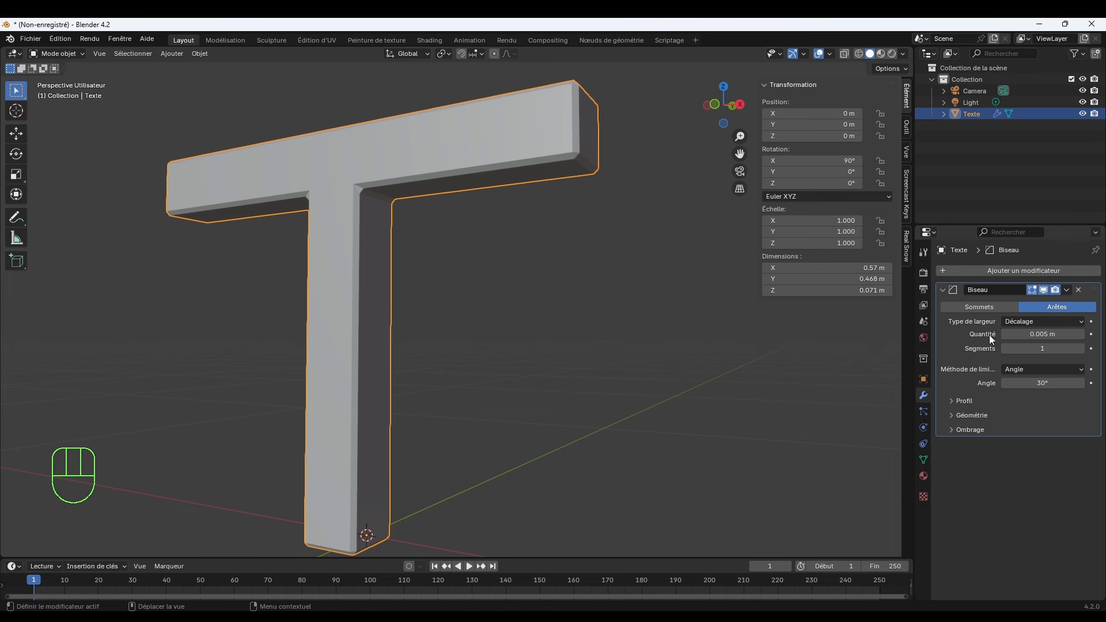
pyautogui.hotkey('ctrl', 'a')
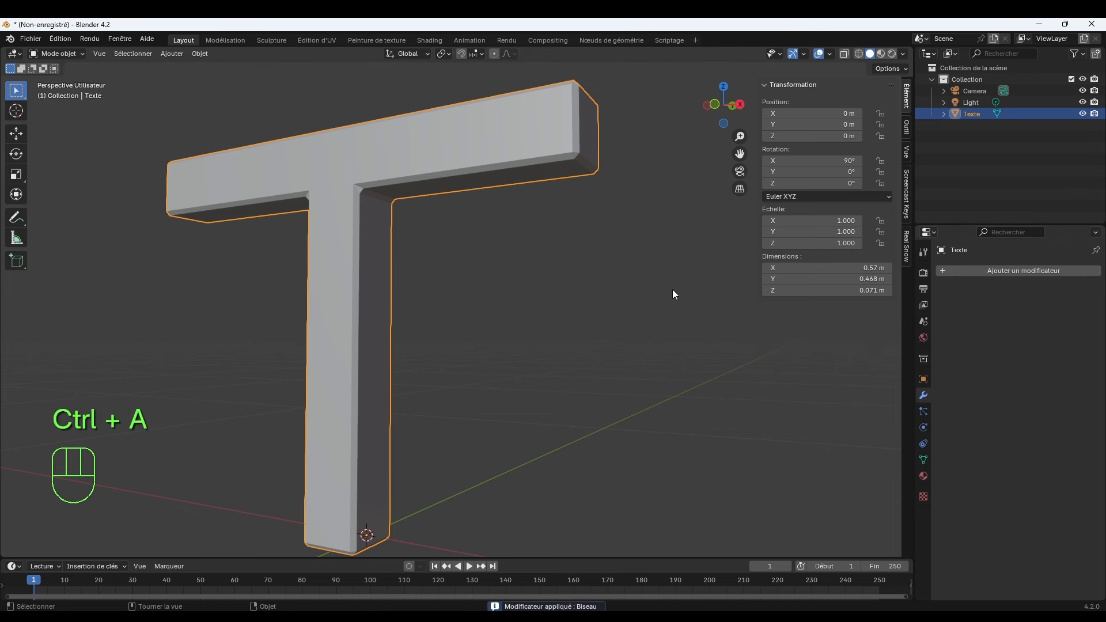
# In Edit Mode, add one loop cut across the middle of each arm of the T's crossbar.
pyautogui.press('Tab')
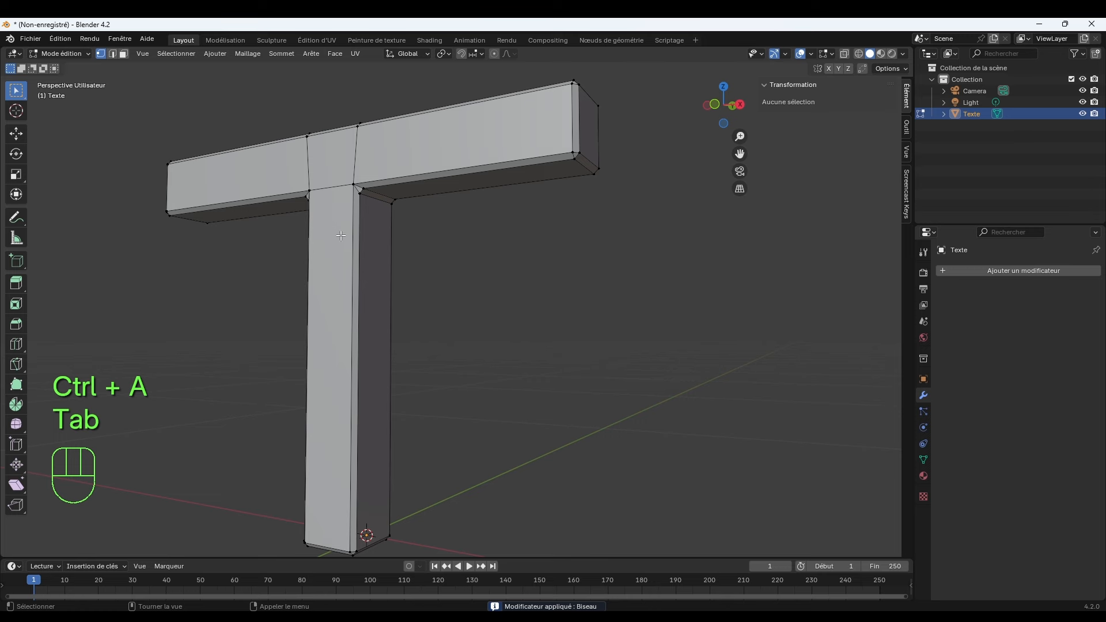
pyautogui.moveTo(332, 227); pyautogui.dragTo(420, 252, button='middle')
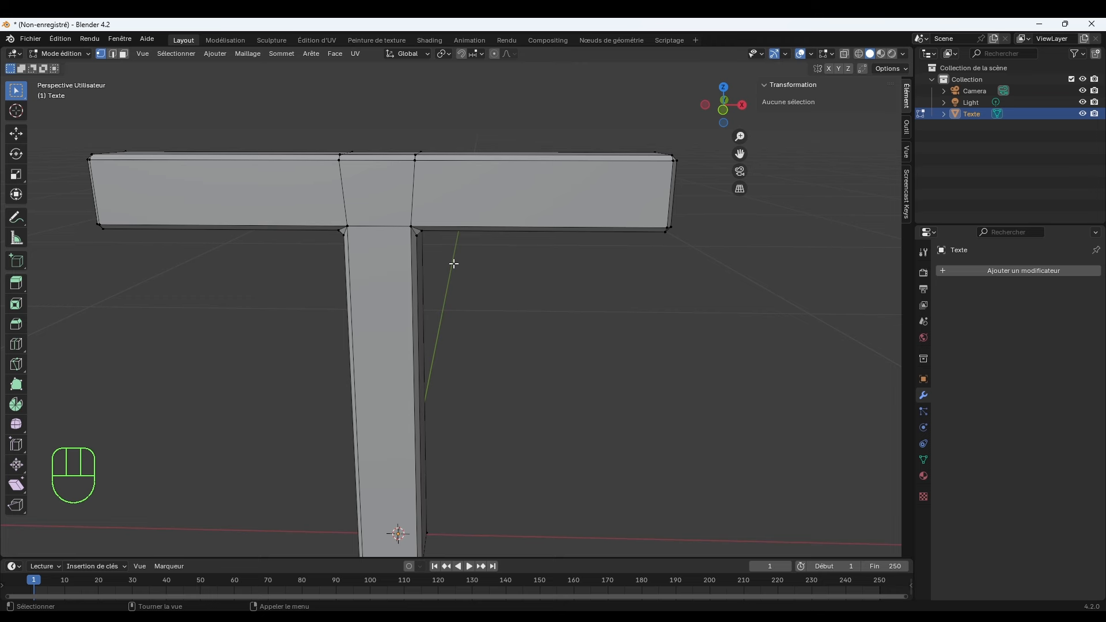
pyautogui.scroll(-1, 454, 264)
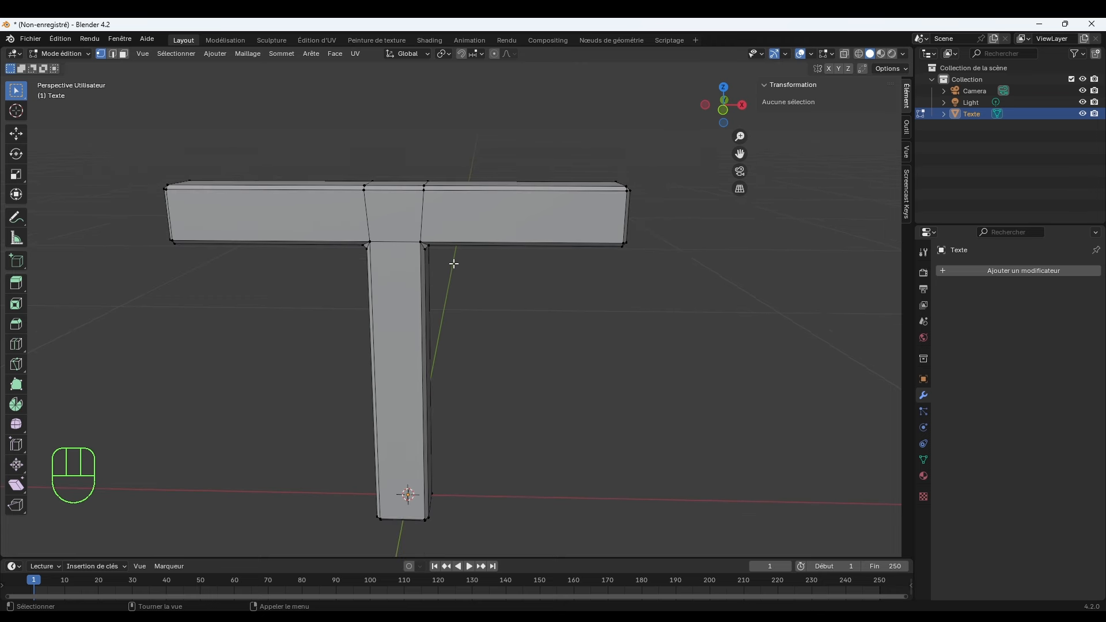
pyautogui.scroll(1, 454, 263)
pyautogui.moveTo(477, 276)
pyautogui.mouseDown(button='middle')
pyautogui.moveTo(454, 257)
pyautogui.moveTo(449, 213)
pyautogui.moveTo(463, 267)
pyautogui.mouseUp(button='middle')
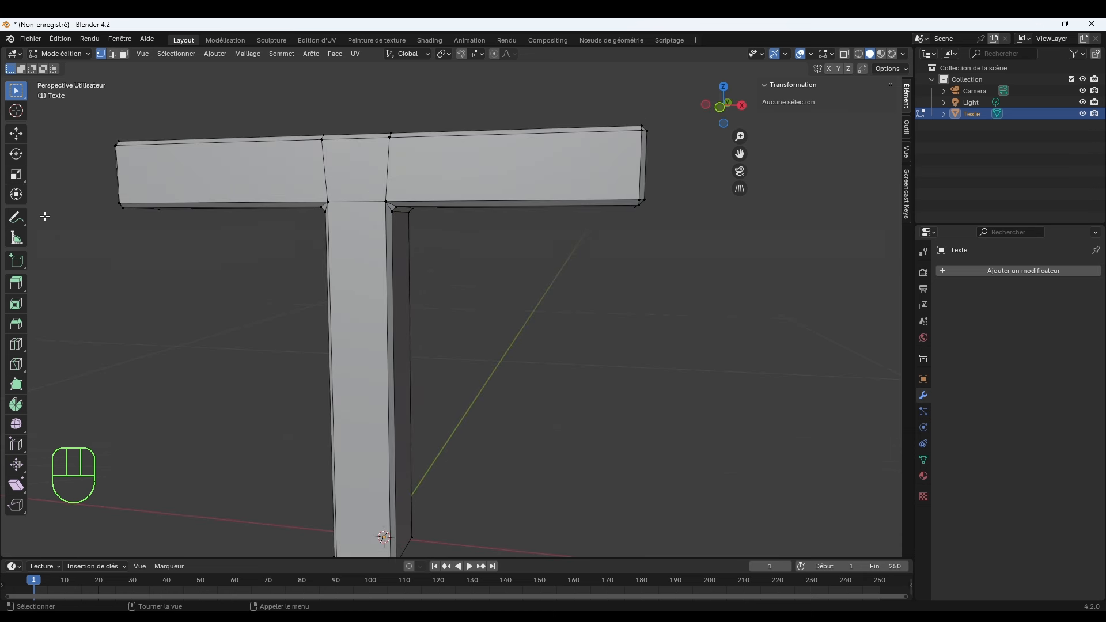
pyautogui.click(16, 347)
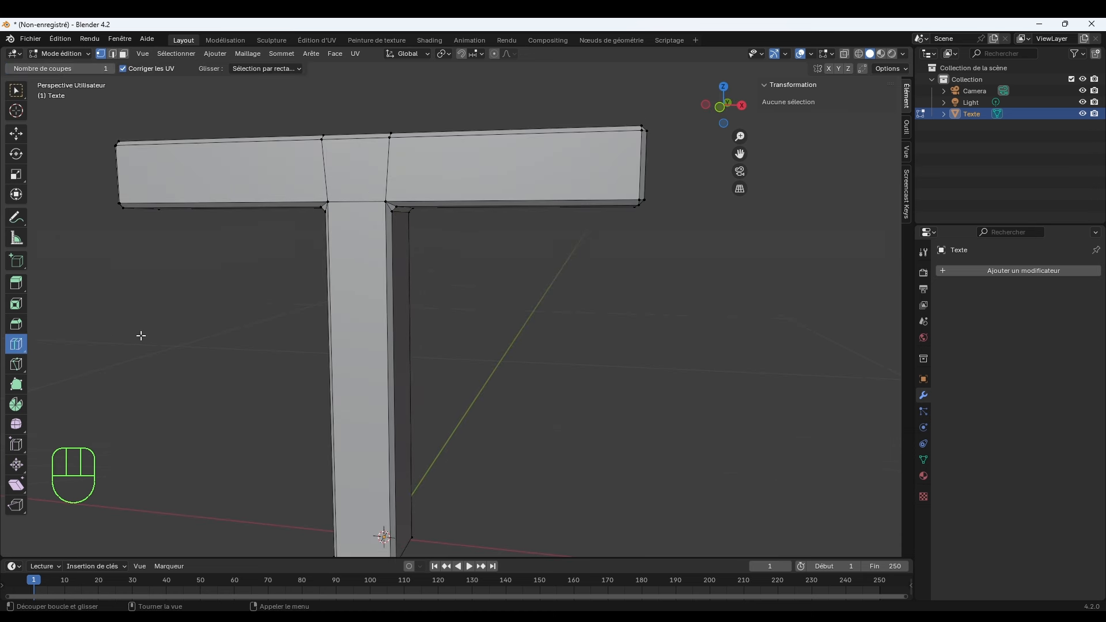
pyautogui.click(206, 162)
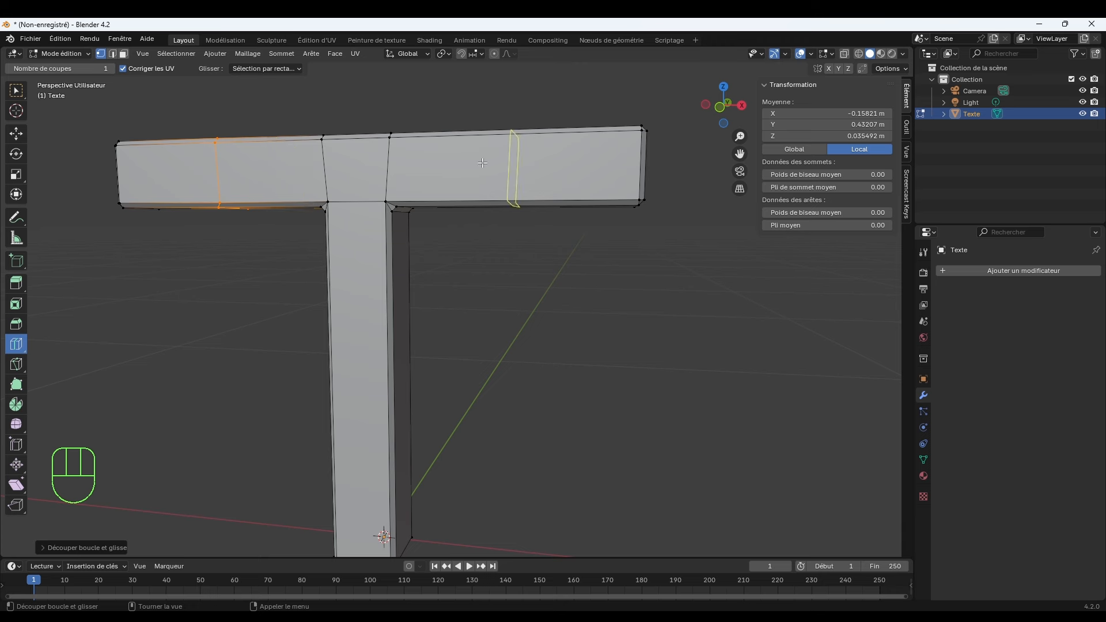
pyautogui.click(510, 170)
# Add three evenly spaced loop cuts across the T's stem to divide it into four sections.
pyautogui.click(374, 272)
pyautogui.click(384, 288)
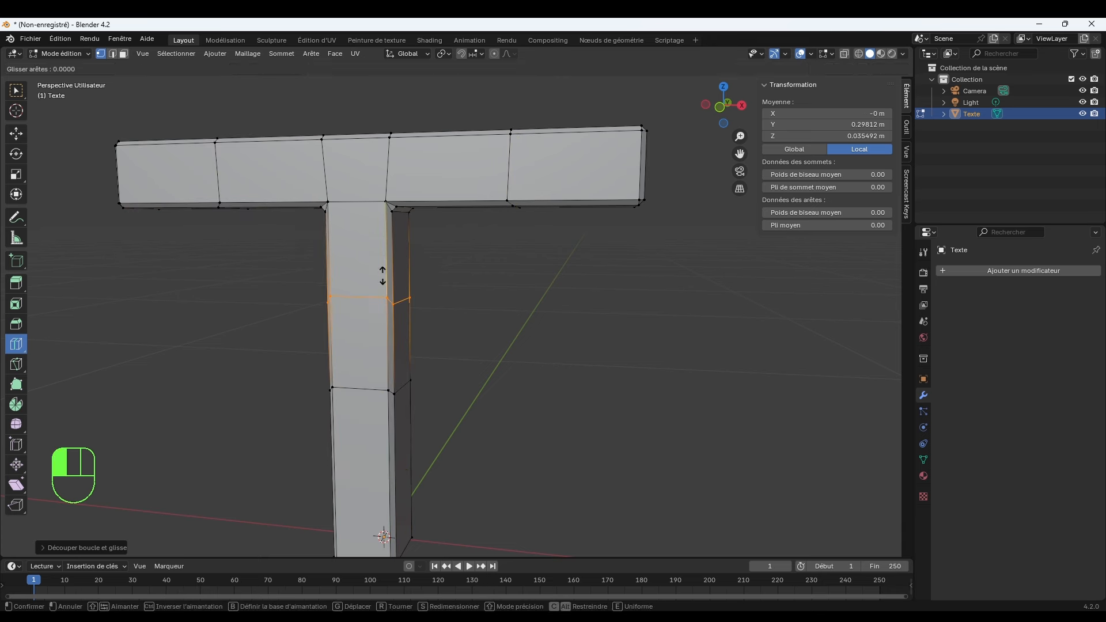
pyautogui.click(414, 438)
pyautogui.scroll(-3, 492, 403)
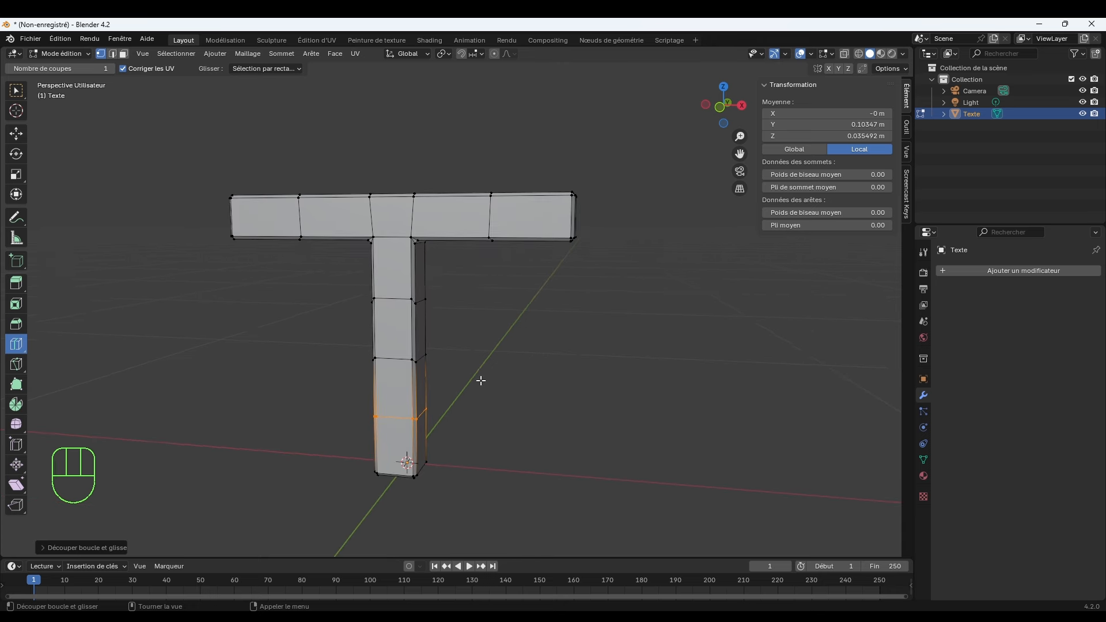
pyautogui.moveTo(484, 375)
pyautogui.mouseDown(button='middle')
pyautogui.moveTo(513, 365)
pyautogui.moveTo(553, 377)
pyautogui.moveTo(472, 364)
pyautogui.mouseUp(button='middle')
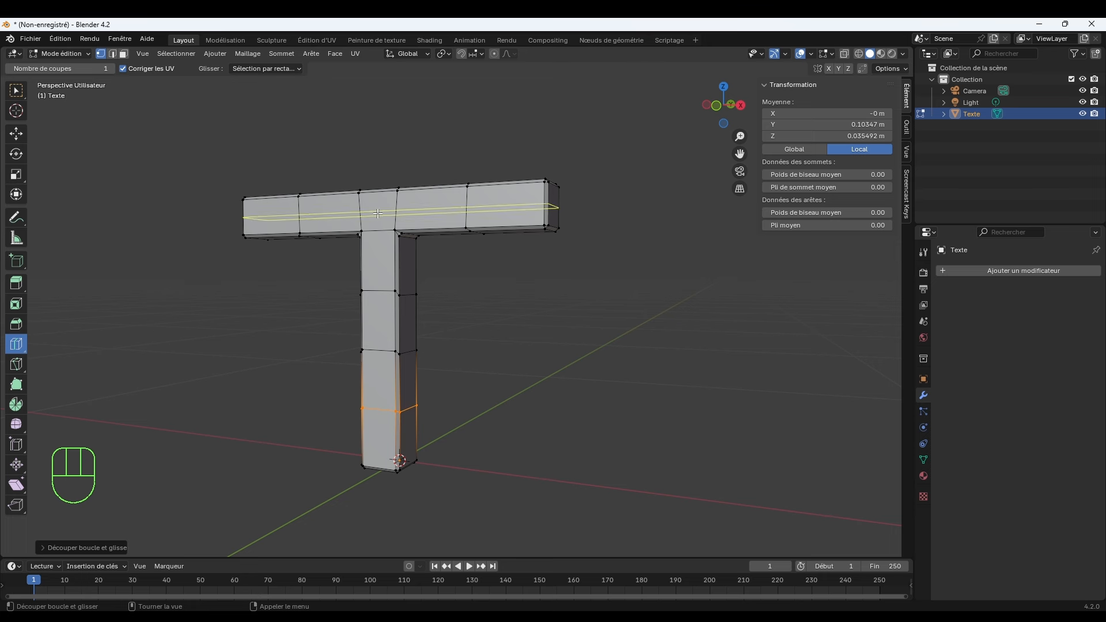
# Return to Object Mode, add an armature at the origin and scale it down to about 0.512 in front view.
pyautogui.click(64, 52)
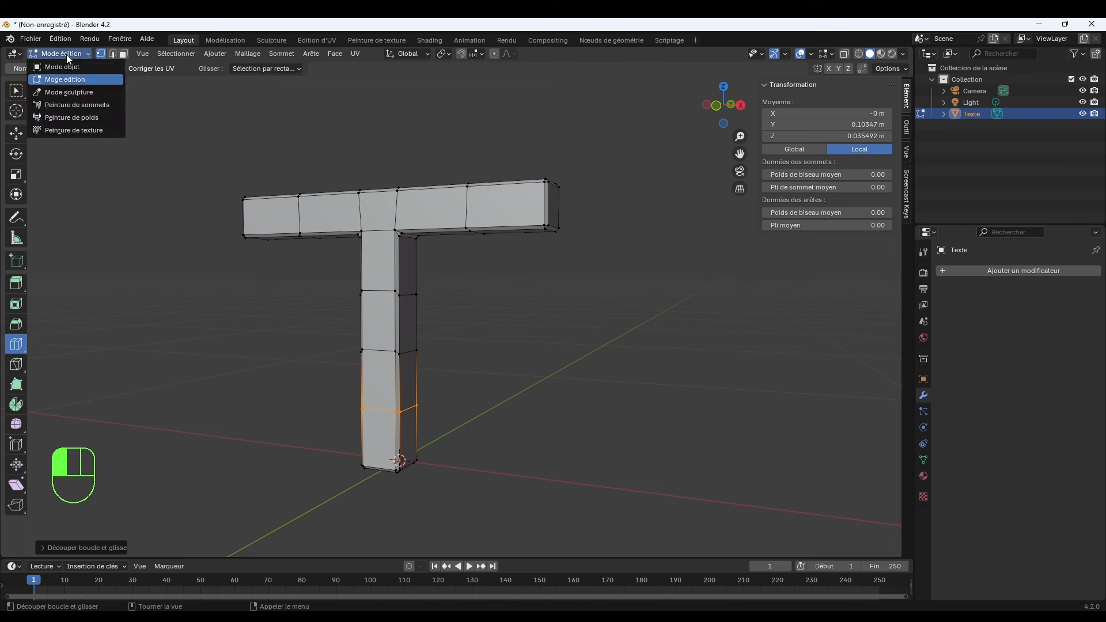
pyautogui.click(65, 67)
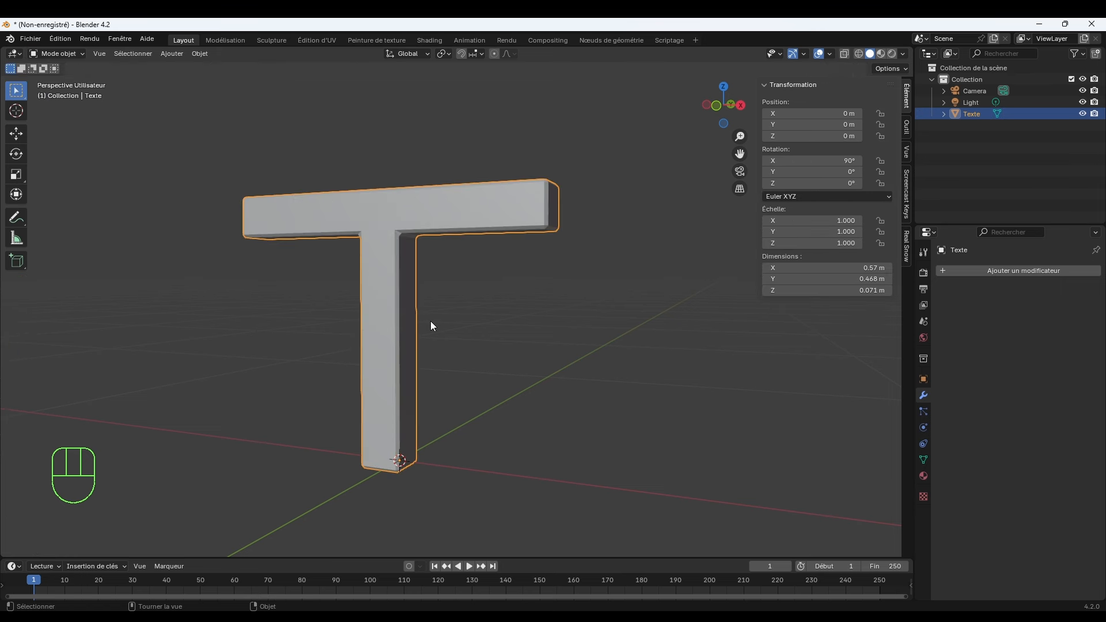
pyautogui.press('KP_1')
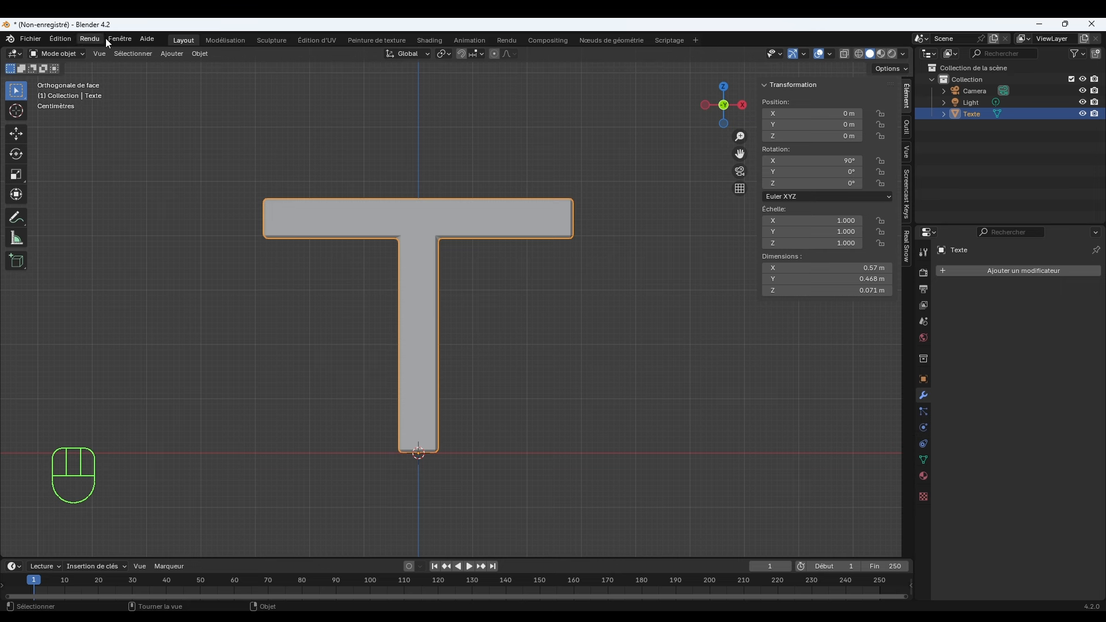
pyautogui.click(173, 54)
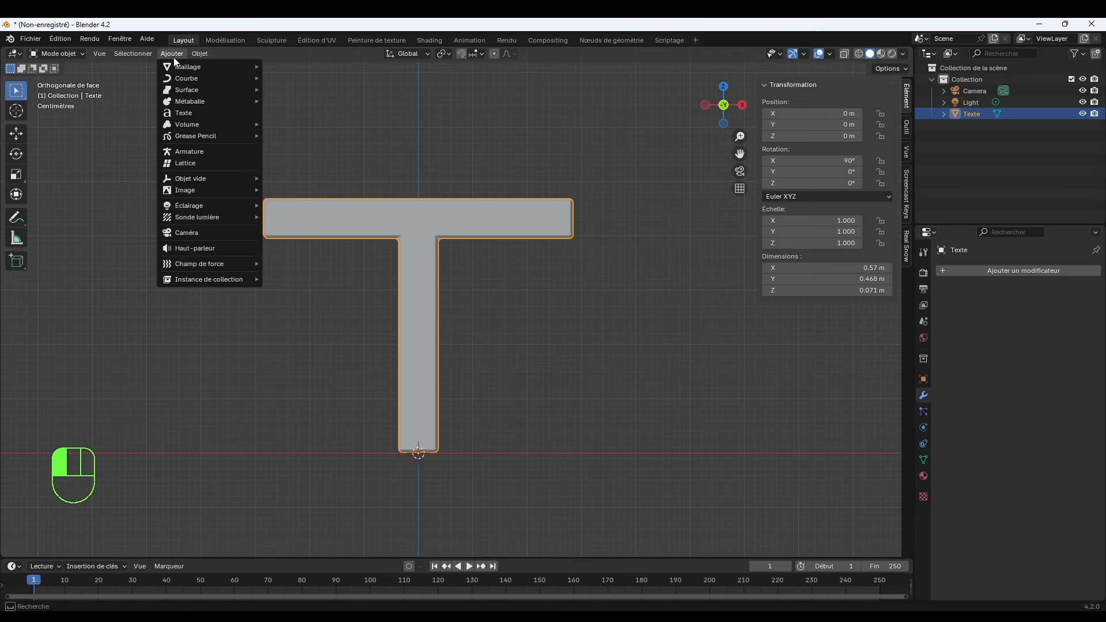
pyautogui.click(188, 153)
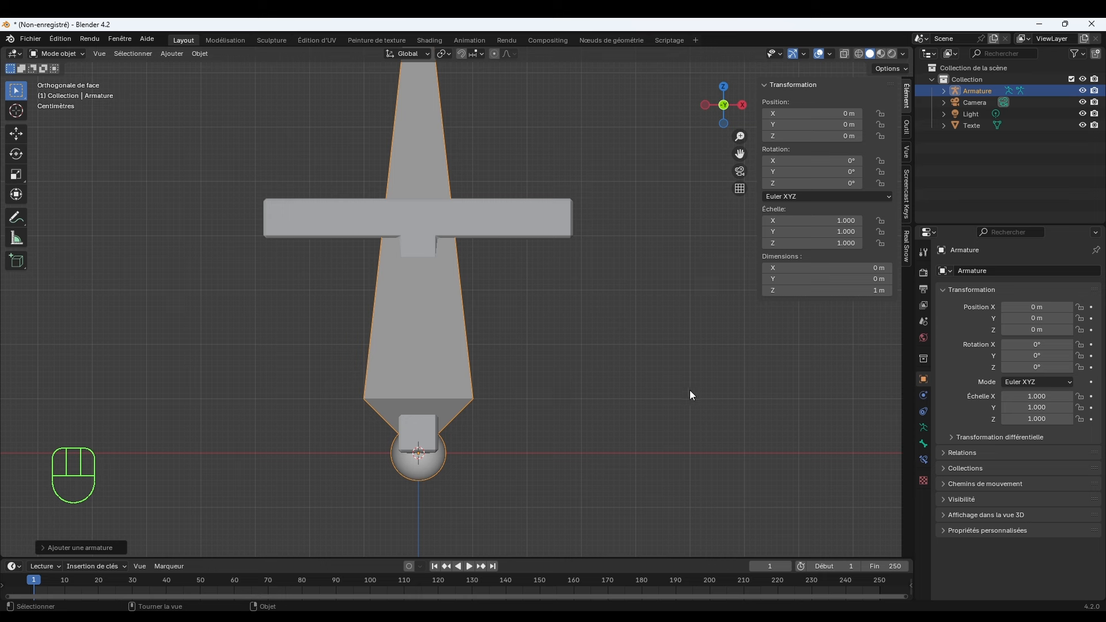
pyautogui.press('s')
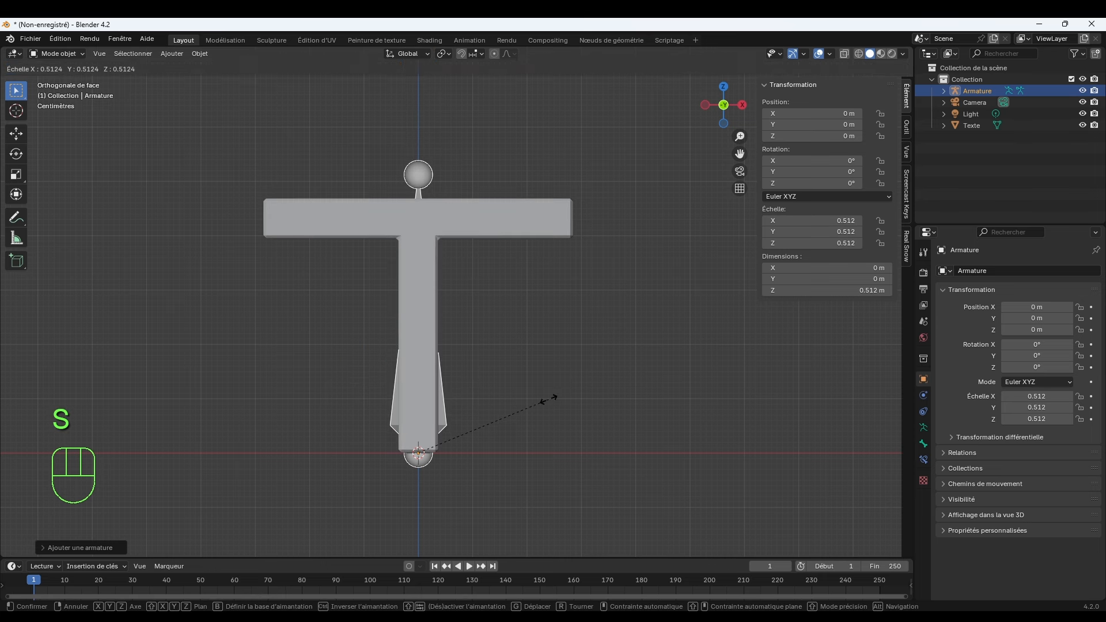
pyautogui.click(548, 399)
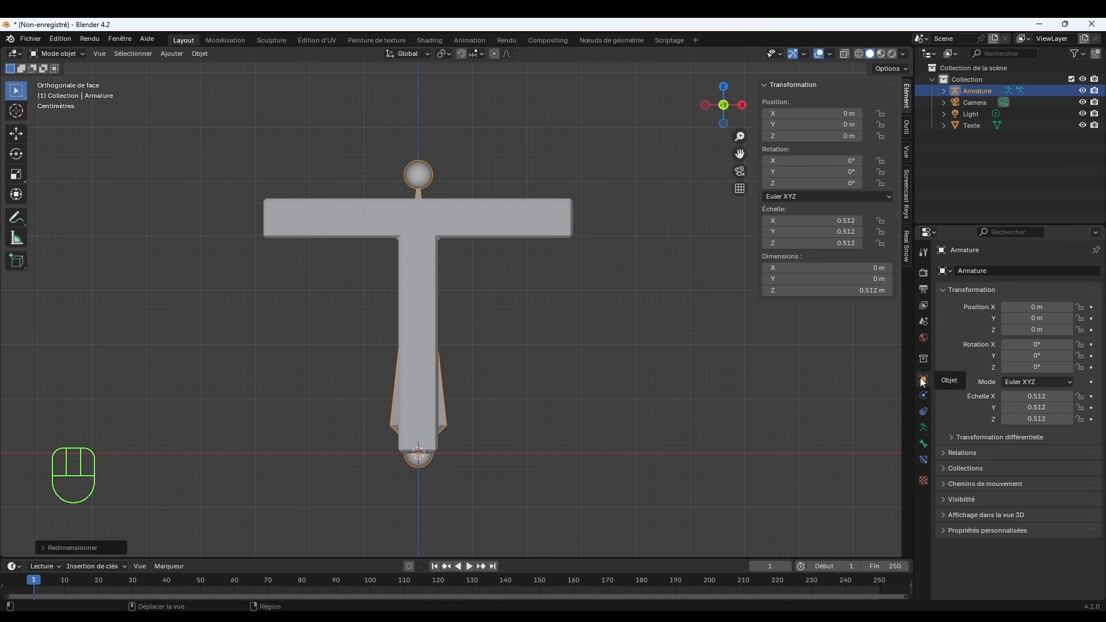
# Enable the In Front (En avant) viewport display option for the armature so it shows through the T.
pyautogui.click(948, 514)
pyautogui.scroll(-1, 1008, 503)
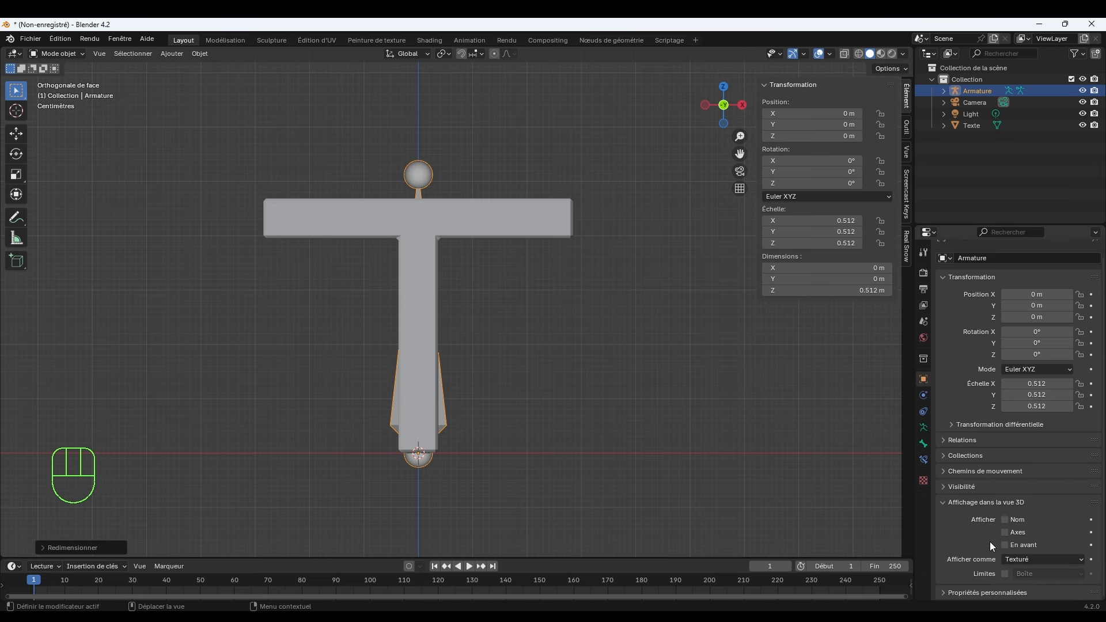
pyautogui.click(955, 485)
pyautogui.scroll(-2, 1014, 489)
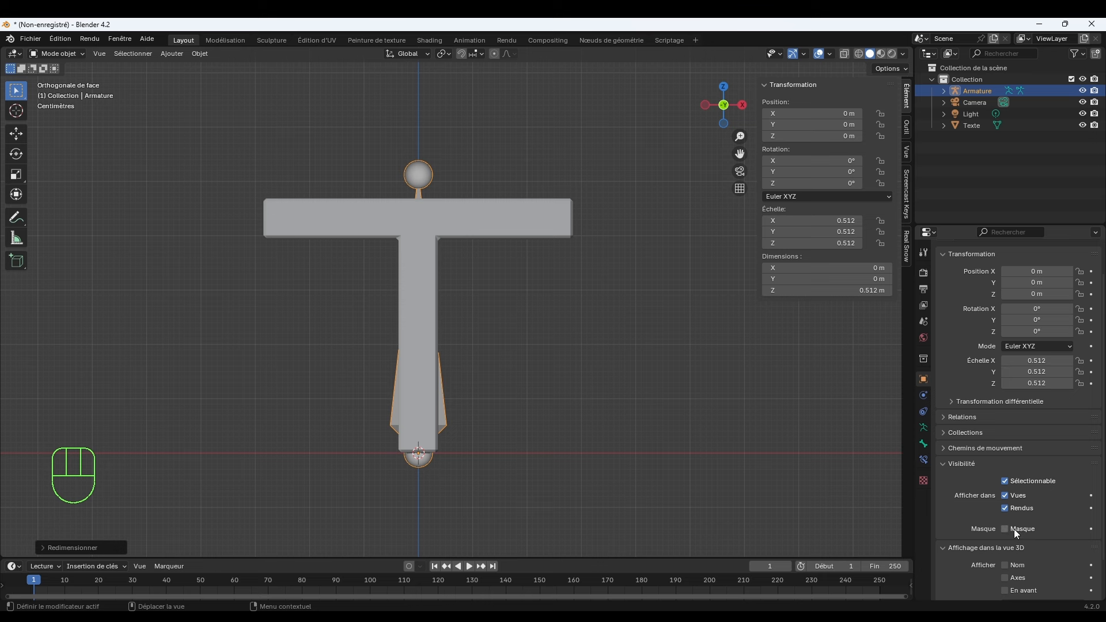
pyautogui.scroll(-4, 1013, 529)
pyautogui.click(1004, 544)
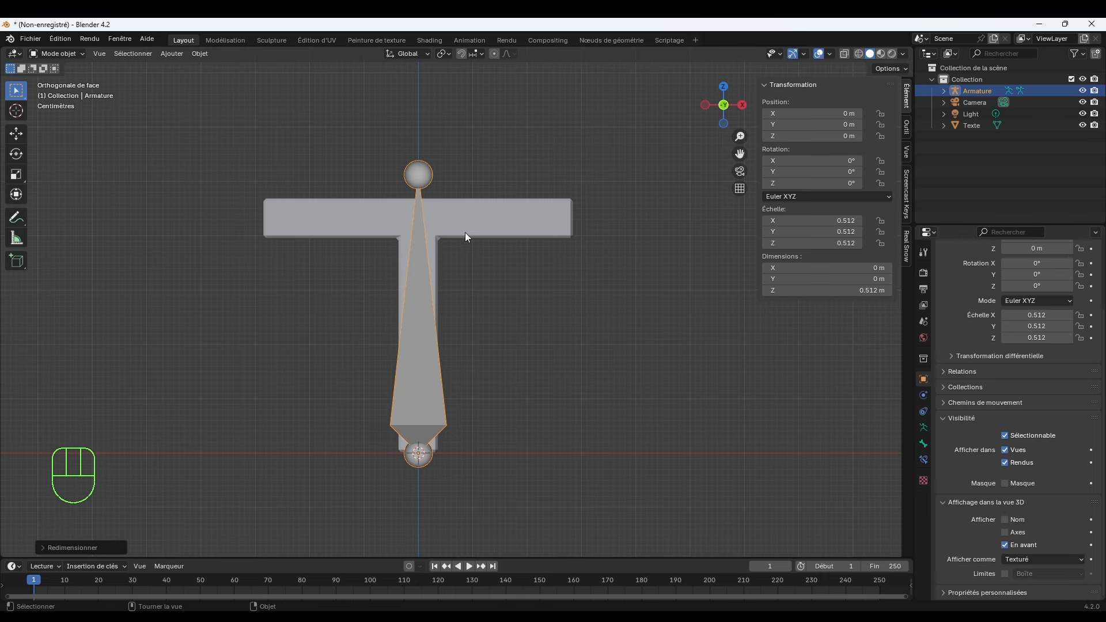
# Scale the armature down to about 0.052 and extrude a second bone, about 7.39 m long, up along Z to the crossbar's centre.
pyautogui.press('s')
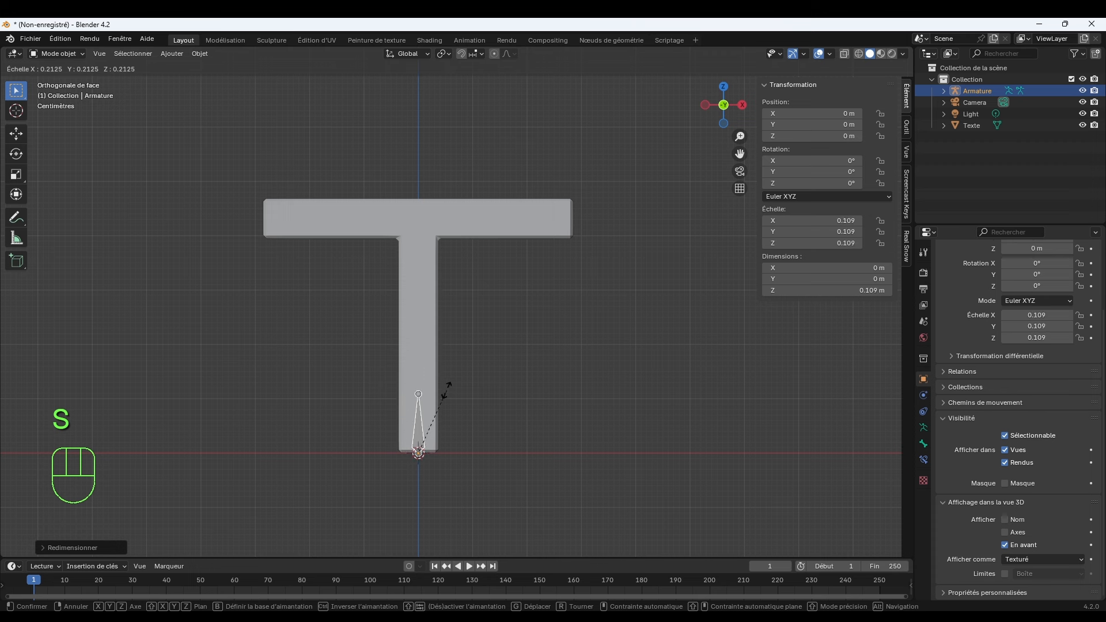
pyautogui.click(451, 452)
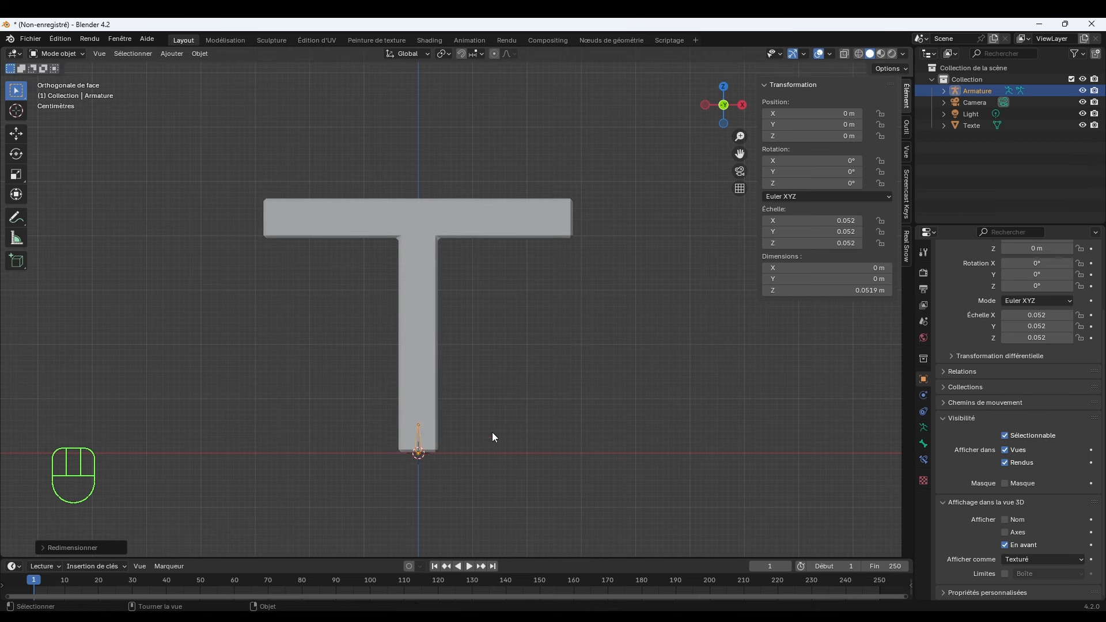
pyautogui.press('Tab')
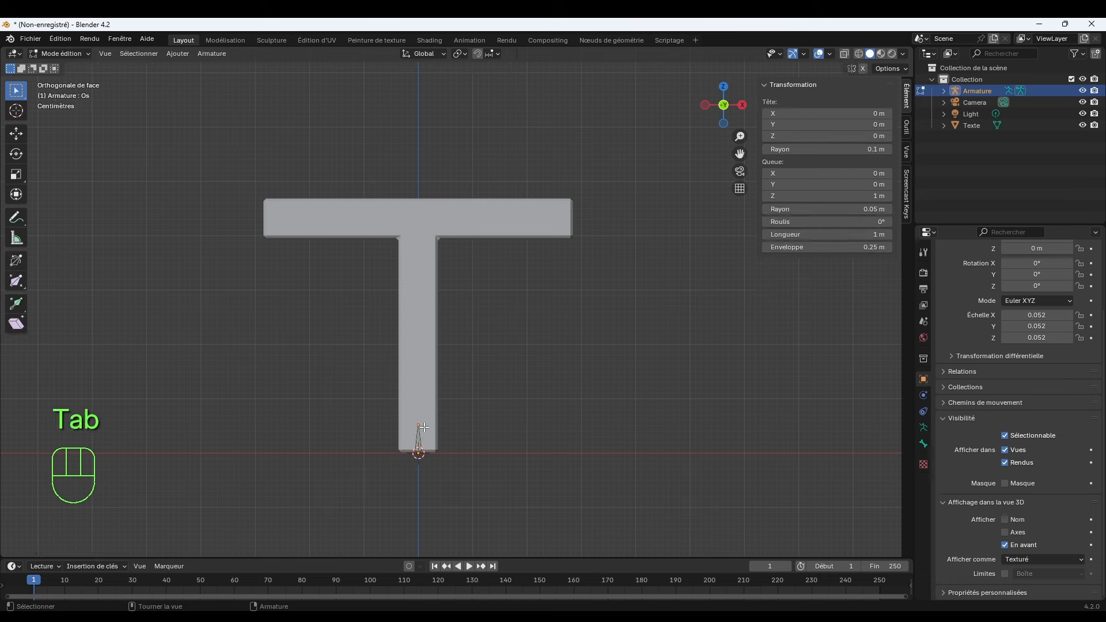
pyautogui.press('e')
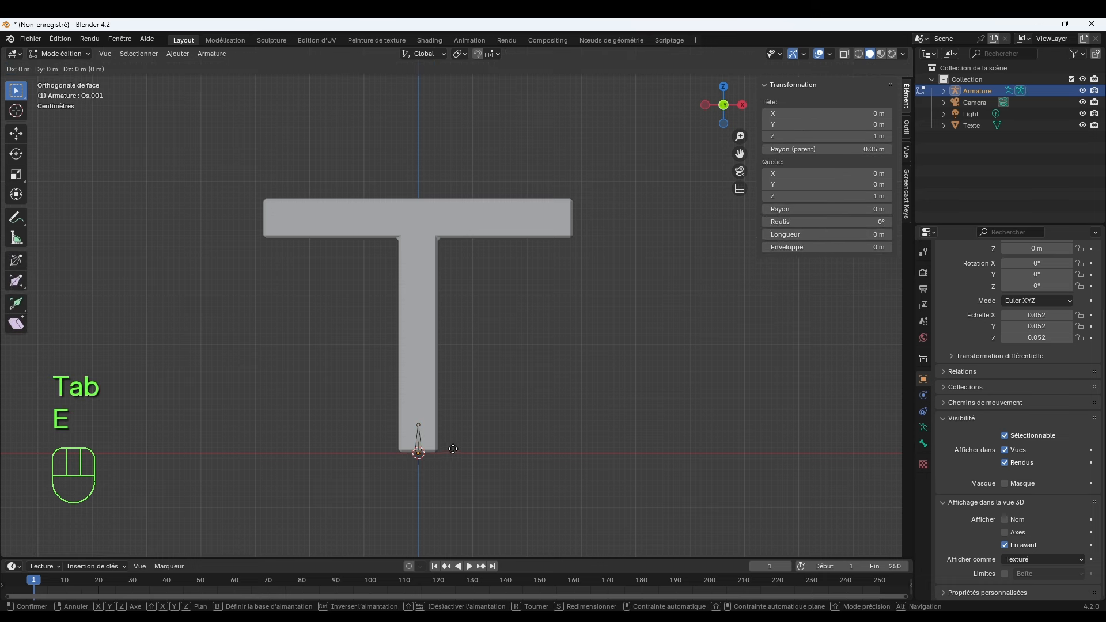
pyautogui.press('z')
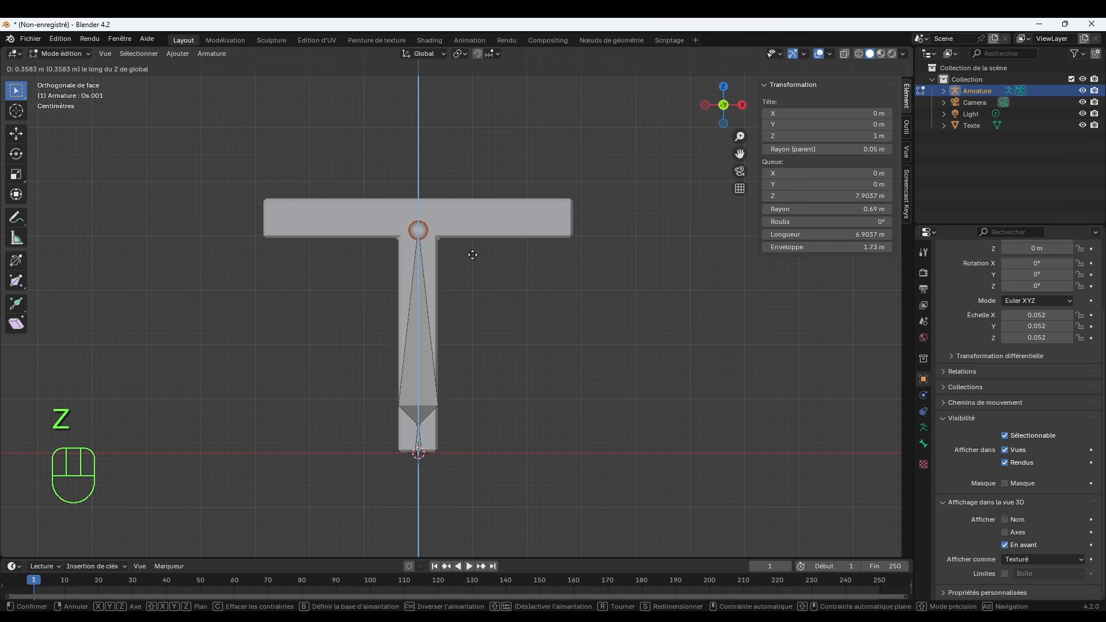
pyautogui.click(478, 224)
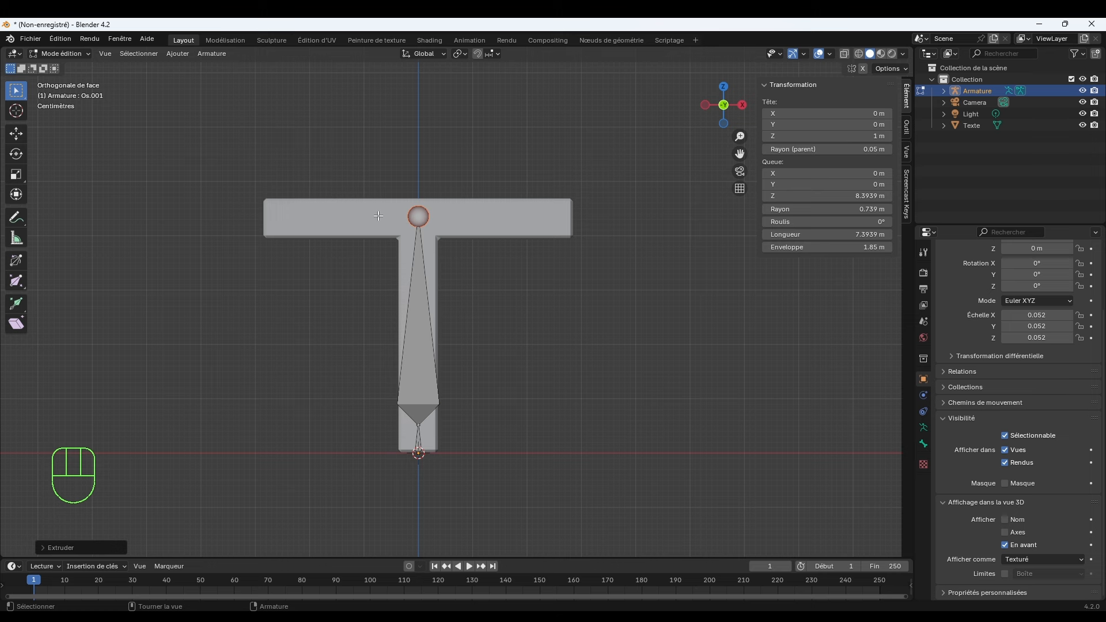
# Extrude two bones along X from the crossbar's centre, about 5.23 m toward +X and about 5.21 m toward -X.
pyautogui.press('e')
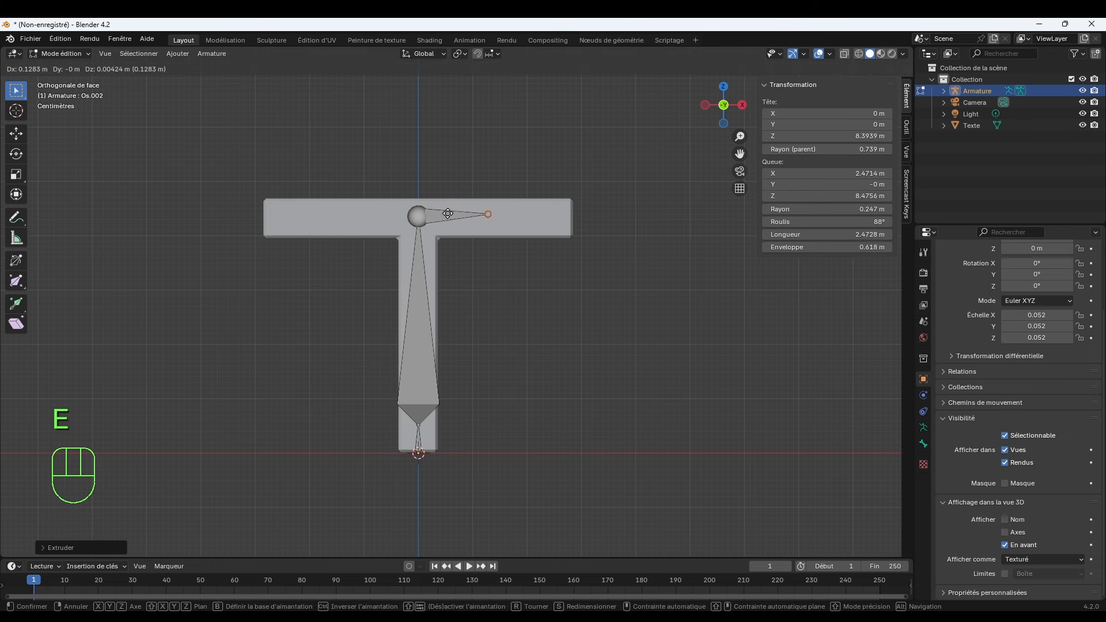
pyautogui.press('x')
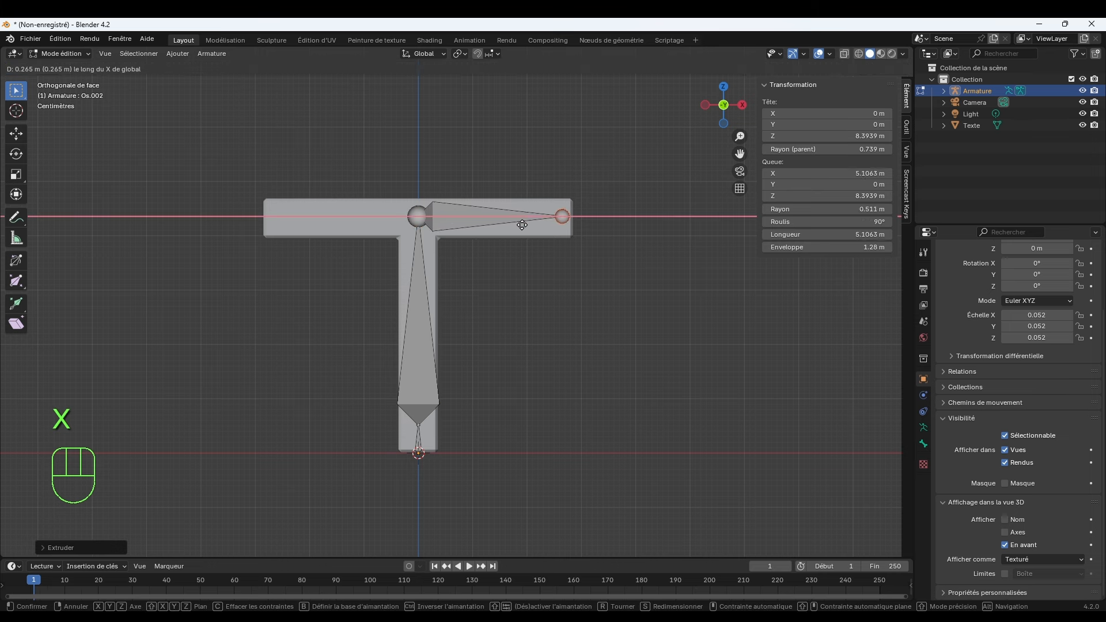
pyautogui.click(525, 225)
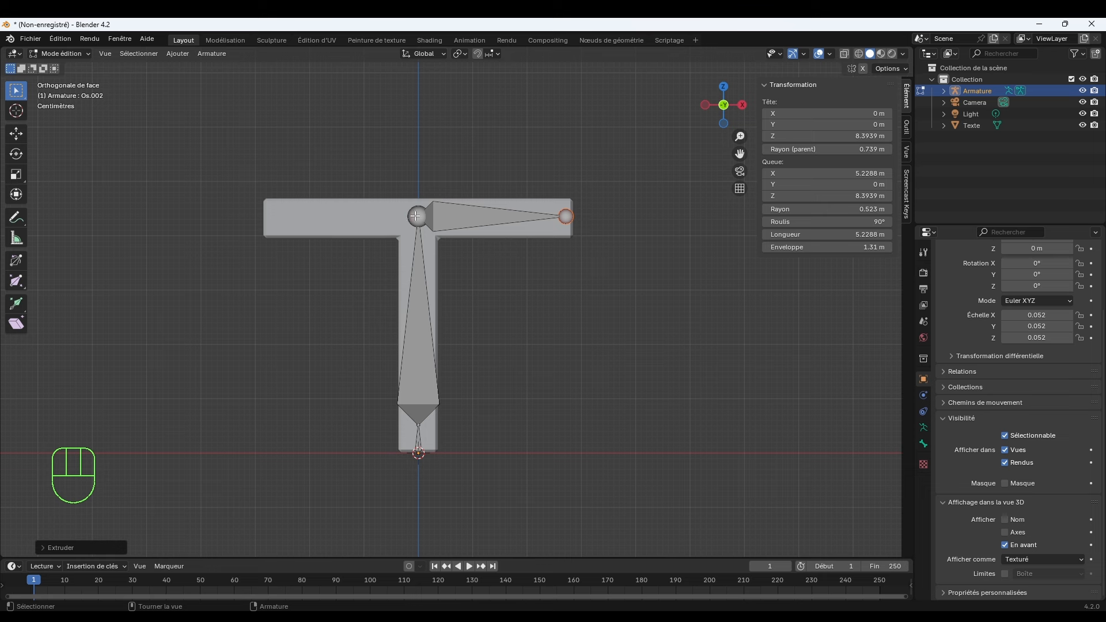
pyautogui.click(414, 218)
pyautogui.press('e')
pyautogui.press('x')
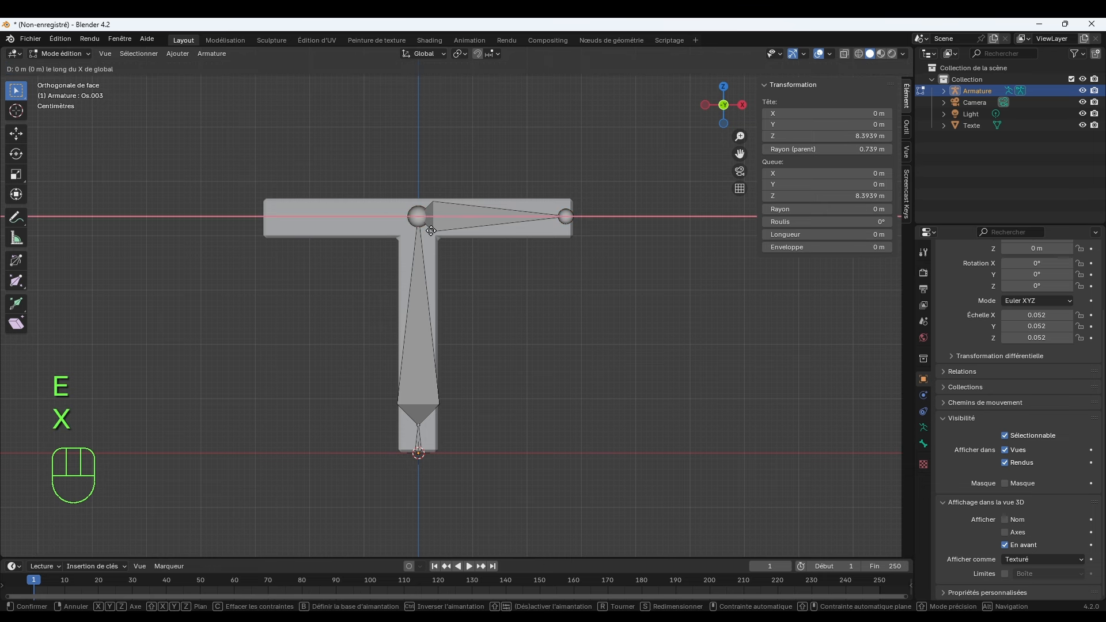
pyautogui.click(284, 231)
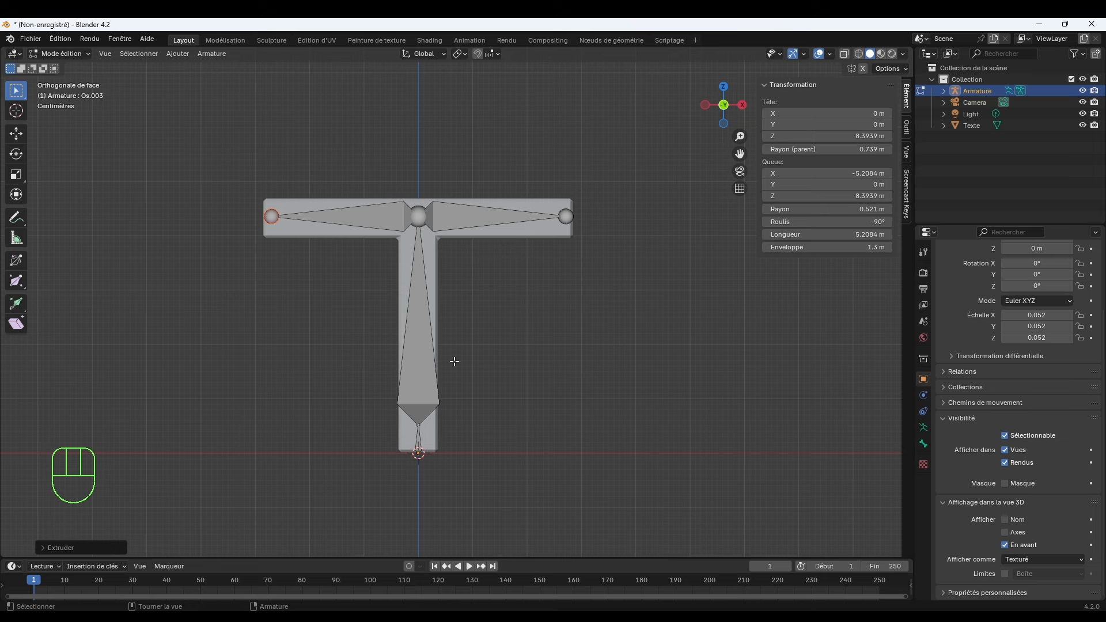
# Subdivide the long stem bone, and subdivide each half again to make four equal bones.
pyautogui.click(419, 368)
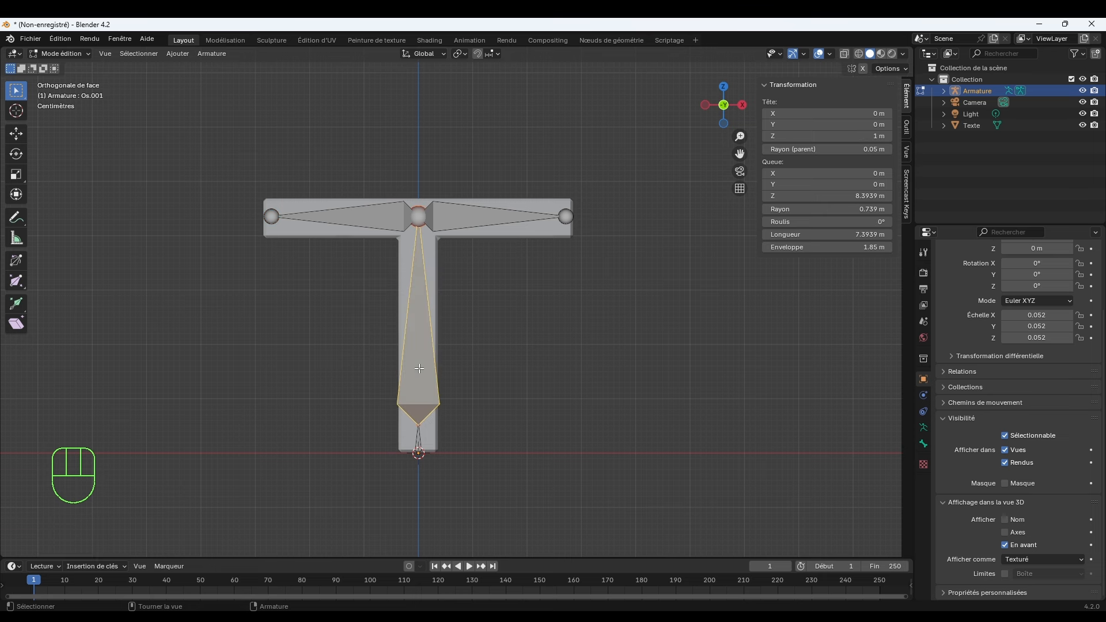
pyautogui.rightClick(445, 326)
pyautogui.click(445, 326)
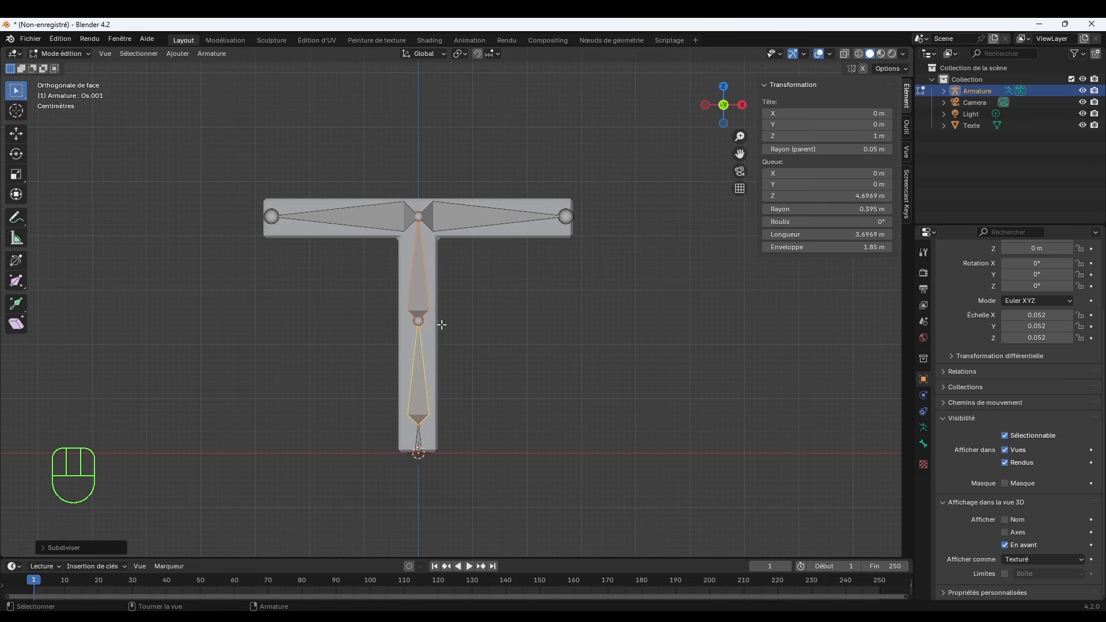
pyautogui.click(418, 291)
pyautogui.rightClick(429, 287)
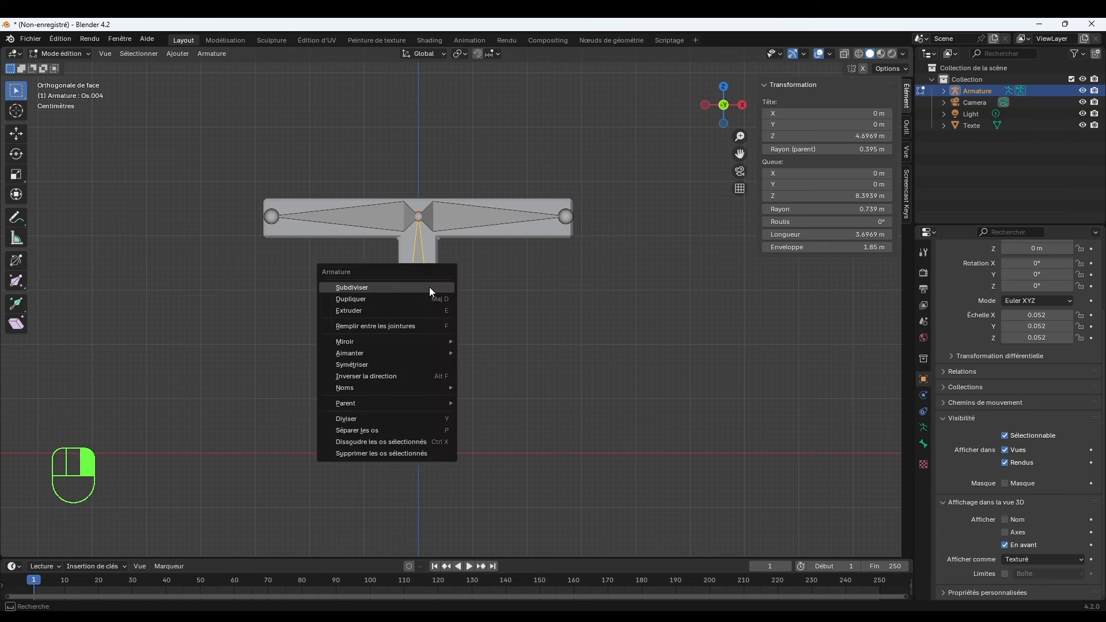
pyautogui.click(430, 287)
pyautogui.click(416, 361)
pyautogui.rightClick(417, 374)
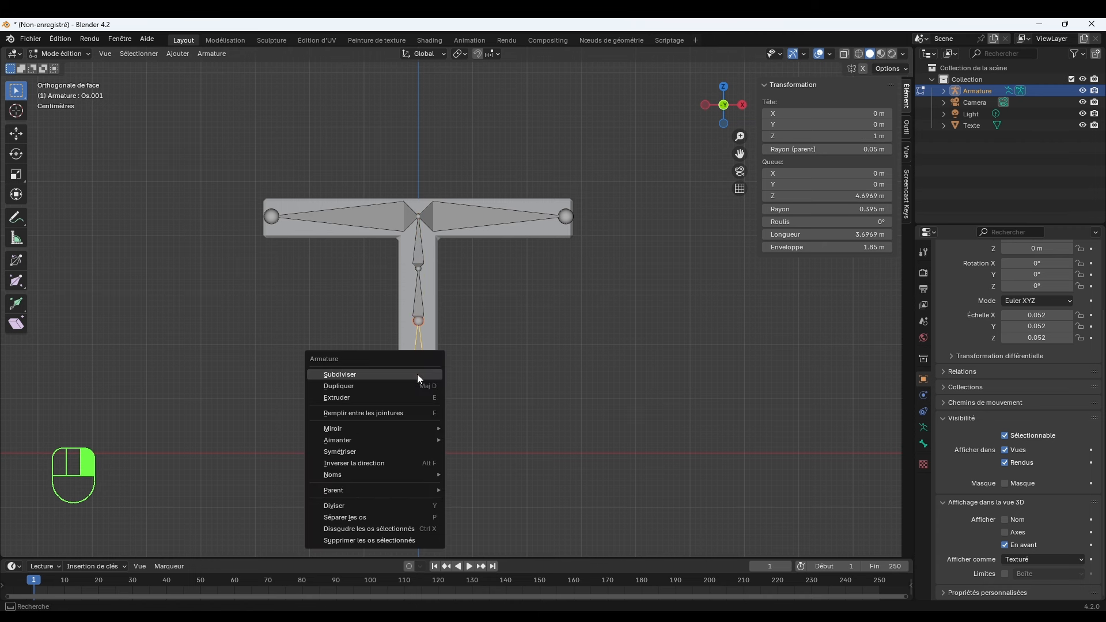
pyautogui.click(419, 370)
# Subdivide each of the two crossbar bones once.
pyautogui.click(487, 219)
pyautogui.rightClick(476, 216)
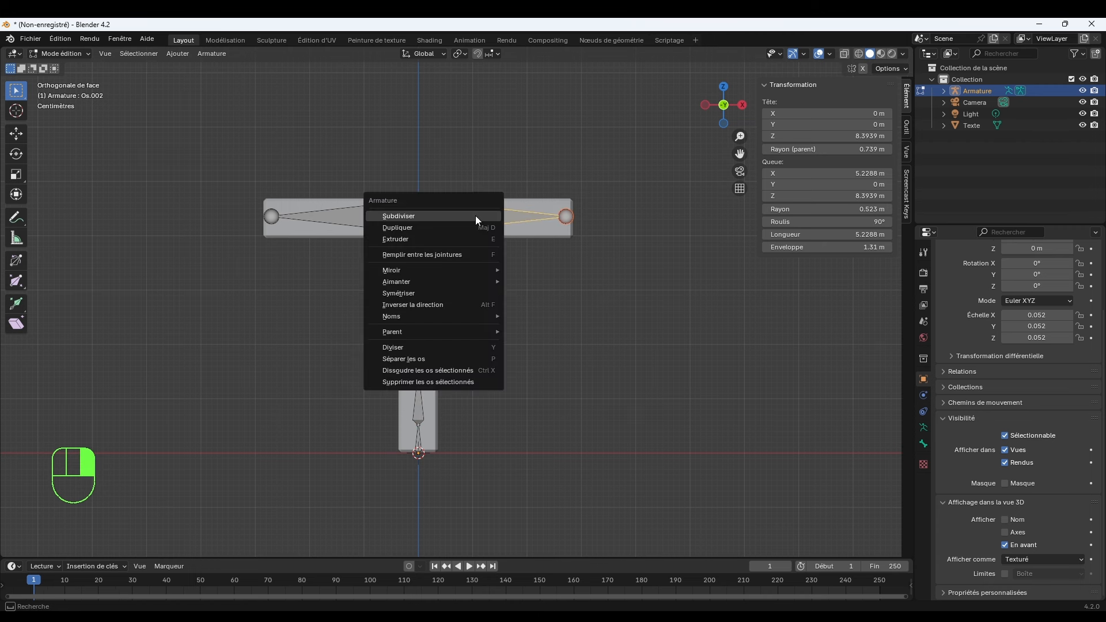
pyautogui.click(472, 215)
pyautogui.click(335, 225)
pyautogui.rightClick(334, 218)
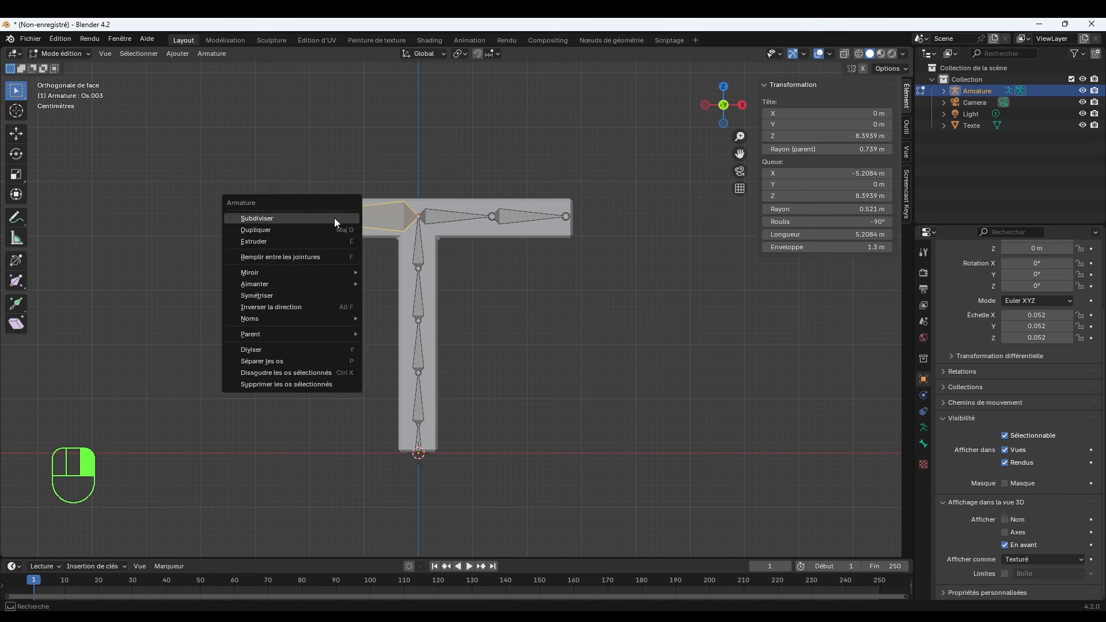
pyautogui.click(334, 217)
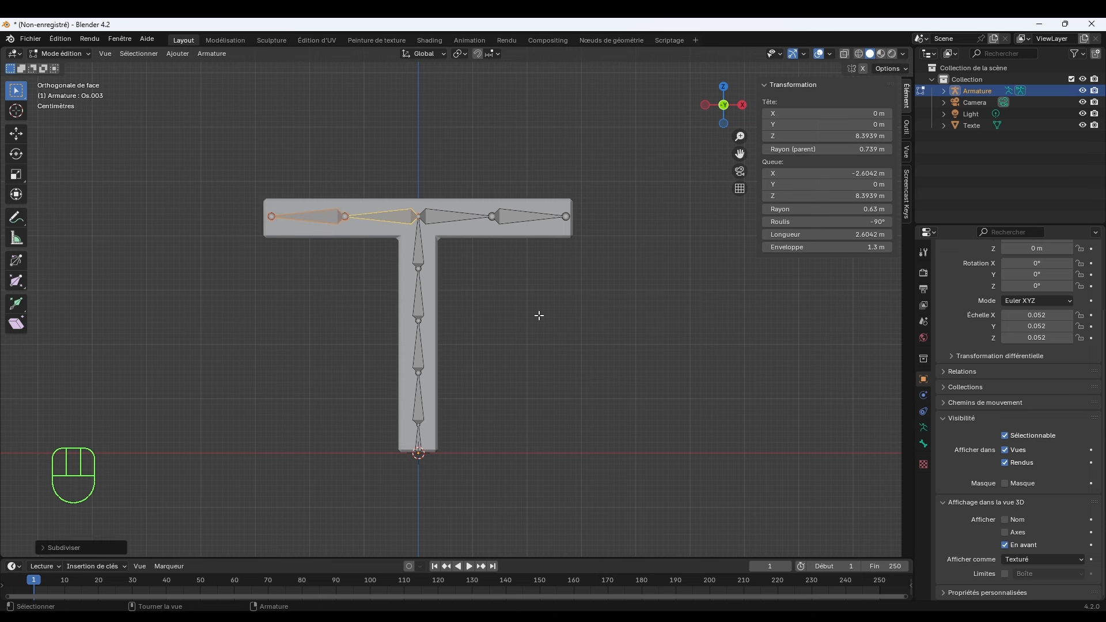
# Subdivide the outermost bone at each end of the crossbar once more.
pyautogui.click(320, 217)
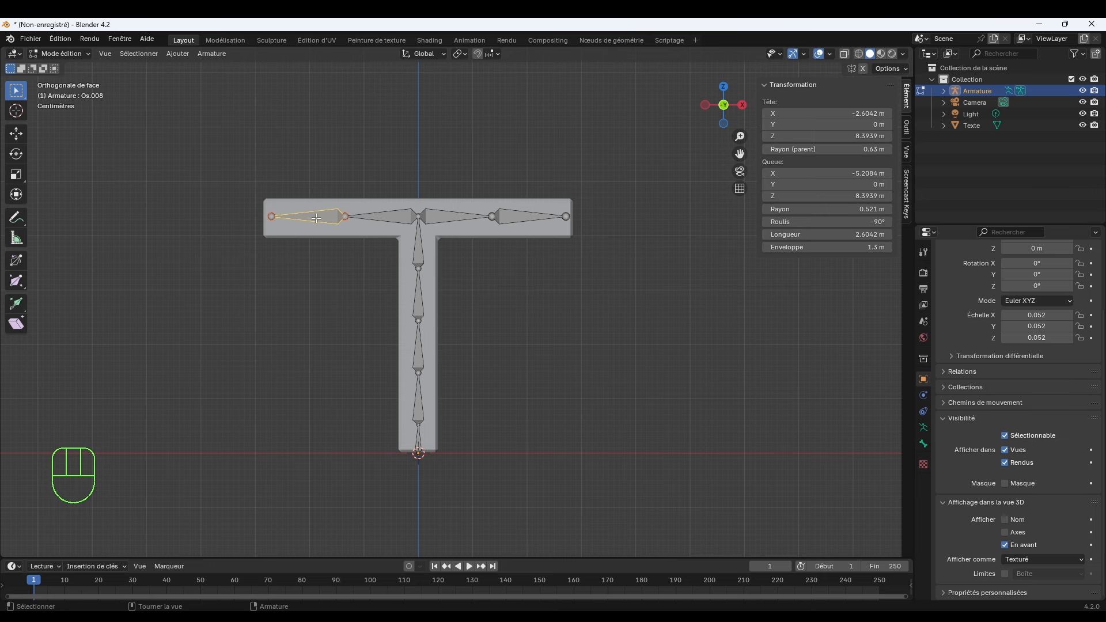
pyautogui.rightClick(317, 221)
pyautogui.click(317, 219)
pyautogui.click(516, 216)
pyautogui.rightClick(525, 215)
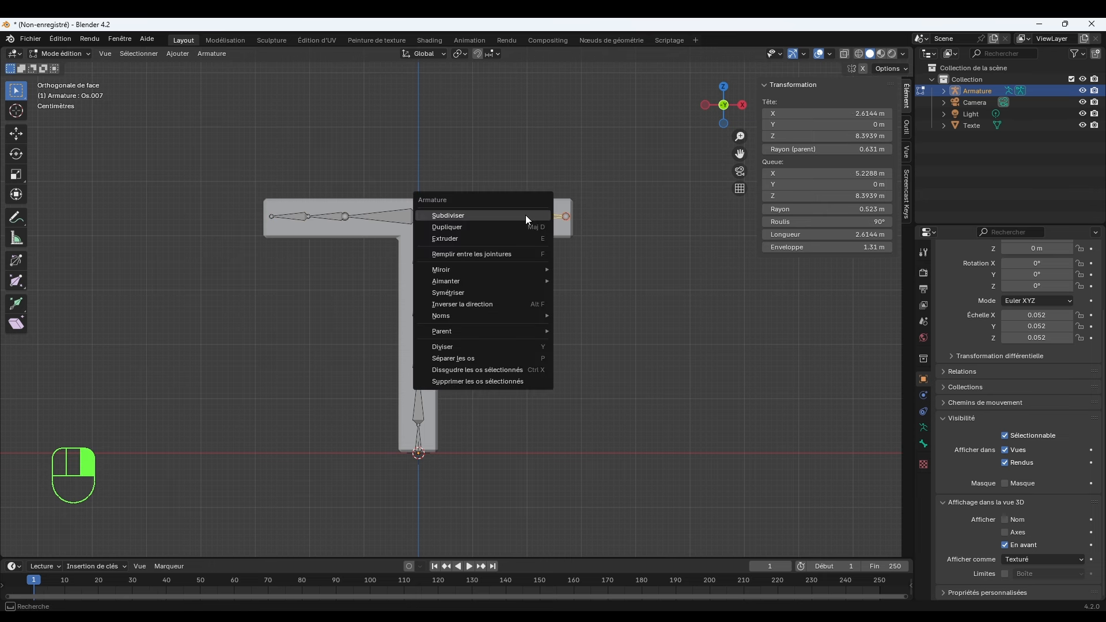
pyautogui.click(524, 216)
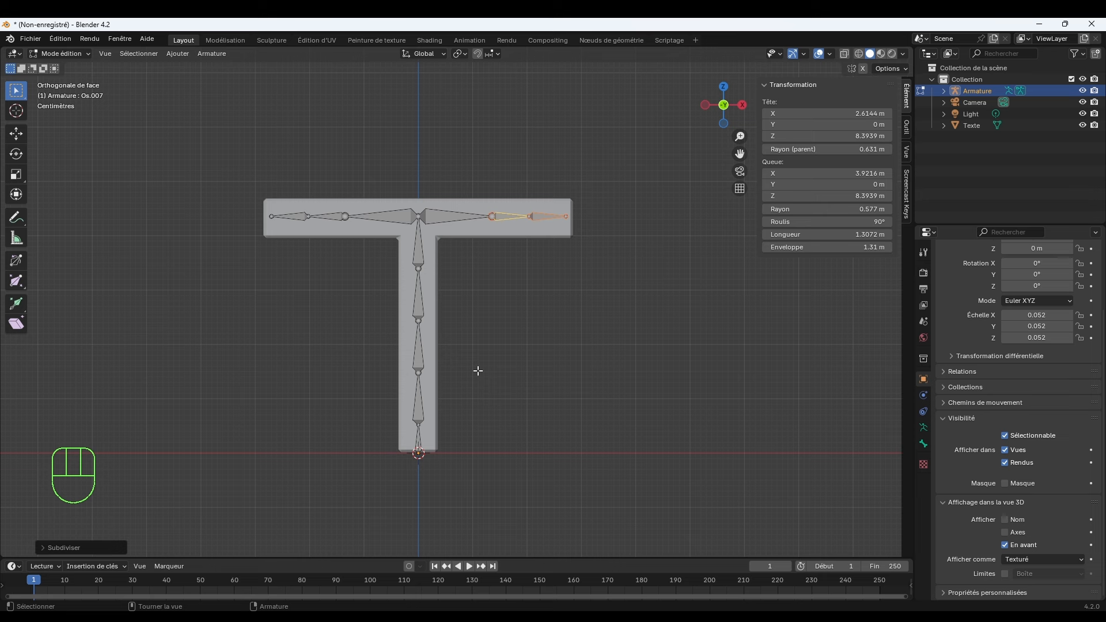
# Select the small root bone at the T's base and return the armature to Object Mode.
pyautogui.click(423, 442)
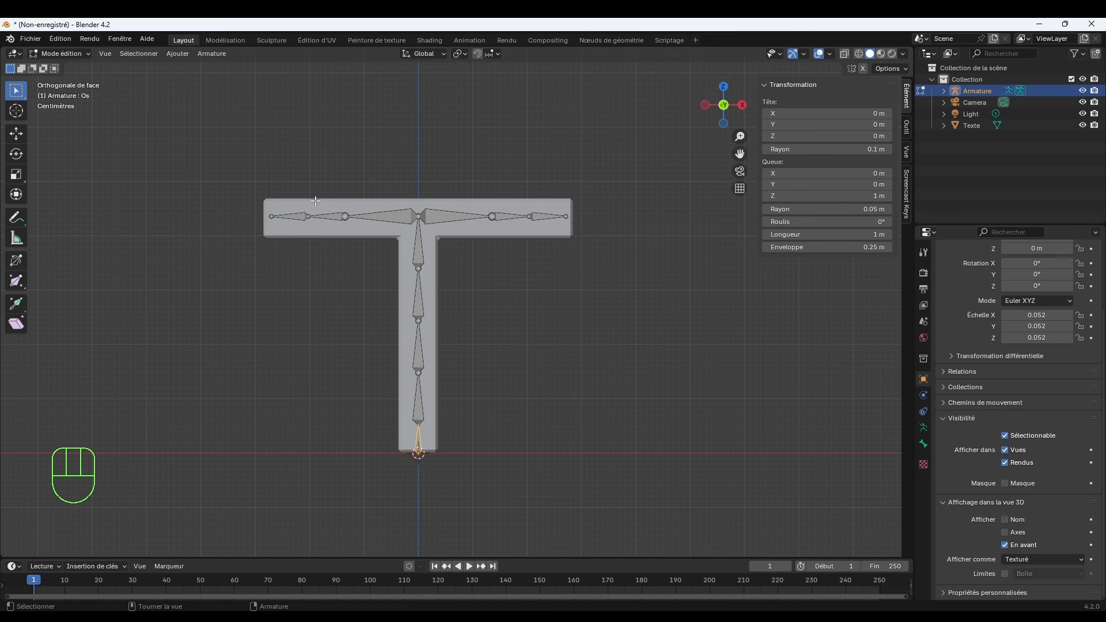
pyautogui.click(61, 55)
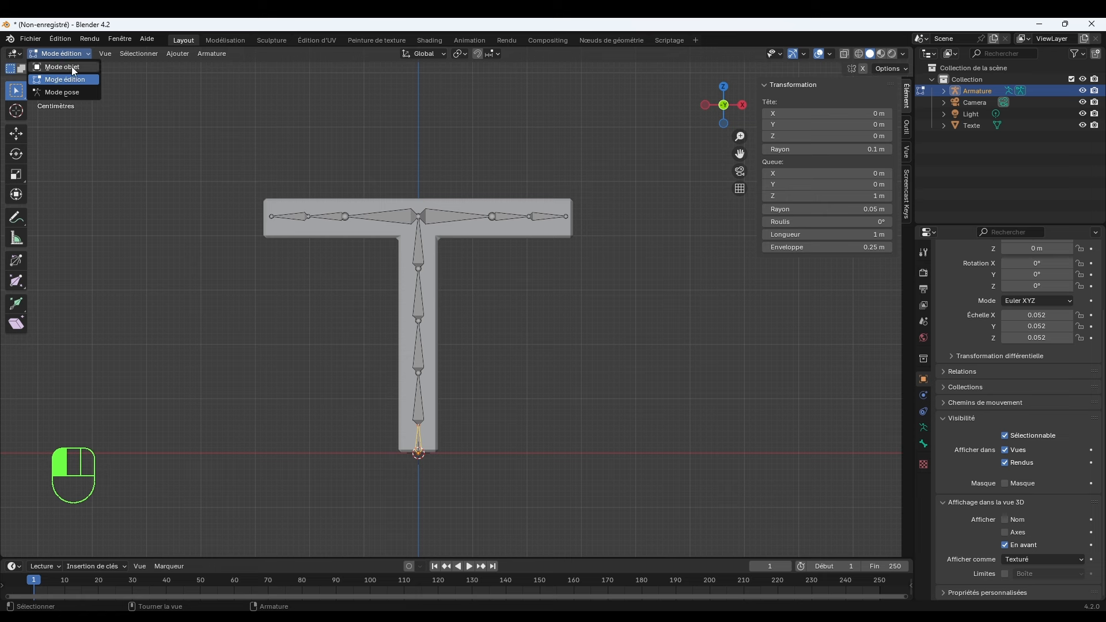
pyautogui.click(72, 68)
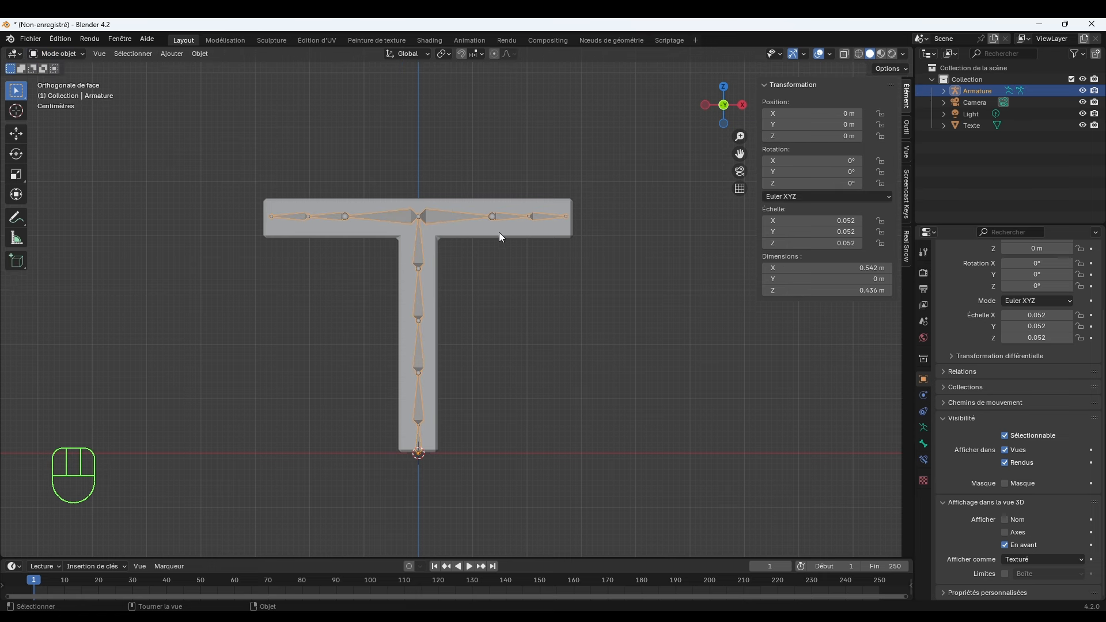
# Check the T's depth alignment with the armature and set the T mesh's origin to its geometry.
pyautogui.click(532, 233)
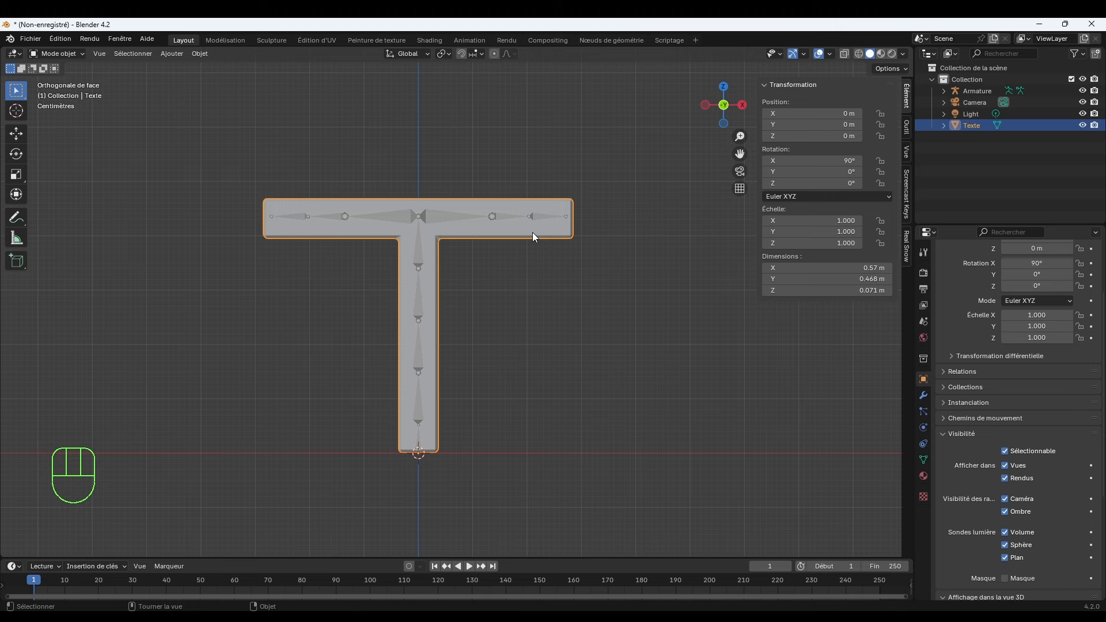
pyautogui.moveTo(572, 250); pyautogui.dragTo(472, 267, button='middle')
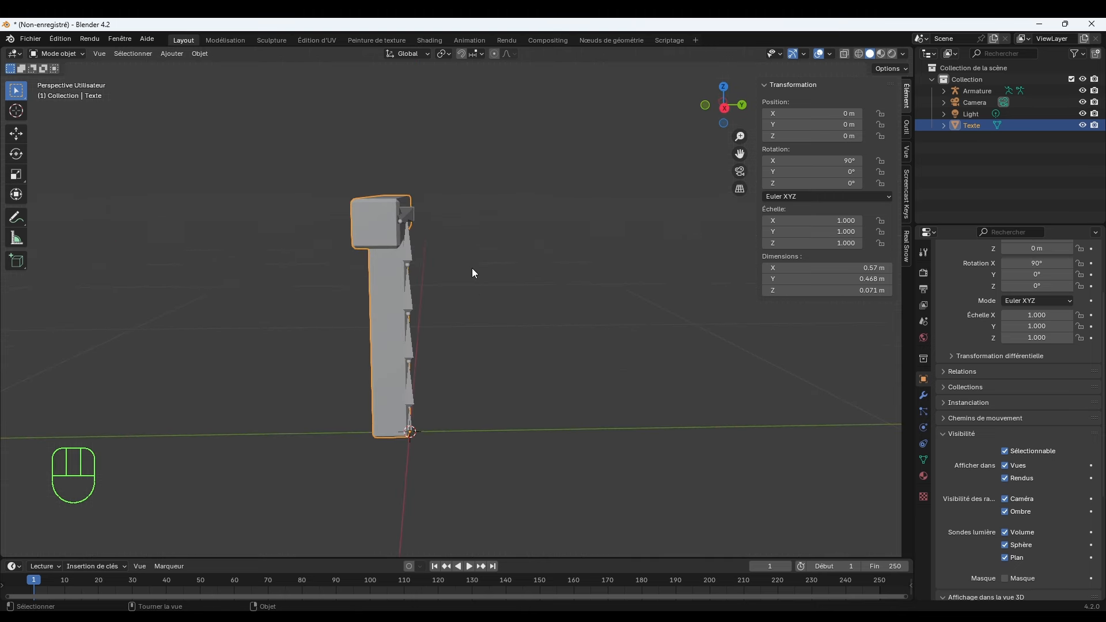
pyautogui.click(412, 248)
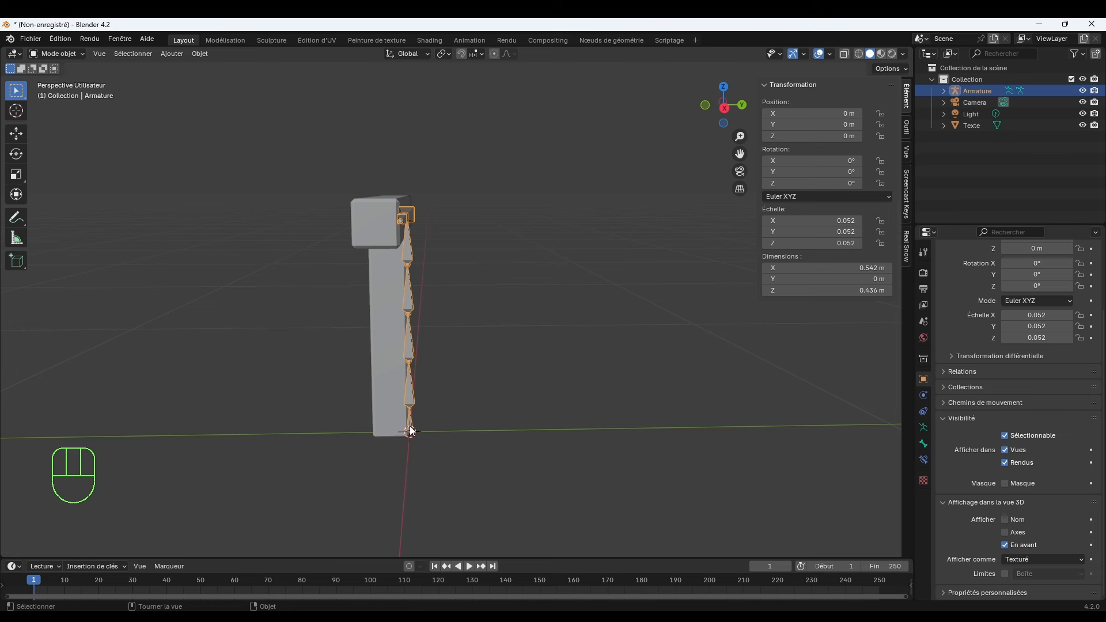
pyautogui.click(385, 324)
pyautogui.moveTo(321, 309); pyautogui.dragTo(451, 291, button='middle')
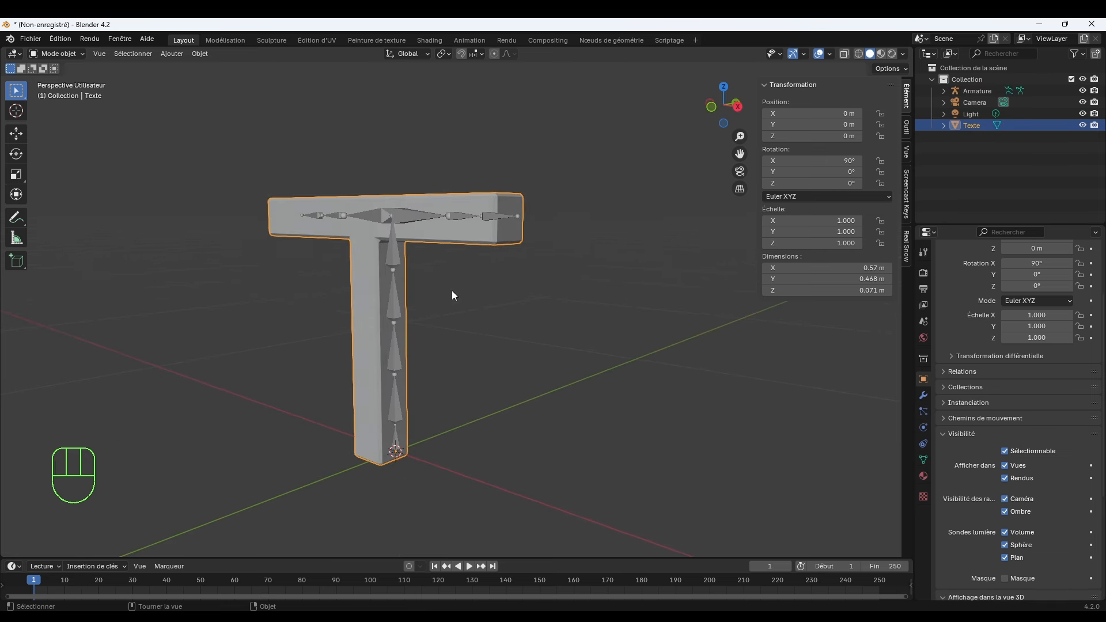
pyautogui.rightClick(379, 211)
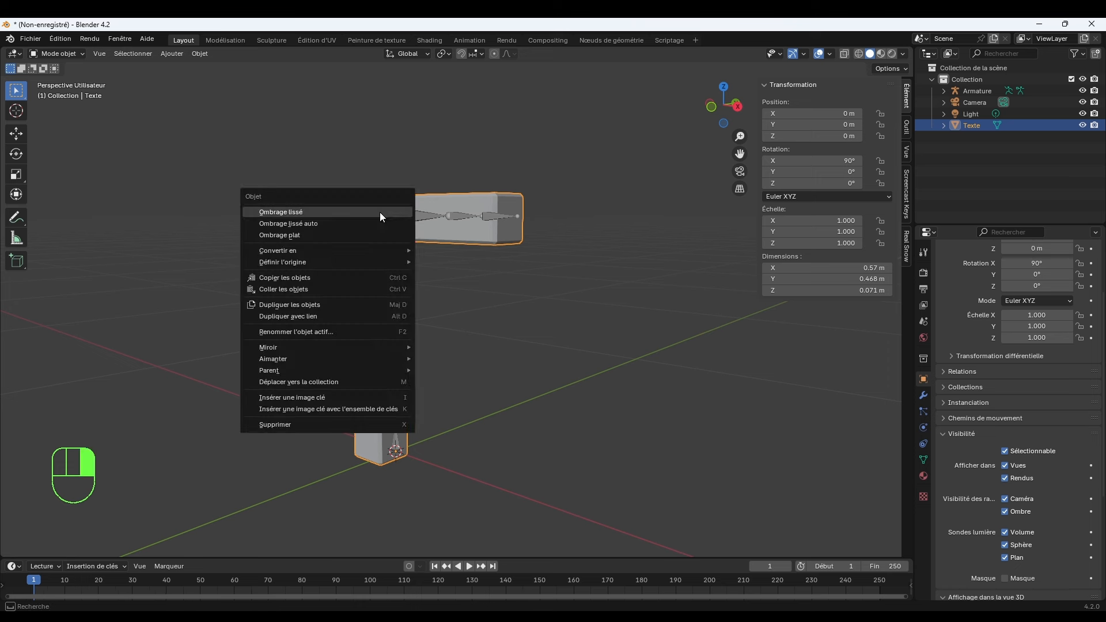
pyautogui.moveTo(352, 264)
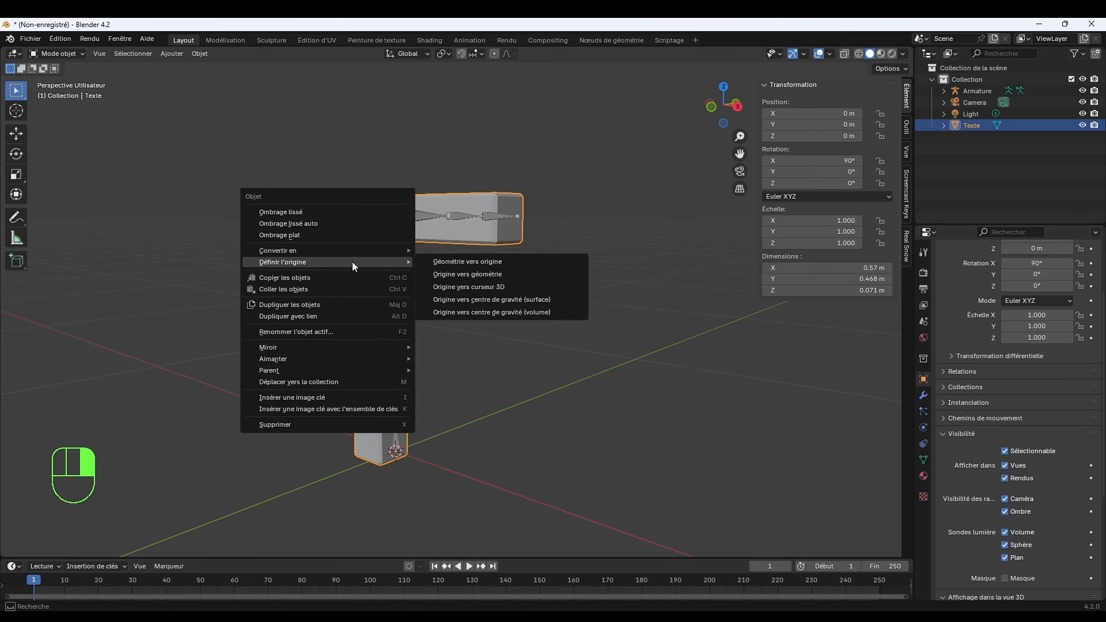
pyautogui.click(491, 275)
# Set the T's Y position to 0 m to centre it on the armature, and deselect it.
pyautogui.moveTo(396, 289); pyautogui.dragTo(370, 281, button='middle')
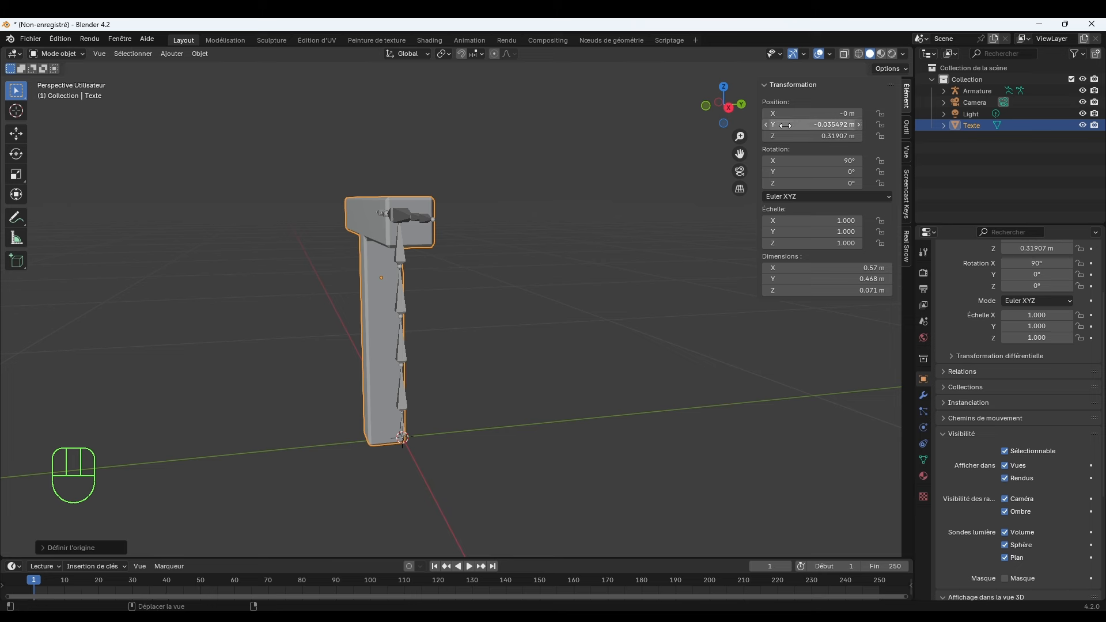
pyautogui.click(806, 124)
pyautogui.write('0')
pyautogui.press('Return')
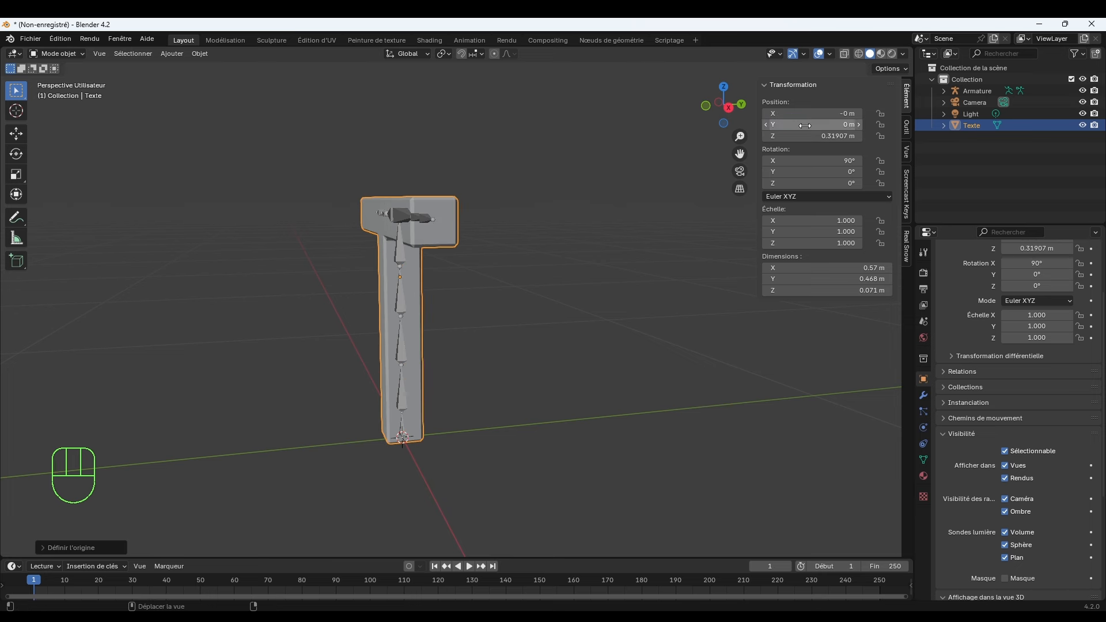
pyautogui.moveTo(558, 320); pyautogui.dragTo(639, 326, button='middle')
pyautogui.click(635, 333)
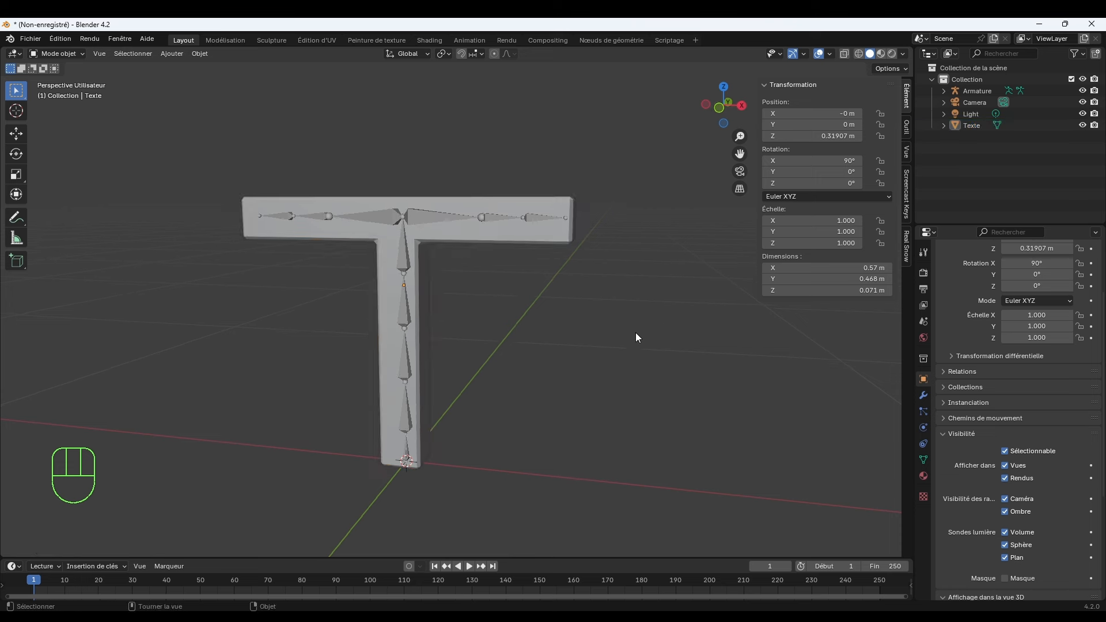
# Parent the T mesh to the armature with automatic weights (Avec poids automatiques).
pyautogui.click(558, 240)
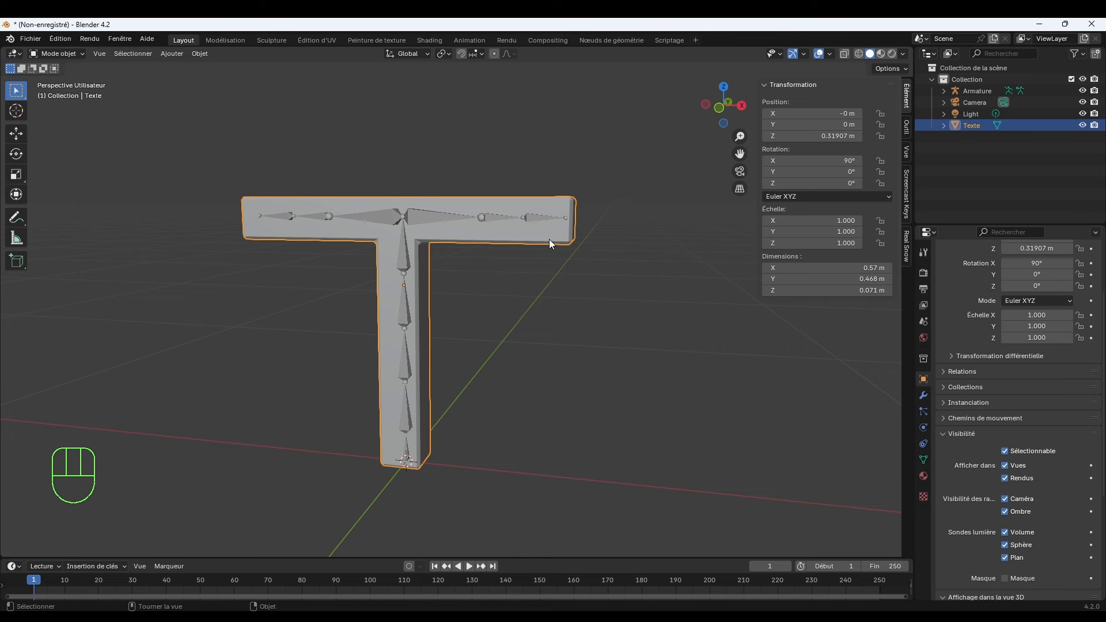
pyautogui.press('shift')
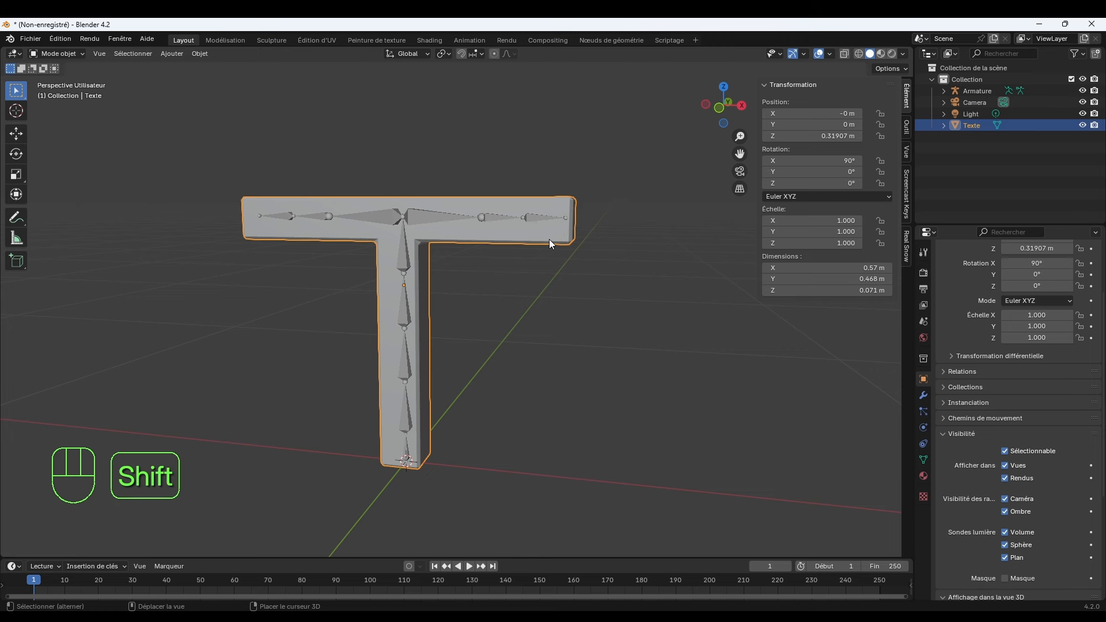
pyautogui.keyDown('shift'); pyautogui.click(422, 217); pyautogui.keyUp('shift')
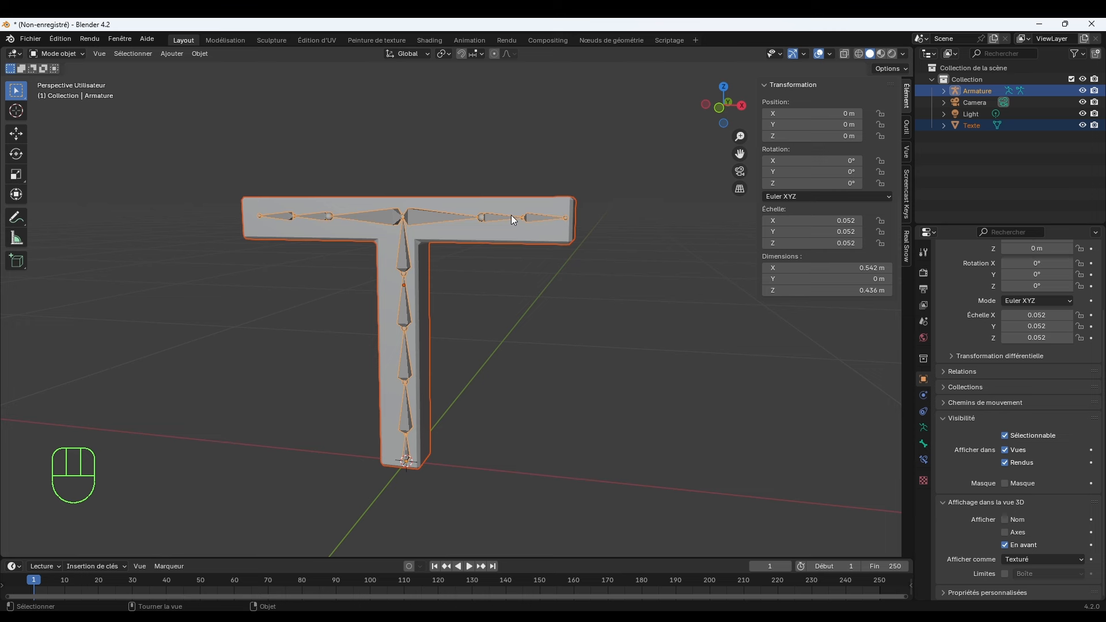
pyautogui.hotkey('ctrl', 'p')
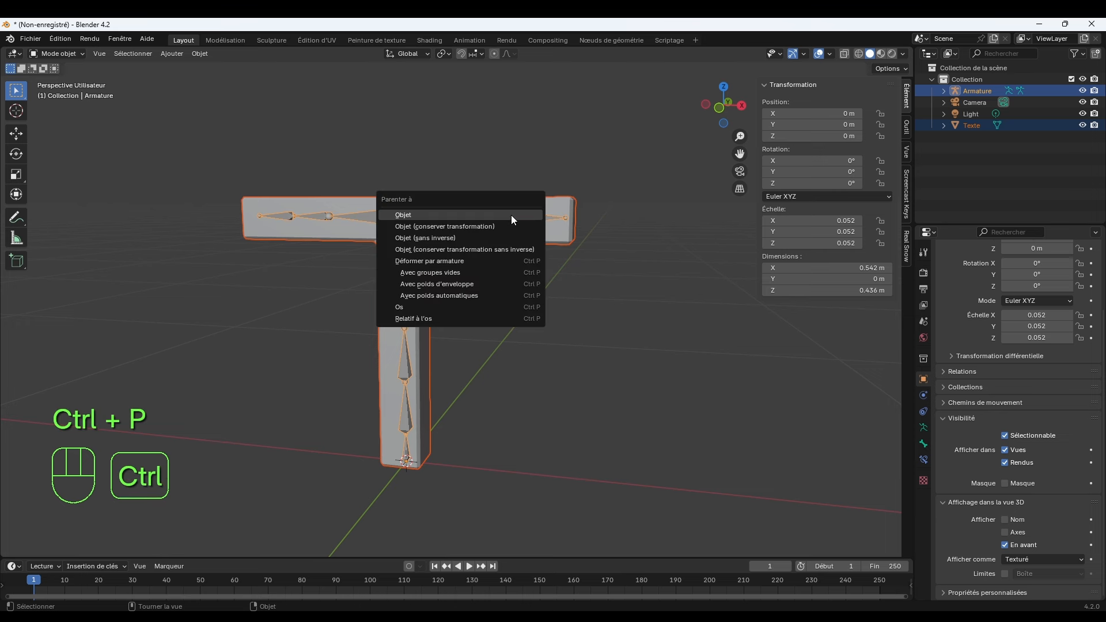
pyautogui.click(465, 296)
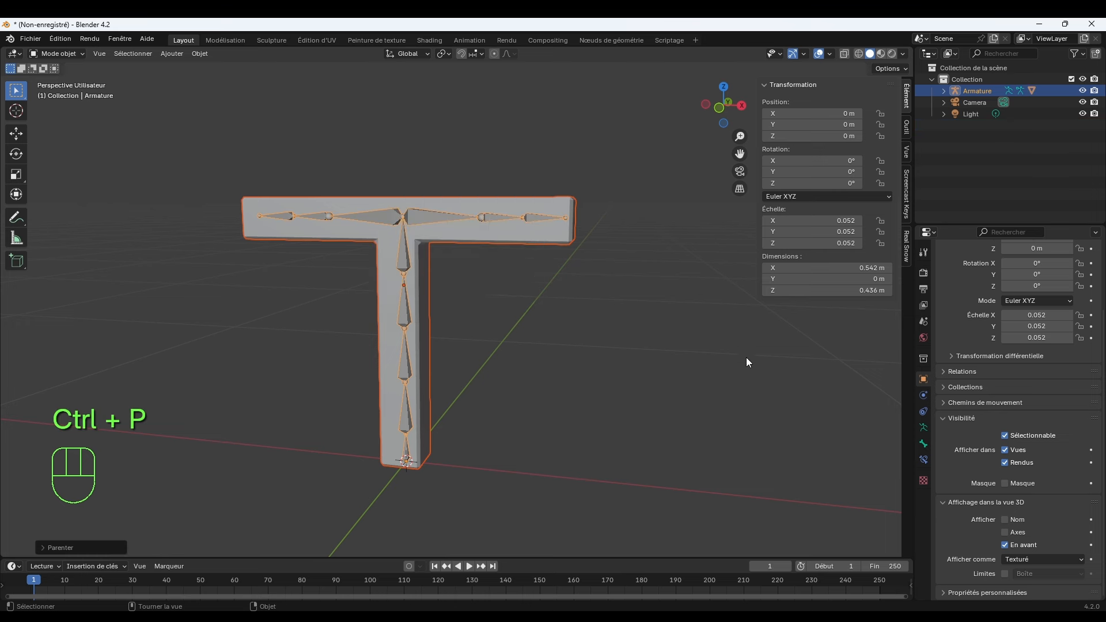
# Select only the armature in front view and switch it to Pose Mode.
pyautogui.press('KP_1')
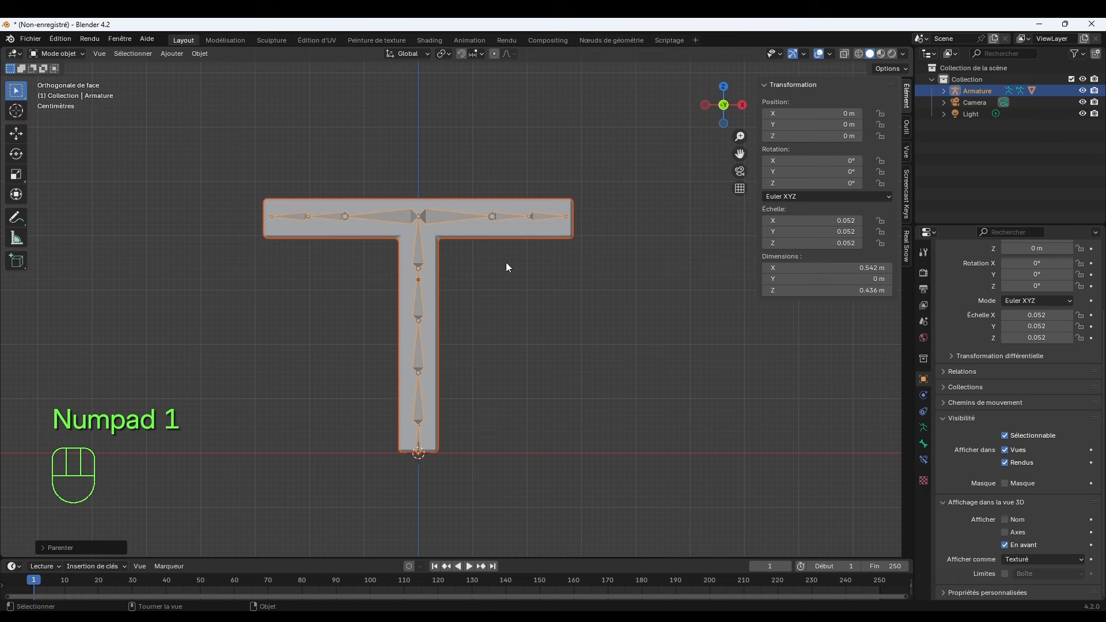
pyautogui.click(406, 213)
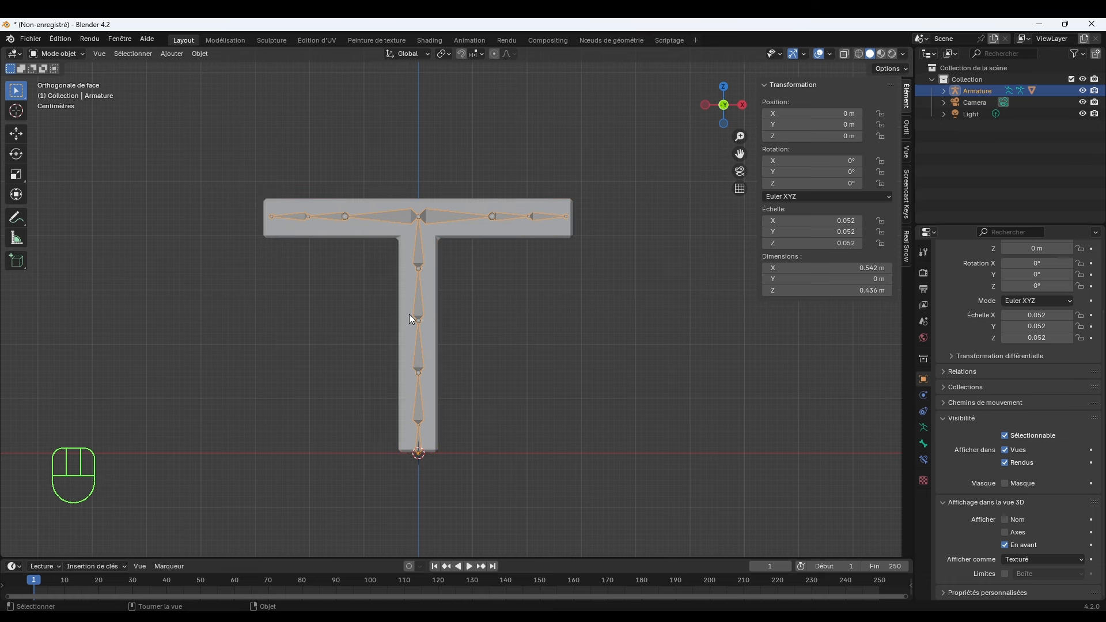
pyautogui.hotkey('ctrl', 'Tab')
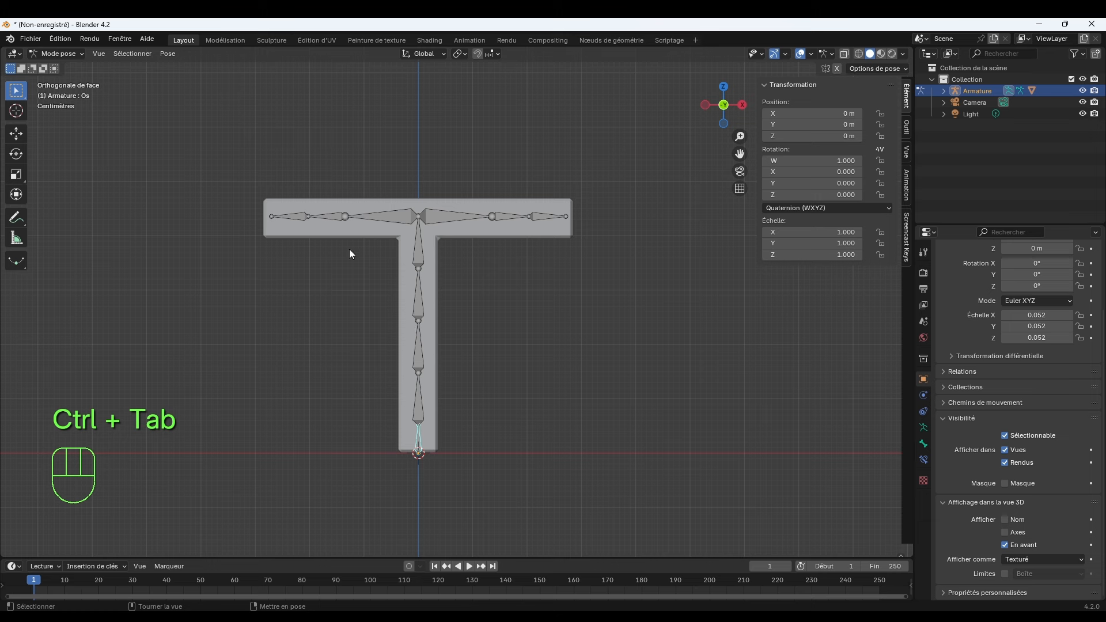
# Rotate the top two stem bones clockwise in Pose Mode to bend the upper part of the T.
pyautogui.click(59, 53)
pyautogui.click(418, 254)
pyautogui.press('r')
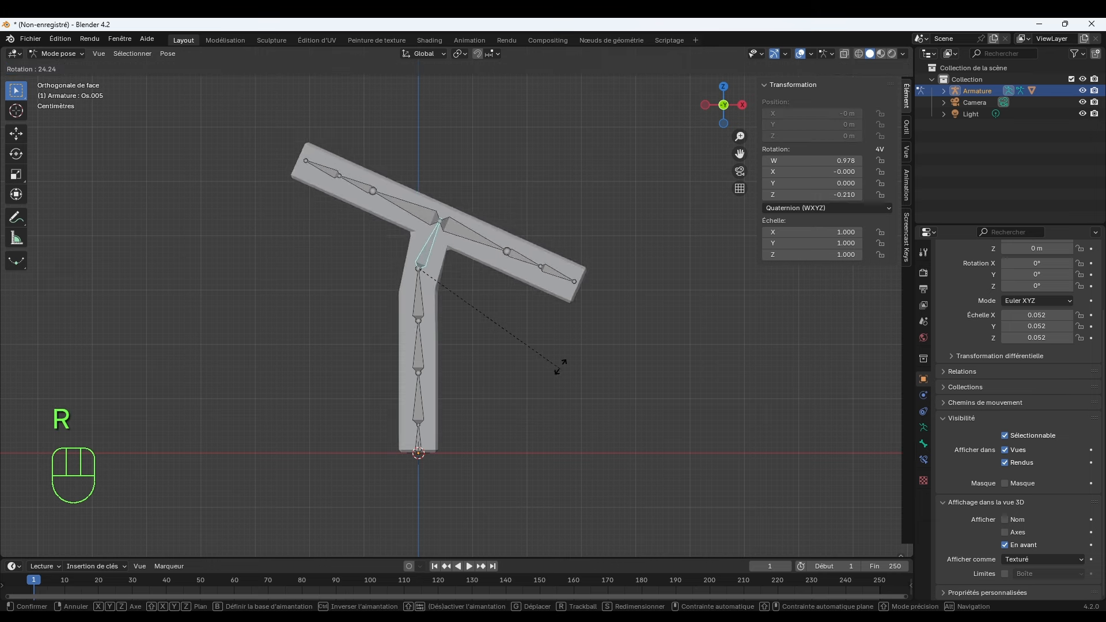
pyautogui.click(524, 333)
pyautogui.click(421, 304)
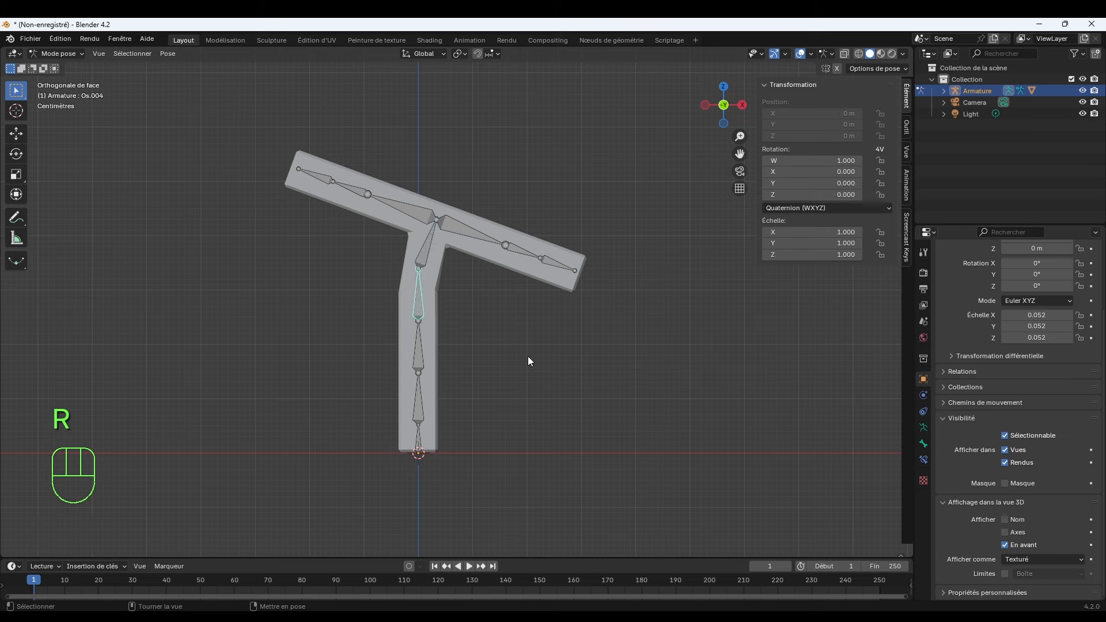
pyautogui.press('r')
pyautogui.click(505, 459)
# Bend both arms of the T by rotating the middle bone of each arm.
pyautogui.click(544, 336)
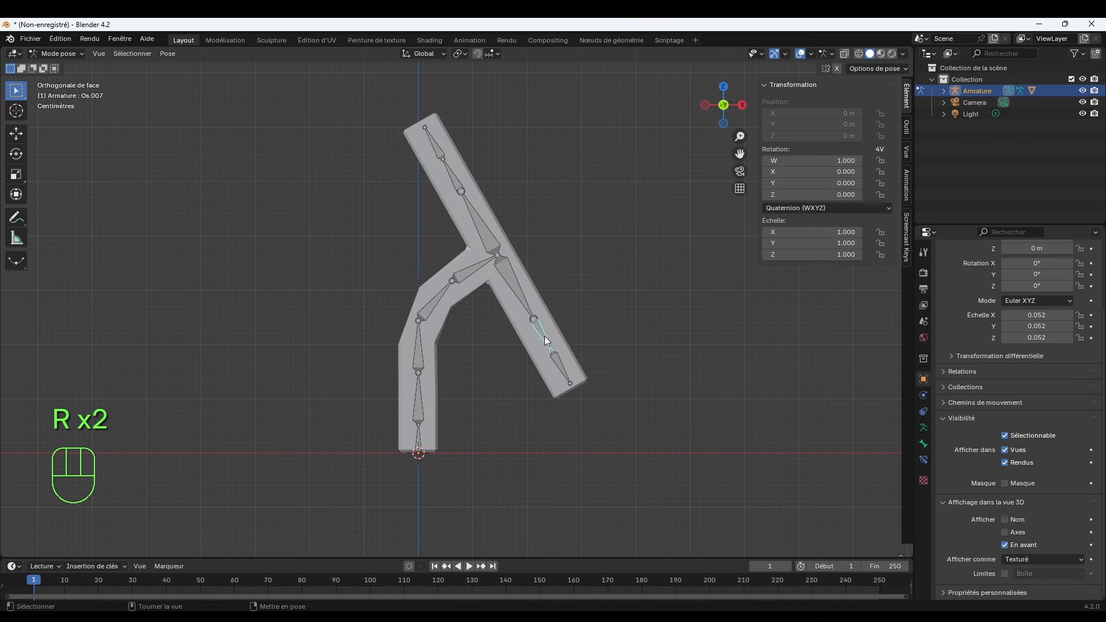
pyautogui.press('r')
pyautogui.click(640, 281)
pyautogui.click(444, 174)
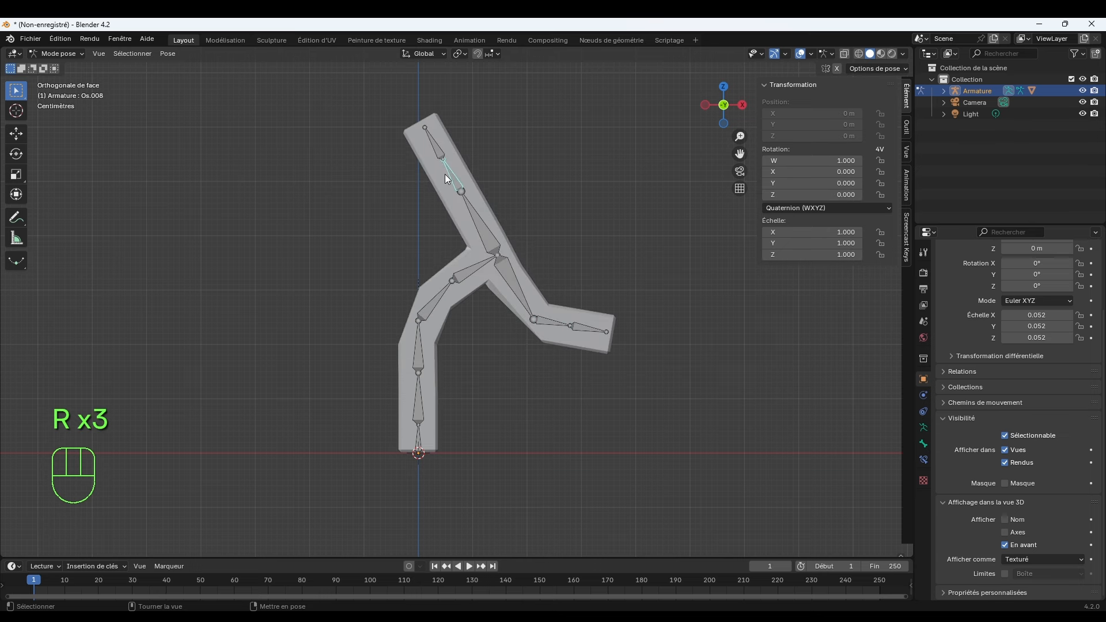
pyautogui.press('r')
pyautogui.click(431, 210)
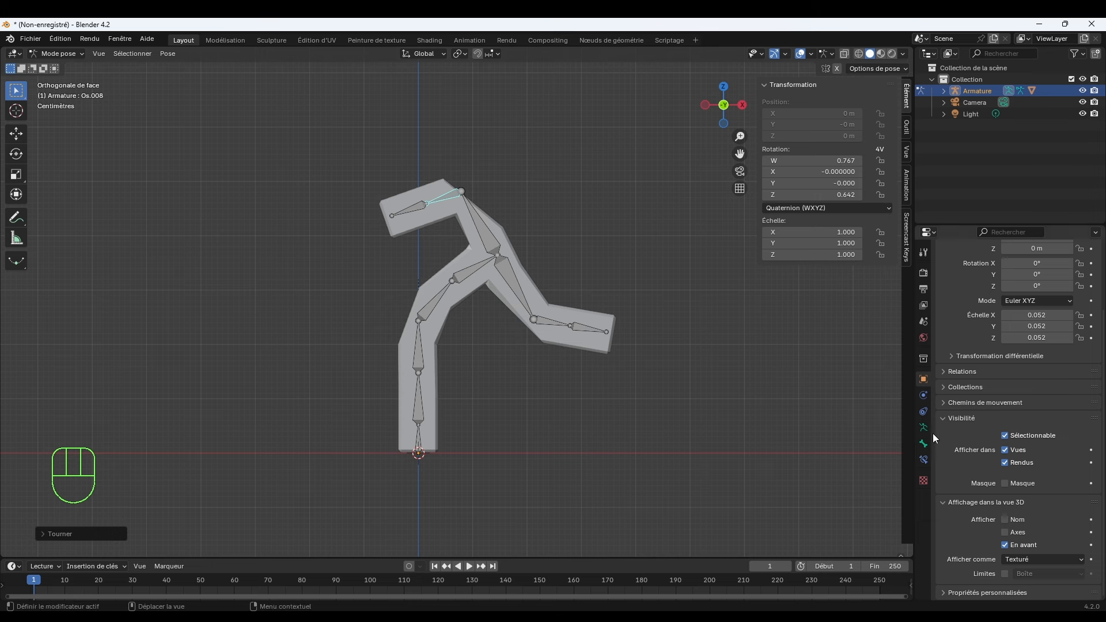
# In Object Mode, add a Subdivision Surface modifier to the T mesh with a viewport level of 2.
pyautogui.moveTo(673, 334); pyautogui.dragTo(837, 339, button='middle')
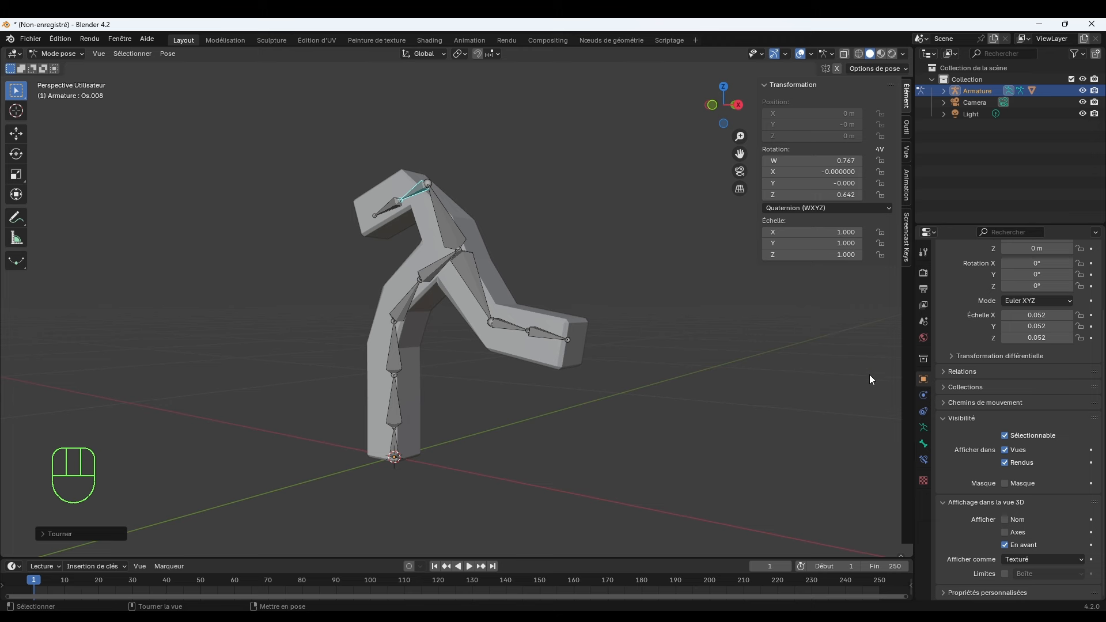
pyautogui.click(58, 54)
pyautogui.click(64, 68)
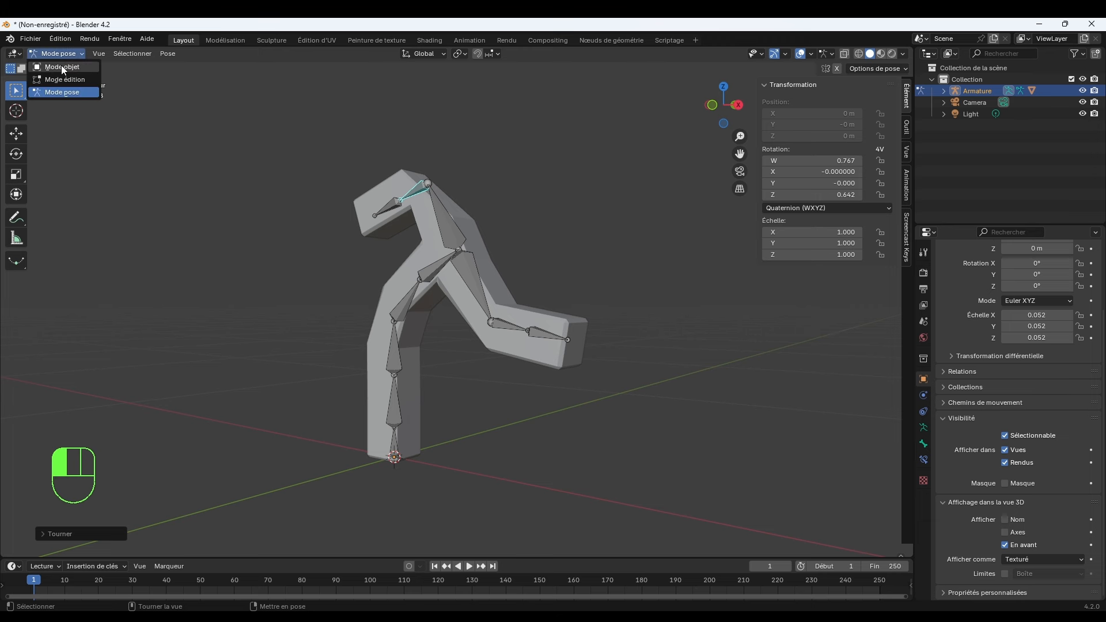
pyautogui.click(535, 354)
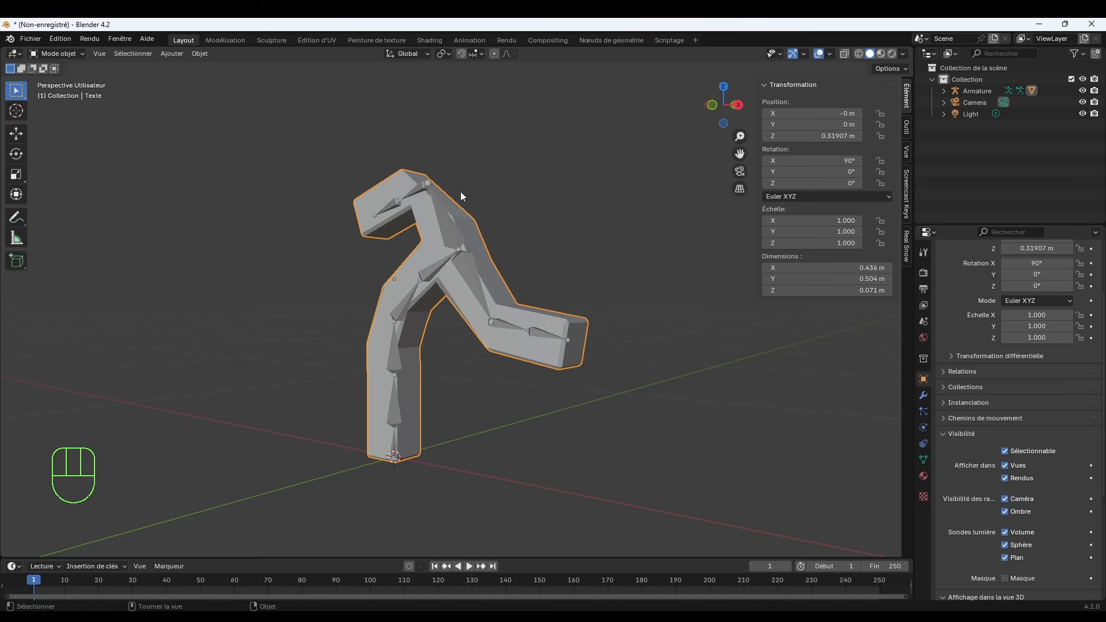
pyautogui.click(922, 395)
pyautogui.click(965, 269)
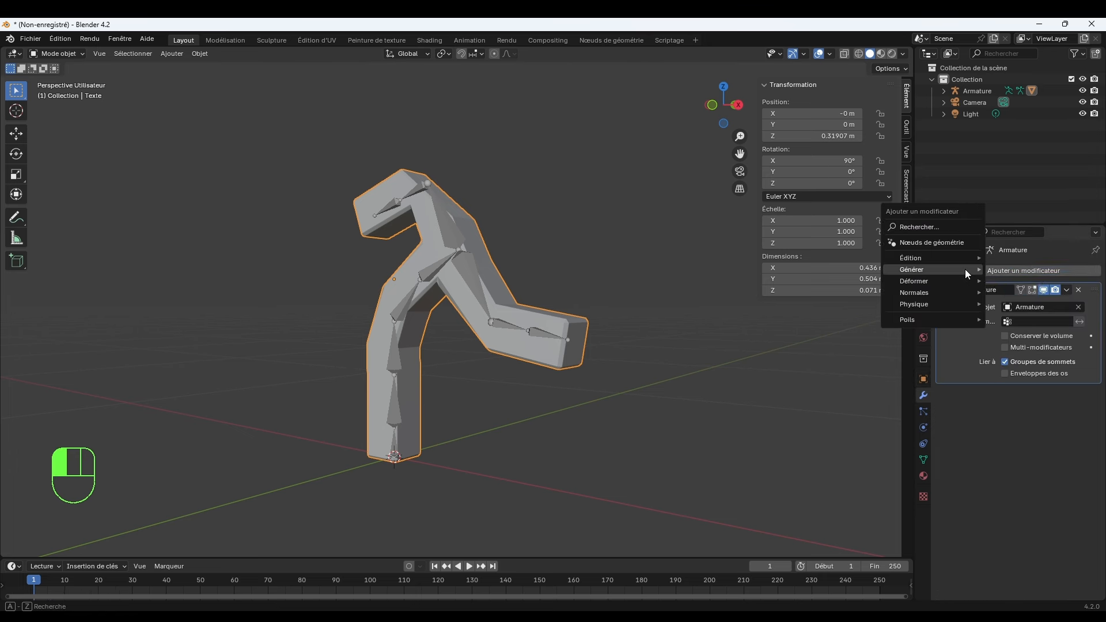
pyautogui.moveTo(940, 274)
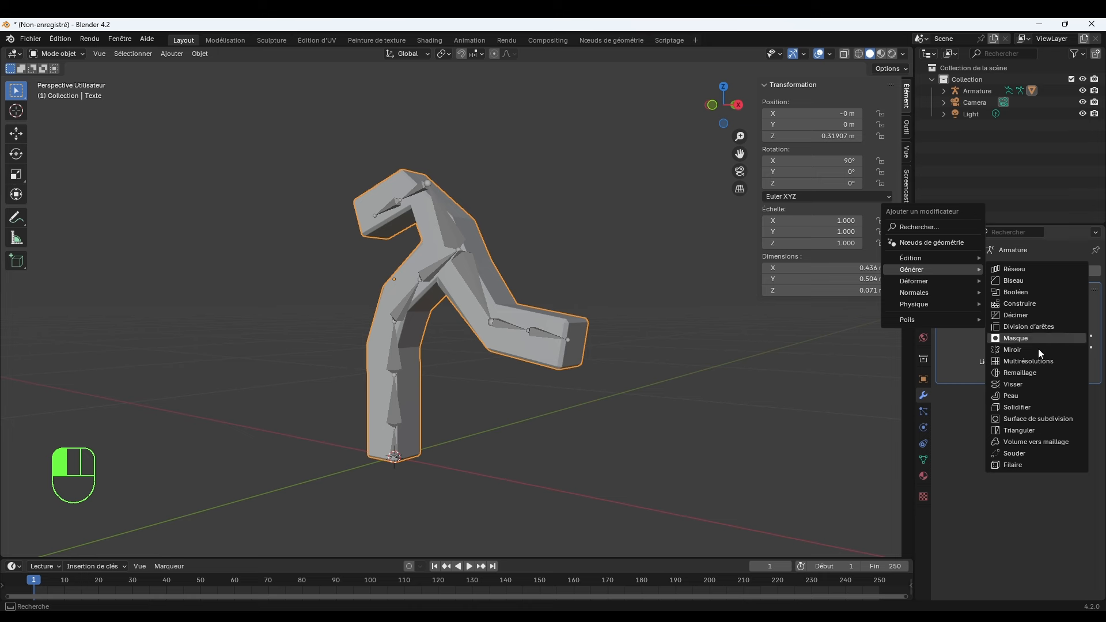
pyautogui.click(1037, 419)
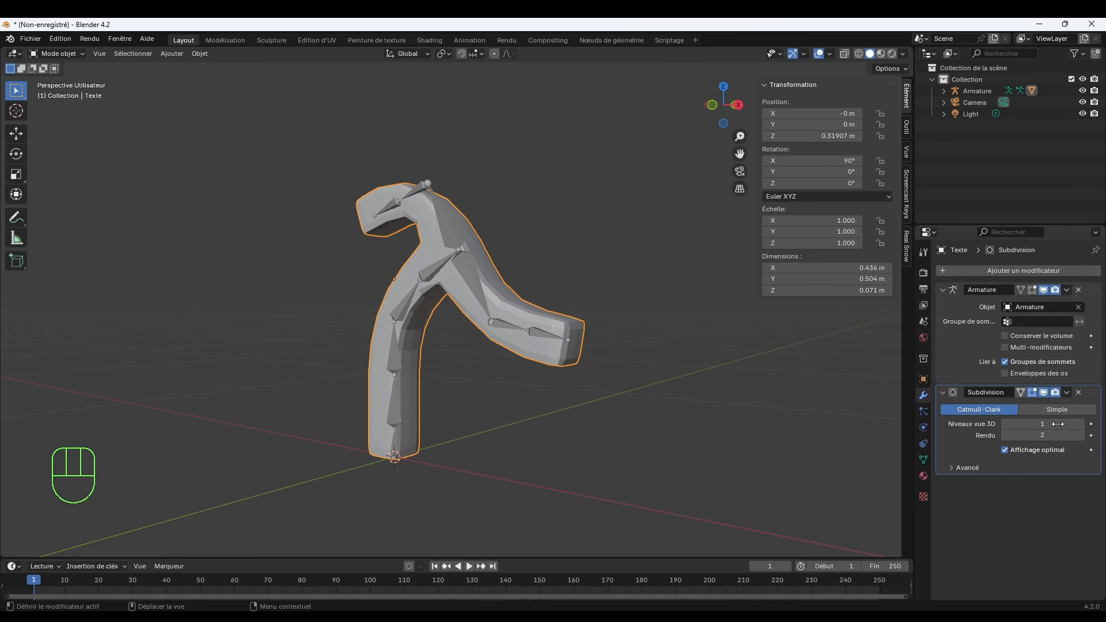
pyautogui.moveTo(1093, 392); pyautogui.dragTo(1097, 470)
pyautogui.click(1080, 424)
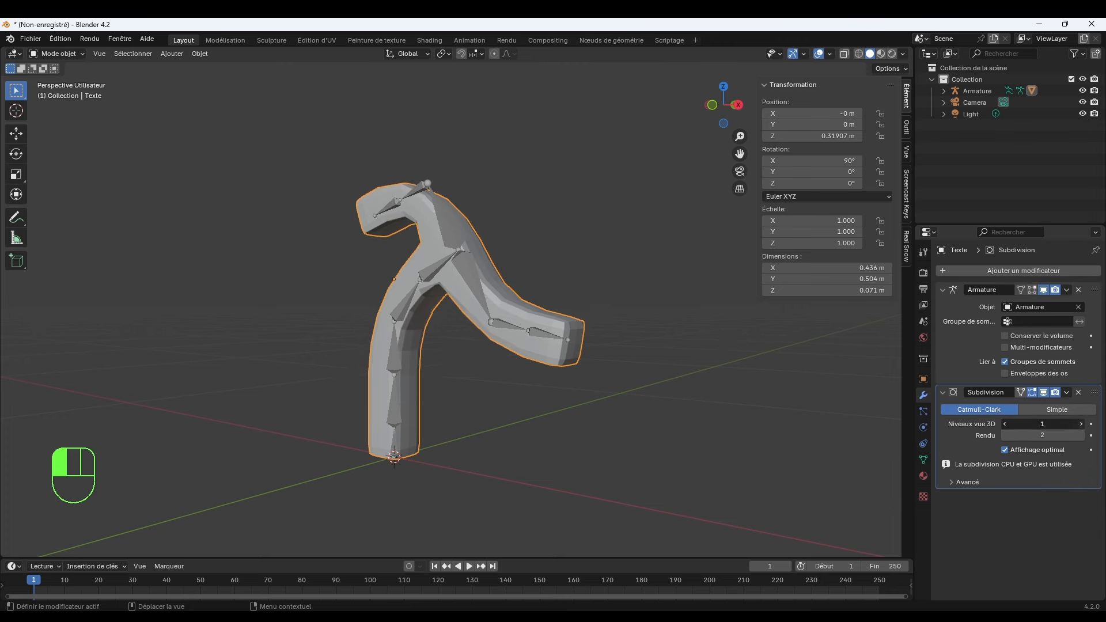
pyautogui.moveTo(407, 475); pyautogui.dragTo(460, 477, button='middle')
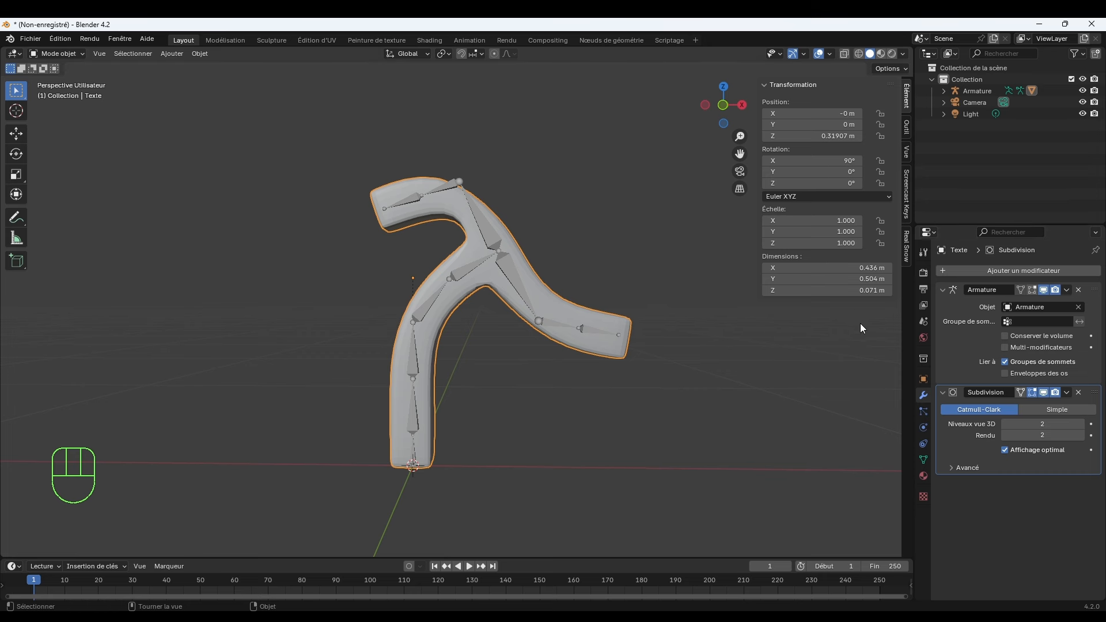
# Undo the subdivision modifier and all test bone rotations back to the straight T.
pyautogui.press('ctrl')
pyautogui.hotkey('ctrl', 'z')
pyautogui.hotkey('ctrl', 'z')
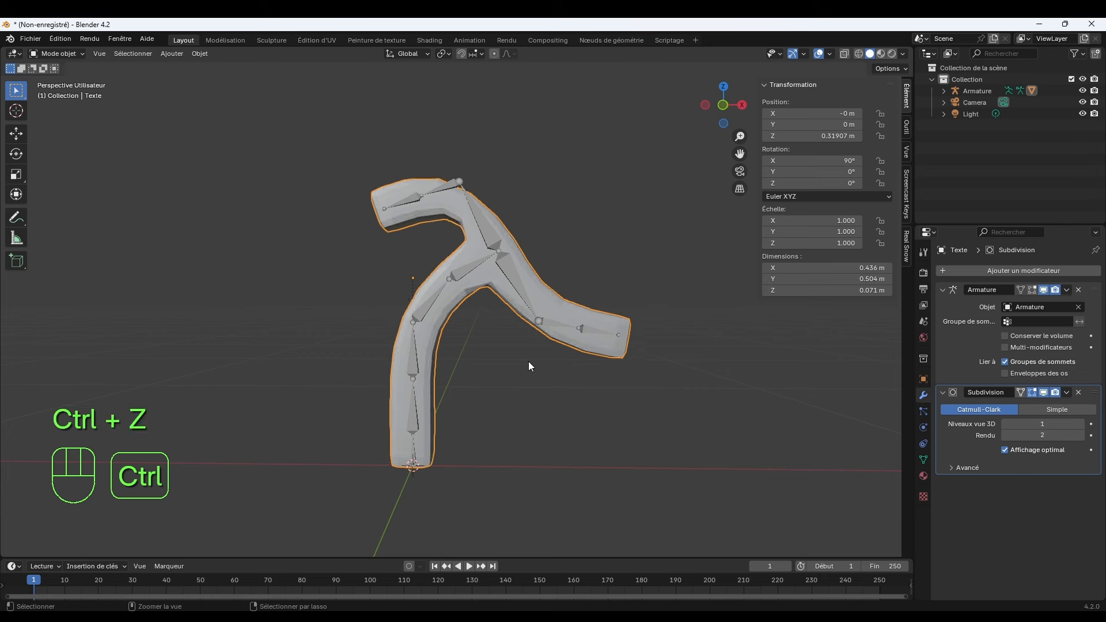
pyautogui.hotkey('ctrl', 'z')
pyautogui.hotkey('ctrl', 'z')
pyautogui.hotkey('ctrl', 'z')
pyautogui.hotkey('ctrl', 'z')
pyautogui.hotkey('ctrl', 'z')
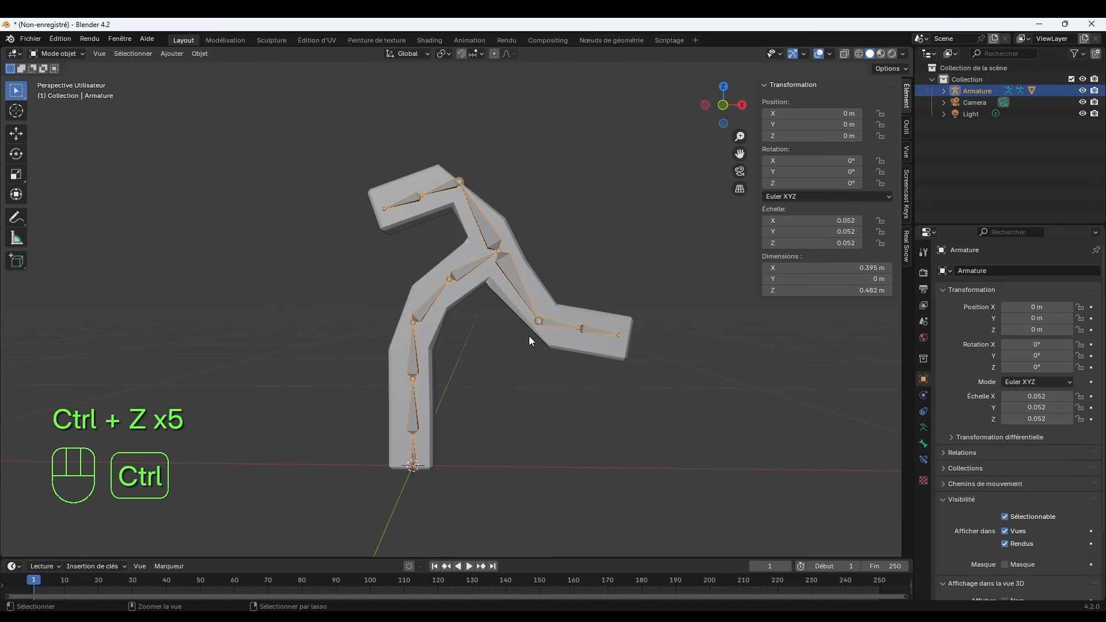
pyautogui.hotkey('ctrl', 'z')
pyautogui.hotkey('ctrl', 'z')
pyautogui.hotkey('ctrl', 'z')
pyautogui.hotkey('ctrl', 'z')
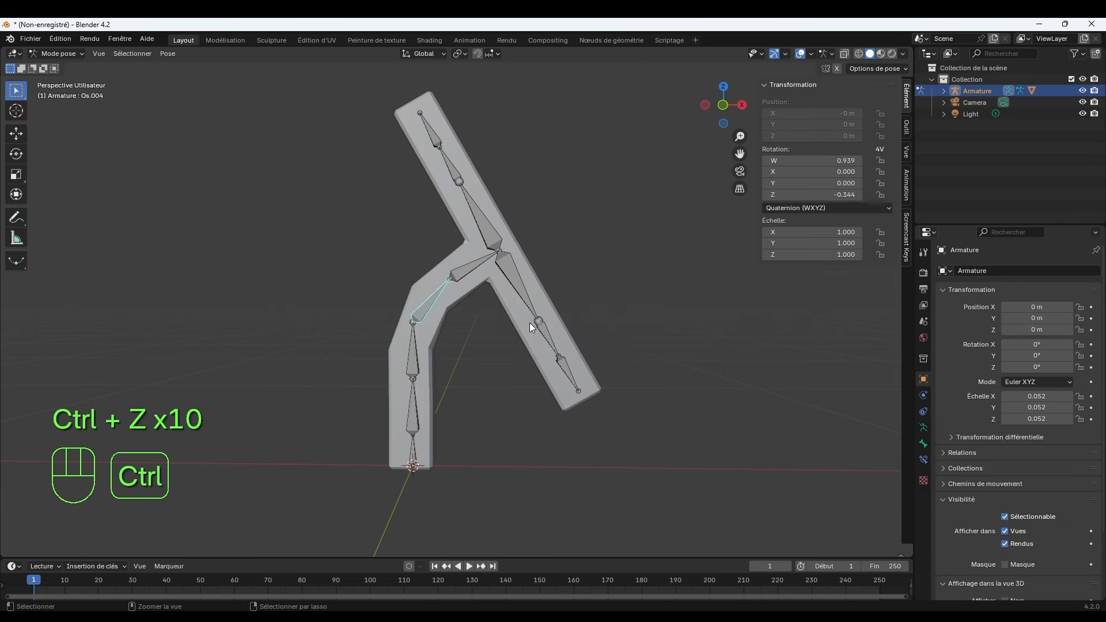
pyautogui.click(512, 229)
# In Object Mode, add a Subdivision Surface modifier to the T mesh with viewport and render levels of 3.
pyautogui.click(57, 54)
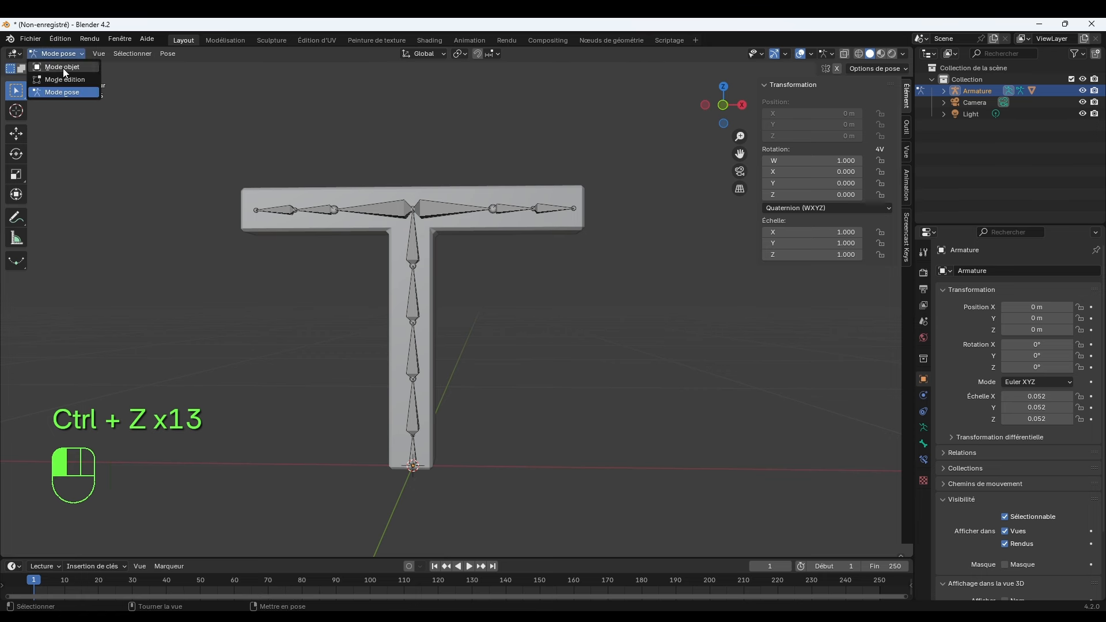
pyautogui.click(63, 68)
pyautogui.click(526, 229)
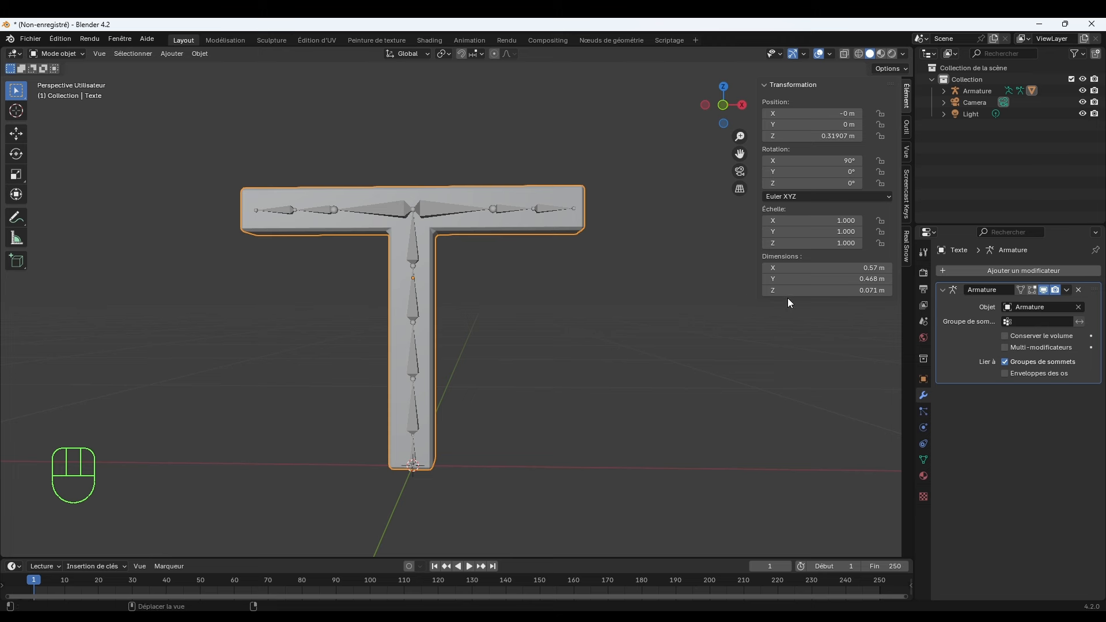
pyautogui.click(951, 270)
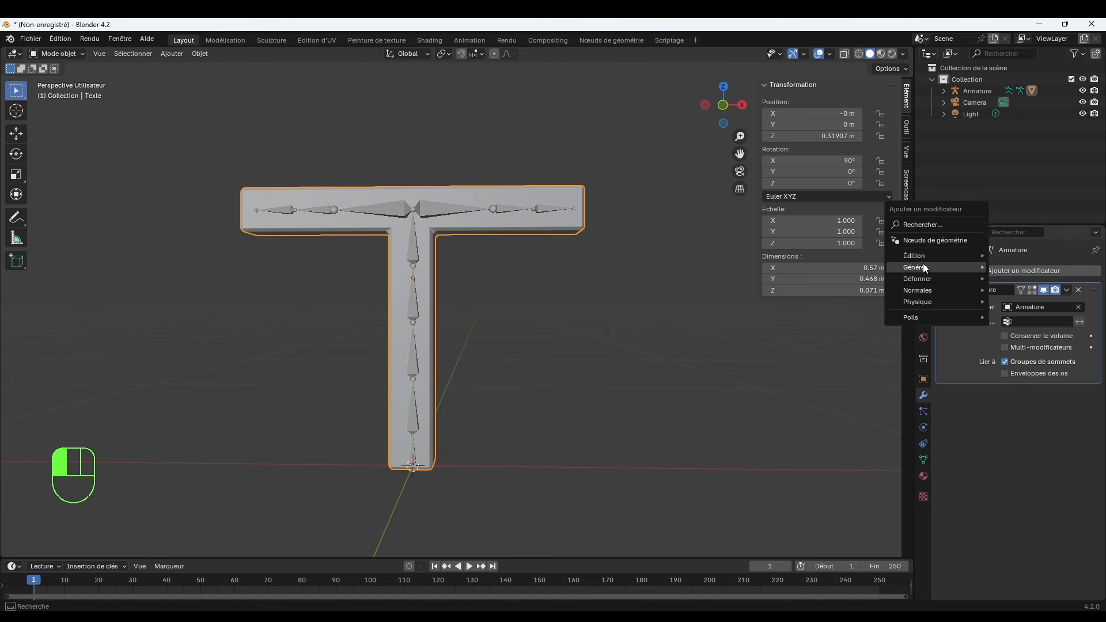
pyautogui.moveTo(926, 258)
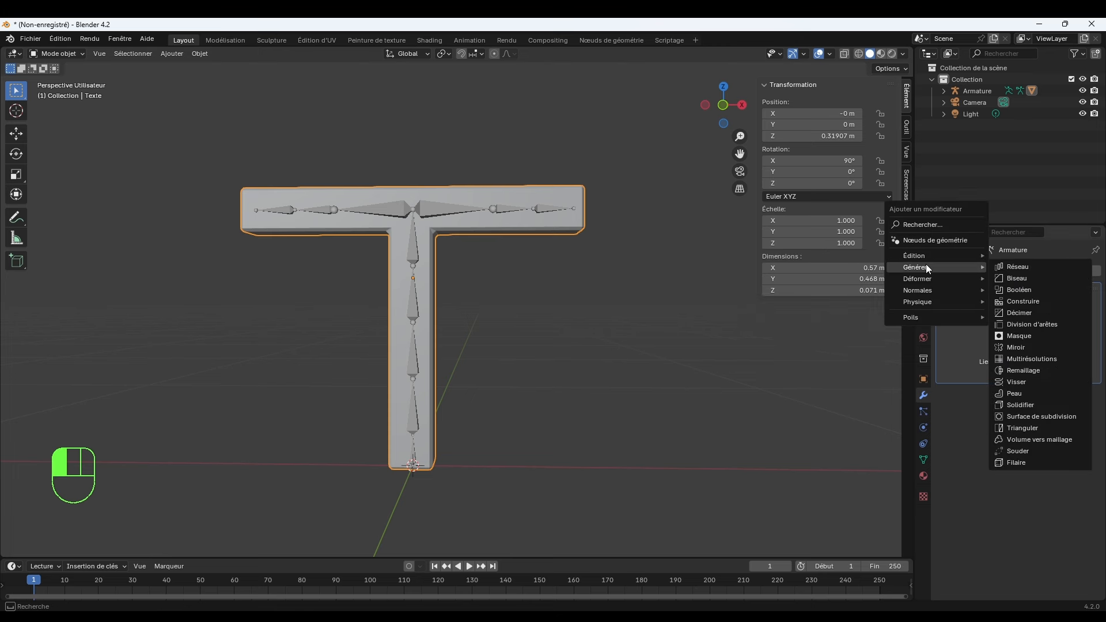
pyautogui.click(1042, 418)
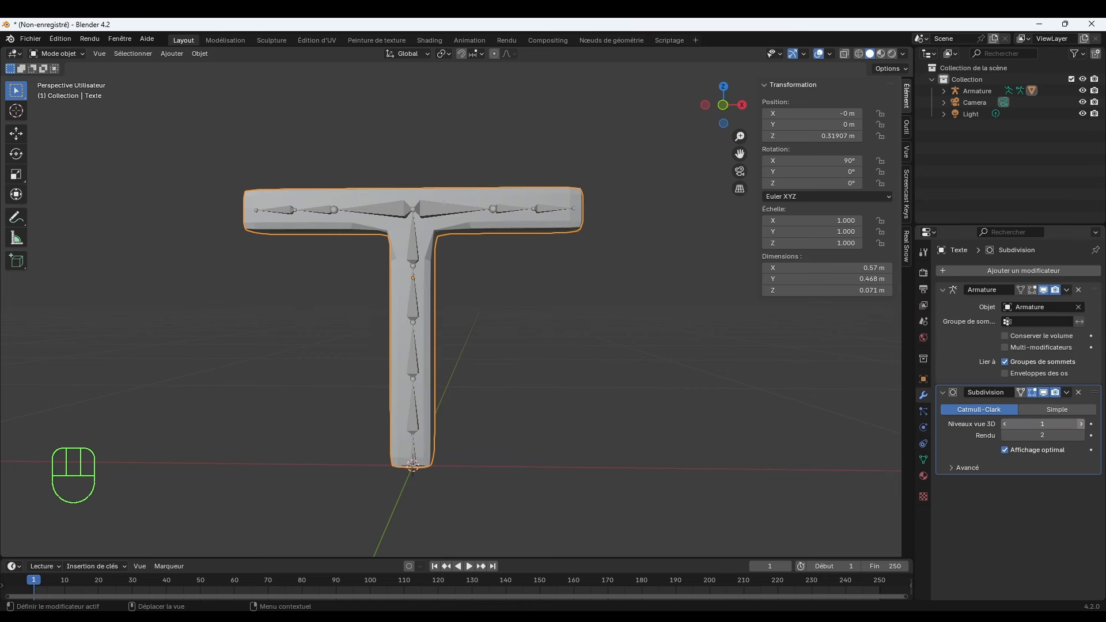
pyautogui.click(1080, 425)
pyautogui.click(1080, 425)
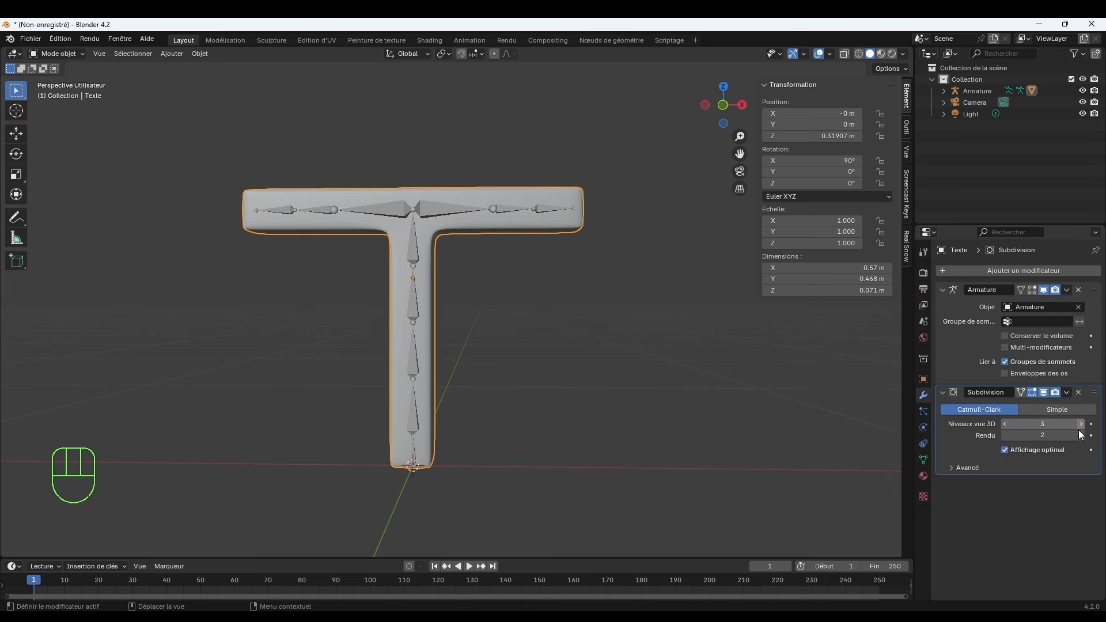
pyautogui.click(1081, 435)
pyautogui.click(488, 282)
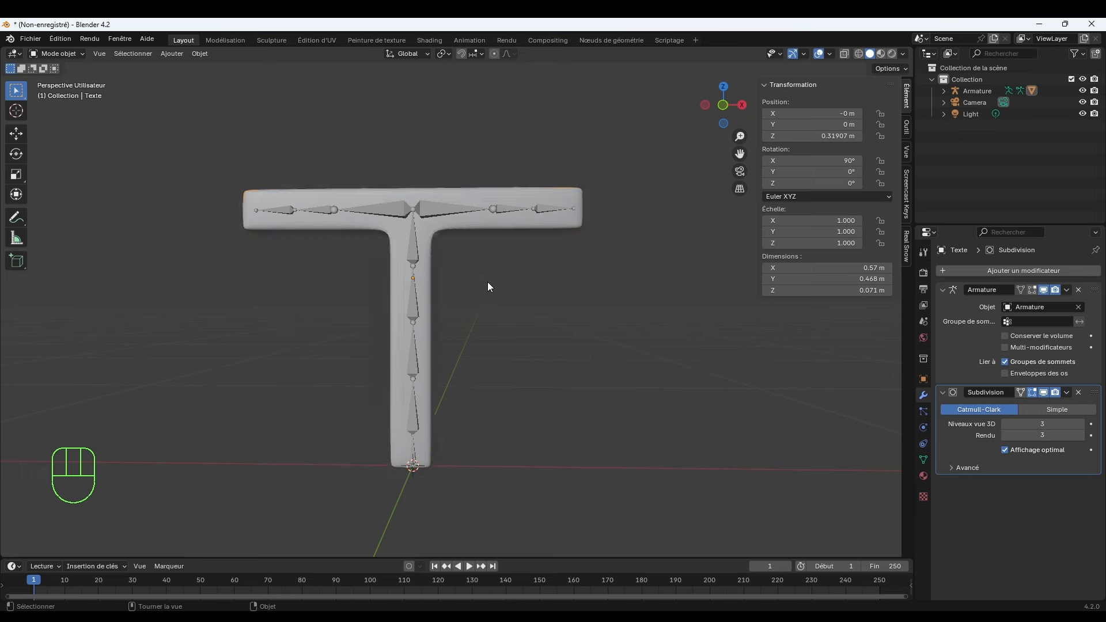
# Select the T mesh and apply auto smooth shading (Ombrage lissé auto) to it.
pyautogui.click(432, 253)
pyautogui.scroll(4, 505, 281)
pyautogui.scroll(-1, 505, 282)
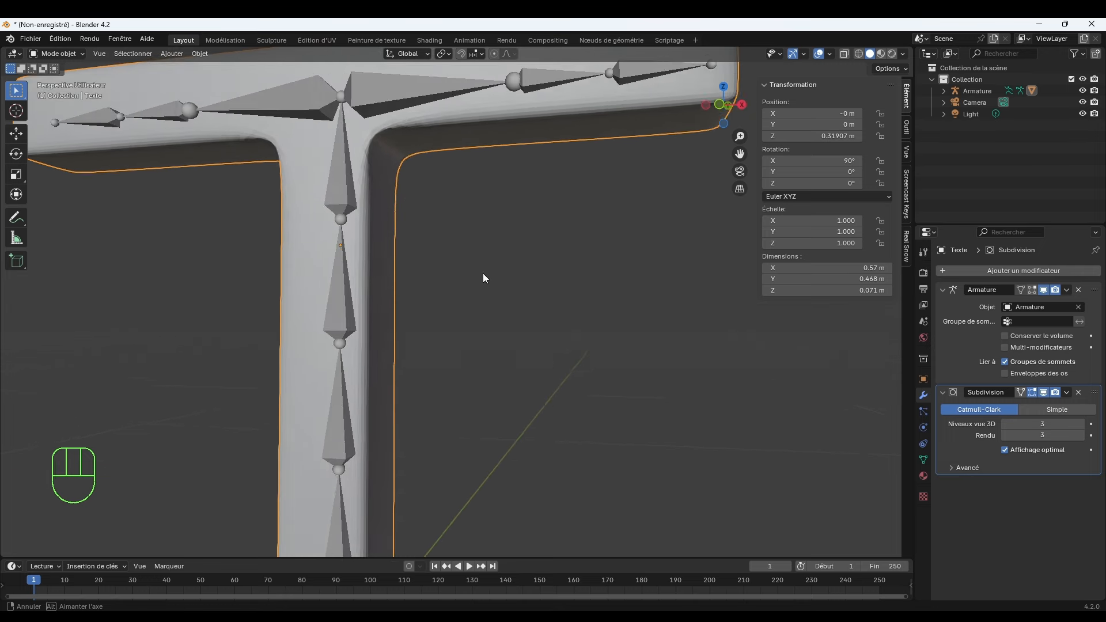
pyautogui.moveTo(482, 273); pyautogui.dragTo(402, 143, button='middle')
pyautogui.scroll(-3, 406, 159)
pyautogui.scroll(1, 423, 199)
pyautogui.scroll(1, 412, 190)
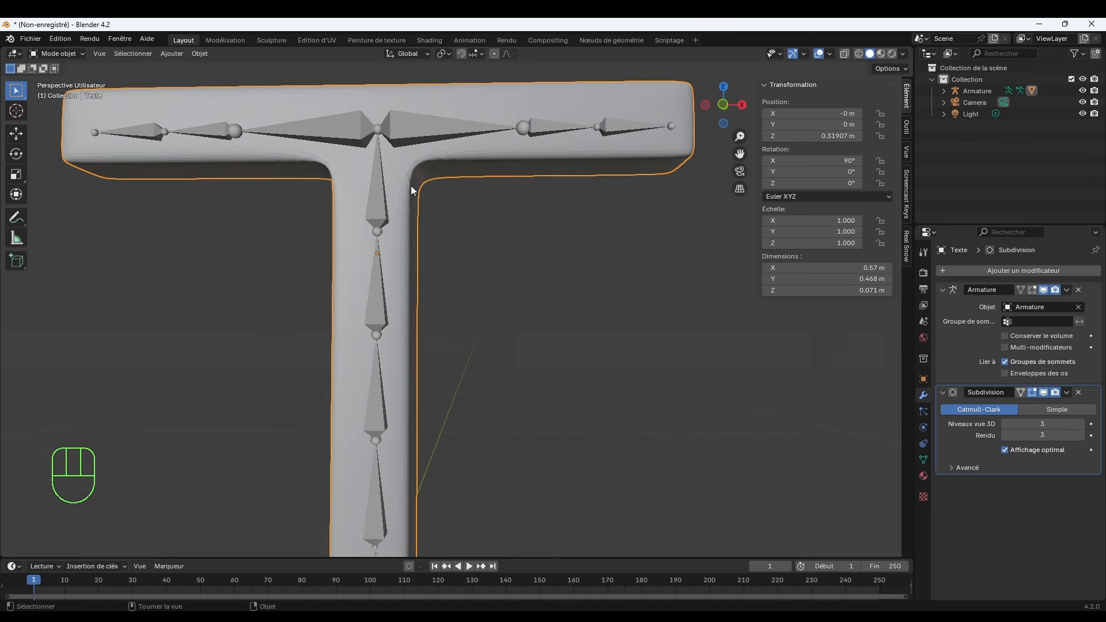
pyautogui.rightClick(405, 174)
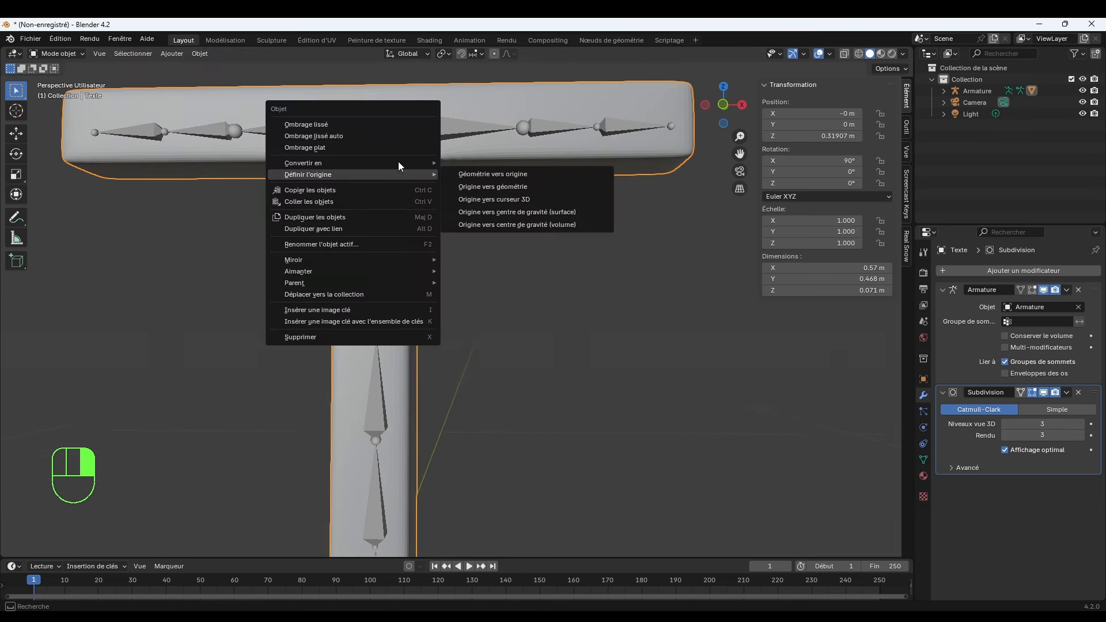
pyautogui.click(388, 135)
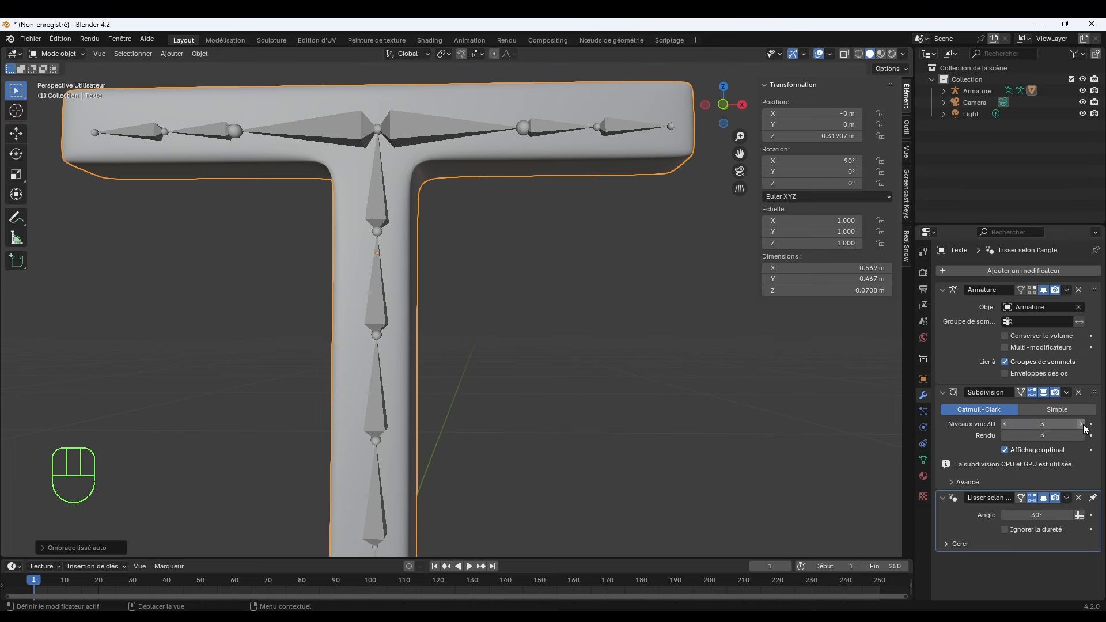
# Raise the T's Subdivision modifier to level 4 for both the viewport and the render.
pyautogui.click(1042, 424)
pyautogui.moveTo(1042, 424); pyautogui.dragTo(1077, 426)
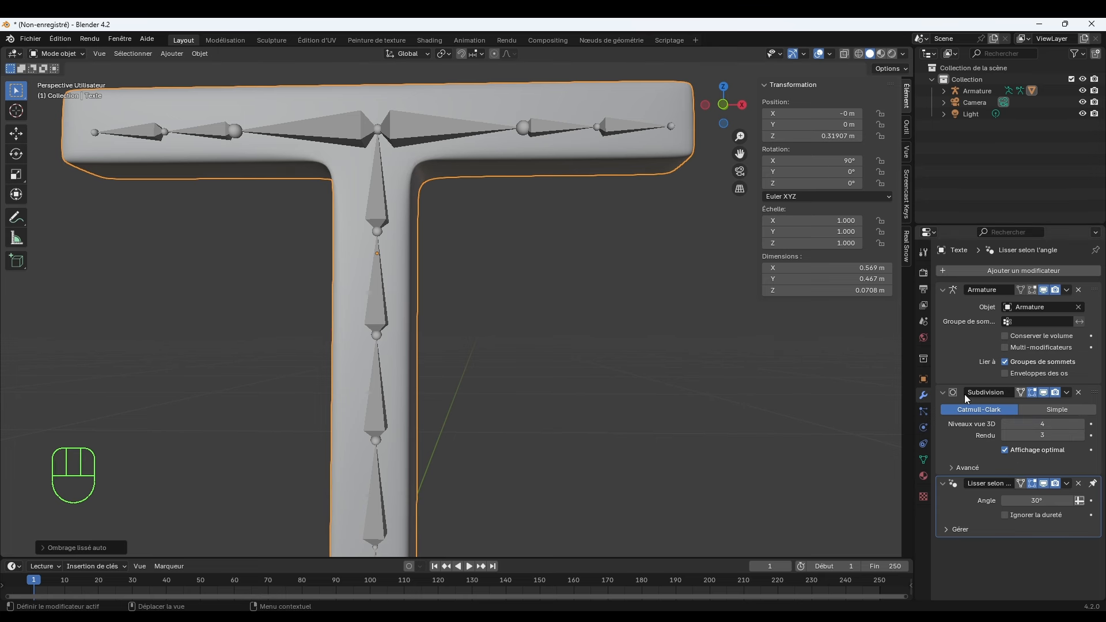
pyautogui.click(1081, 436)
pyautogui.moveTo(507, 268); pyautogui.dragTo(476, 338, button='middle')
pyautogui.scroll(-3, 503, 267)
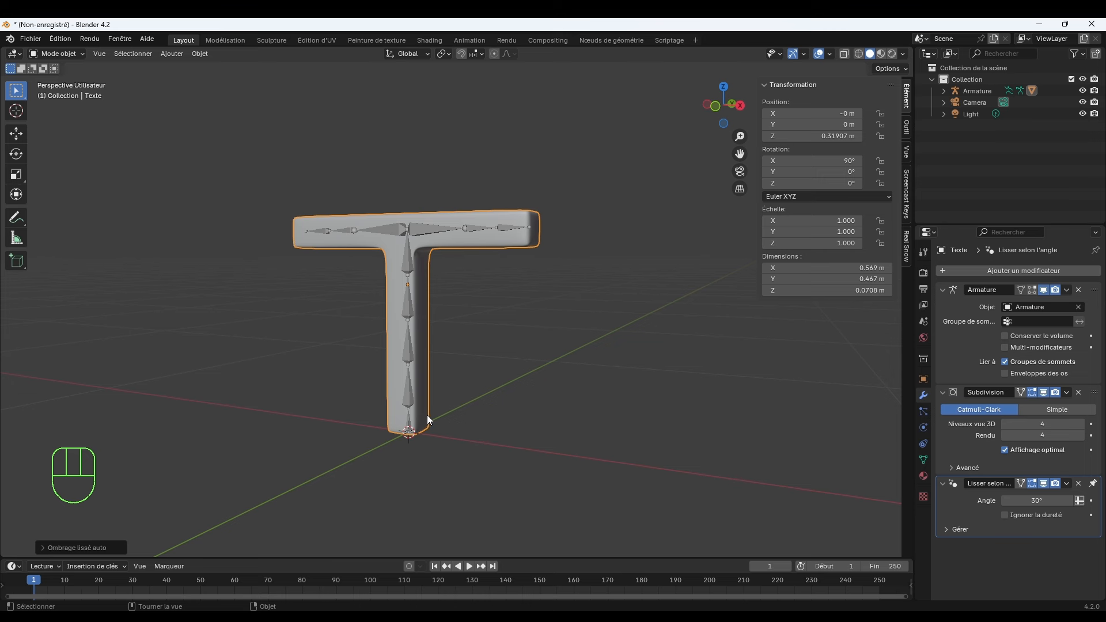
pyautogui.moveTo(597, 399); pyautogui.dragTo(536, 381, button='middle')
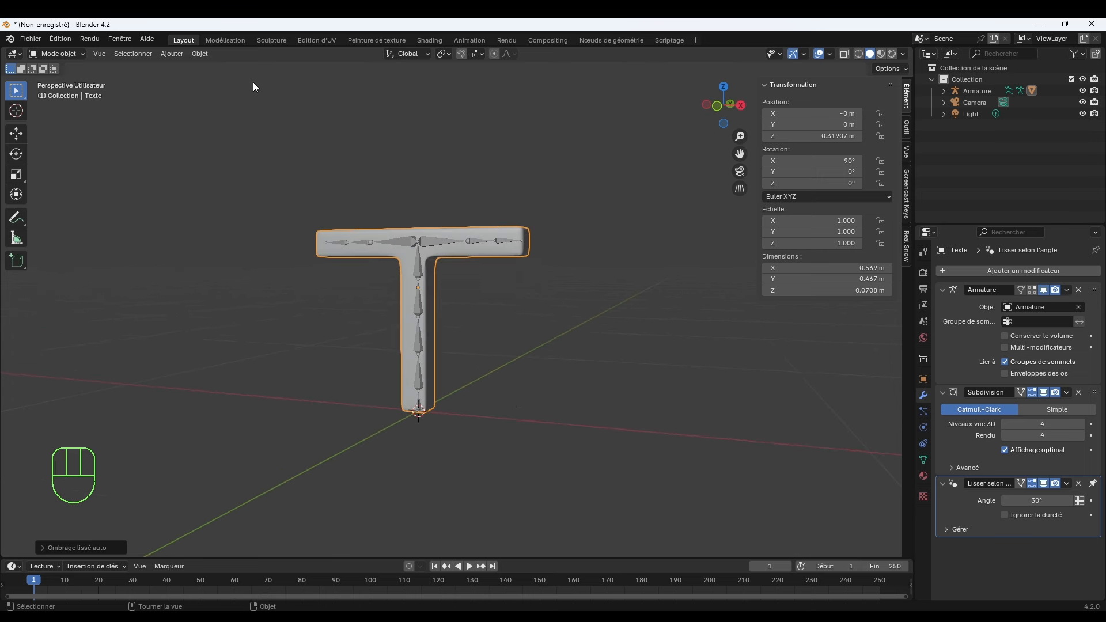
# Add a cylinder mesh at the scene origin, and delete it.
pyautogui.click(171, 53)
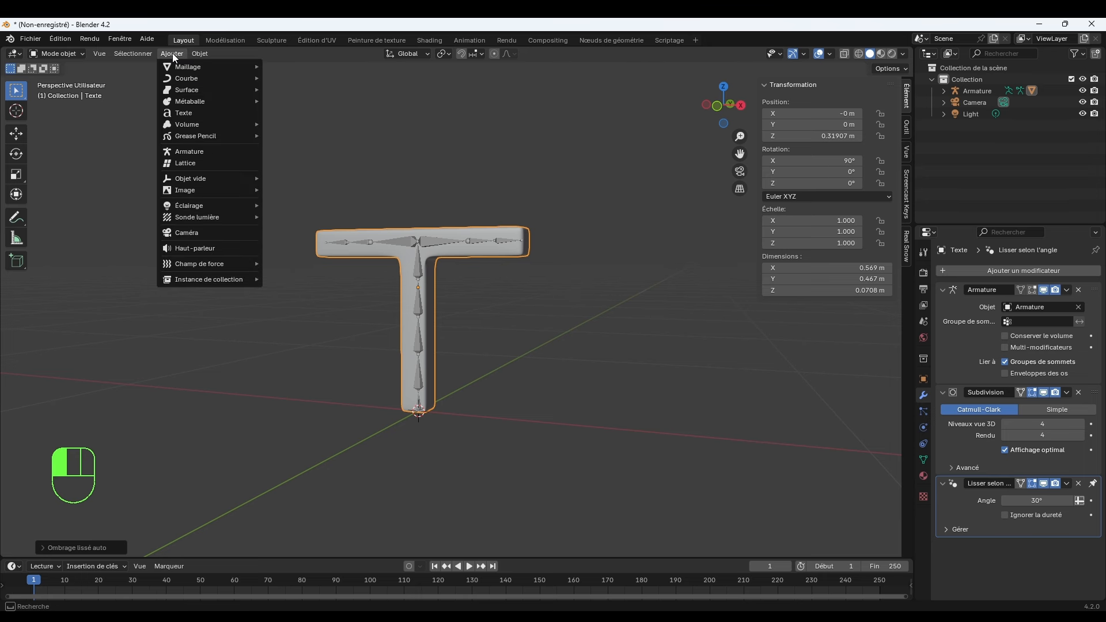
pyautogui.moveTo(192, 67)
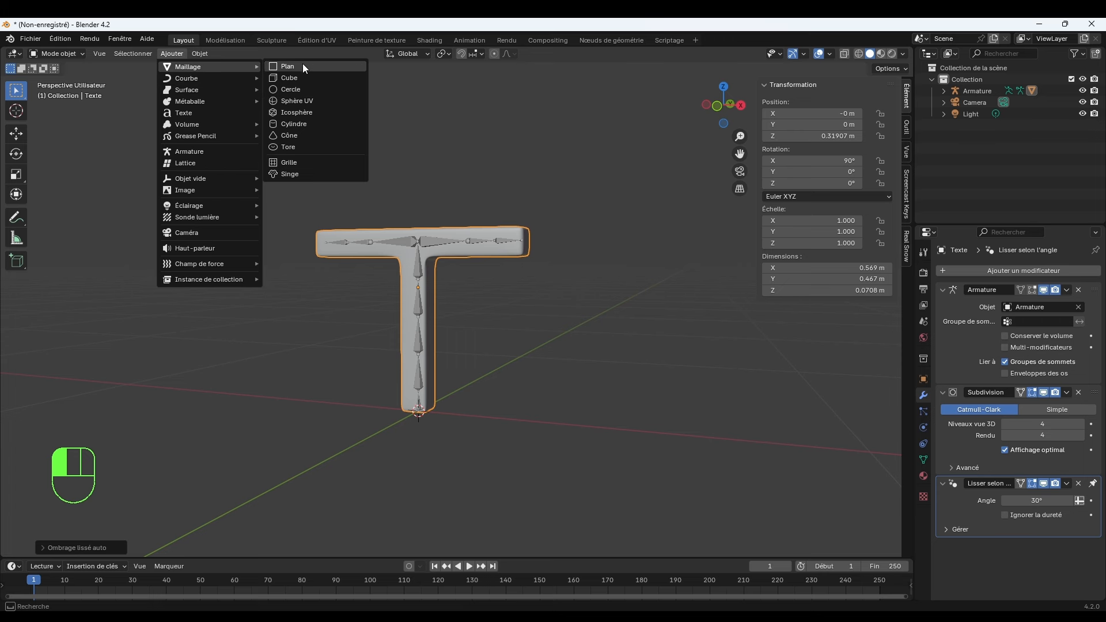
pyautogui.click(292, 123)
pyautogui.scroll(-5, 384, 206)
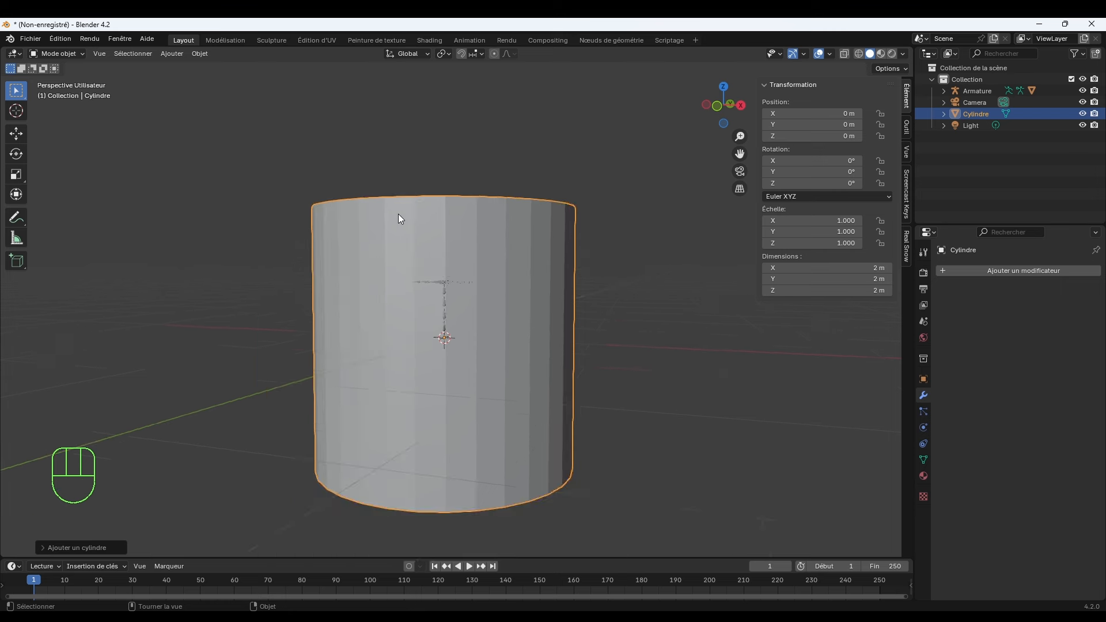
pyautogui.press('Delete')
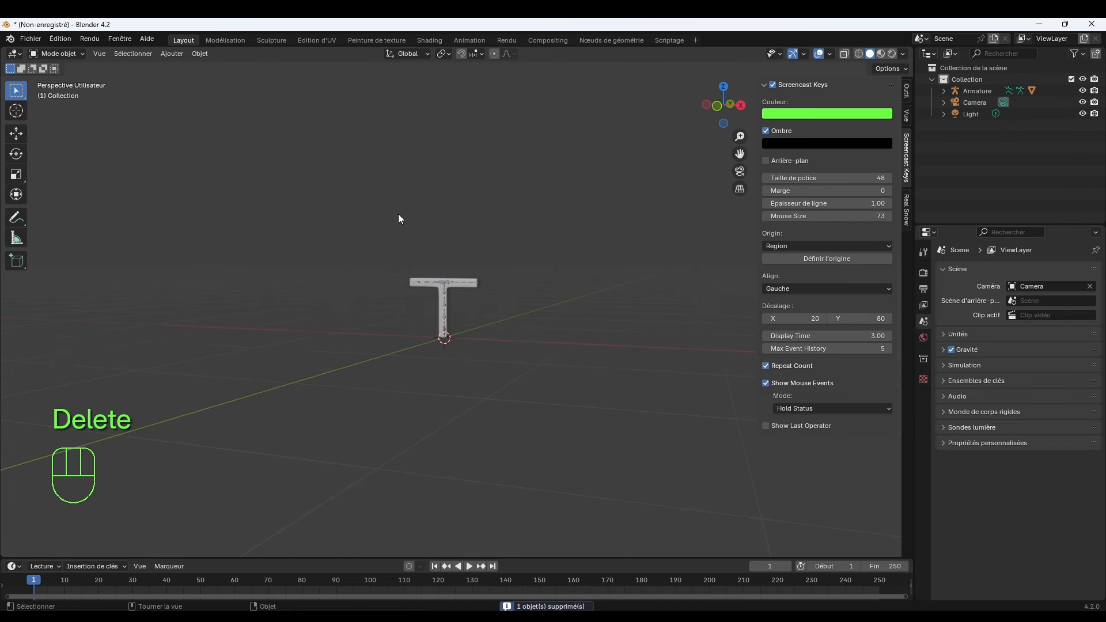
# Add a circle mesh with 32 vertices and a 1 m radius at the scene origin.
pyautogui.click(200, 54)
pyautogui.moveTo(176, 54)
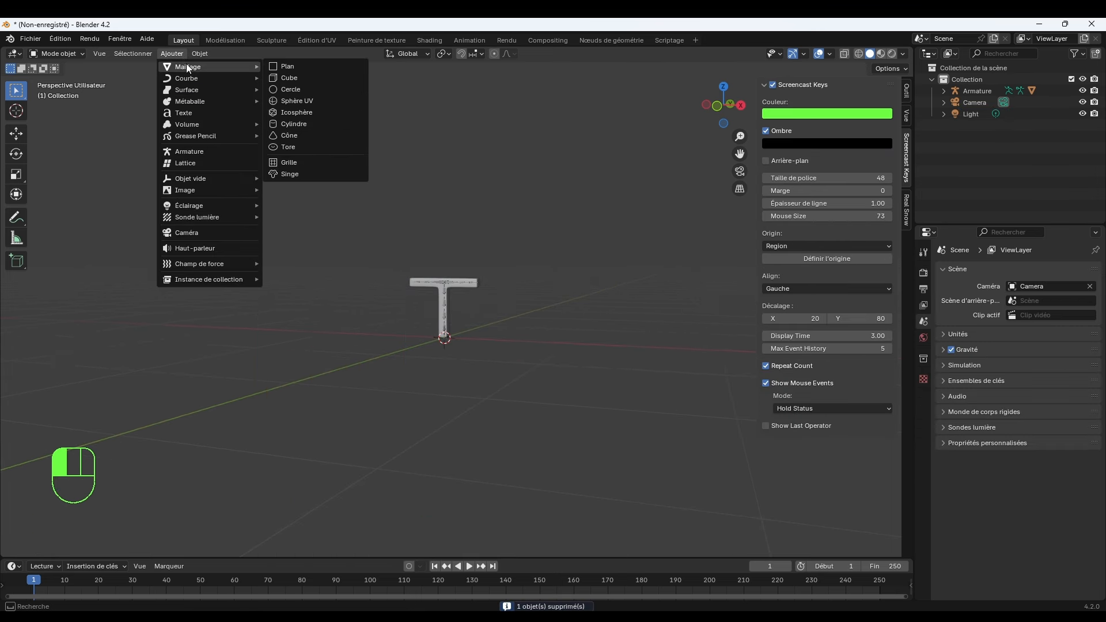
pyautogui.click(290, 90)
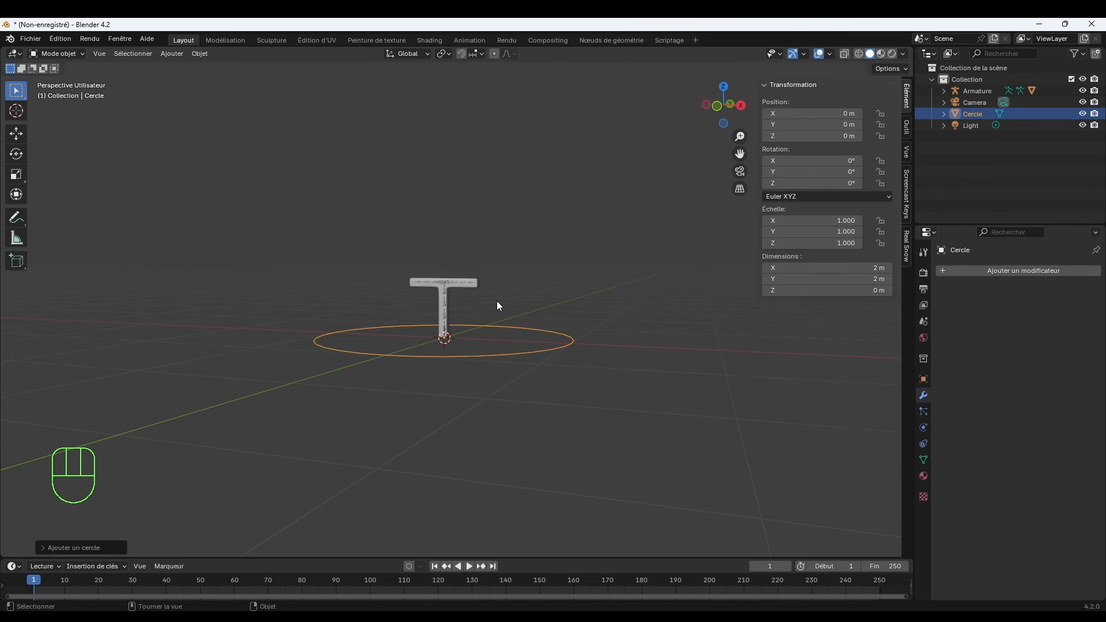
pyautogui.moveTo(497, 302); pyautogui.dragTo(510, 327, button='middle')
pyautogui.scroll(2, 513, 331)
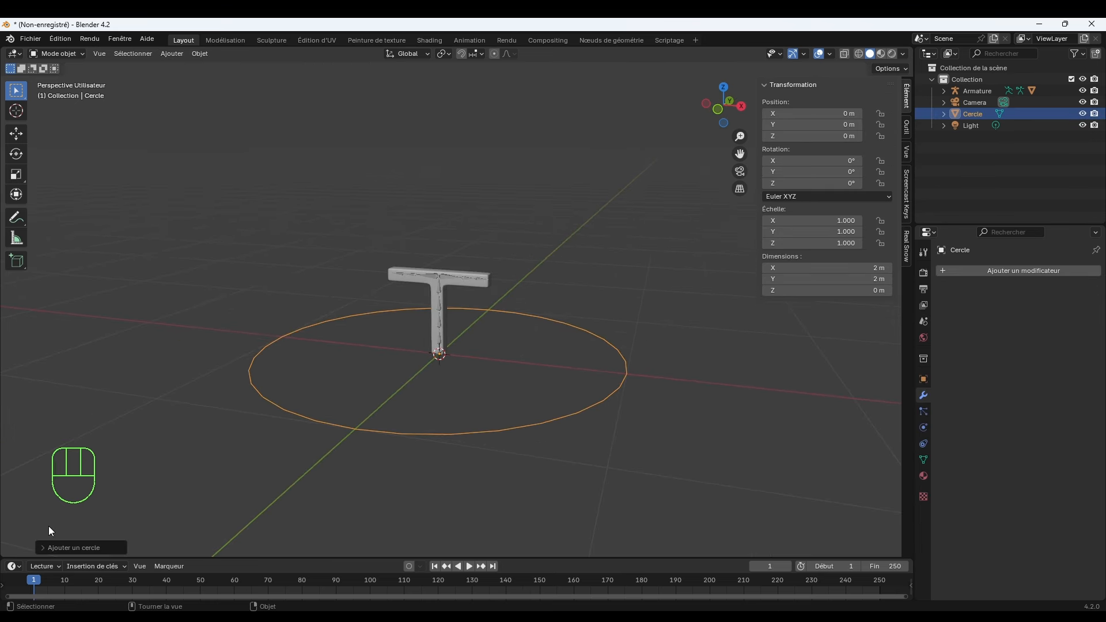
pyautogui.click(43, 548)
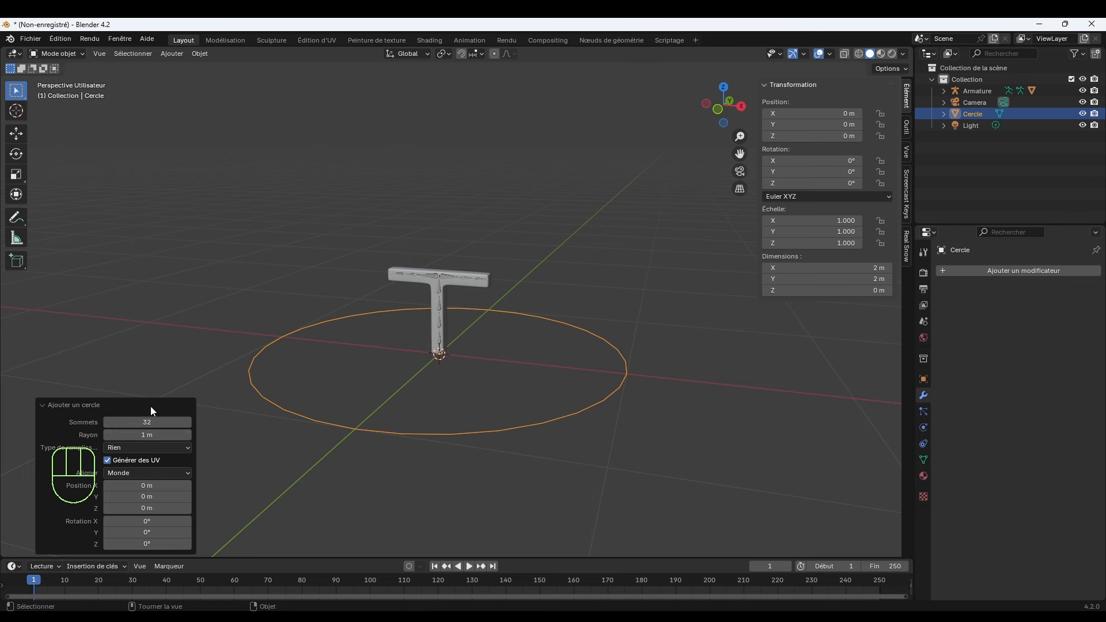
pyautogui.scroll(3, 471, 247)
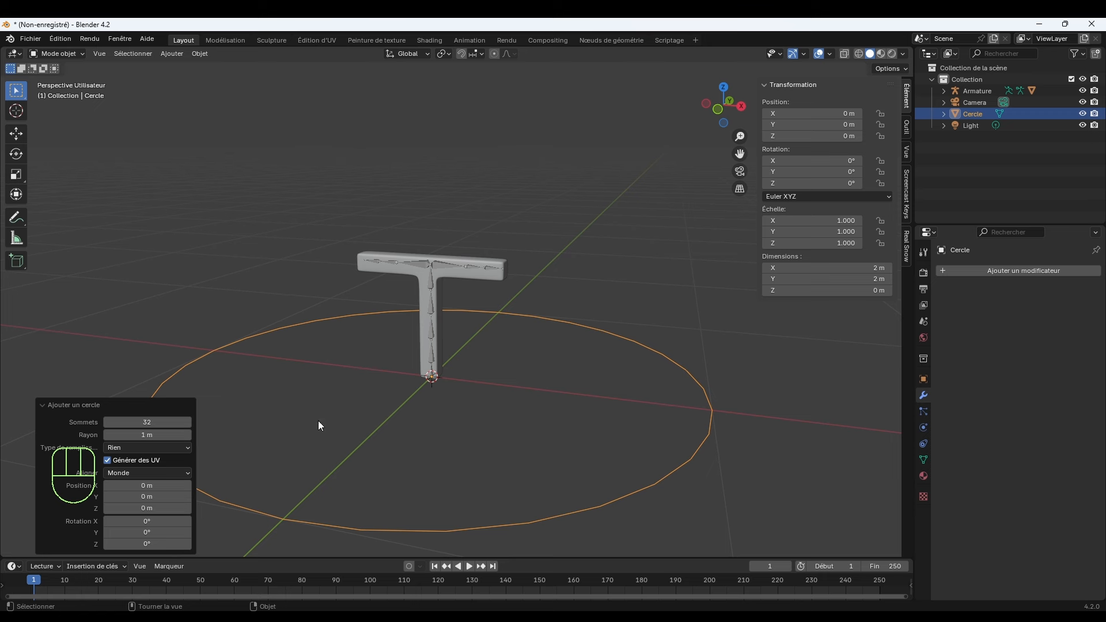
# In Edit Mode, extrude the circle's edge inward at a scale of about 0.39 and fill the inner ring with a face.
pyautogui.click(58, 52)
pyautogui.click(65, 79)
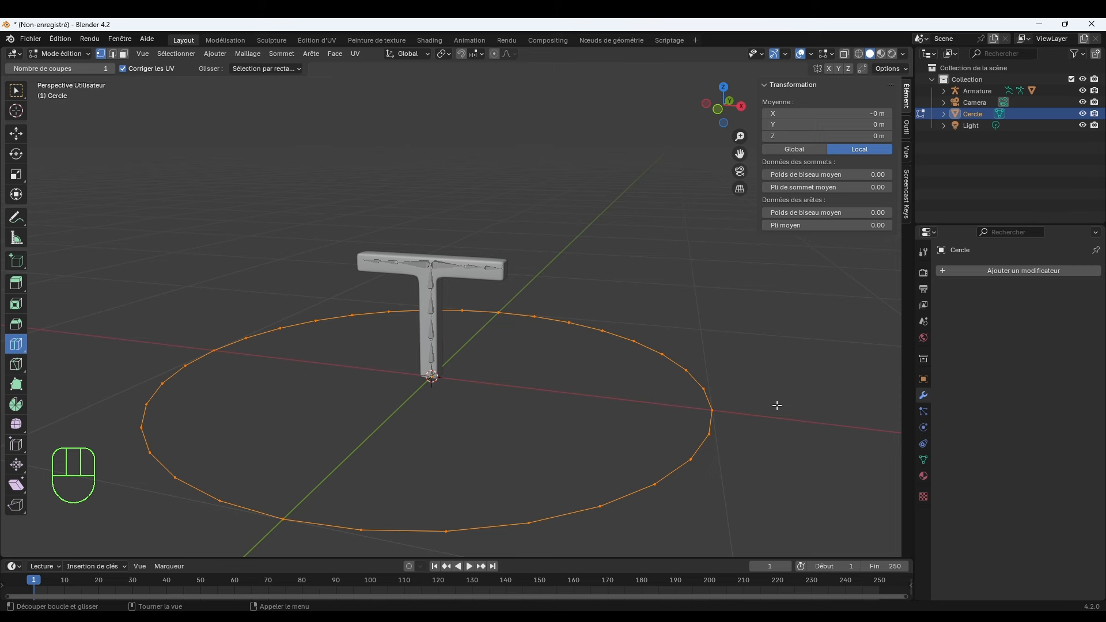
pyautogui.press('e')
pyautogui.press('s')
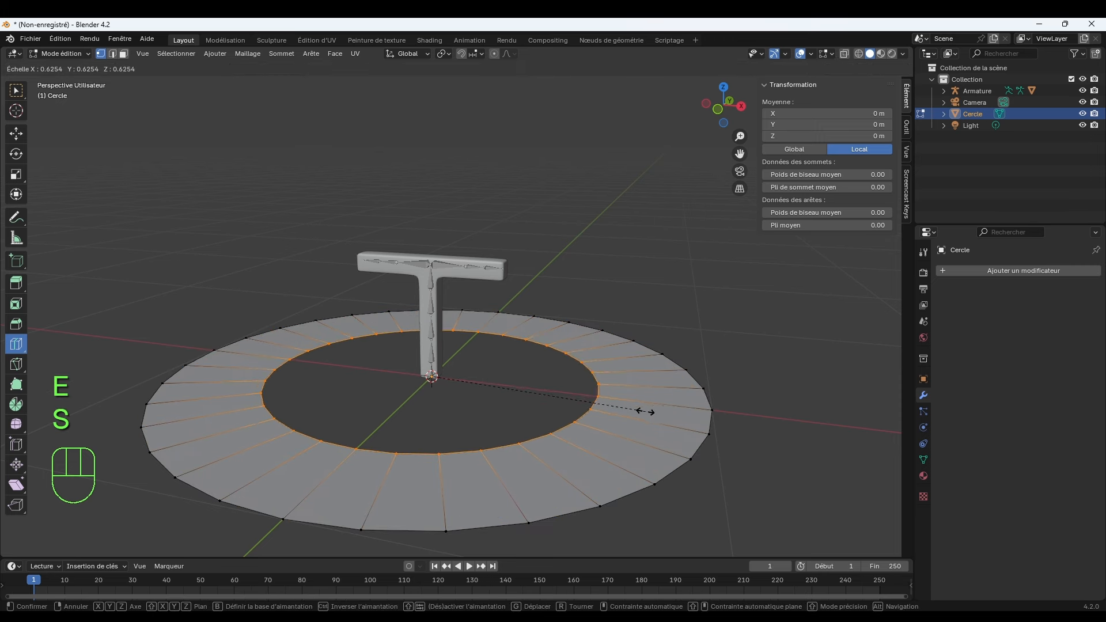
pyautogui.click(562, 411)
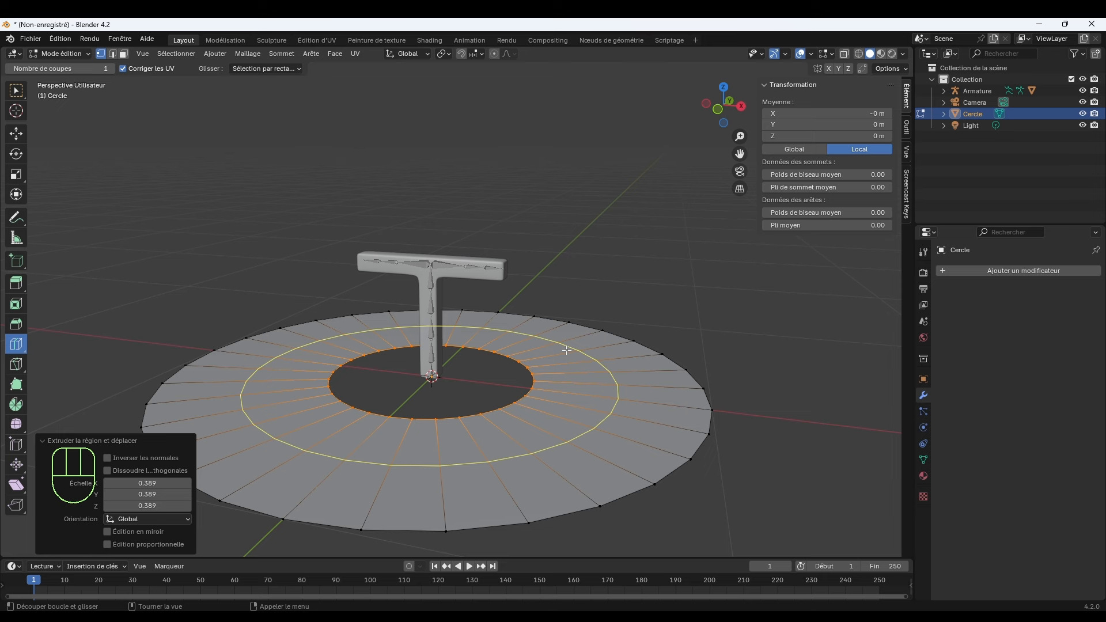
pyautogui.press('f')
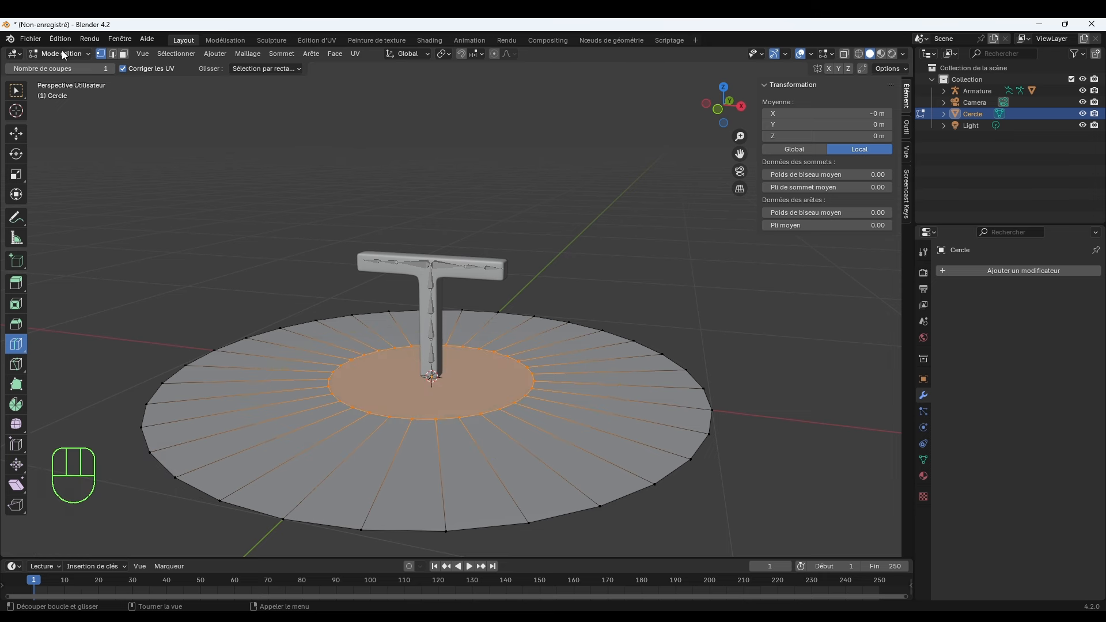
# Select the disc's outer edge loop and extrude it down the Z axis by about 0.166 m.
pyautogui.click(17, 92)
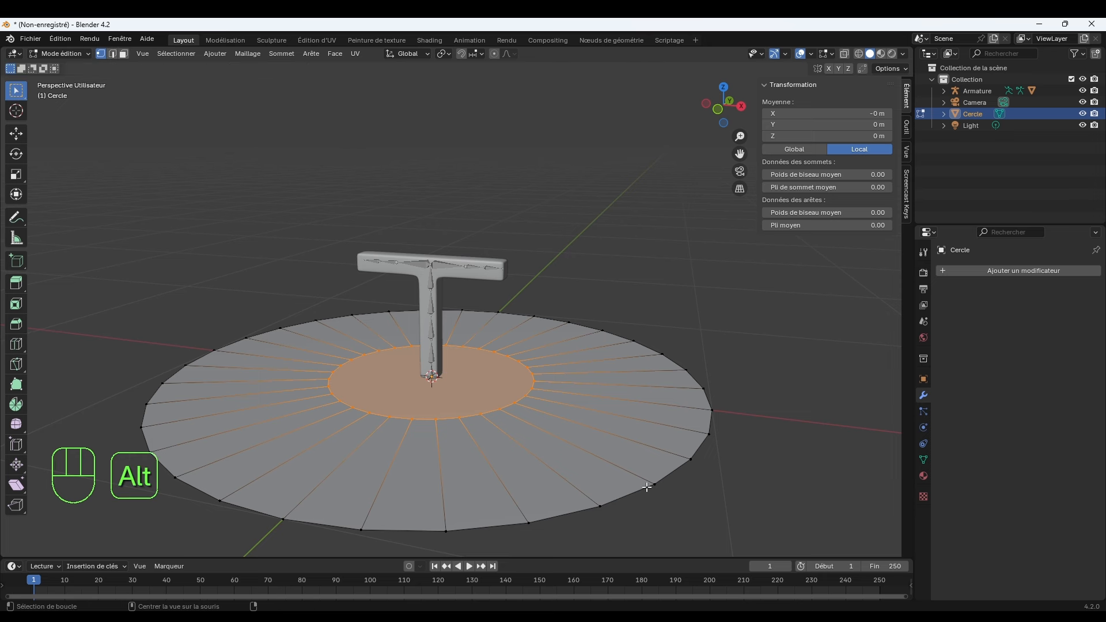
pyautogui.keyDown('alt'); pyautogui.click(654, 486); pyautogui.keyUp('alt')
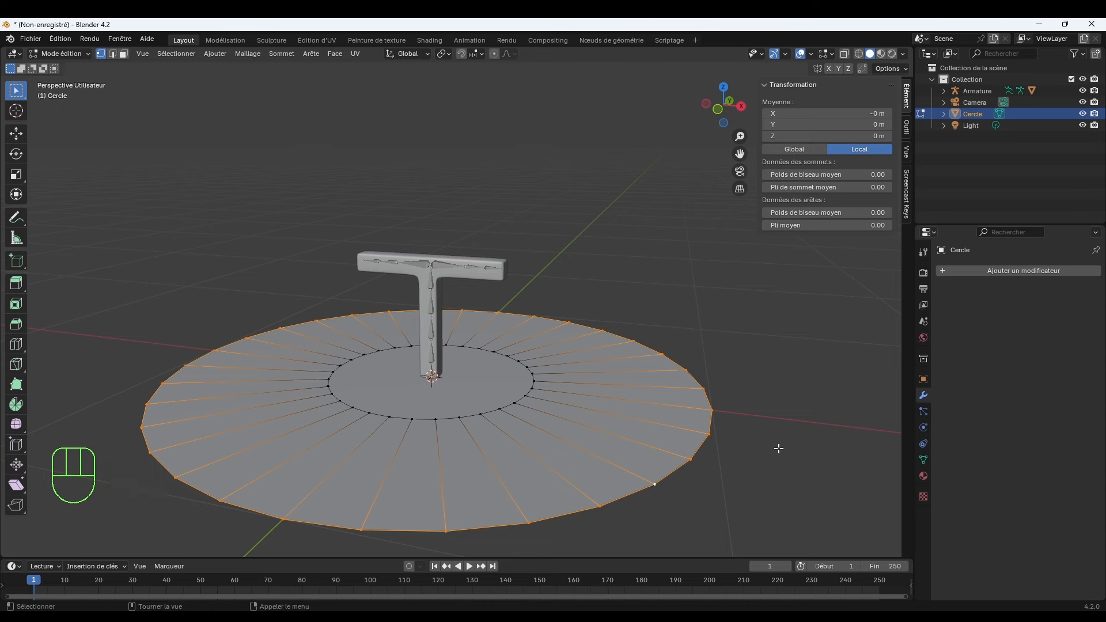
pyautogui.press('e')
pyautogui.press('z')
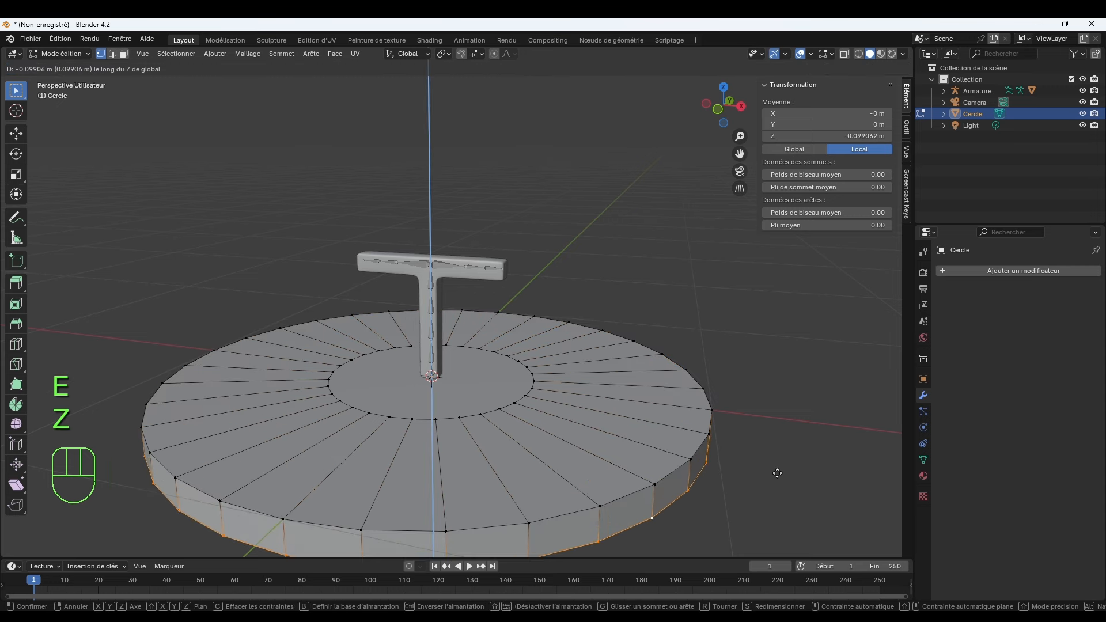
pyautogui.click(778, 488)
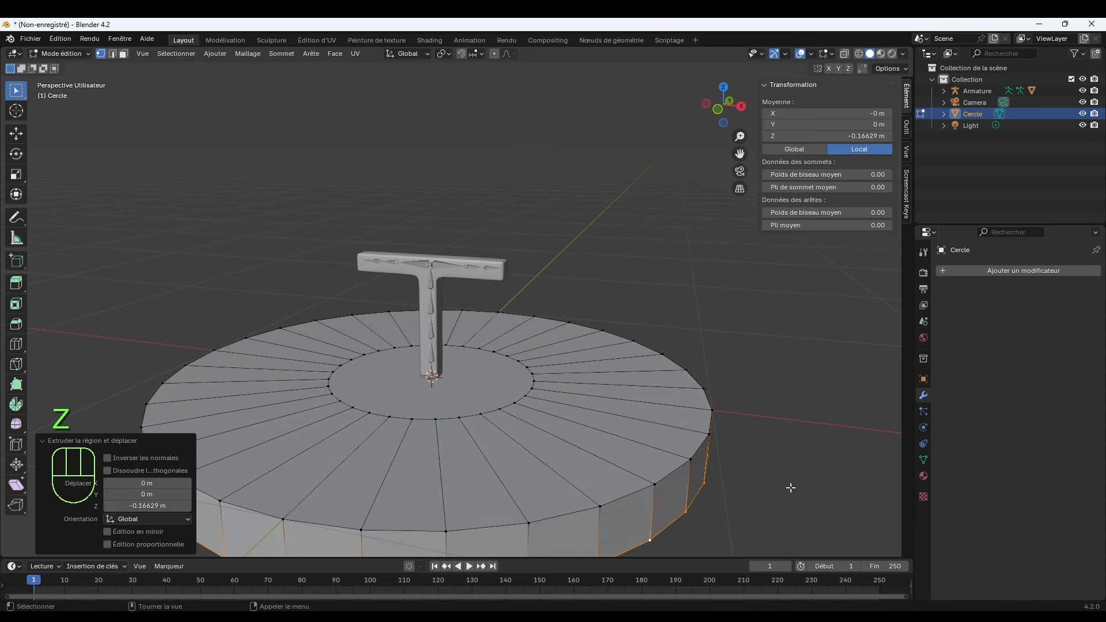
# Extrude the lower rim inward at a scale of about 0.48 and fill the underside's centre with a face.
pyautogui.moveTo(790, 487); pyautogui.dragTo(737, 329, button='middle')
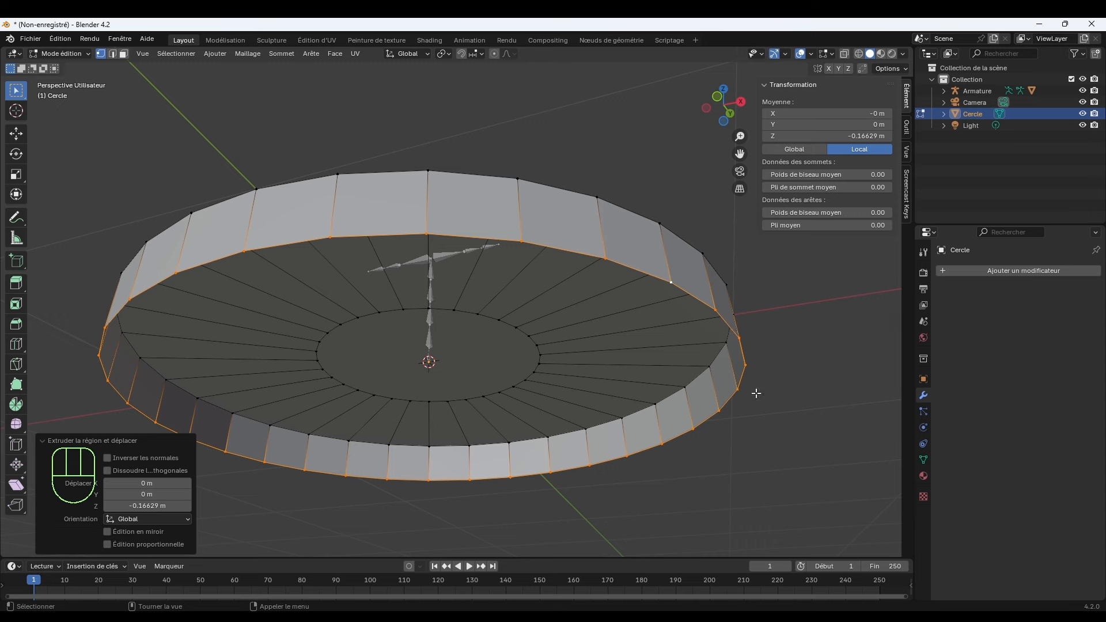
pyautogui.press('e')
pyautogui.press('s')
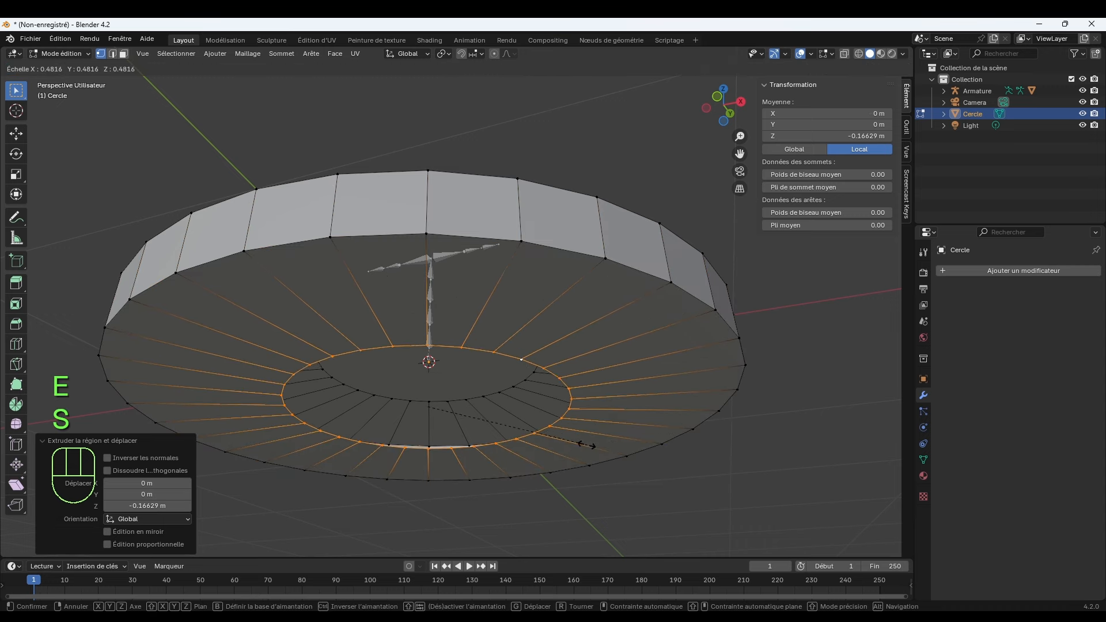
pyautogui.click(585, 445)
pyautogui.press('f')
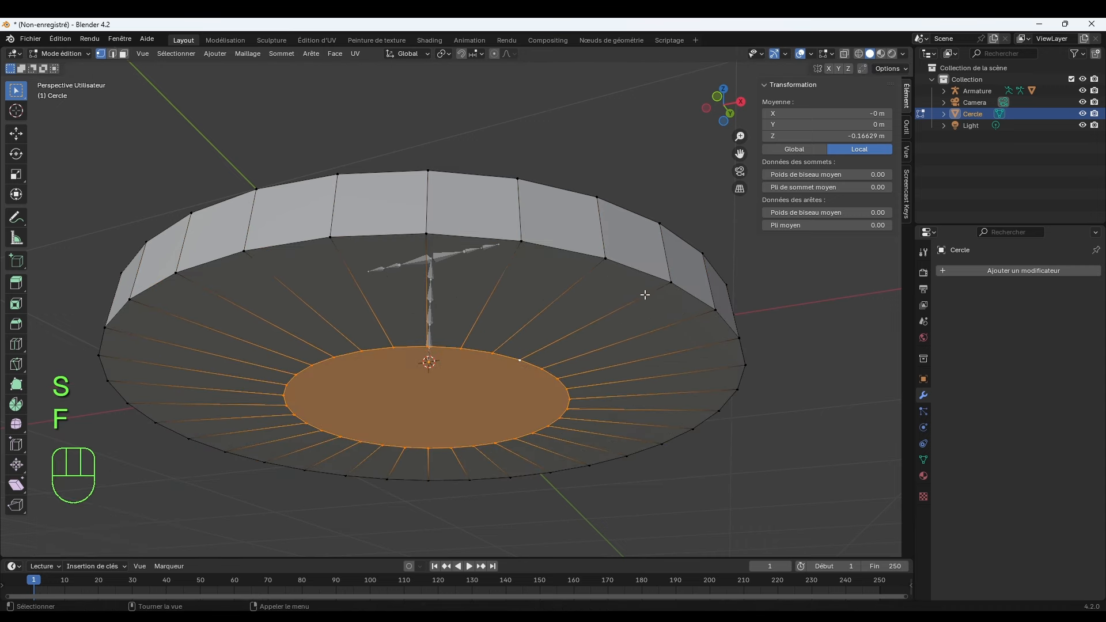
pyautogui.moveTo(647, 296); pyautogui.dragTo(662, 320, button='middle')
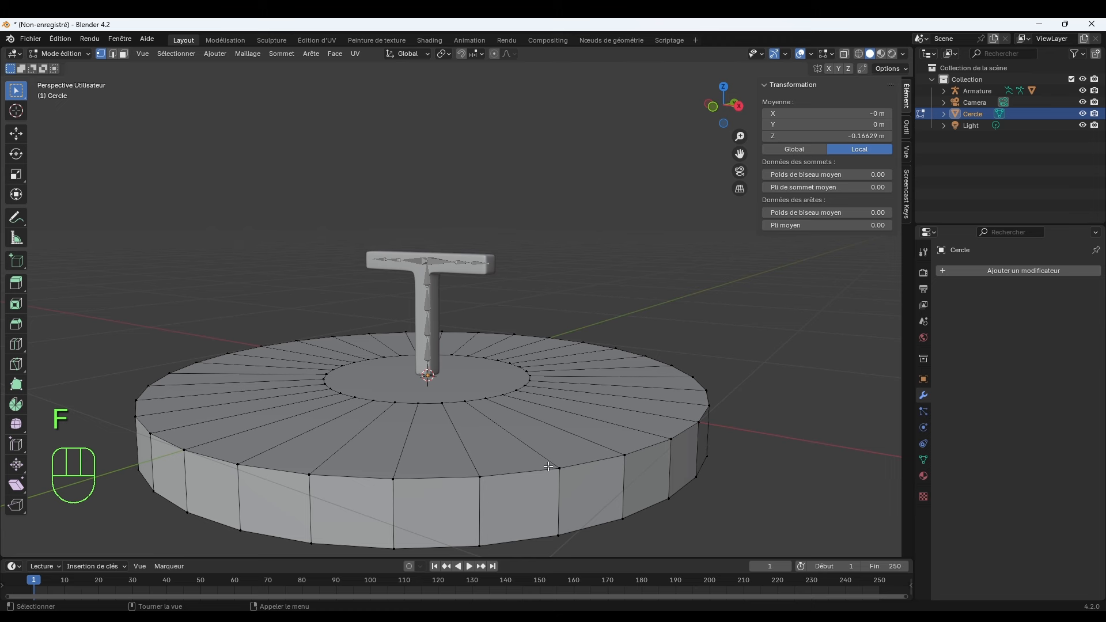
# Add a Bevel modifier (Biseau) to the disc and set its amount to 0.01 m.
pyautogui.click(1017, 269)
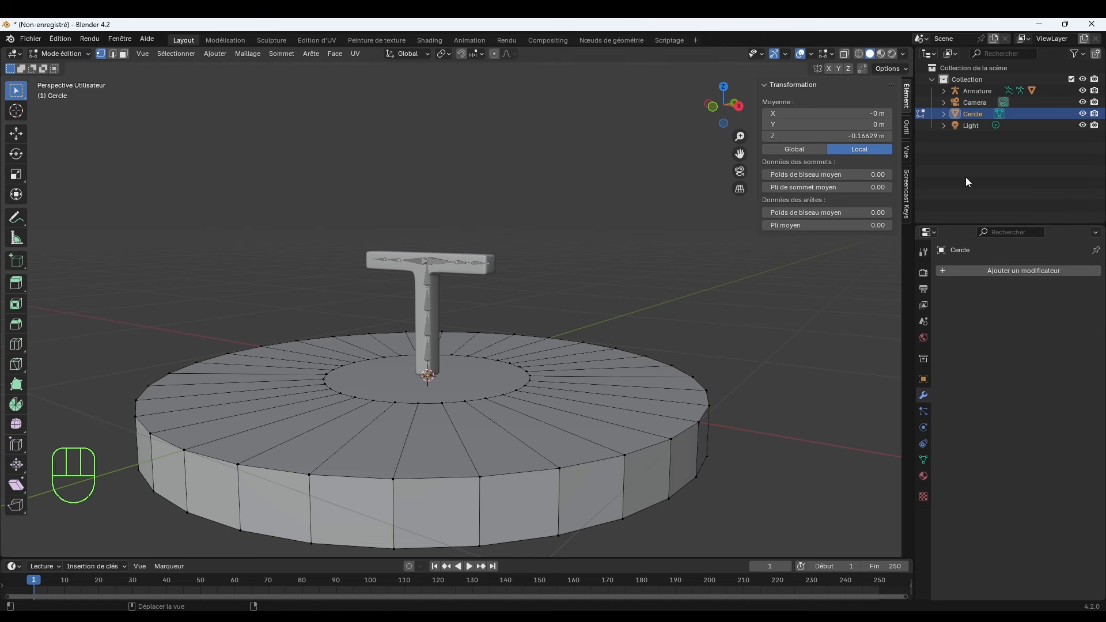
pyautogui.click(998, 270)
pyautogui.moveTo(963, 271)
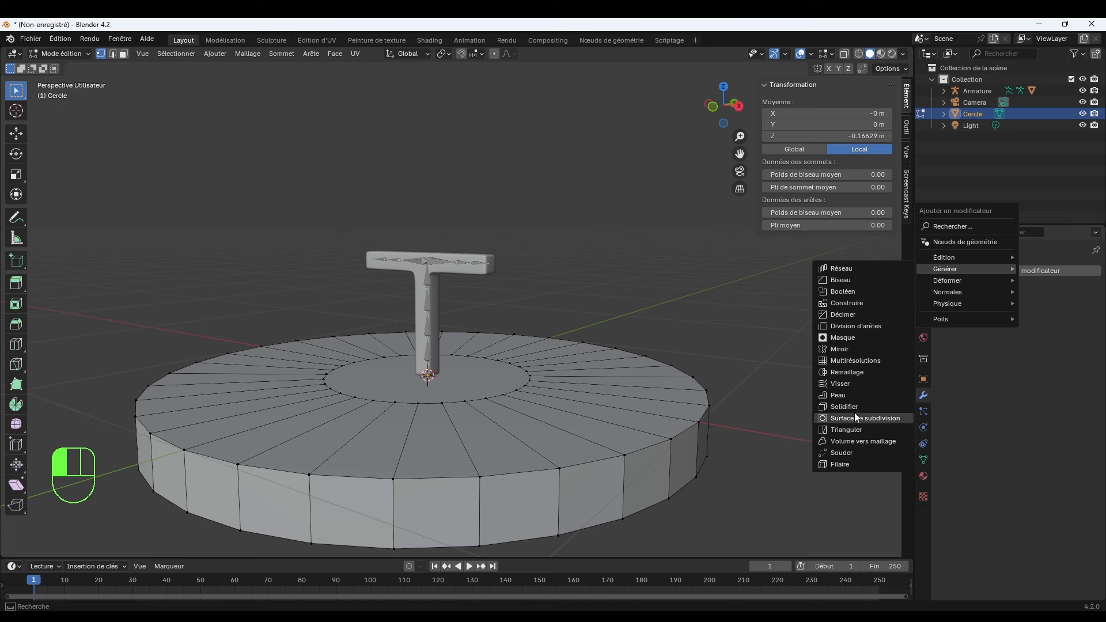
pyautogui.click(858, 282)
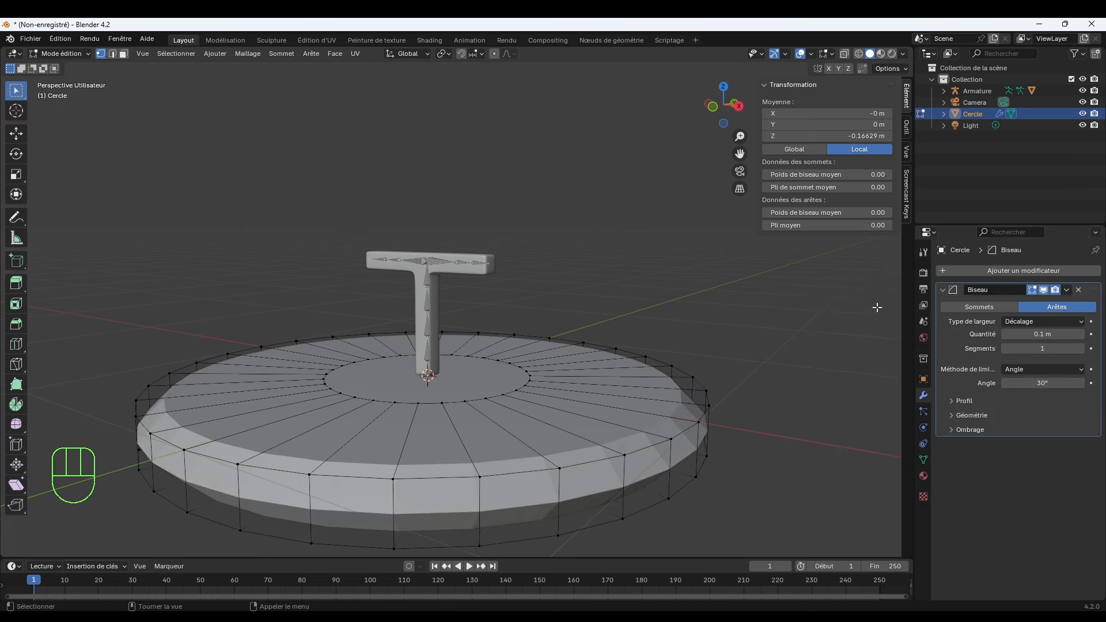
pyautogui.doubleClick(1057, 334)
pyautogui.write('/10')
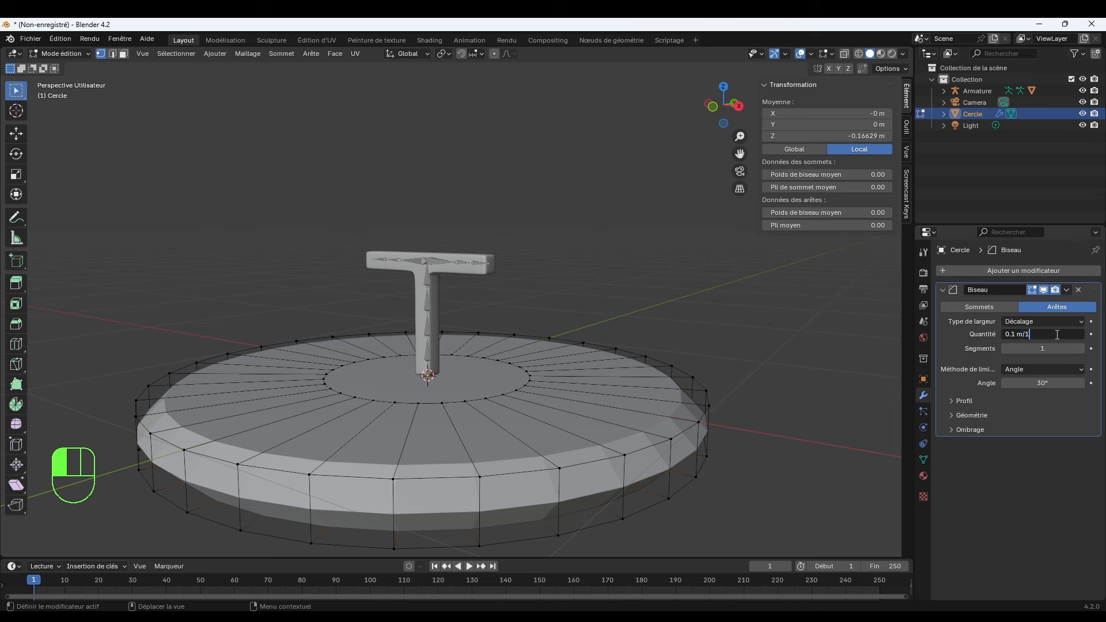
pyautogui.press('Return')
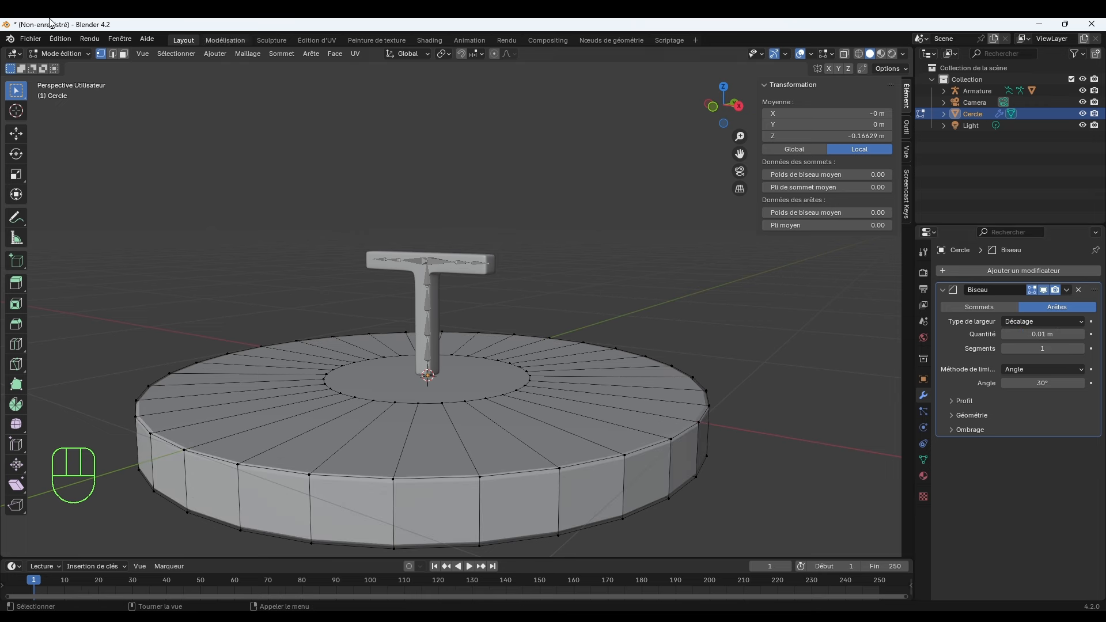
# In Object Mode, add a Subdivision Surface modifier to the disc with viewport and render levels of 3.
pyautogui.click(60, 53)
pyautogui.click(80, 69)
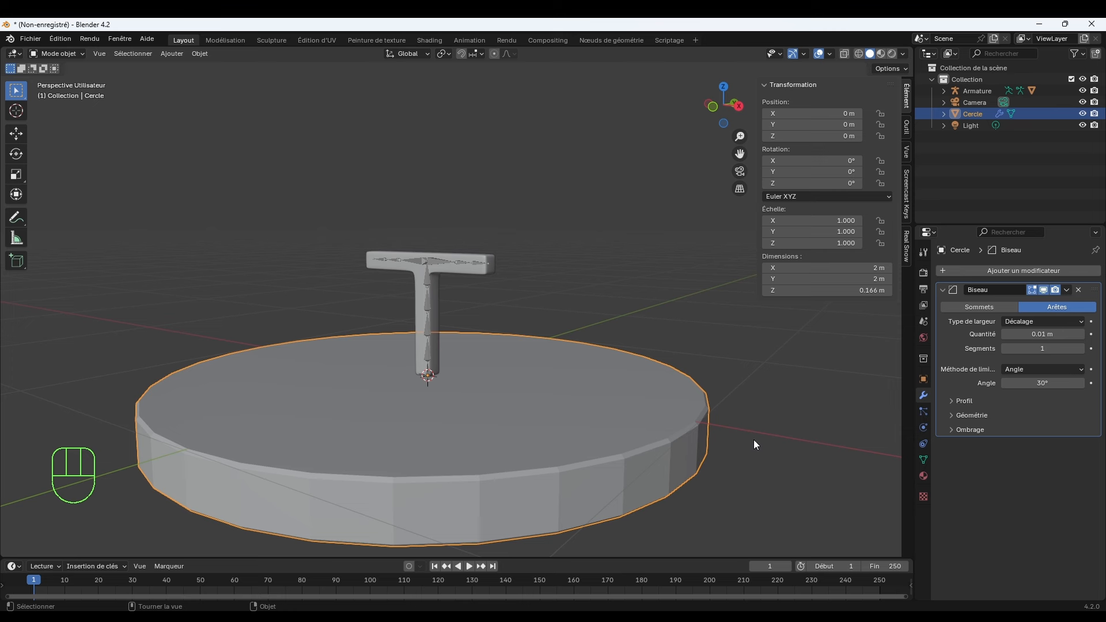
pyautogui.click(762, 417)
pyautogui.click(510, 441)
pyautogui.moveTo(550, 446); pyautogui.dragTo(584, 448, button='middle')
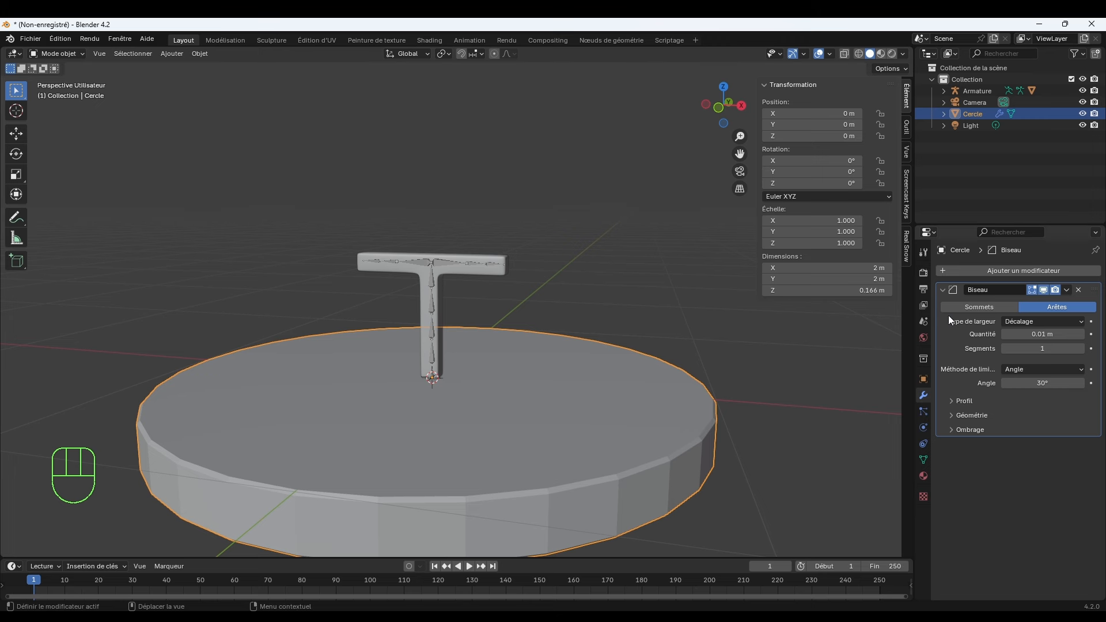
pyautogui.click(1038, 268)
pyautogui.moveTo(1038, 268)
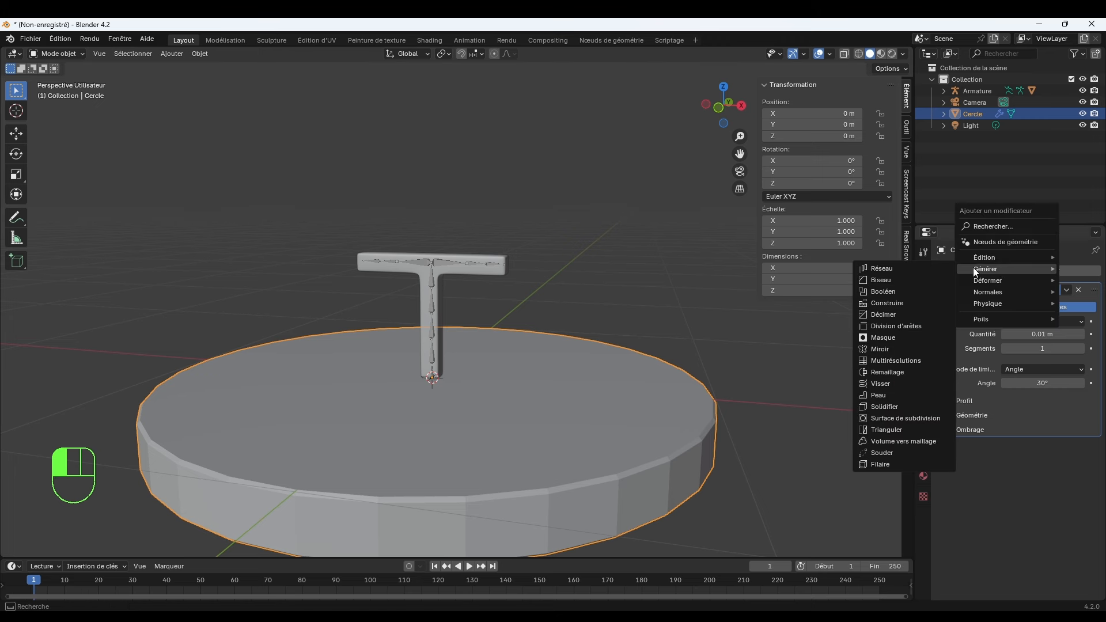
pyautogui.click(894, 418)
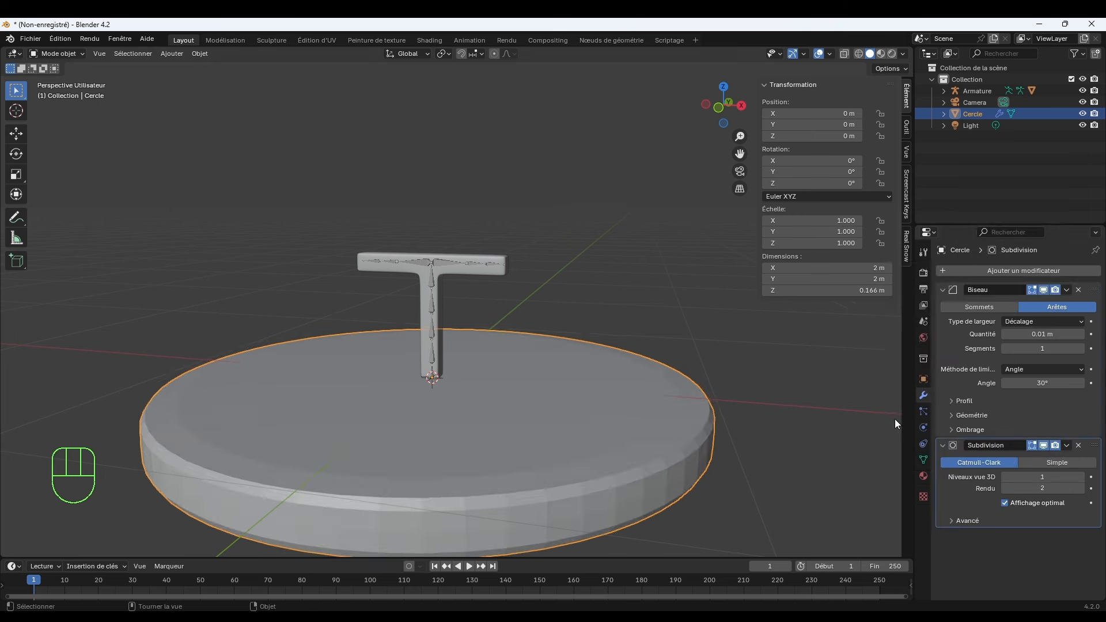
pyautogui.click(1081, 477)
pyautogui.click(1081, 477)
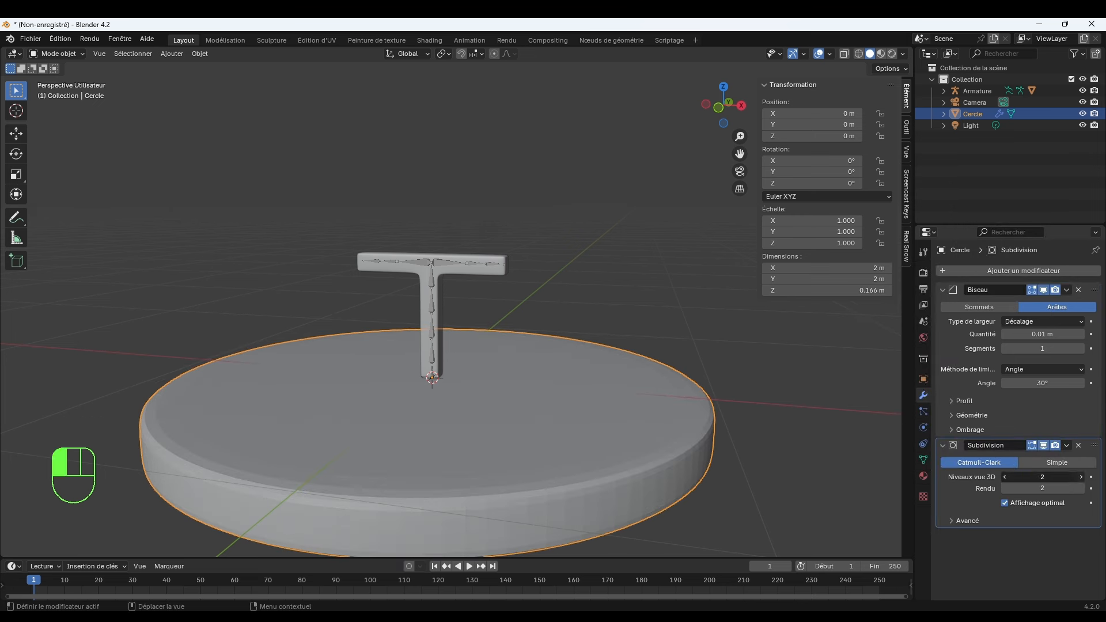
pyautogui.click(1081, 489)
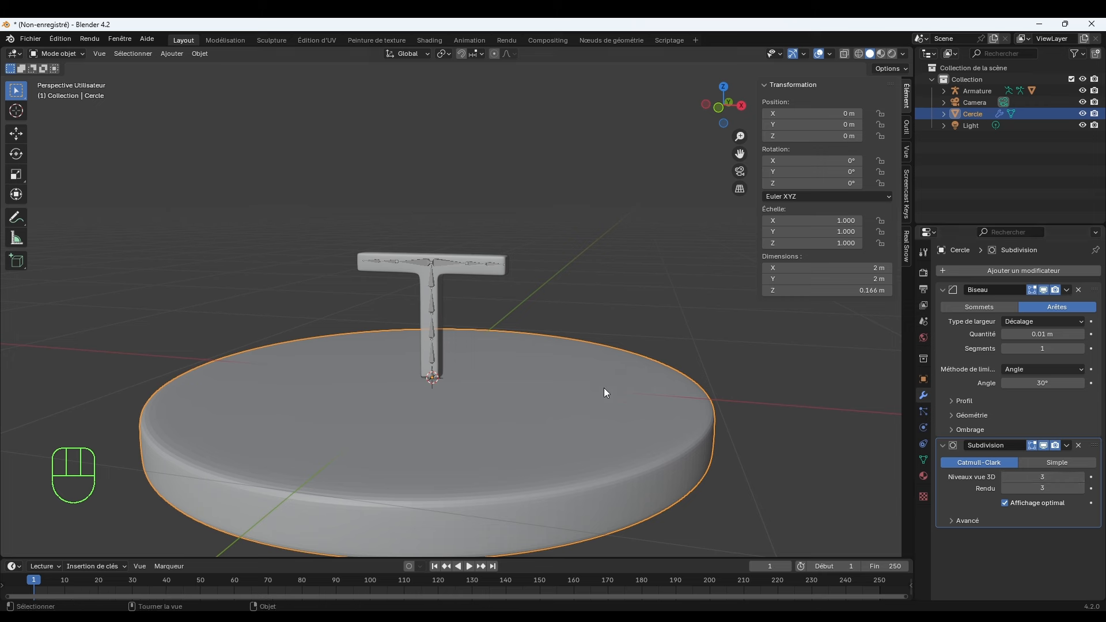
# Apply auto smooth shading (Ombrage lissé auto) to the disc and deselect it.
pyautogui.rightClick(614, 412)
pyautogui.click(575, 396)
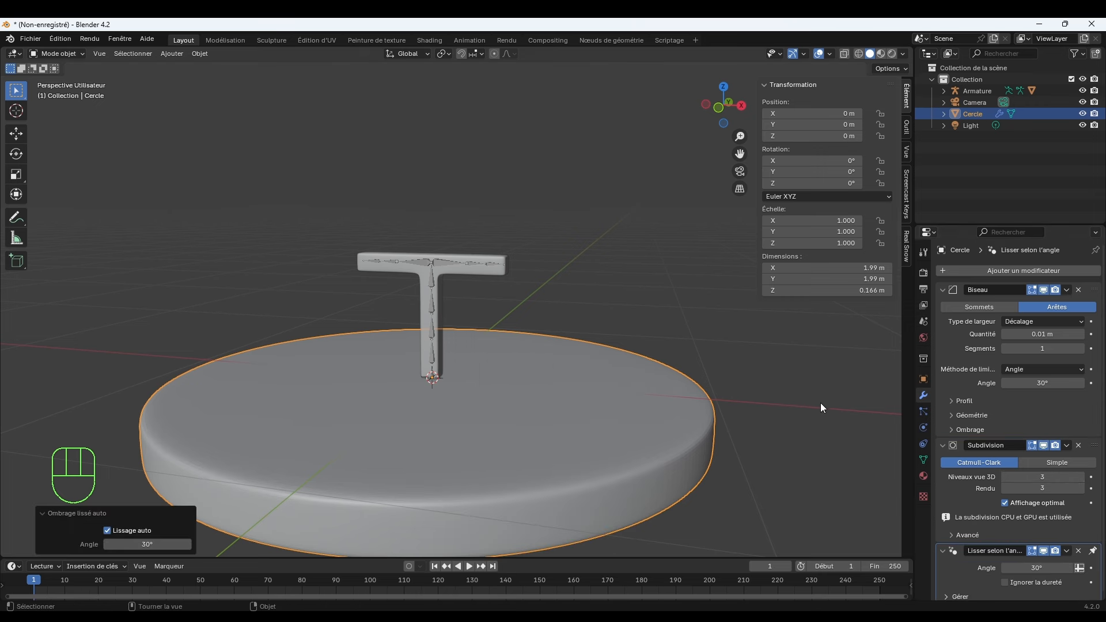
pyautogui.click(825, 393)
pyautogui.scroll(-2, 700, 431)
pyautogui.scroll(2, 700, 431)
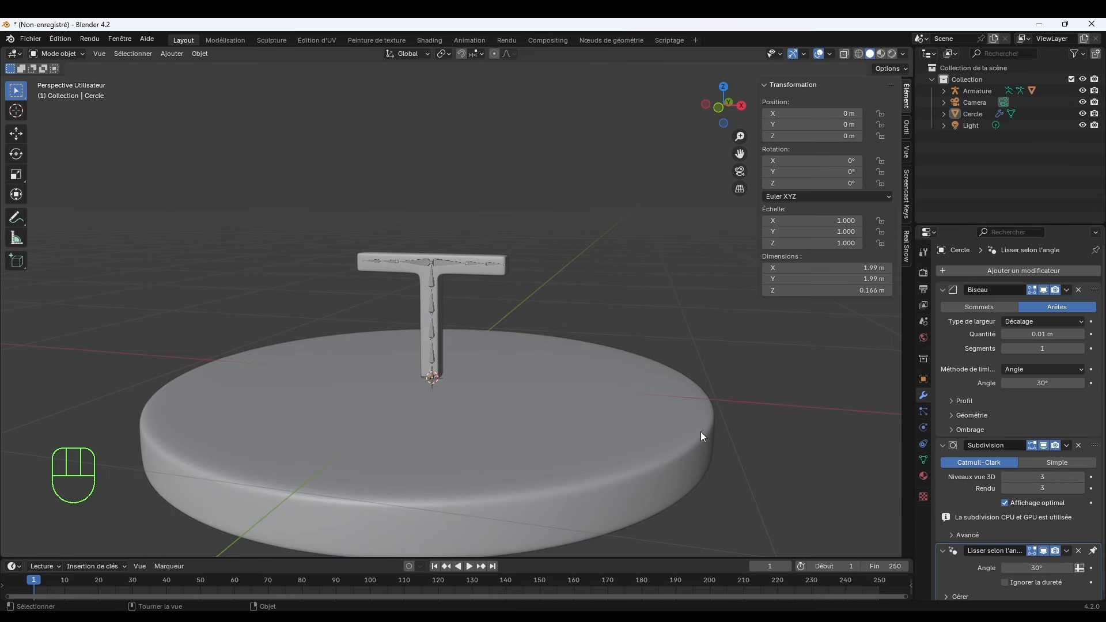
pyautogui.moveTo(701, 431); pyautogui.dragTo(713, 420, button='middle')
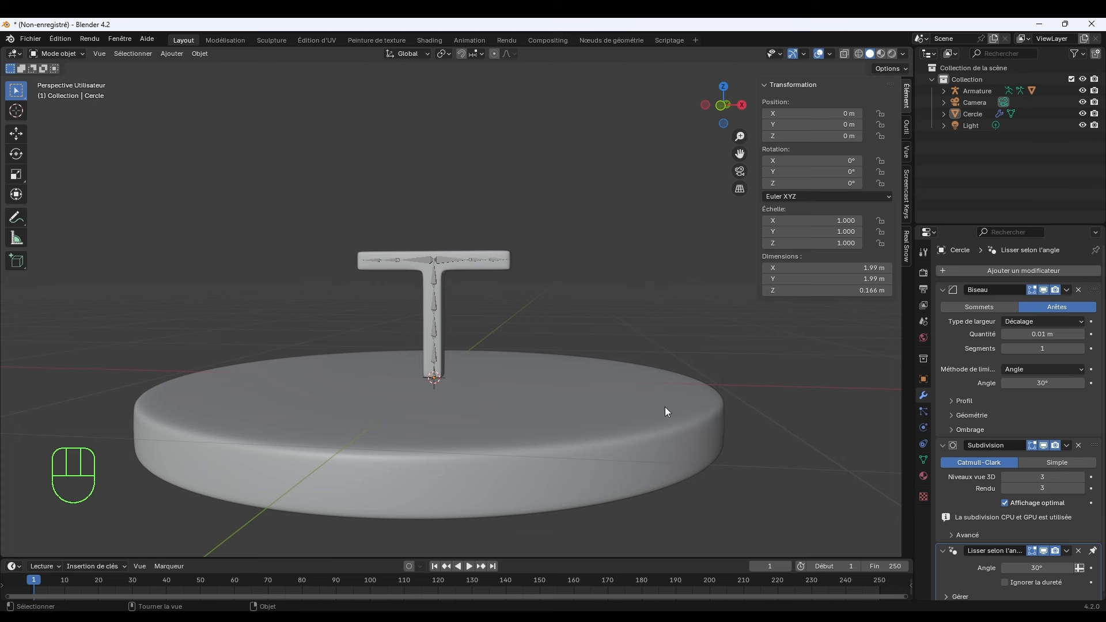
pyautogui.scroll(1, 665, 406)
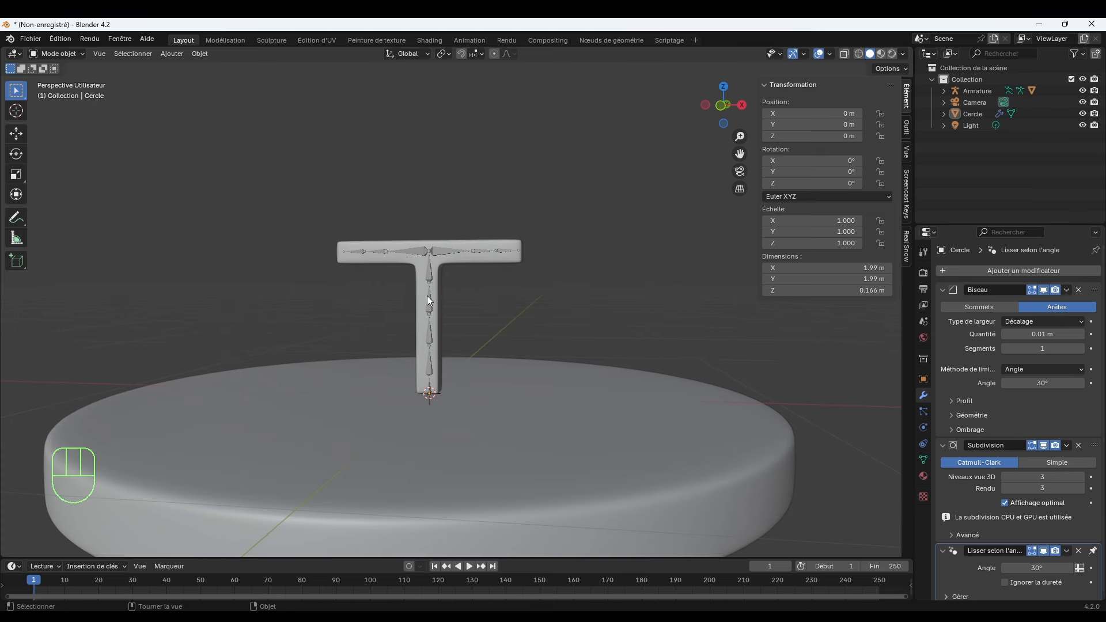
# Select the armature inside the T.
pyautogui.moveTo(472, 351); pyautogui.dragTo(476, 380, button='middle')
pyautogui.click(424, 389)
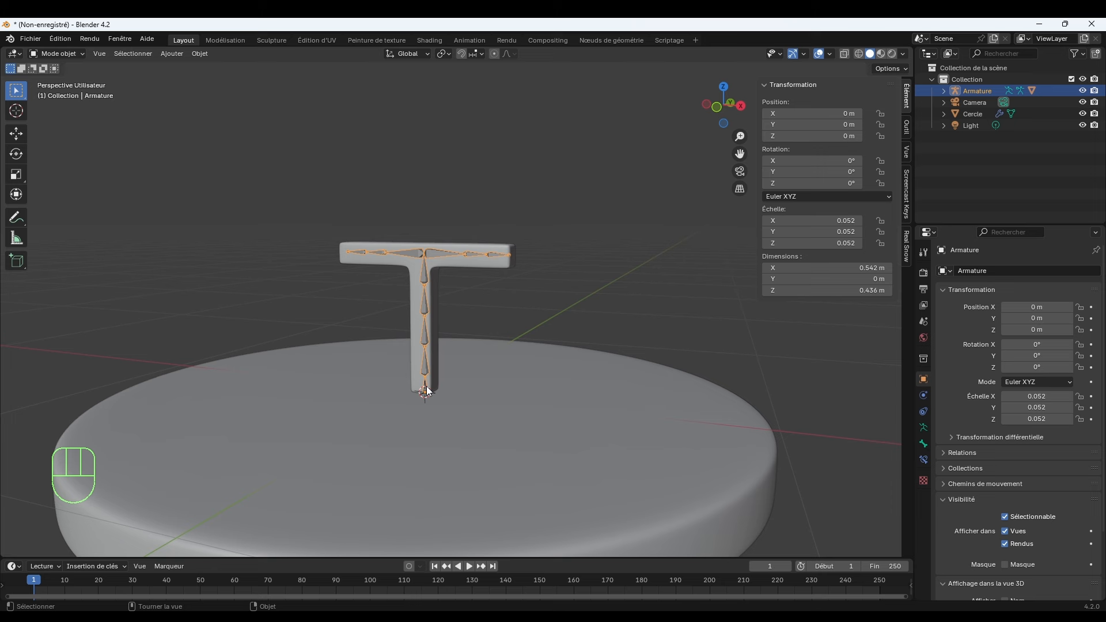
pyautogui.moveTo(461, 362); pyautogui.dragTo(495, 377, button='middle')
pyautogui.scroll(-2, 489, 376)
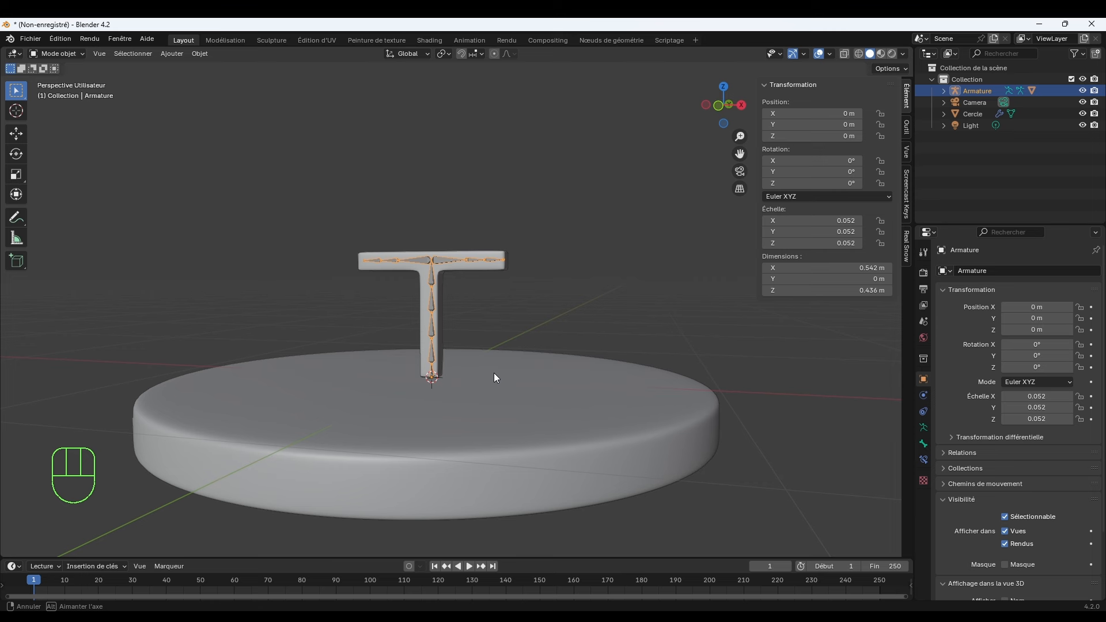
pyautogui.scroll(1, 495, 378)
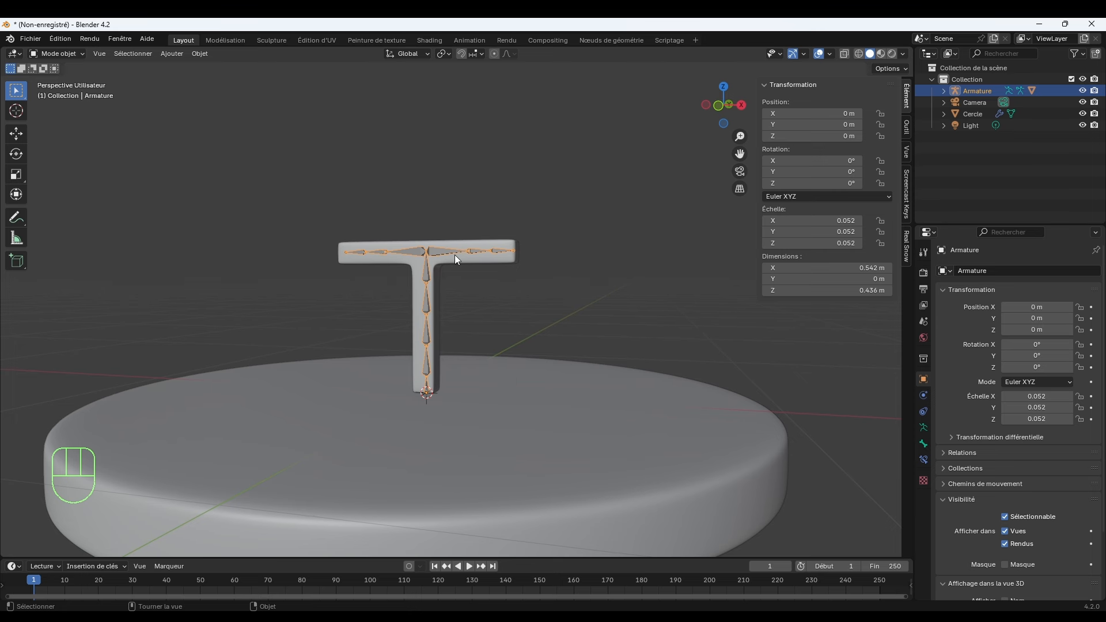
# Switch the armature to Pose Mode, select the lowest bone of the T's stem and insert a keyframe for it at frame 1.
pyautogui.scroll(1, 454, 255)
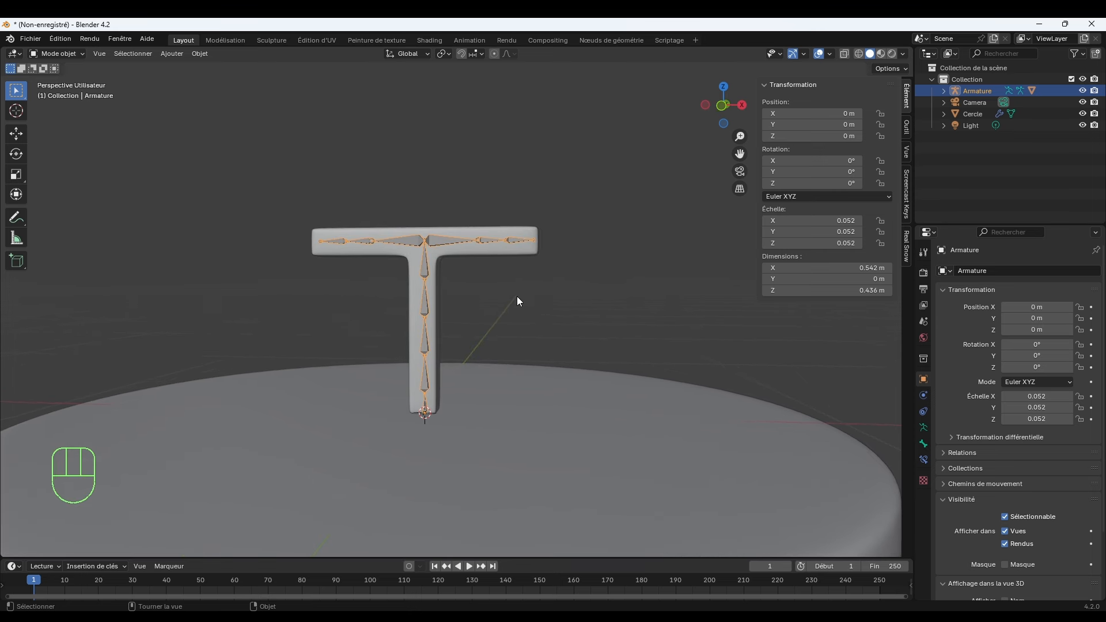
pyautogui.scroll(1, 516, 296)
pyautogui.keyDown('shift'); pyautogui.moveTo(532, 293); pyautogui.dragTo(505, 302, button='middle'); pyautogui.keyUp('shift')
pyautogui.scroll(1, 489, 307)
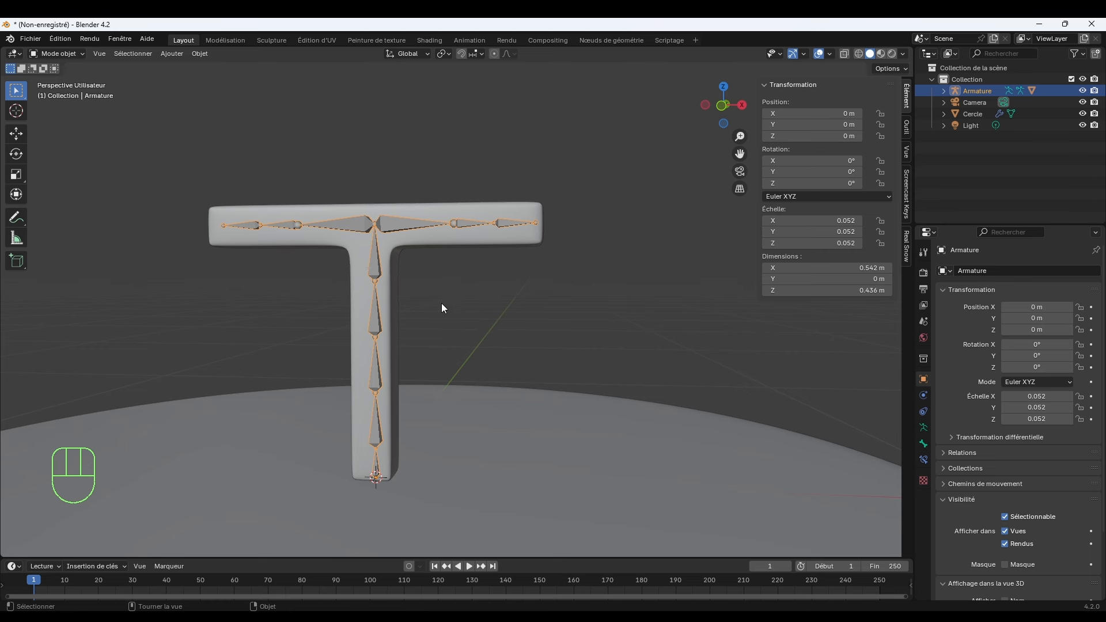
pyautogui.hotkey('ctrl', 'Tab')
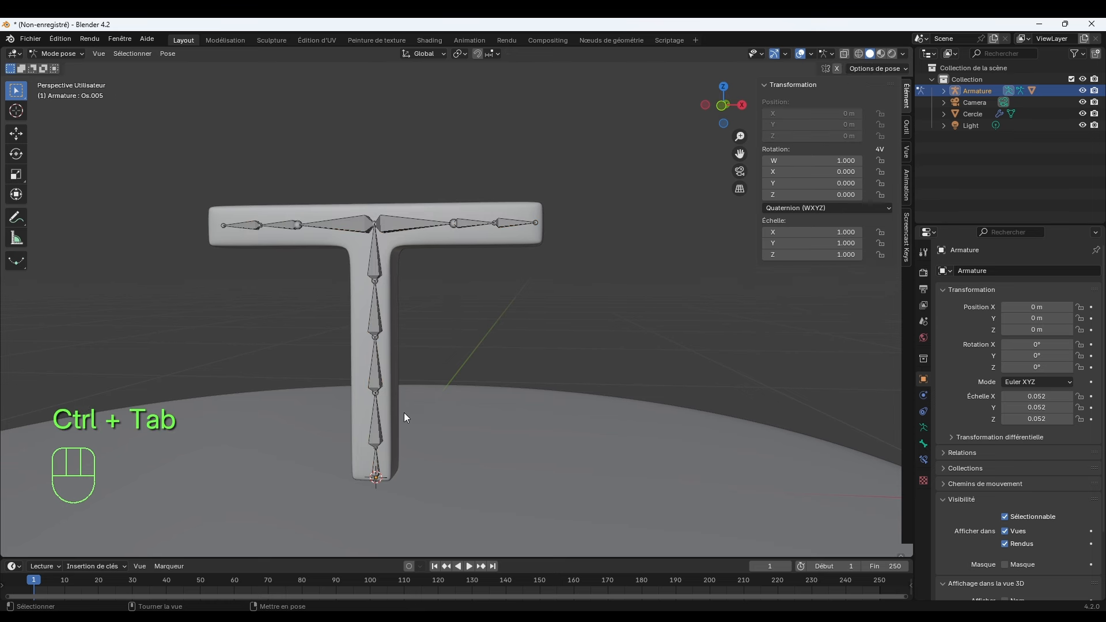
pyautogui.click(374, 470)
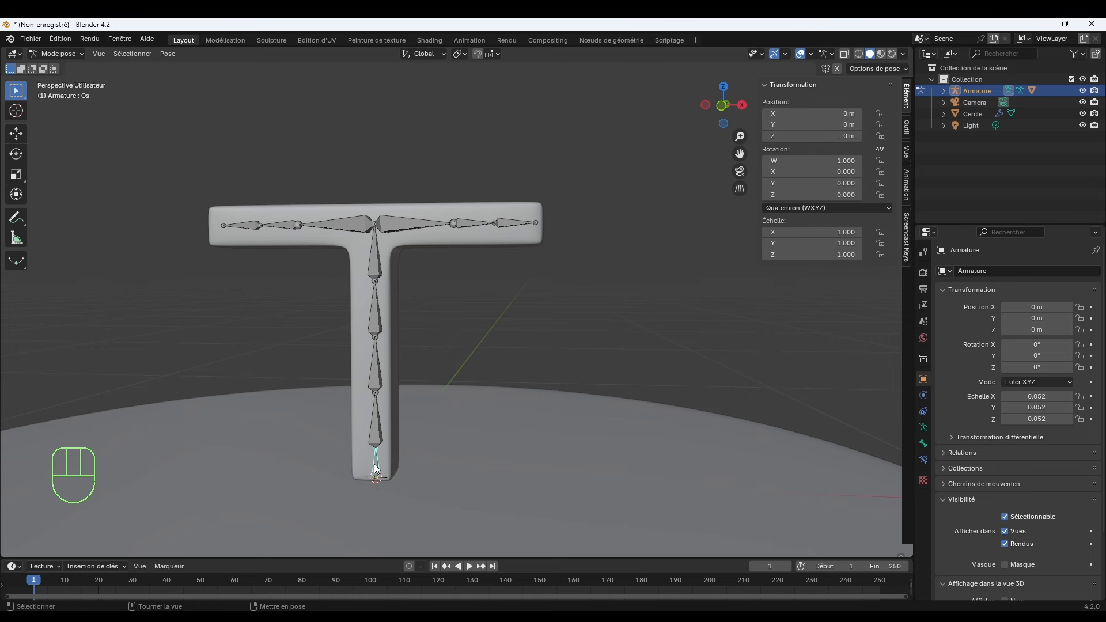
pyautogui.moveTo(376, 469)
pyautogui.mouseDown(button='middle')
pyautogui.moveTo(422, 469)
pyautogui.moveTo(380, 472)
pyautogui.mouseUp(button='middle')
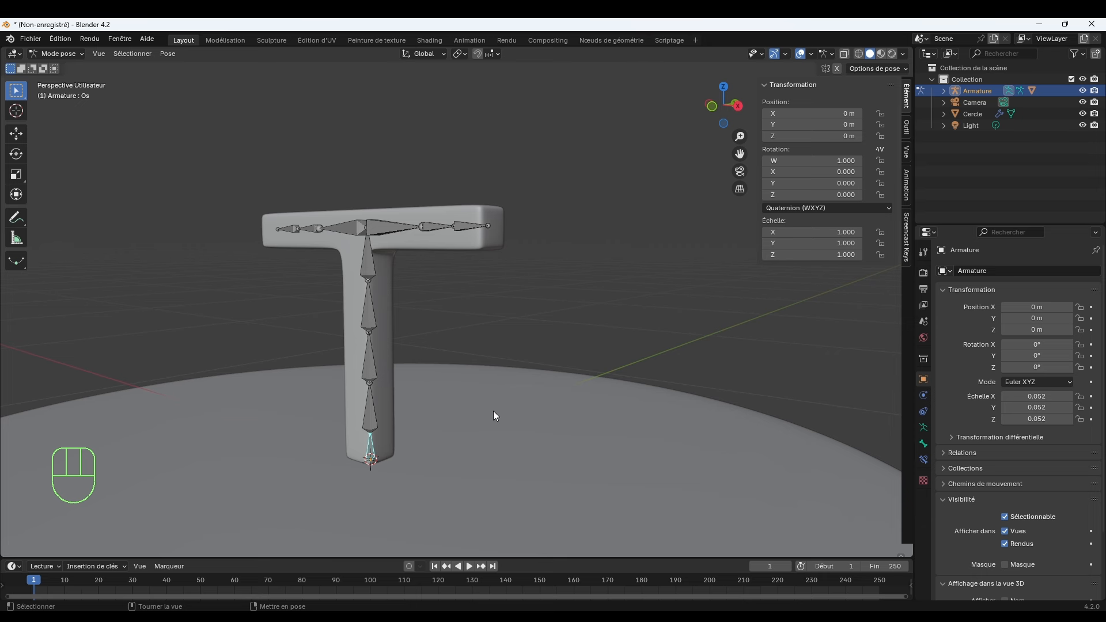
pyautogui.press('i')
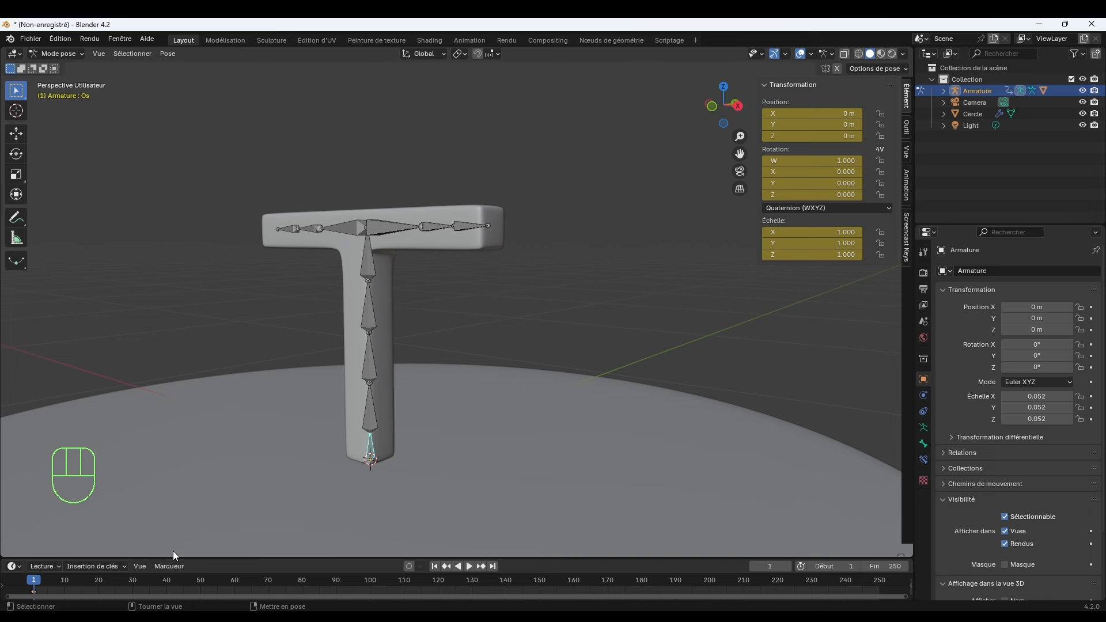
# Change the enlarged timeline area to the Graph Editor (Éditeur de graphes) and expand the keyed bone's animation channels.
pyautogui.moveTo(179, 556); pyautogui.dragTo(179, 525)
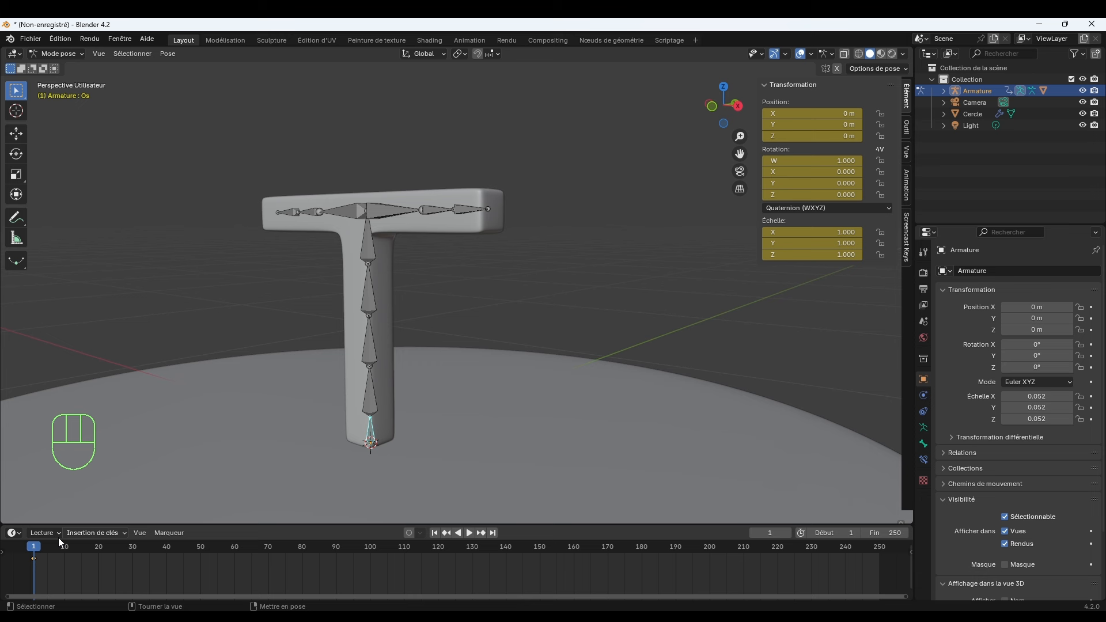
pyautogui.click(14, 533)
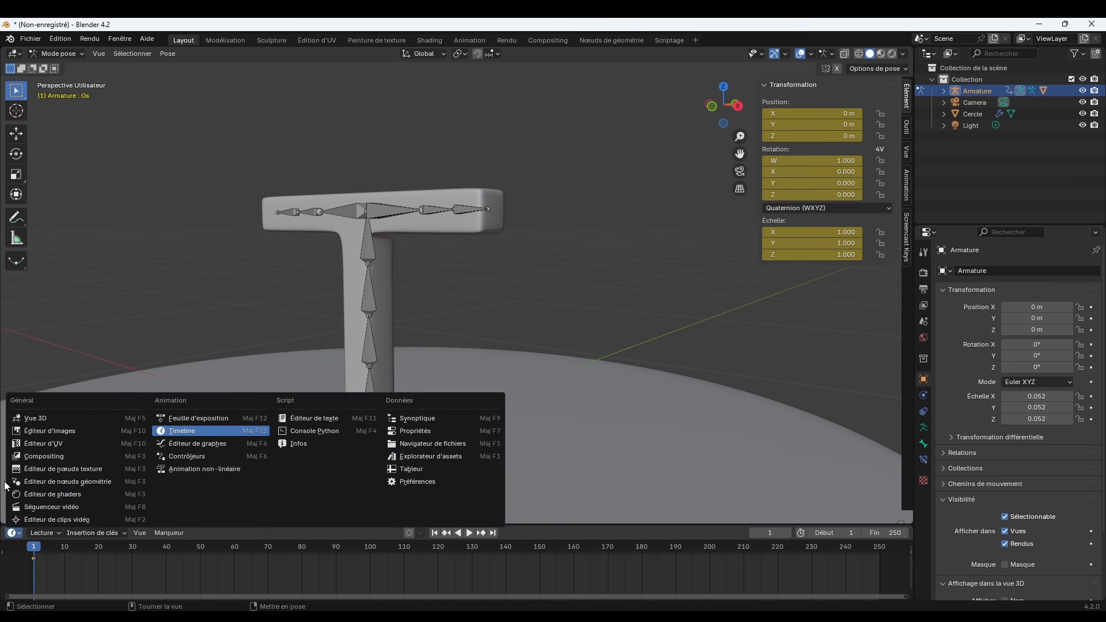
pyautogui.click(191, 442)
pyautogui.click(58, 589)
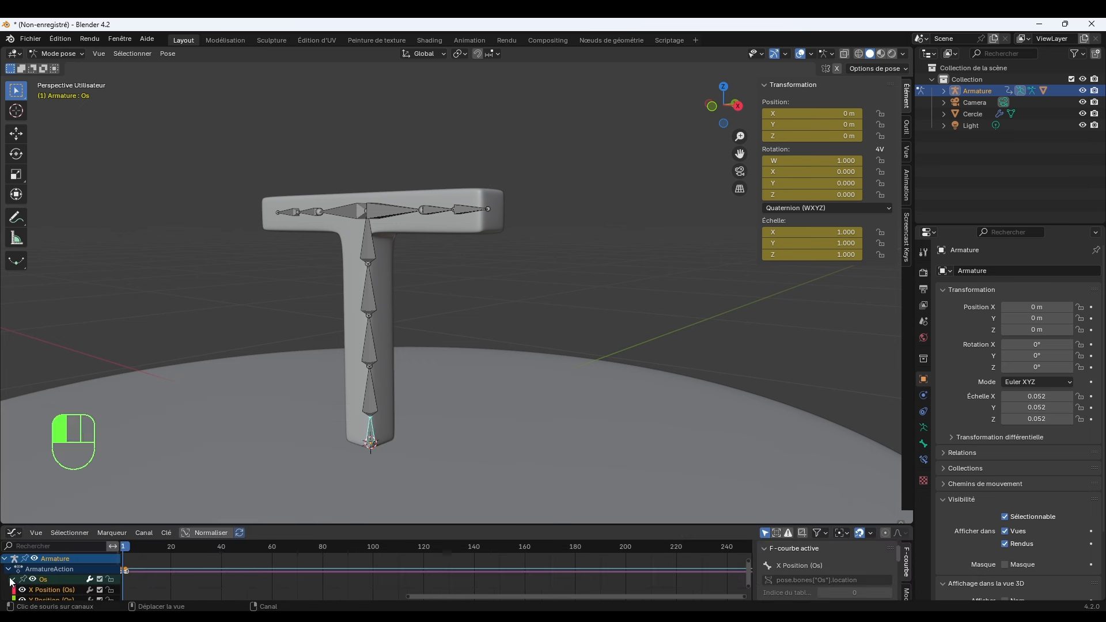
# Delete the X, Y and Z scale (Échelle) channels of the lowest bone, keeping its position and rotation channels.
pyautogui.moveTo(222, 525); pyautogui.dragTo(222, 425)
pyautogui.moveTo(68, 592); pyautogui.dragTo(45, 561)
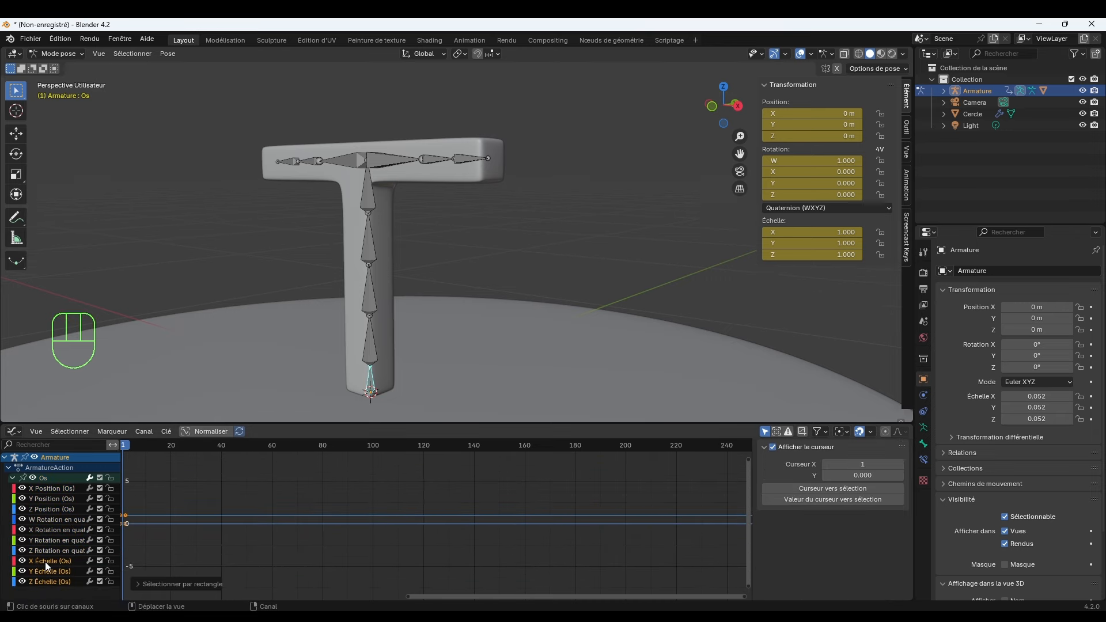
pyautogui.press('Delete')
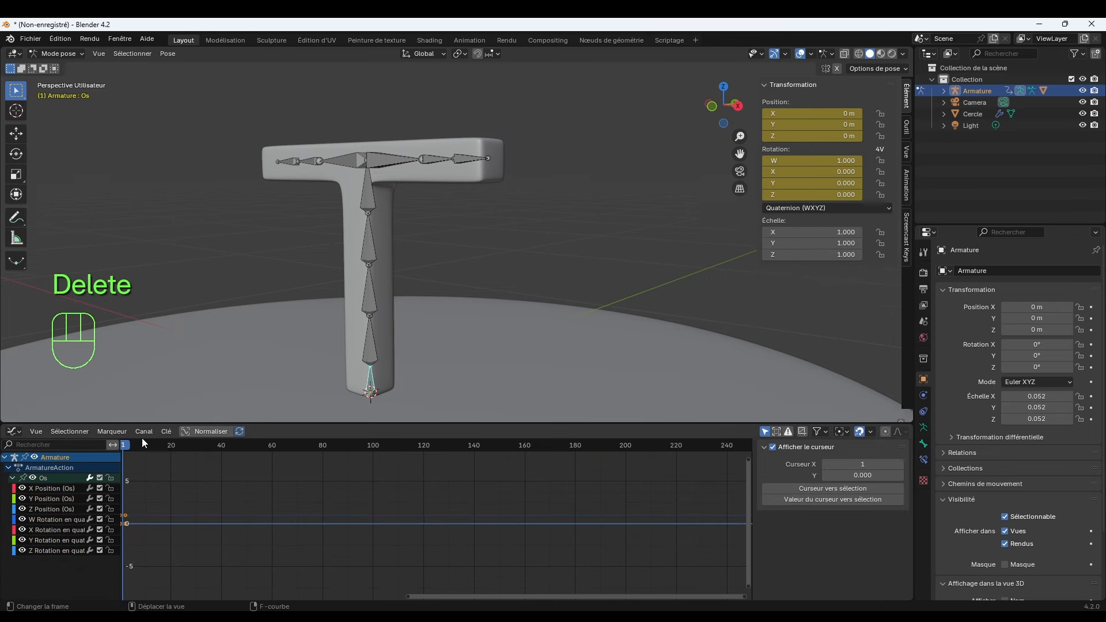
# Shrink the Graph Editor area and switch it back to the Timeline.
pyautogui.moveTo(223, 425); pyautogui.dragTo(230, 520)
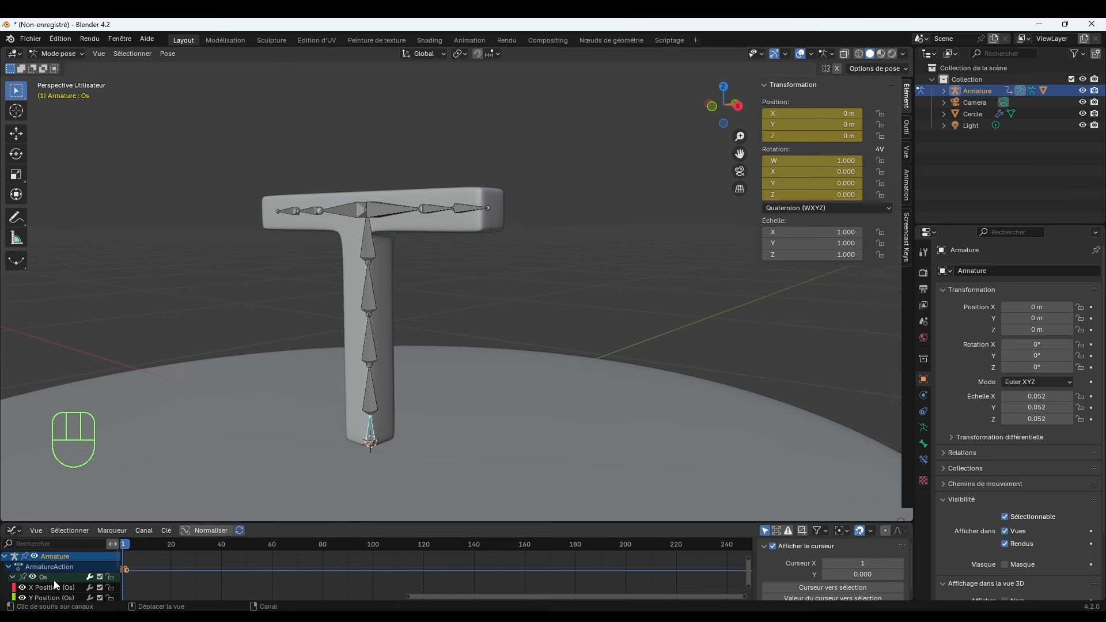
pyautogui.click(14, 530)
pyautogui.click(179, 427)
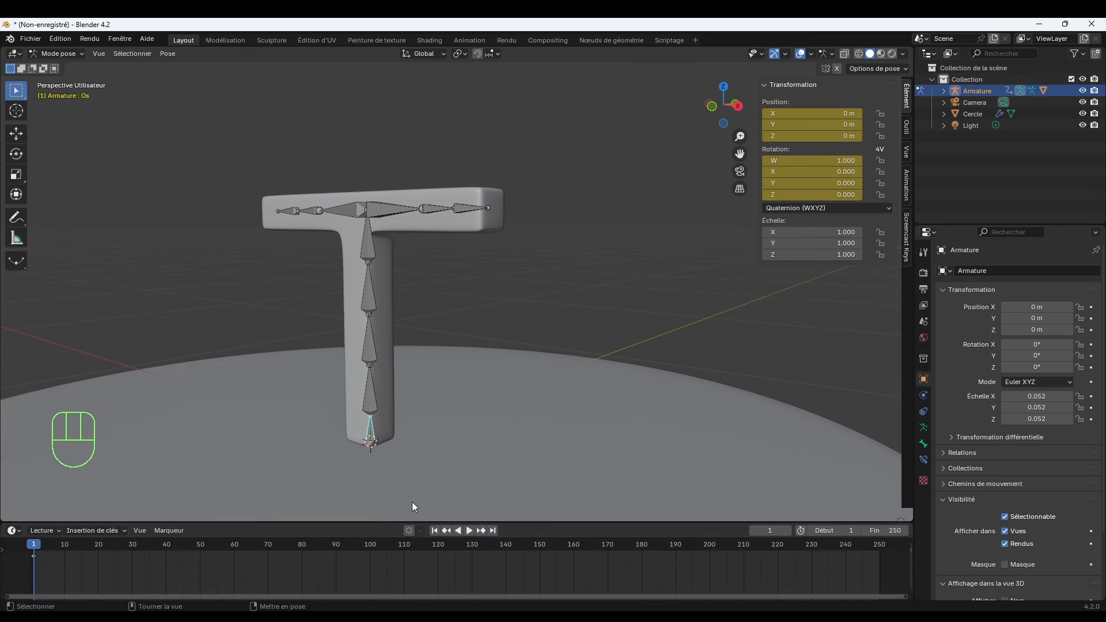
# Move the lowest bone's keyframe from frame 1 to frame 25 and shift it further along the timeline.
pyautogui.click(35, 556)
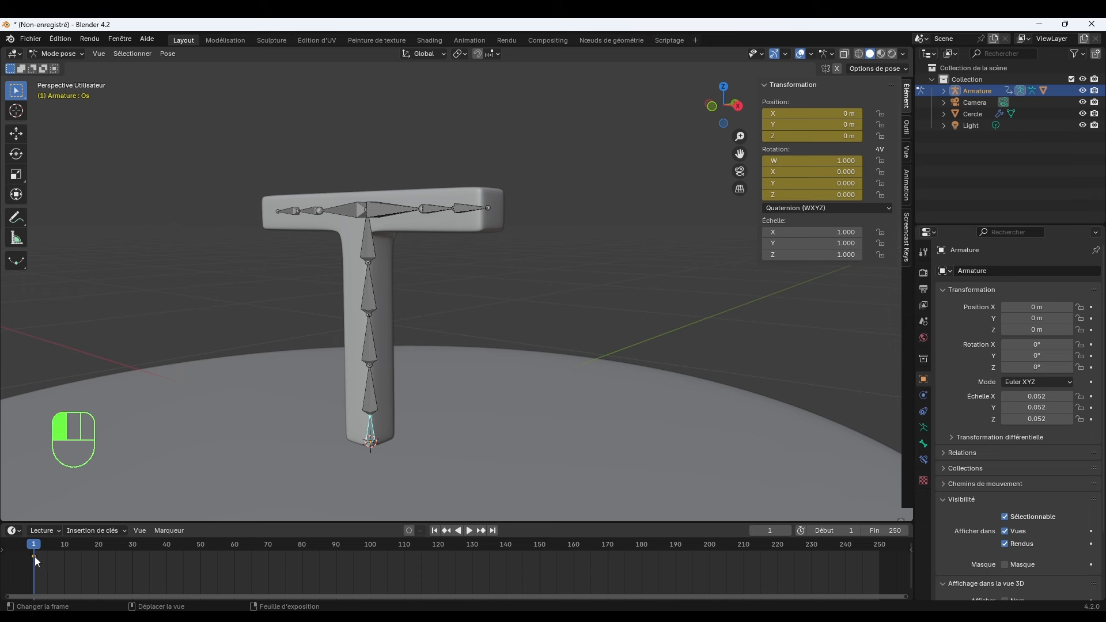
pyautogui.press('g')
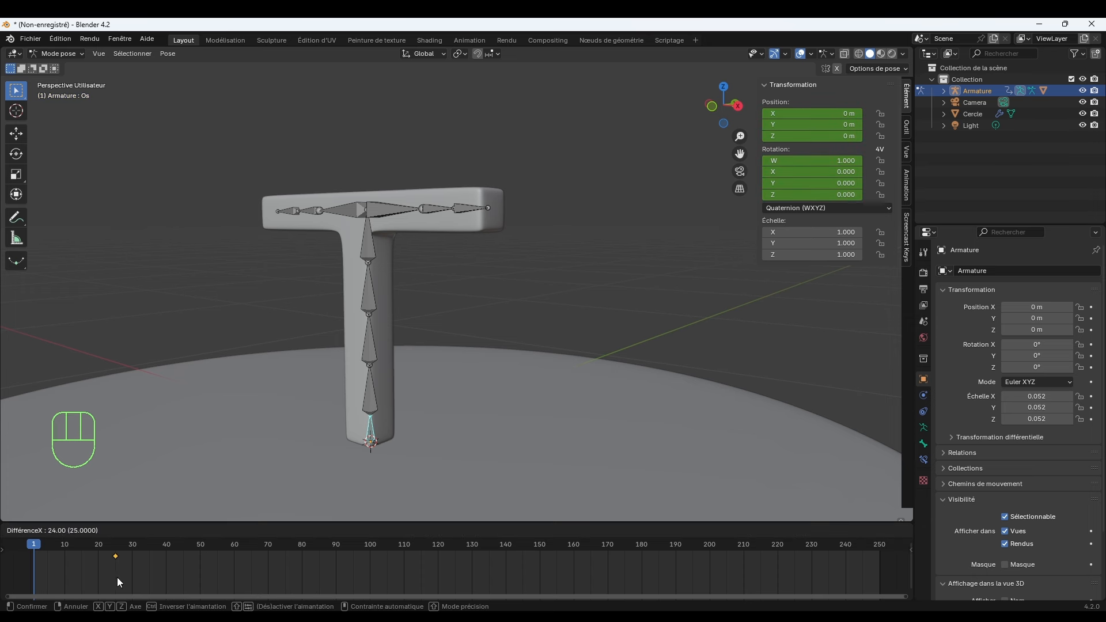
pyautogui.click(116, 577)
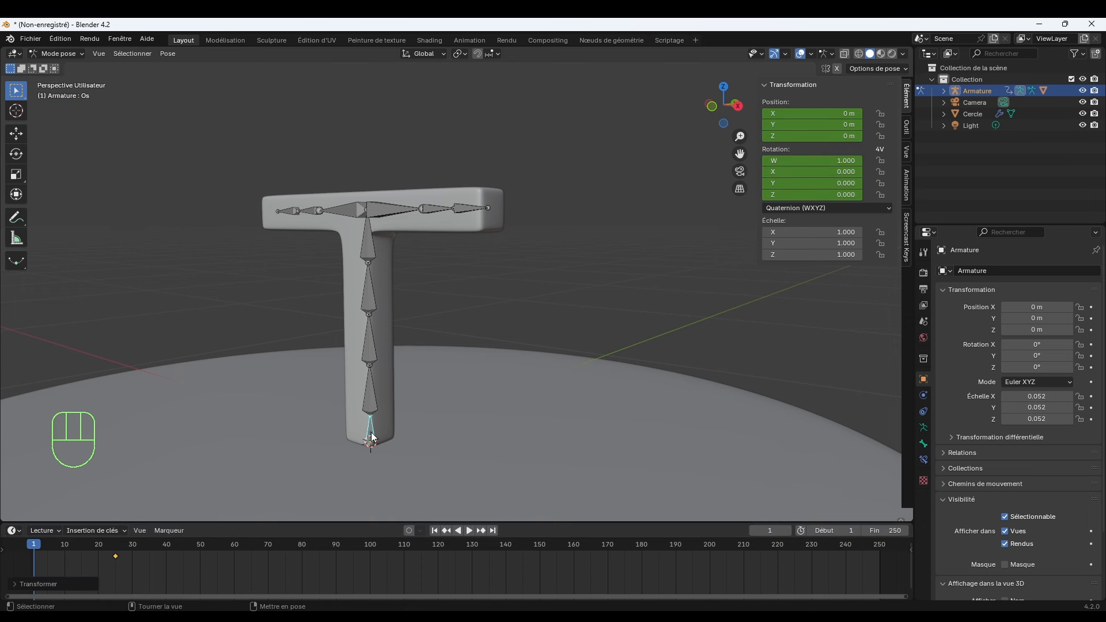
pyautogui.press('g')
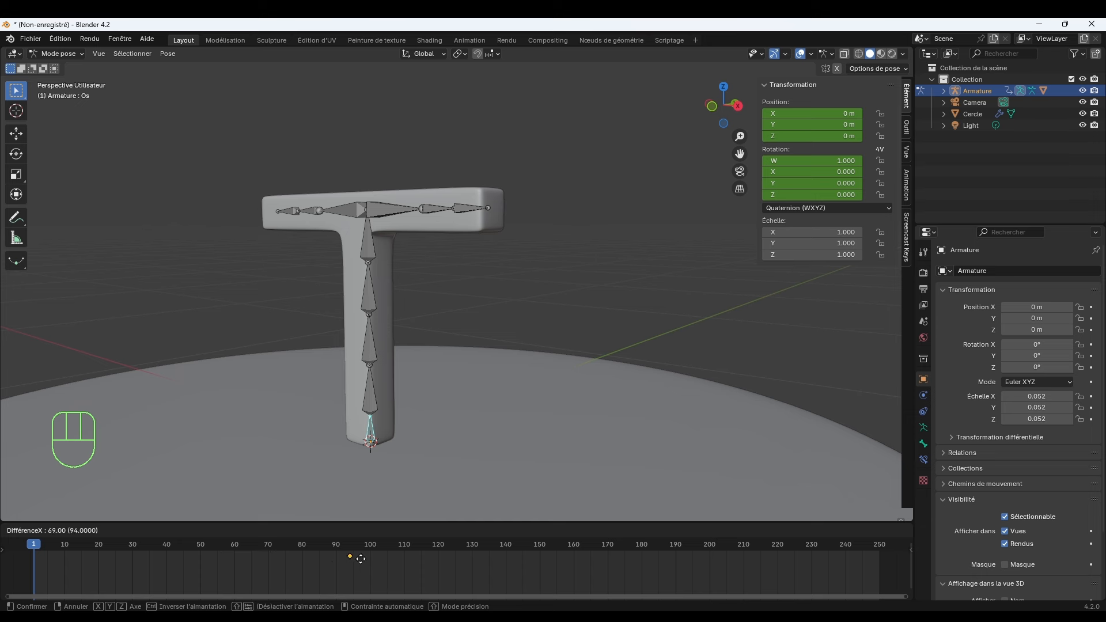
# Place the bone's selected keyframe at frame 100 and set the current frame to 50.
pyautogui.click(371, 563)
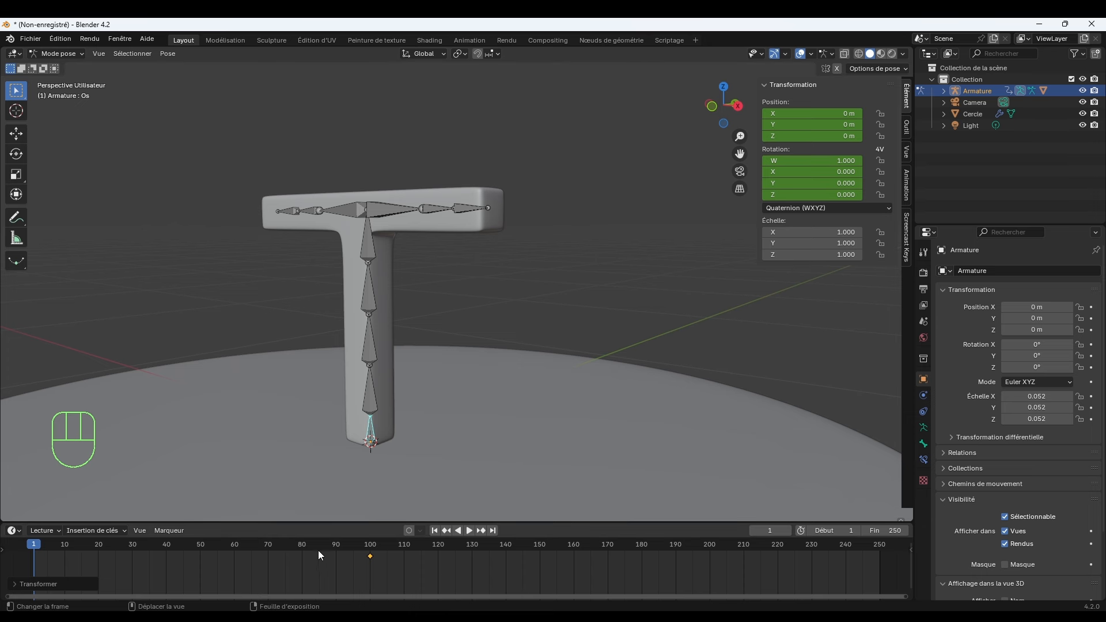
pyautogui.moveTo(318, 551); pyautogui.dragTo(201, 561)
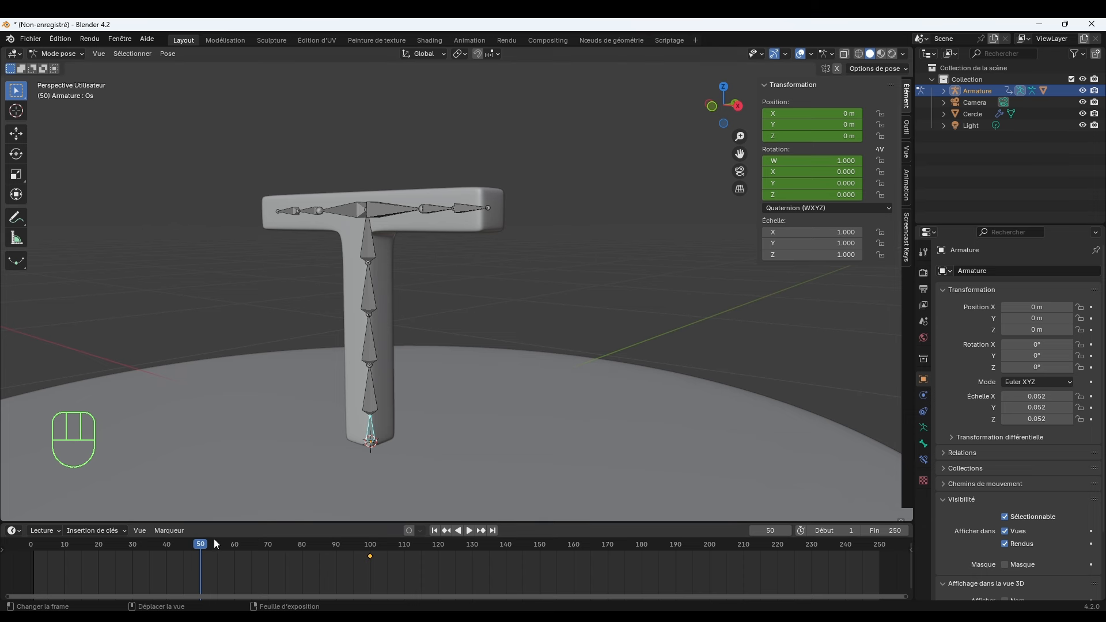
pyautogui.press('g')
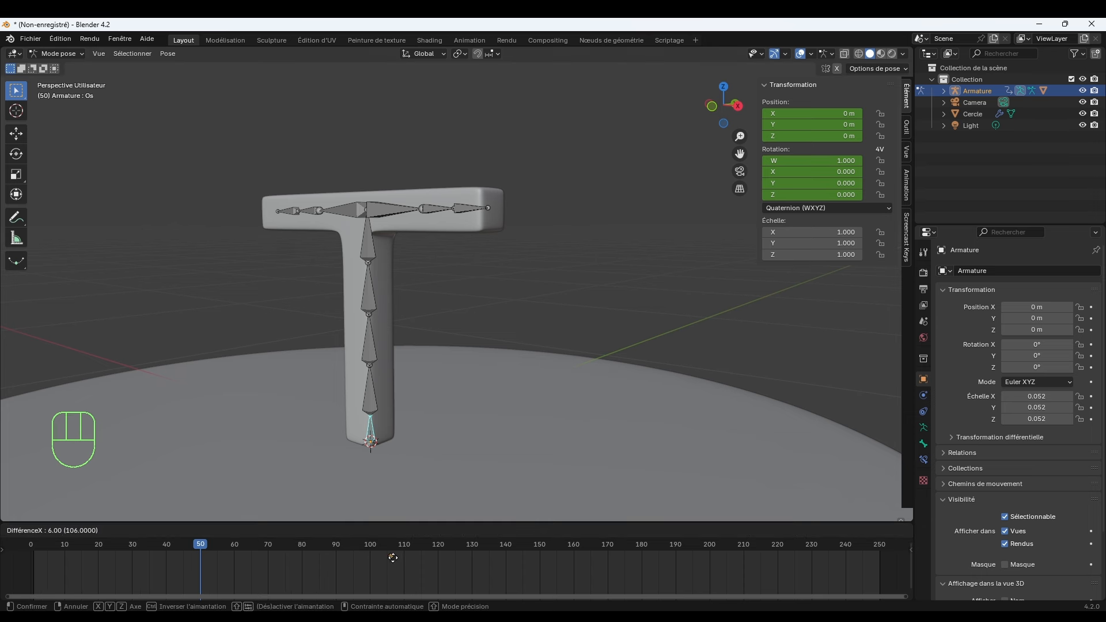
pyautogui.click(372, 566)
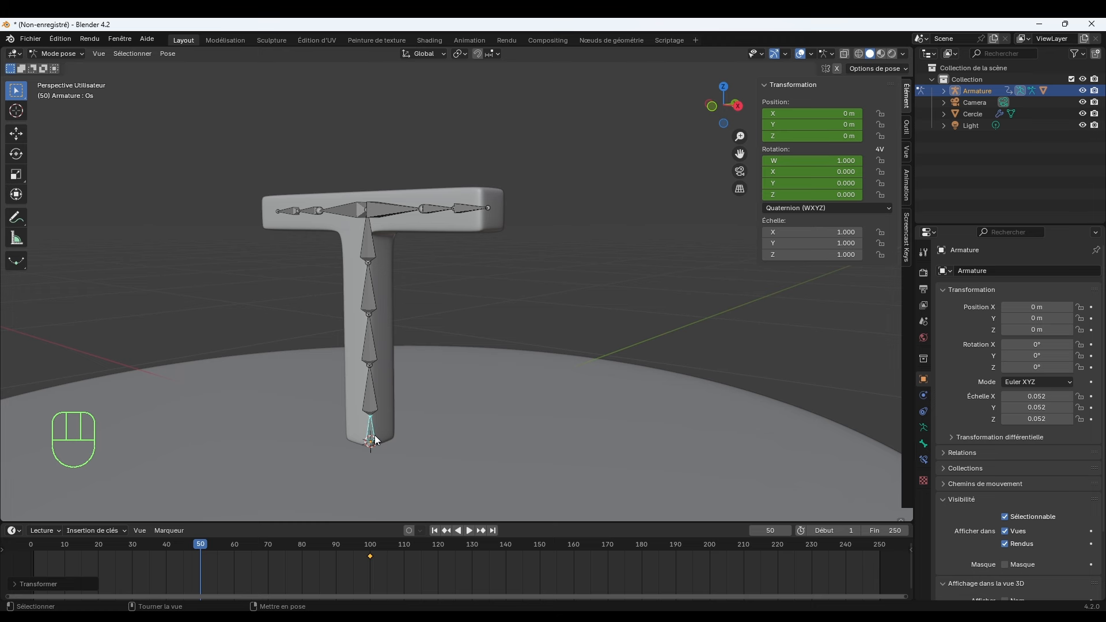
# Move the base bone about 0.283 m along global Y and try to insert a keyframe at frame 50 for only the selected channels.
pyautogui.press('g')
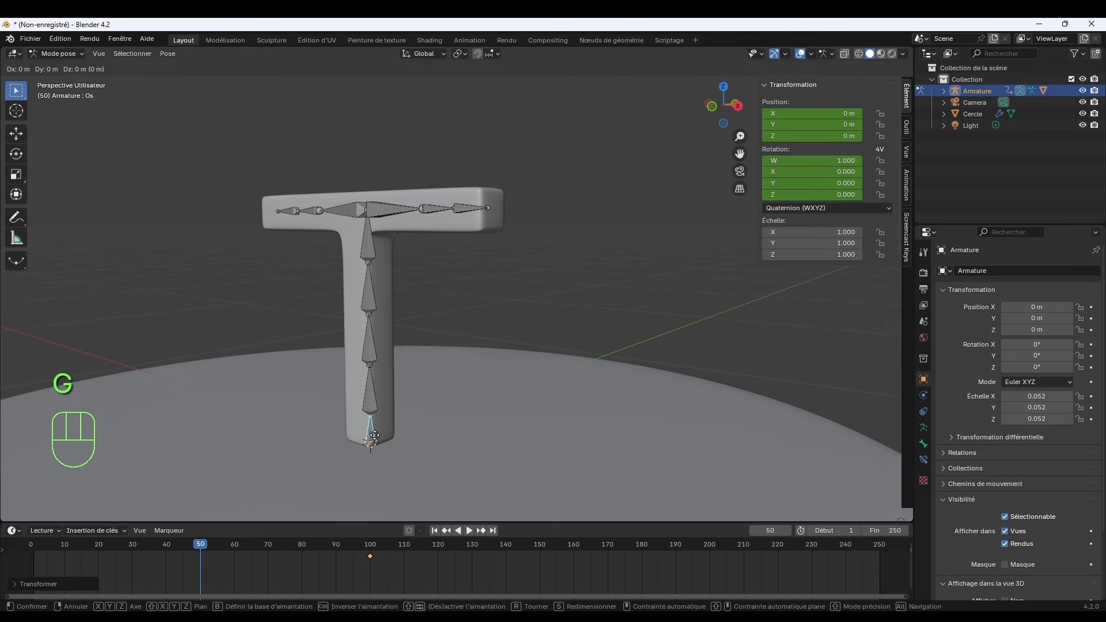
pyautogui.press('y')
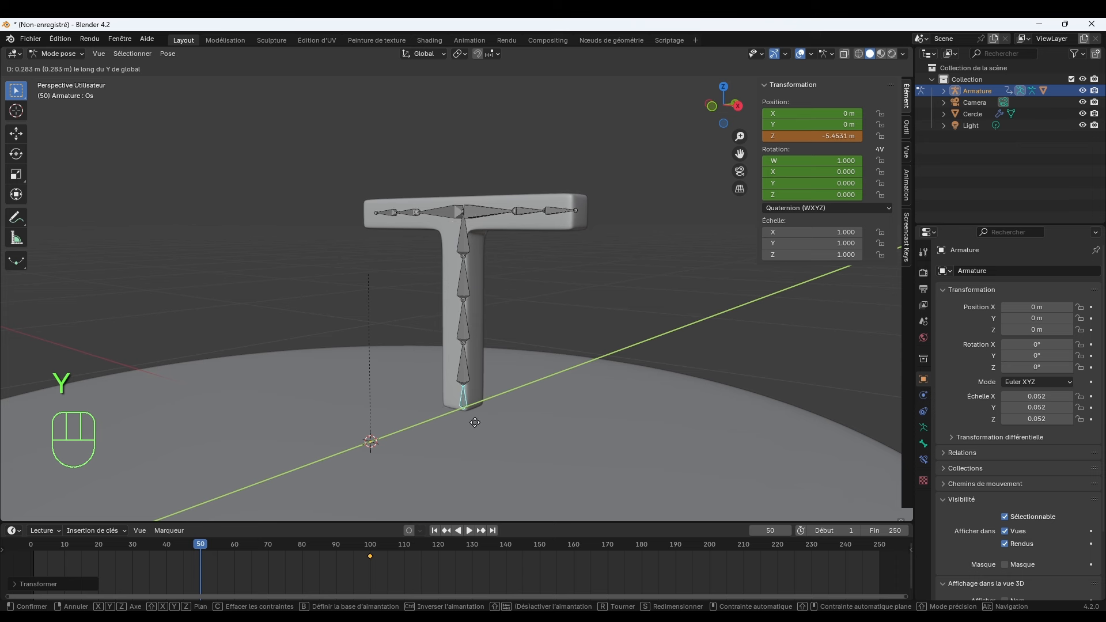
pyautogui.click(453, 432)
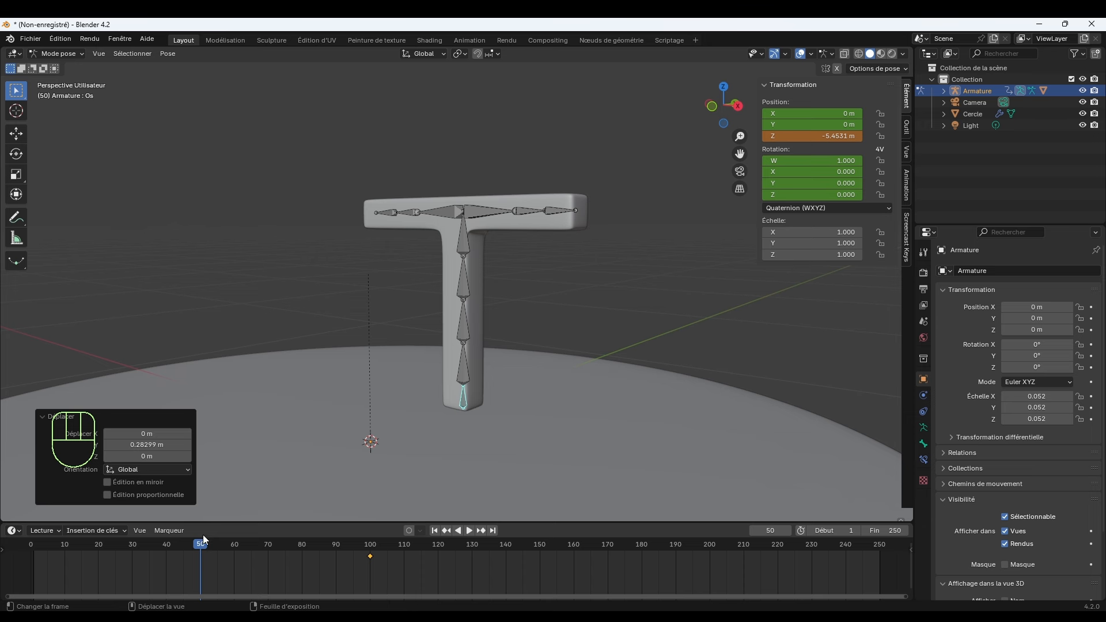
pyautogui.press('i')
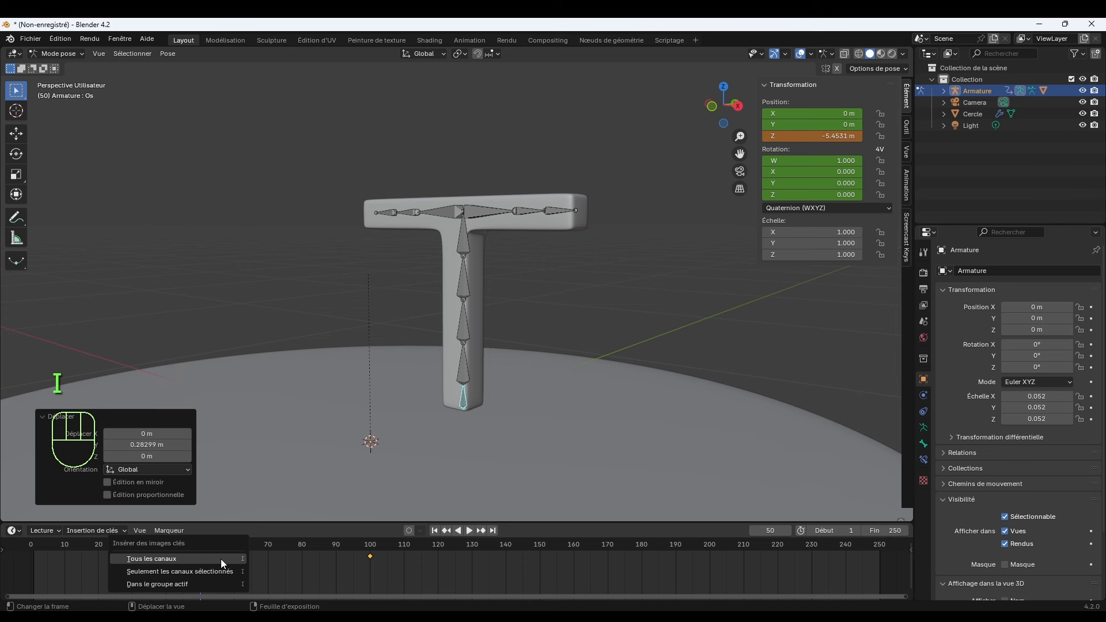
pyautogui.click(190, 572)
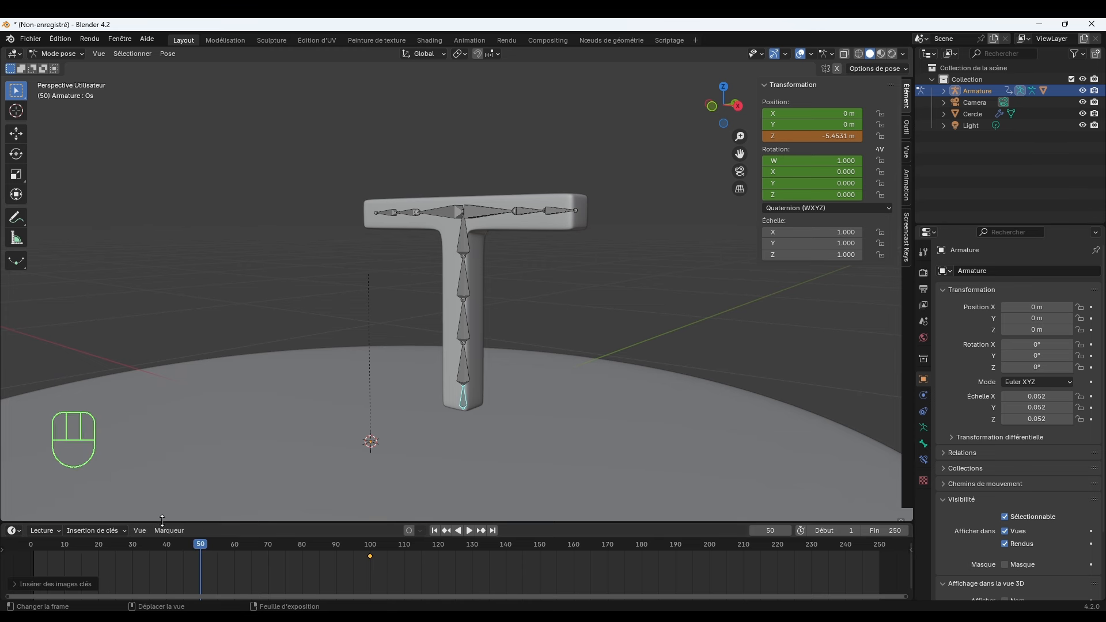
# Examine the base bone's position and rotation channels in the Graph Editor, and return to the Timeline at its former height.
pyautogui.moveTo(188, 526); pyautogui.dragTo(173, 479)
pyautogui.click(14, 482)
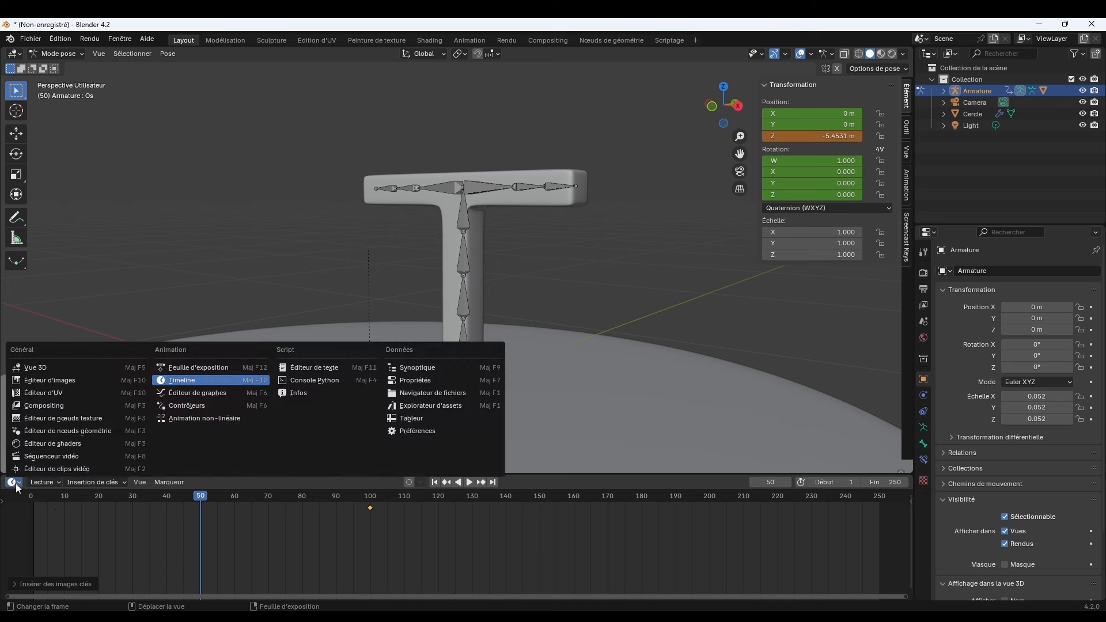
pyautogui.click(180, 393)
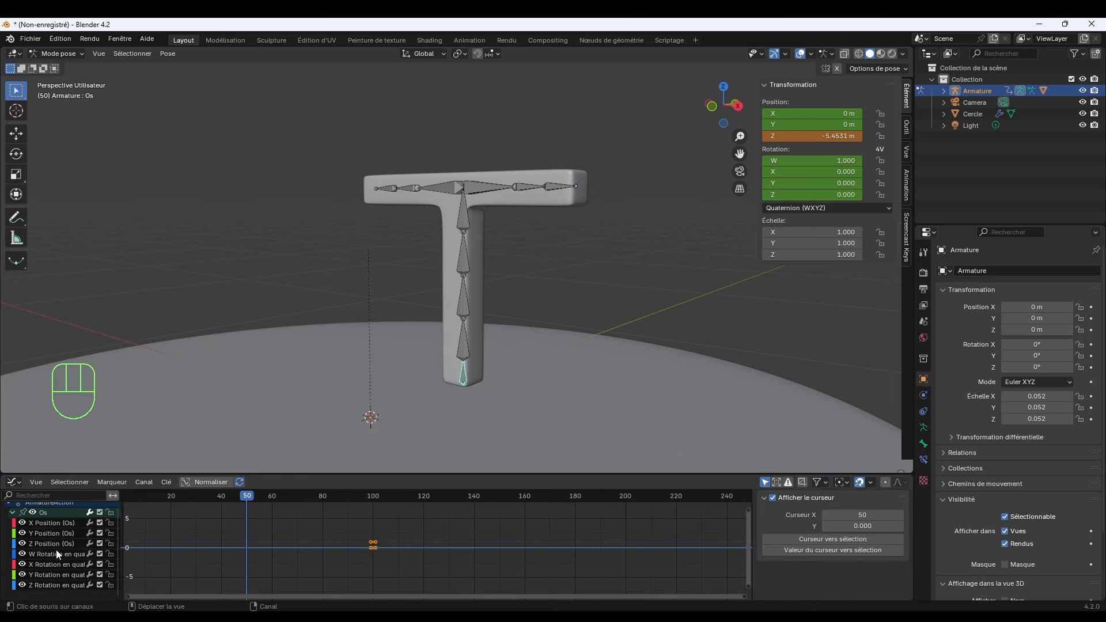
pyautogui.scroll(2, 58, 537)
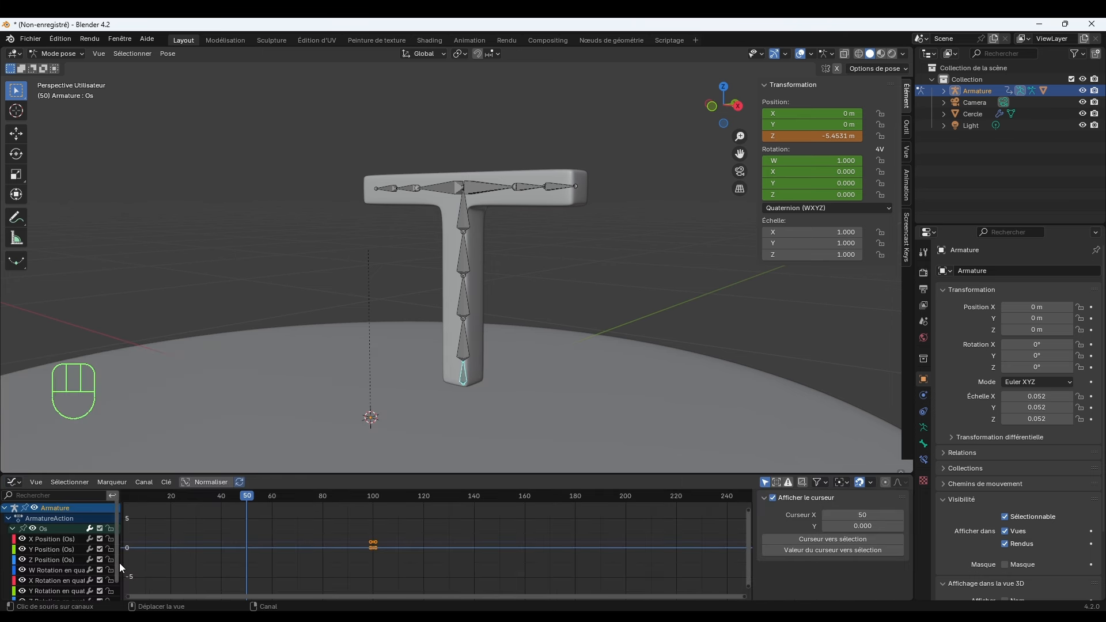
pyautogui.scroll(-2, 68, 573)
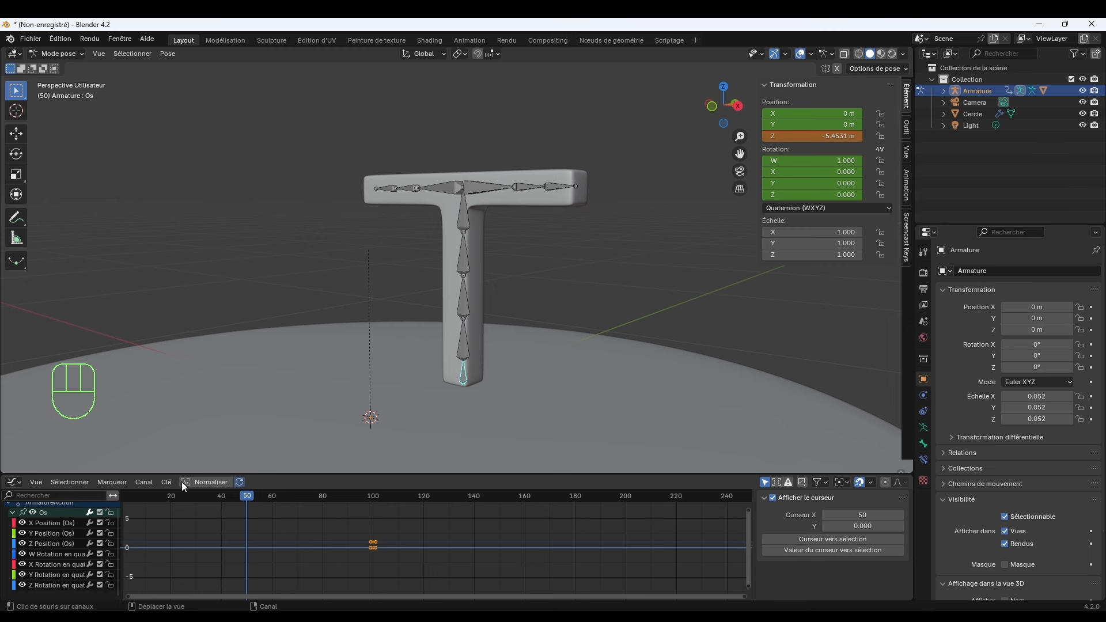
pyautogui.click(17, 483)
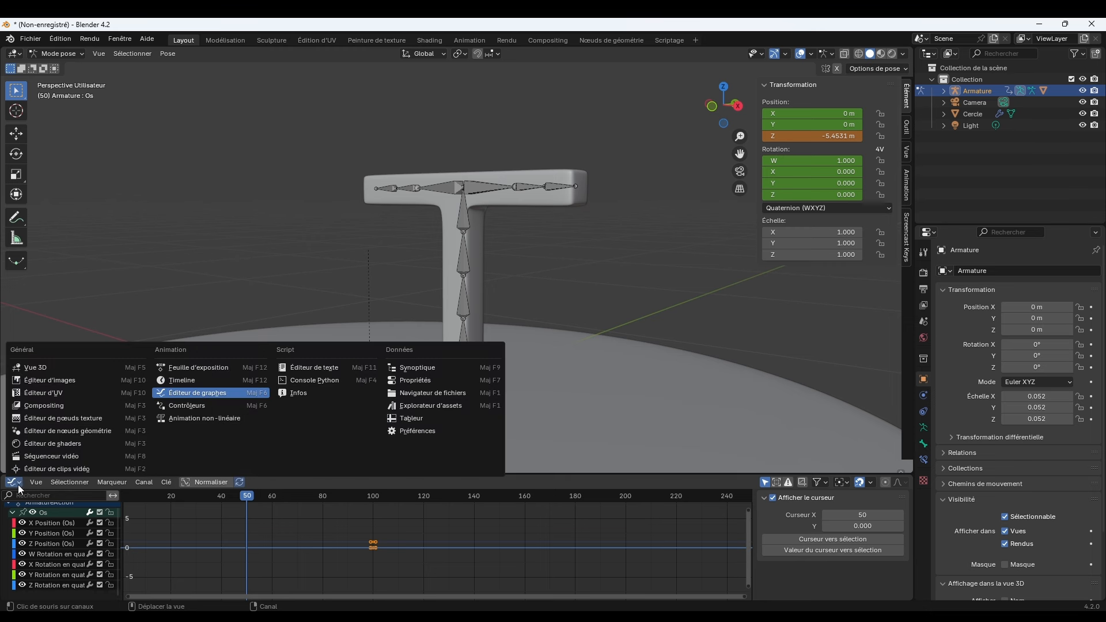
pyautogui.click(191, 381)
pyautogui.moveTo(328, 473); pyautogui.dragTo(339, 527)
pyautogui.click(415, 454)
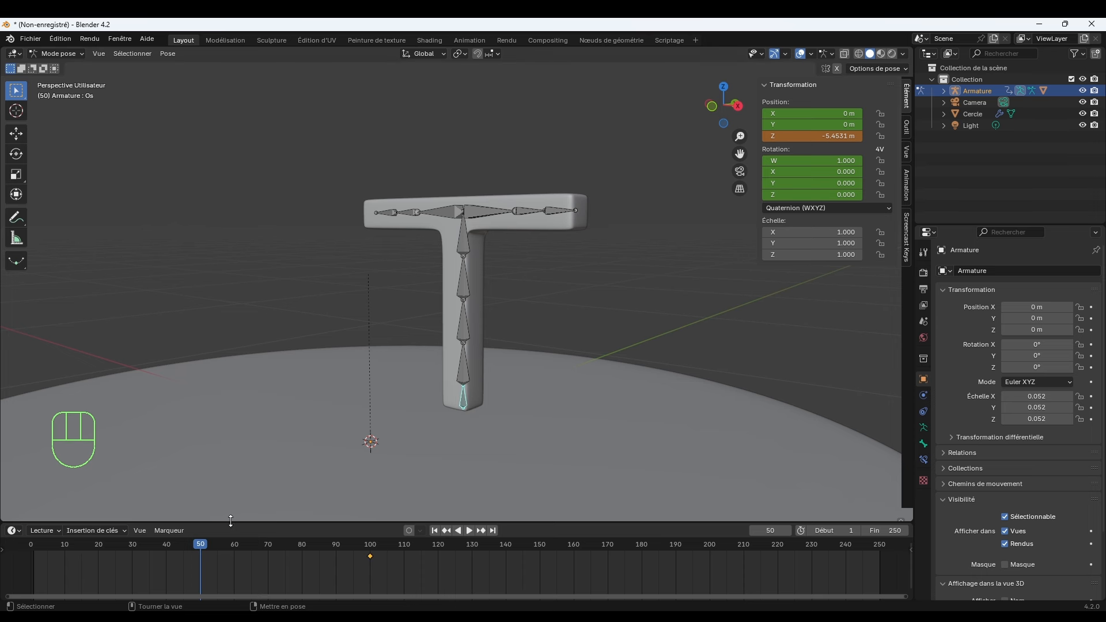
# Set the current frame to 52 and show the Graph Editor in an enlarged animation area.
pyautogui.moveTo(206, 543)
pyautogui.mouseDown()
pyautogui.moveTo(286, 544)
pyautogui.moveTo(221, 544)
pyautogui.mouseUp()
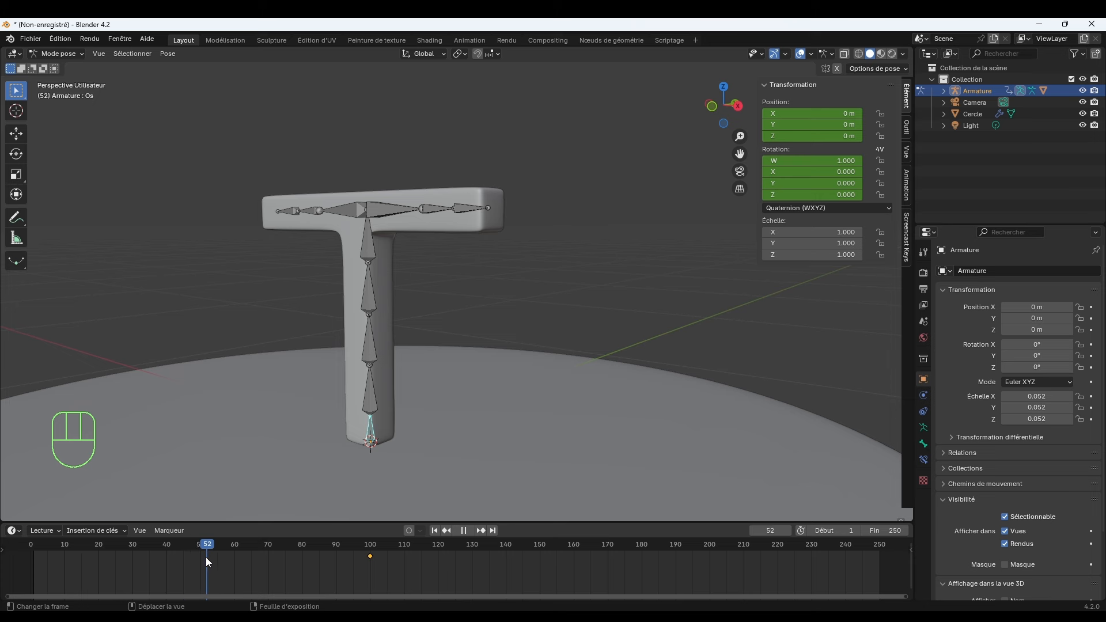
pyautogui.press('space')
pyautogui.moveTo(178, 522); pyautogui.dragTo(185, 414)
pyautogui.click(16, 422)
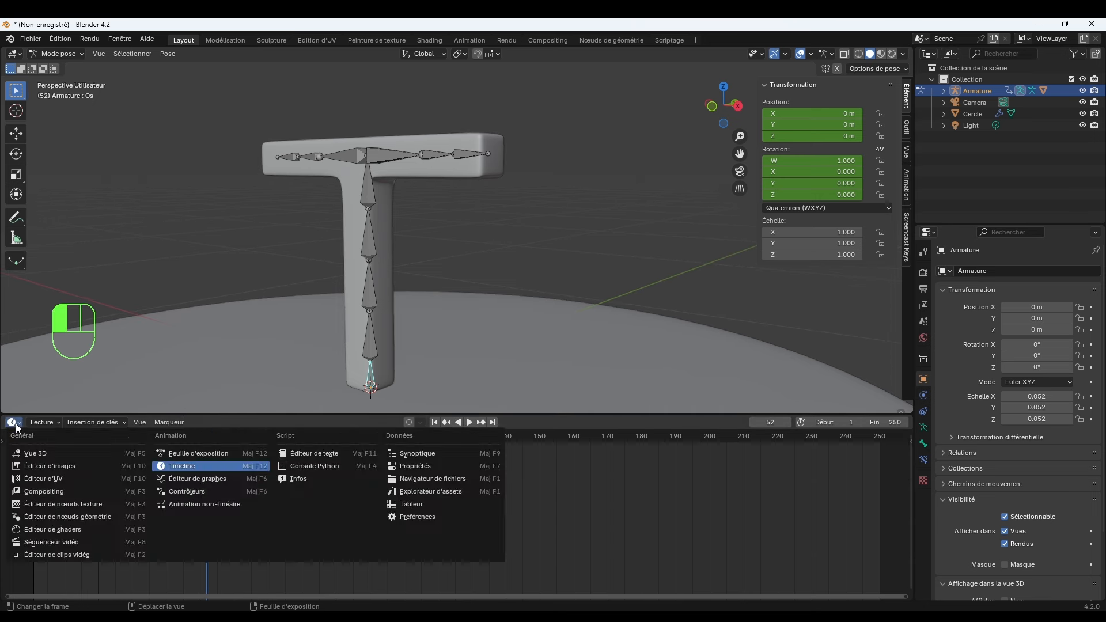
pyautogui.click(17, 424)
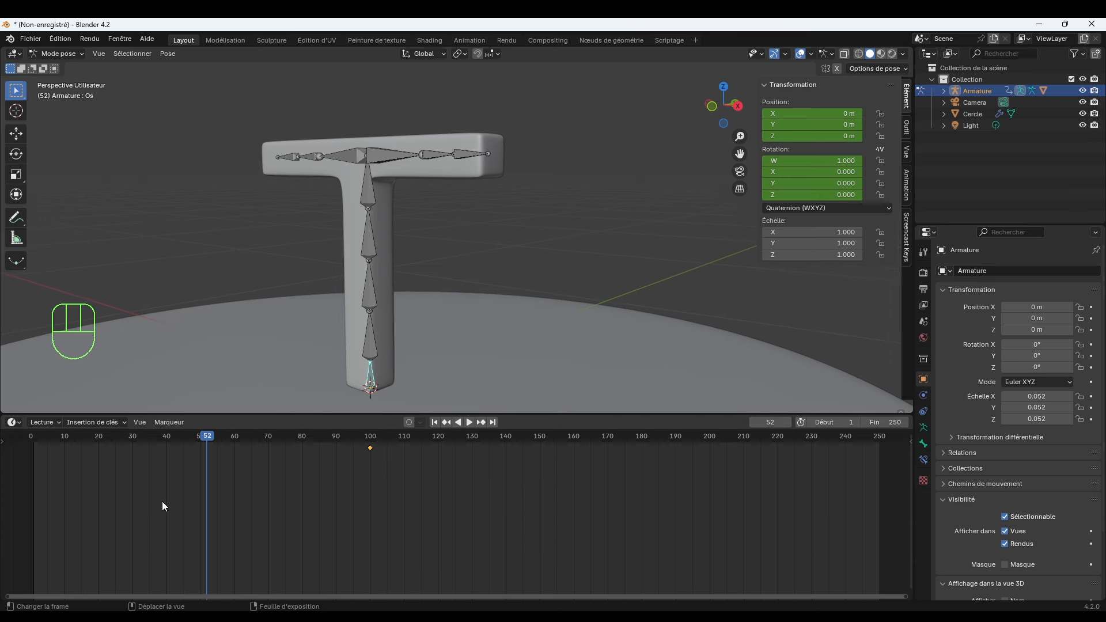
pyautogui.click(20, 423)
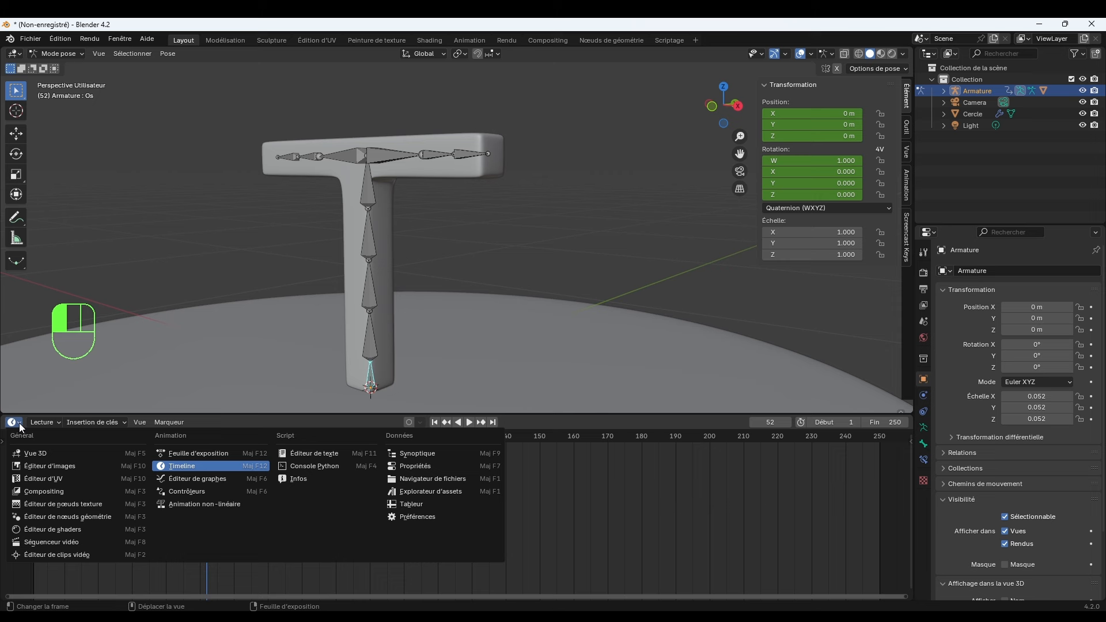
pyautogui.click(191, 479)
# Select all position and rotation channels in the Graph Editor, with only the base bone selected in the armature.
pyautogui.moveTo(59, 555); pyautogui.dragTo(23, 481)
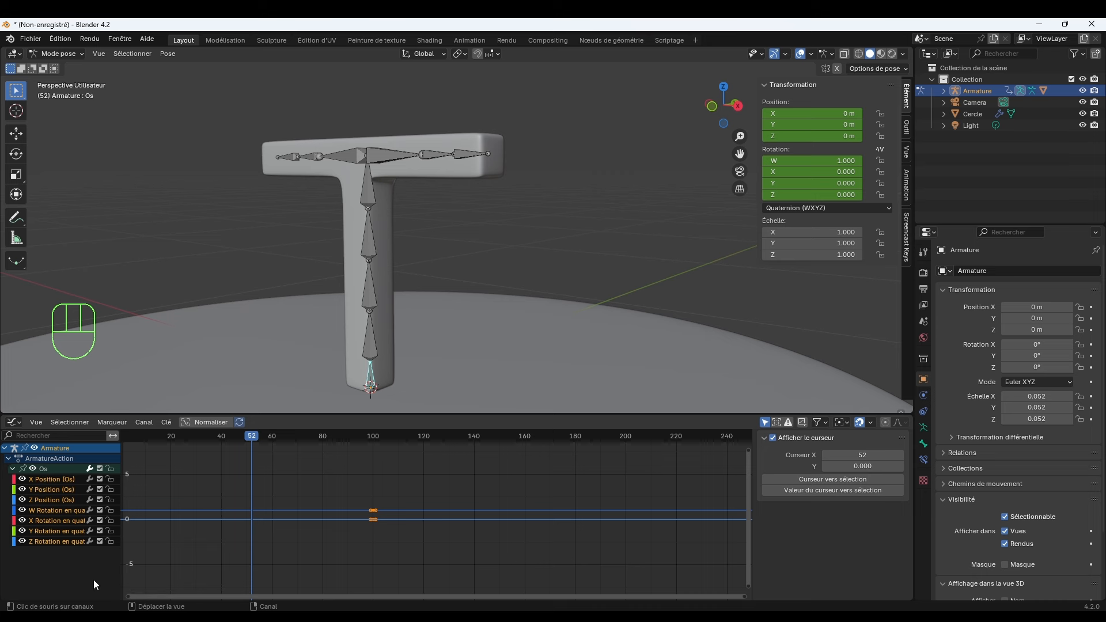
pyautogui.click(175, 487)
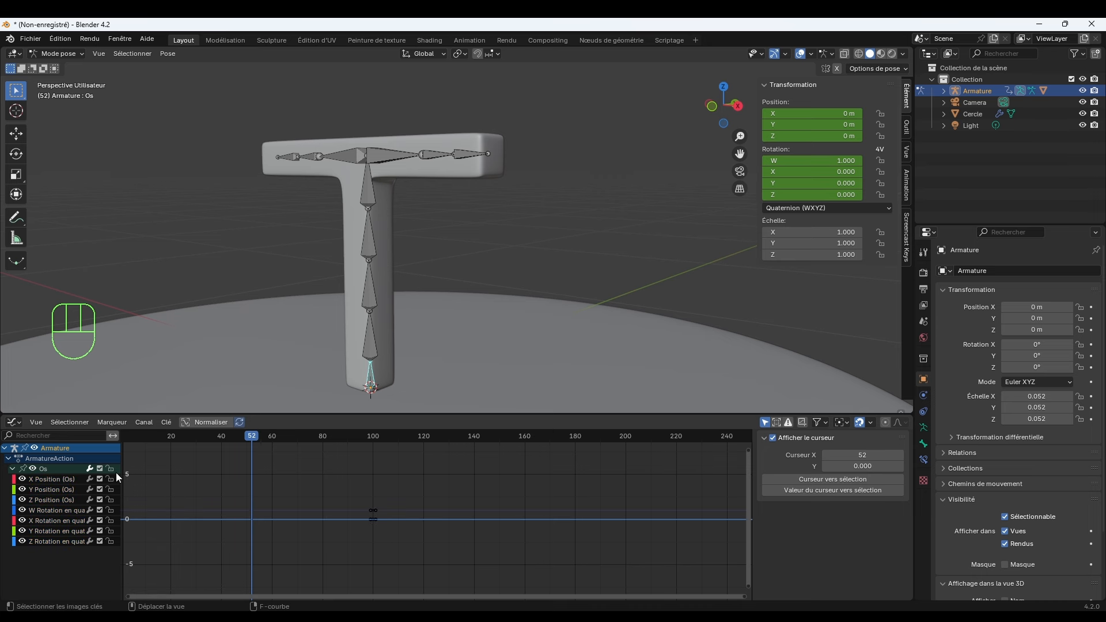
pyautogui.press('a')
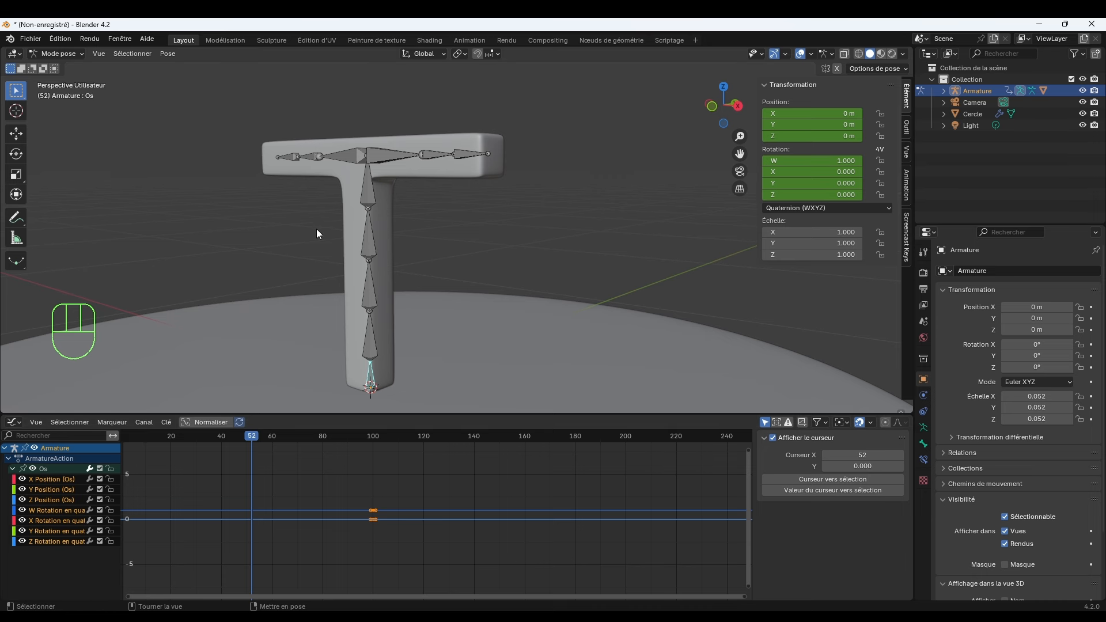
pyautogui.press('a')
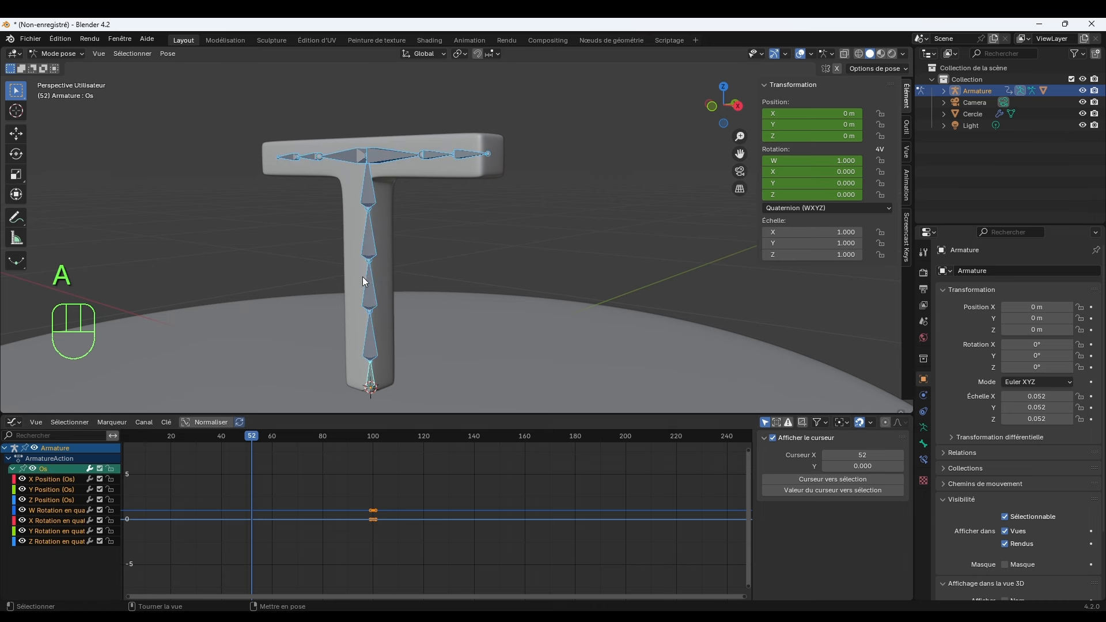
pyautogui.click(370, 372)
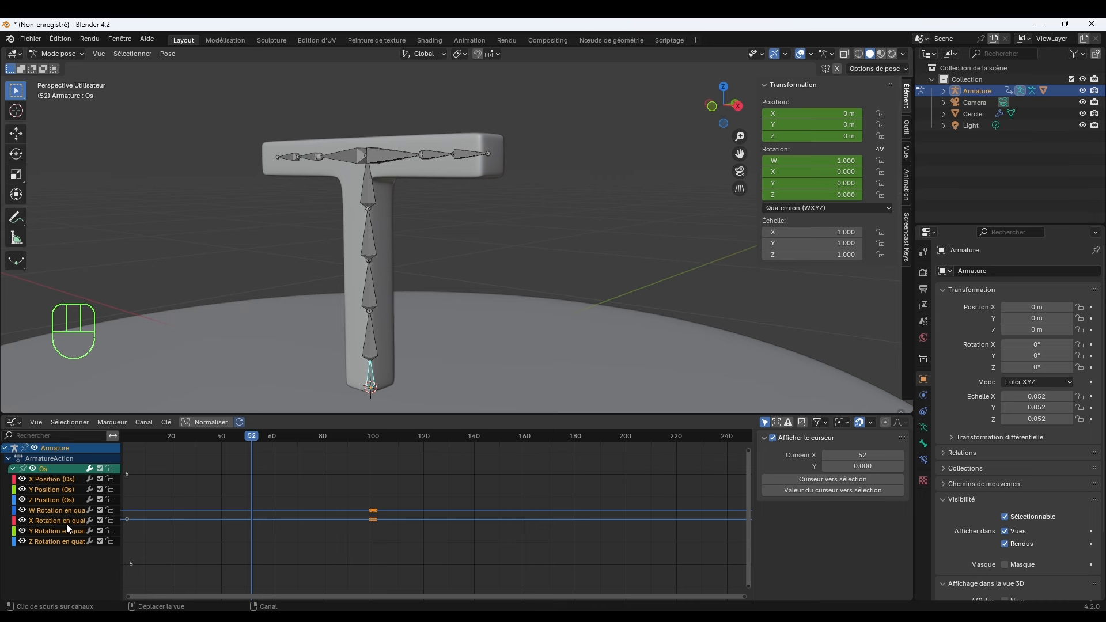
# Switch the animation area back to the Timeline and reduce its height.
pyautogui.click(14, 422)
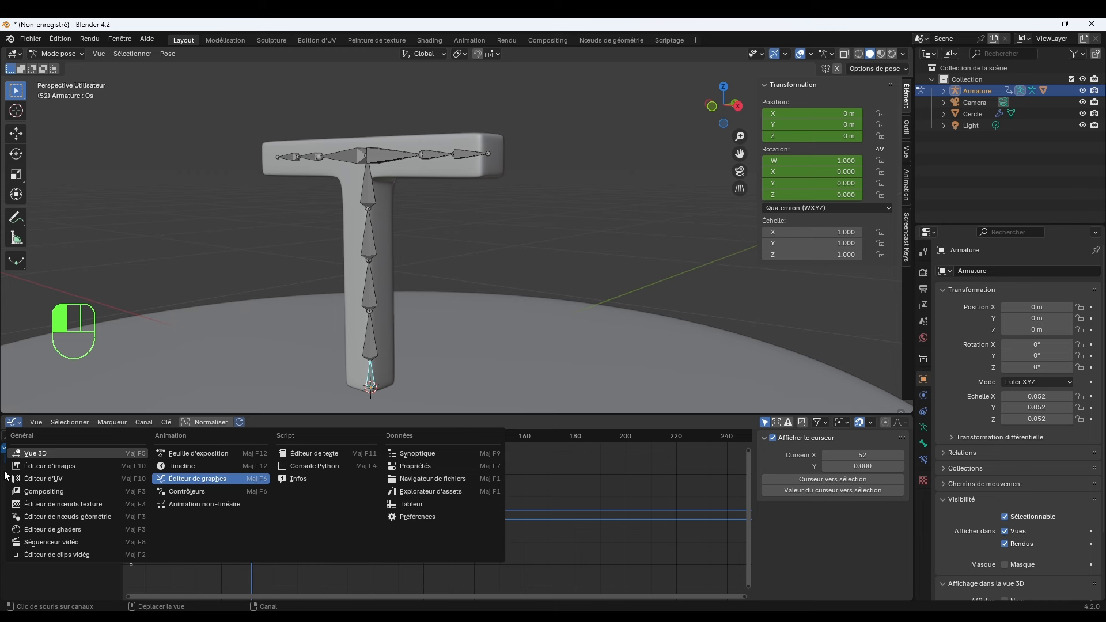
pyautogui.click(190, 465)
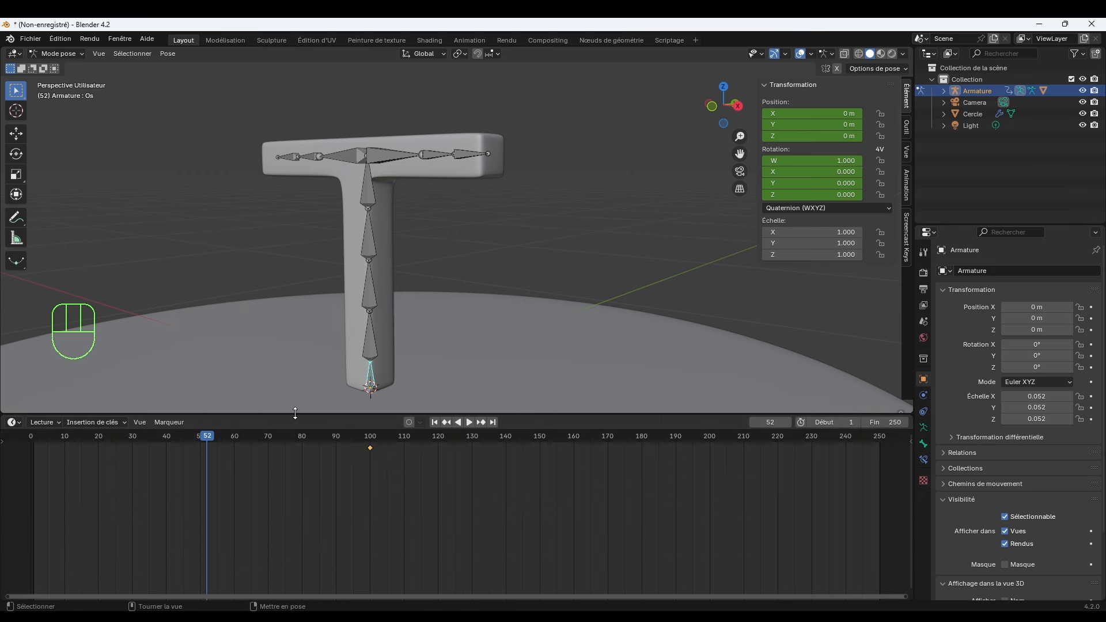
pyautogui.moveTo(328, 415); pyautogui.dragTo(346, 516)
# Move the base bone about 0.247 m along global Y and insert a keyframe for it at frame 52.
pyautogui.press('g')
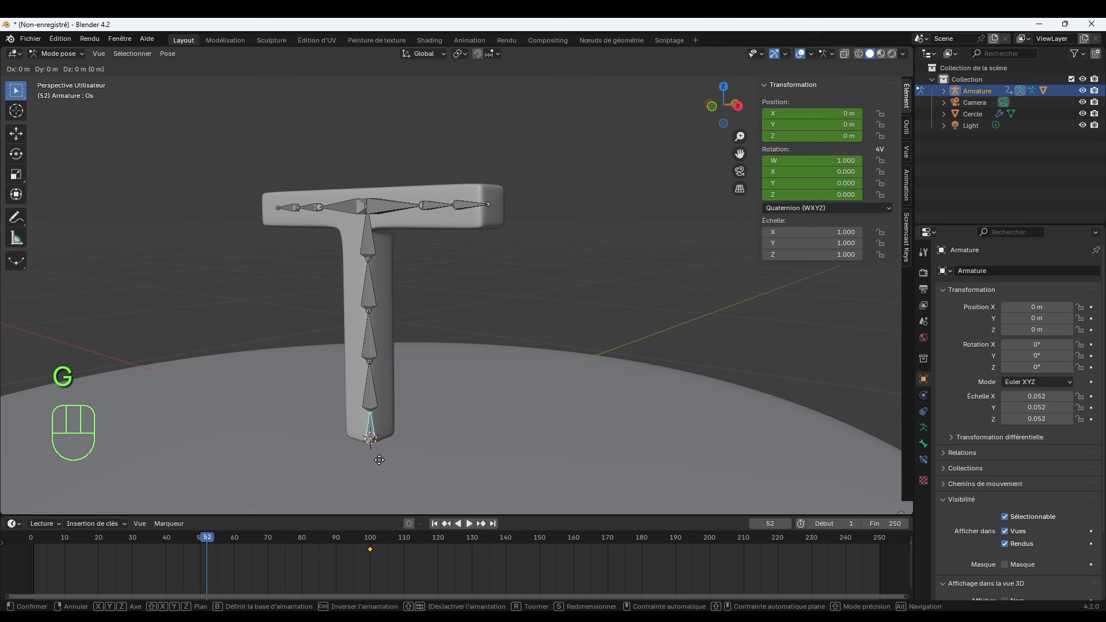
pyautogui.press('y')
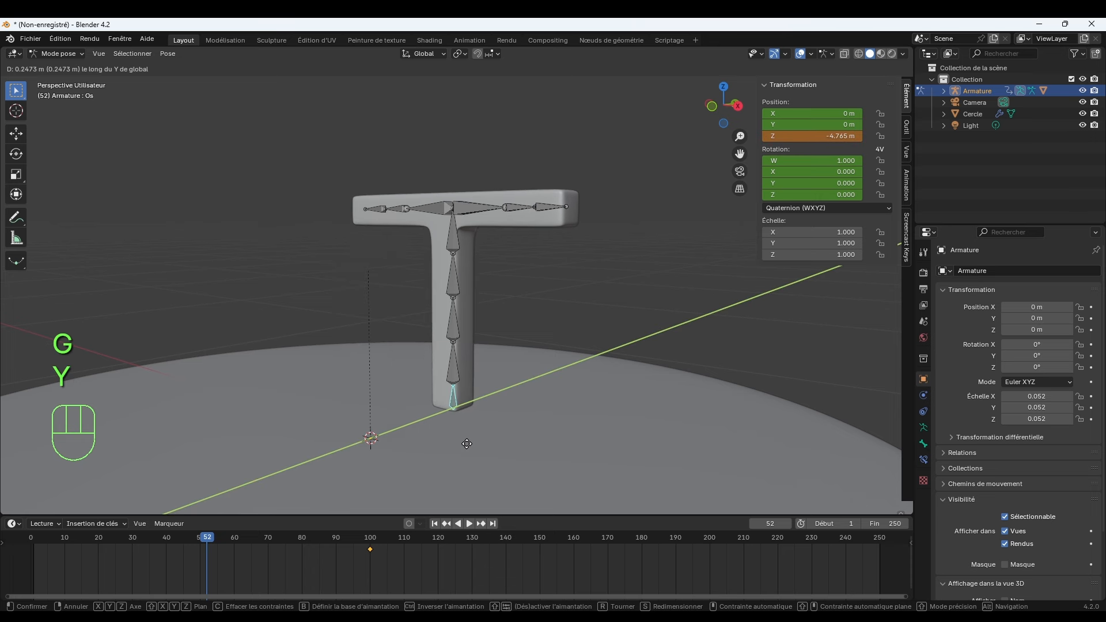
pyautogui.click(466, 443)
pyautogui.press('i')
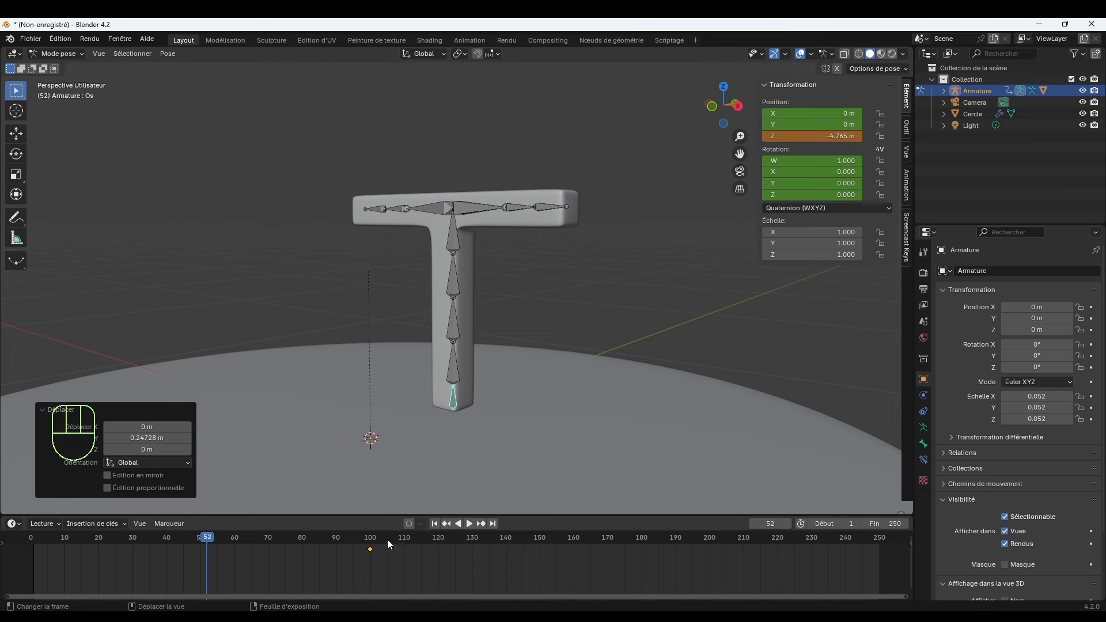
pyautogui.click(363, 548)
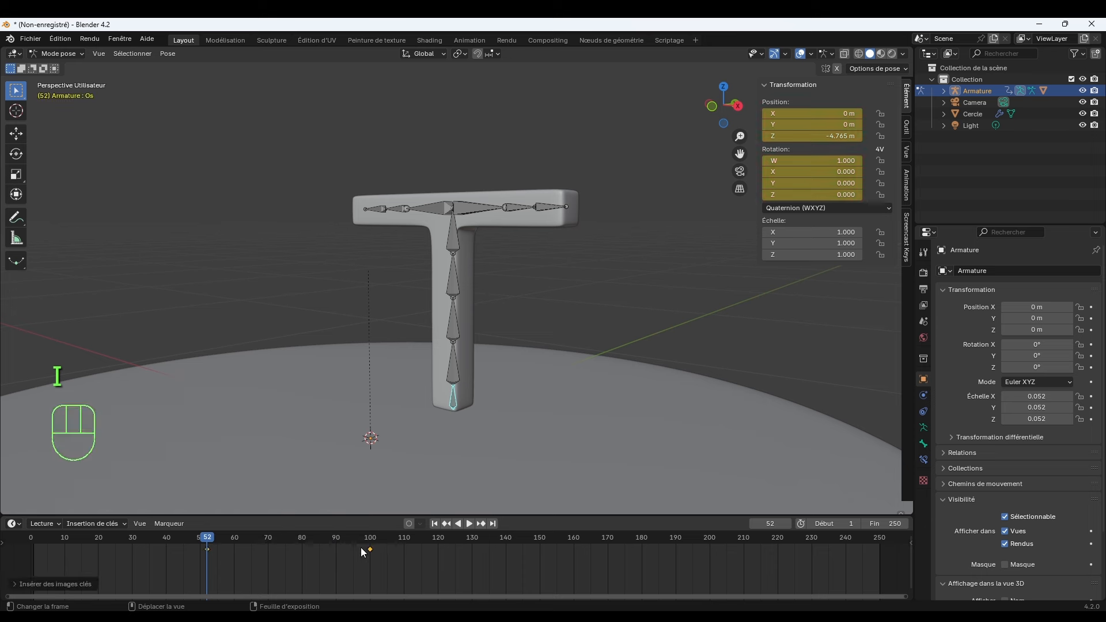
# At frame 77, raise the base bone about 0.167 m along global Z and insert a keyframe on only the selected channels.
pyautogui.moveTo(212, 549); pyautogui.dragTo(286, 548)
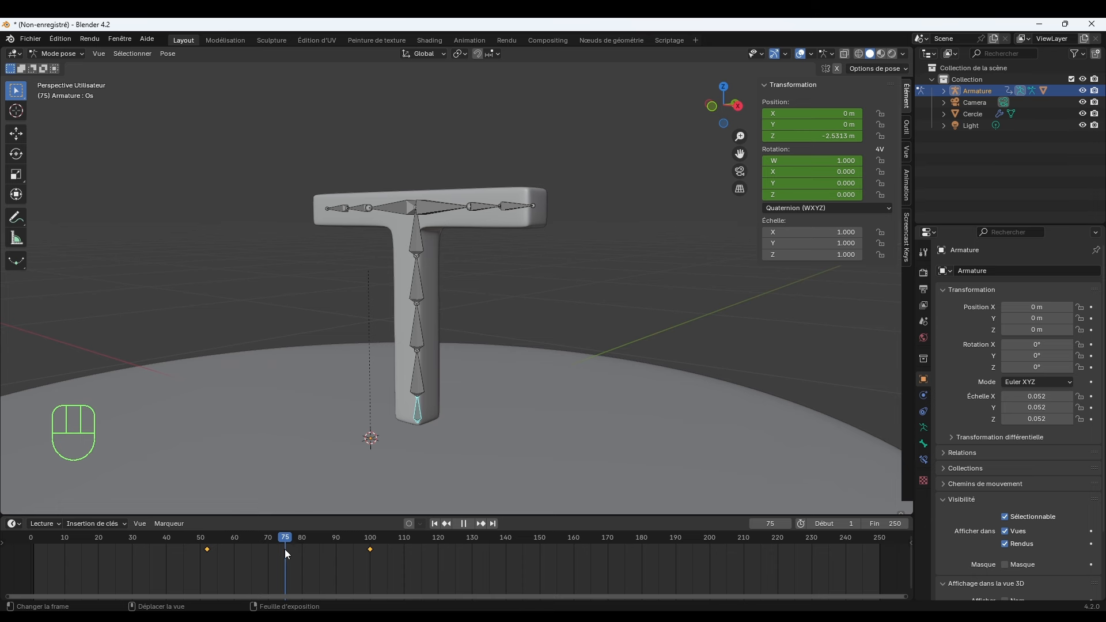
pyautogui.moveTo(284, 548)
pyautogui.mouseDown()
pyautogui.moveTo(270, 552)
pyautogui.moveTo(303, 558)
pyautogui.moveTo(292, 559)
pyautogui.mouseUp()
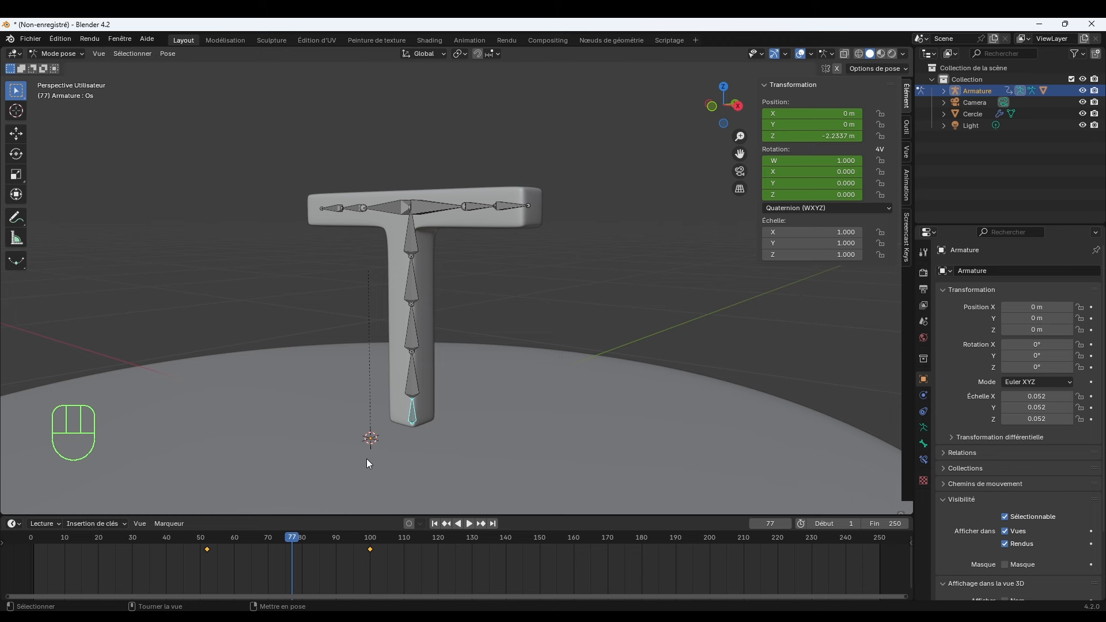
pyautogui.press('g')
pyautogui.press('z')
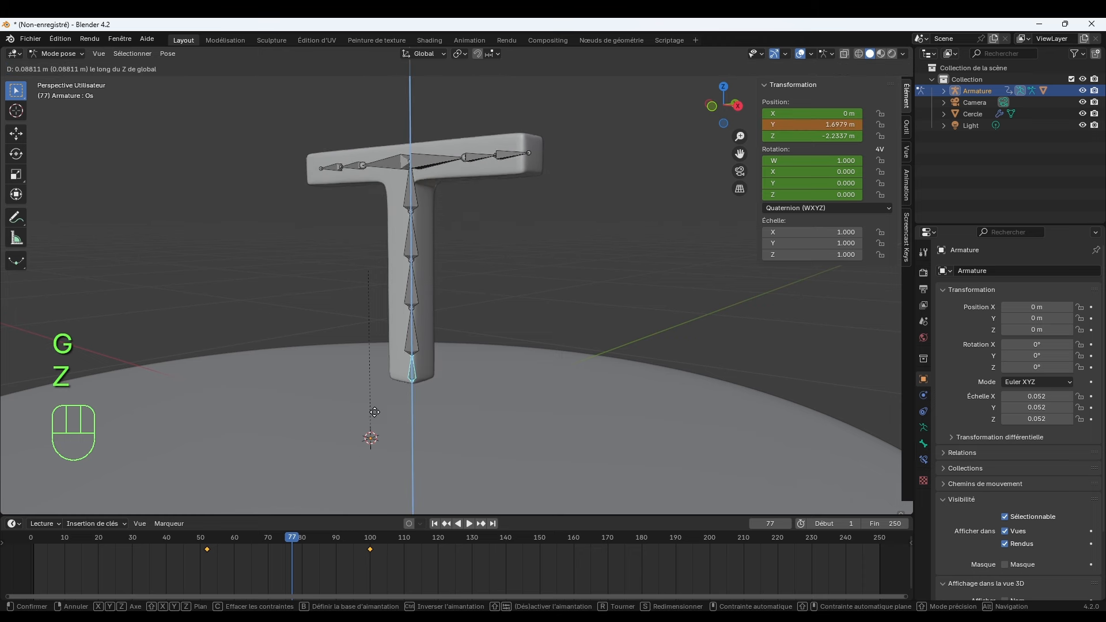
pyautogui.click(377, 378)
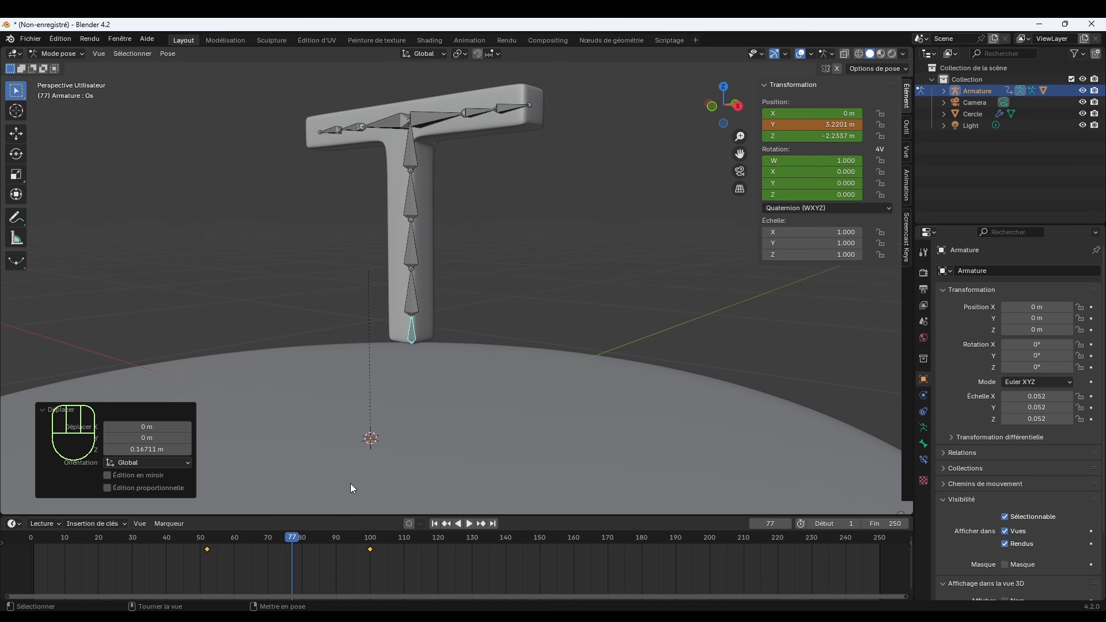
pyautogui.press('i')
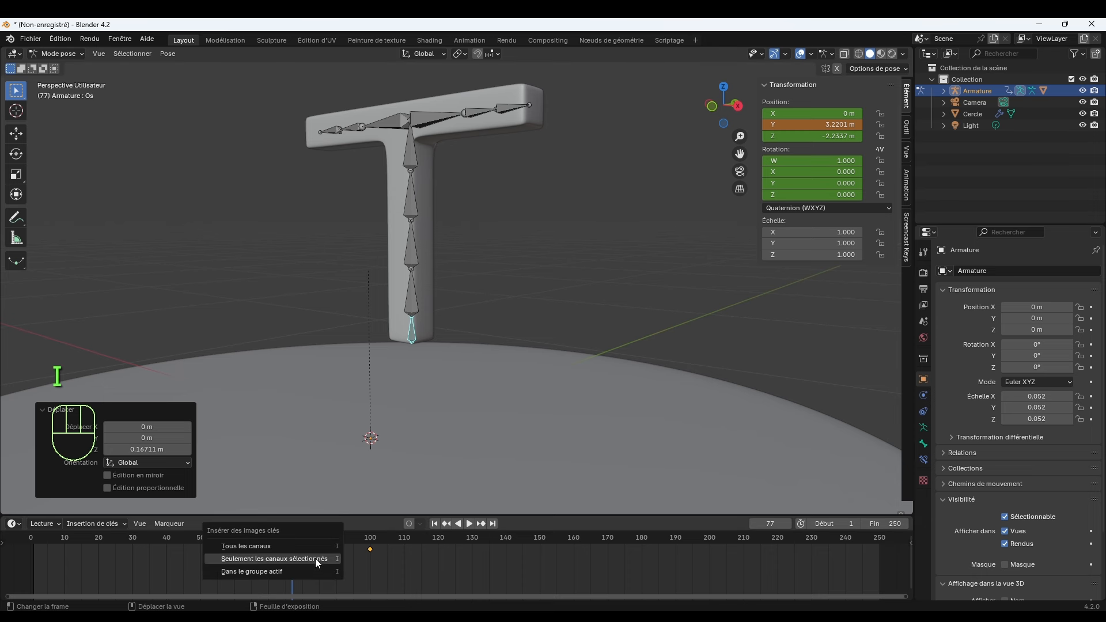
pyautogui.click(315, 558)
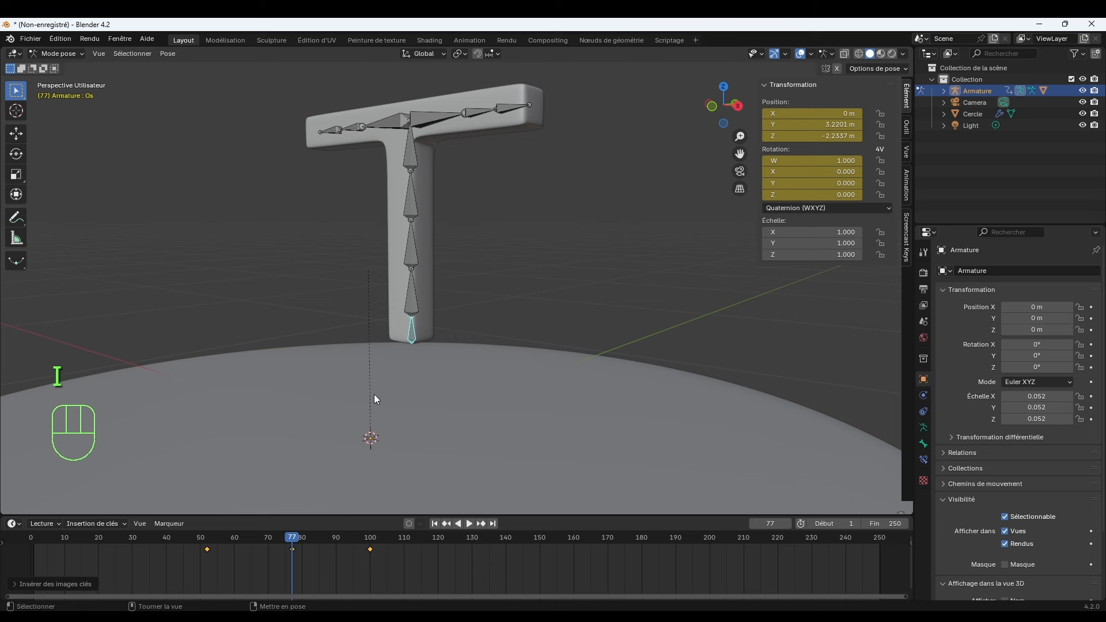
# At frame 65, rotate the base bone about 19.9° in the right orthographic view and insert a keyframe on the selected channels.
pyautogui.moveTo(294, 538); pyautogui.dragTo(247, 539)
pyautogui.press('KP_1')
pyautogui.press('KP_3')
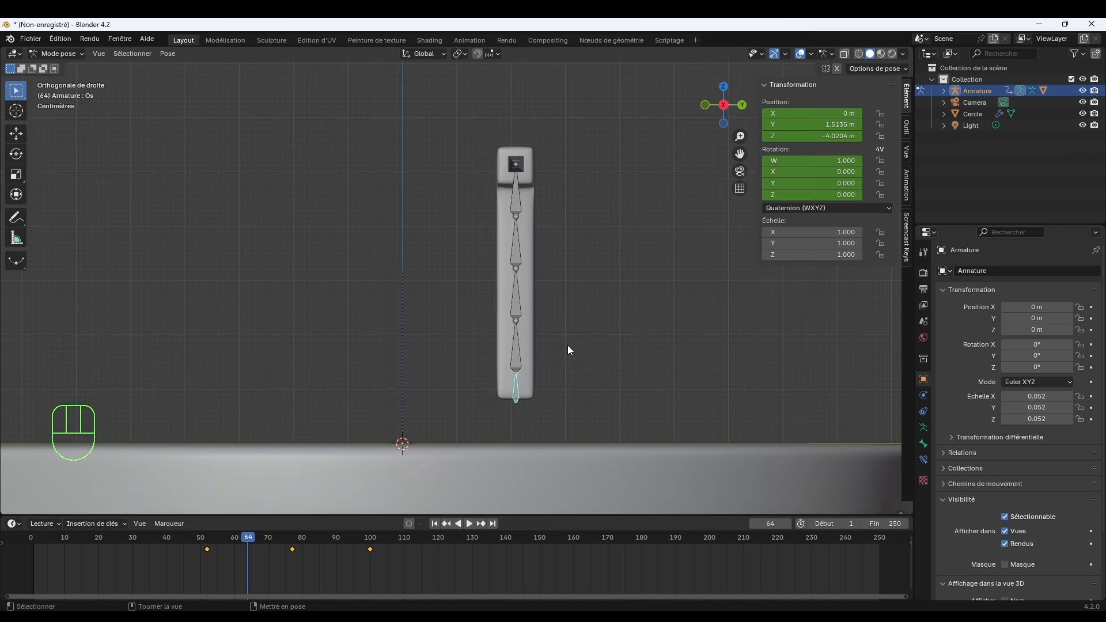
pyautogui.moveTo(245, 539)
pyautogui.mouseDown()
pyautogui.moveTo(206, 542)
pyautogui.moveTo(250, 550)
pyautogui.mouseUp()
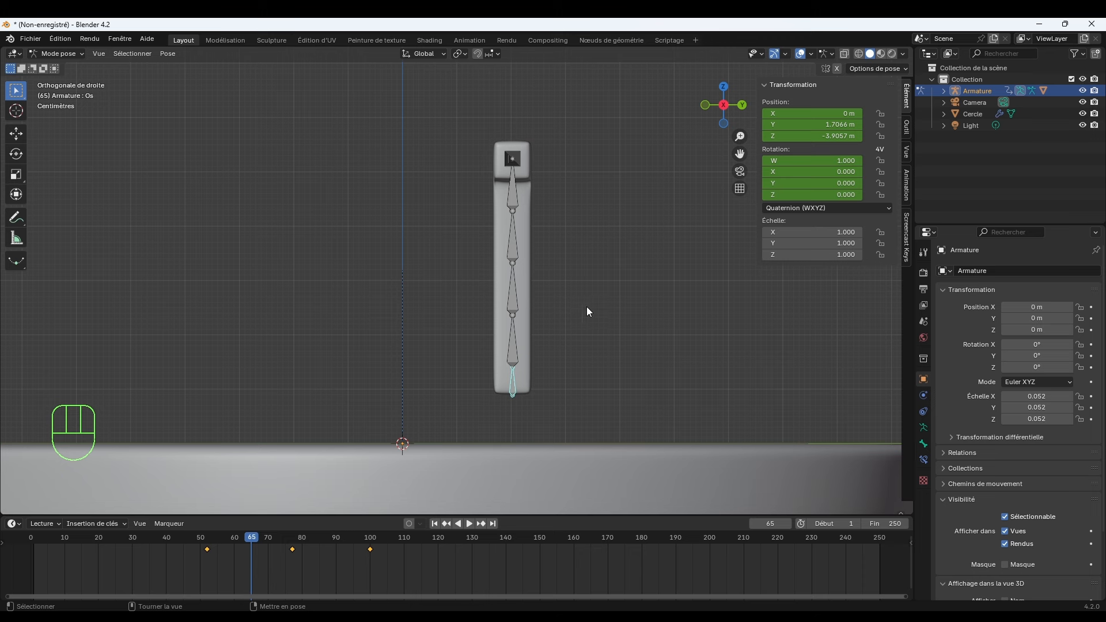
pyautogui.press('r')
pyautogui.click(612, 342)
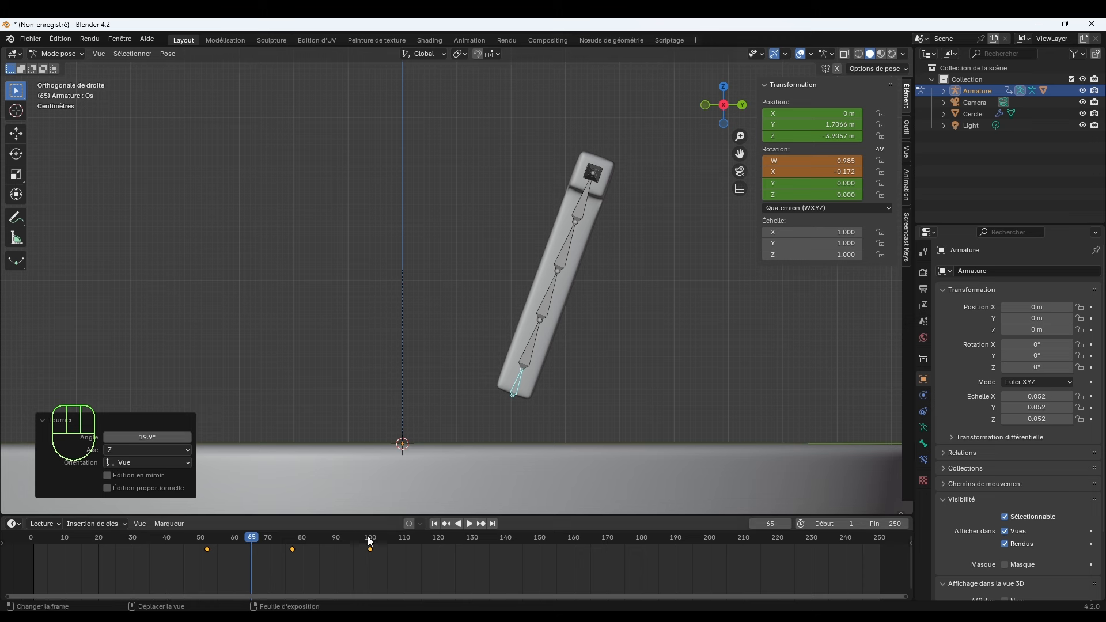
pyautogui.press('i')
pyautogui.click(333, 558)
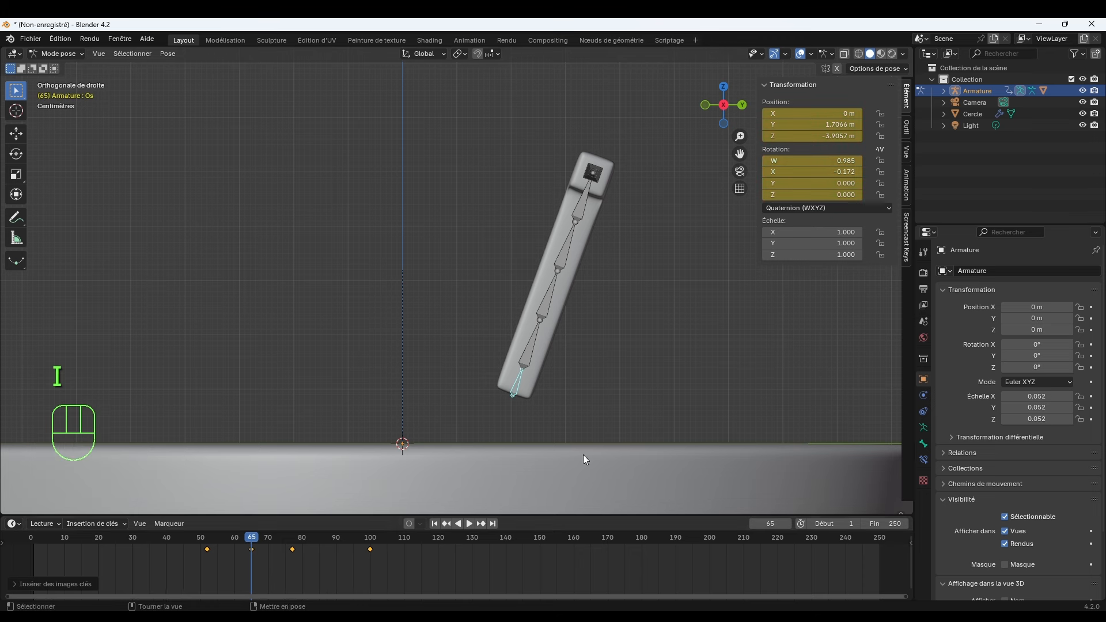
# At frame 90, rotate the base bone about -13.4° and insert a keyframe on the available channels.
pyautogui.moveTo(252, 537); pyautogui.dragTo(336, 585)
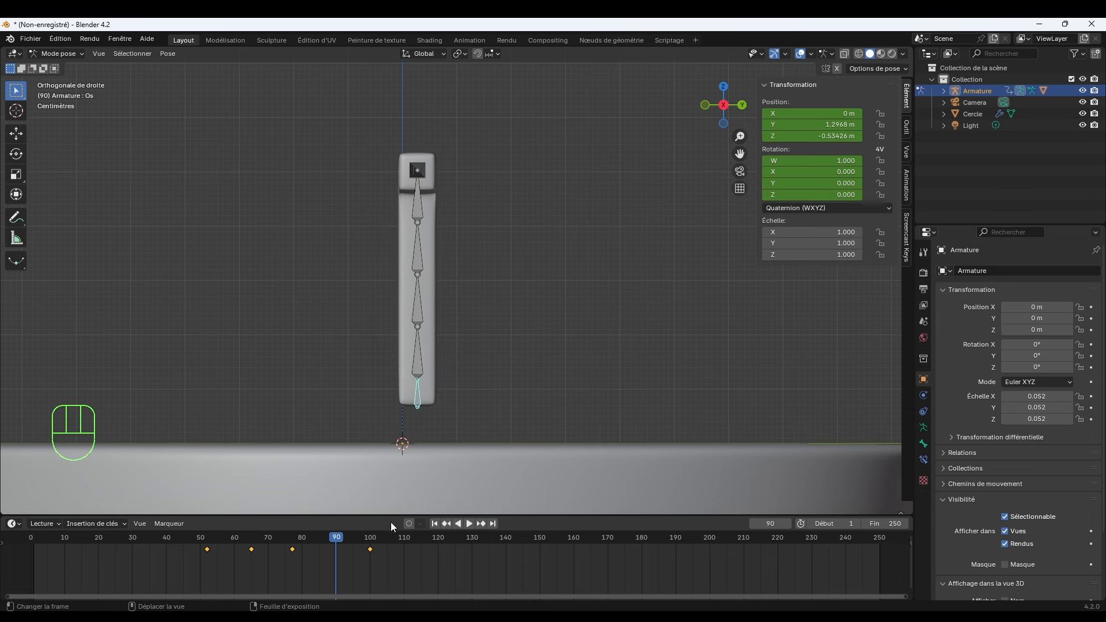
pyautogui.press('r')
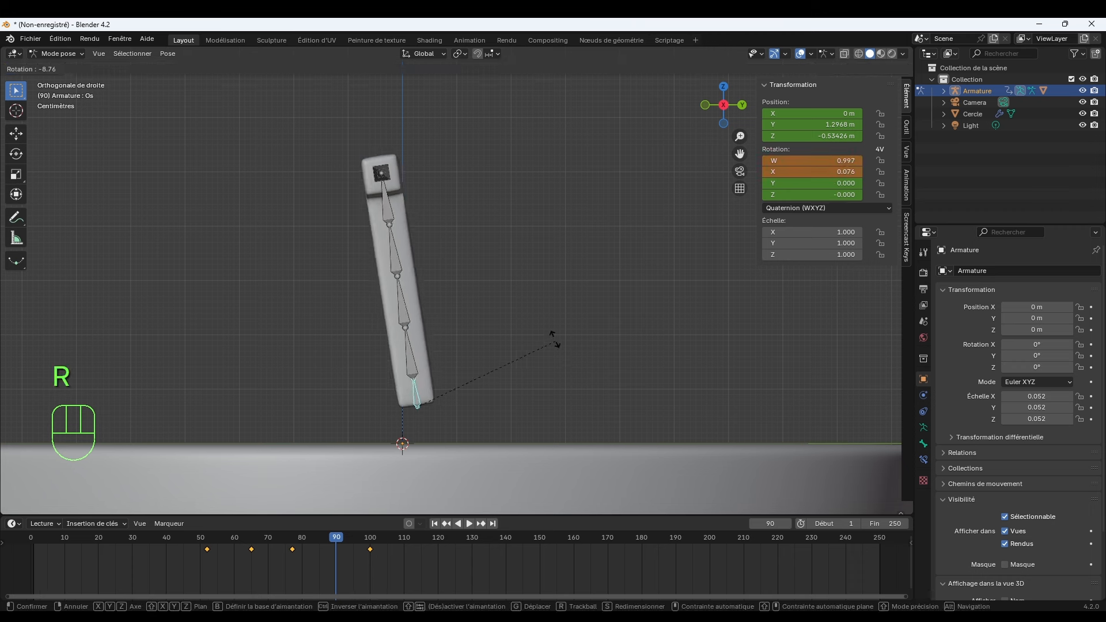
pyautogui.click(548, 331)
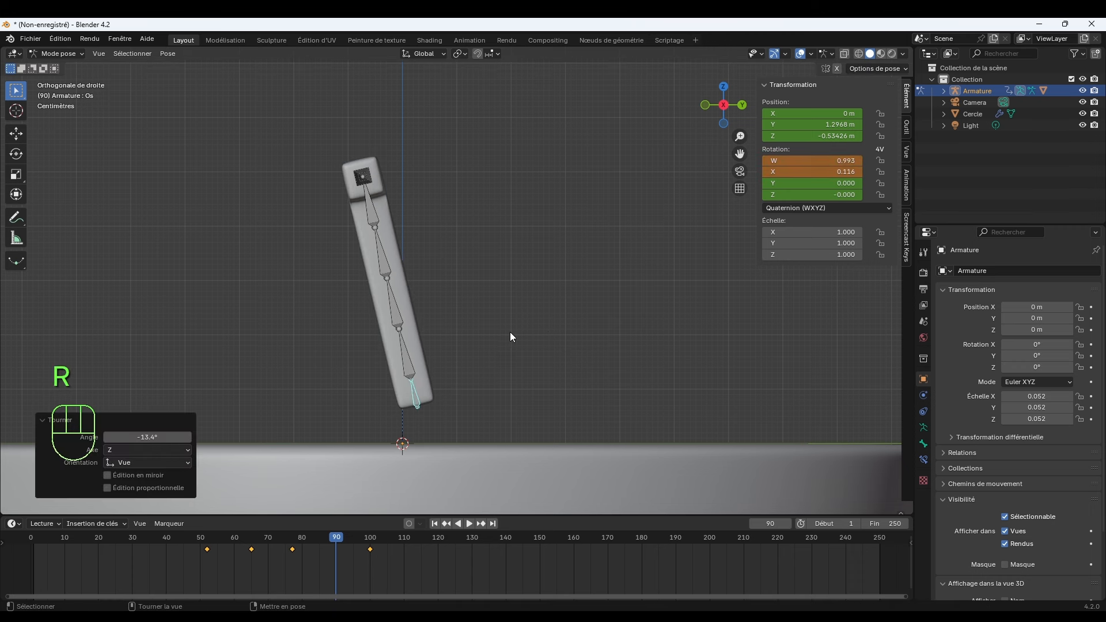
pyautogui.press('k')
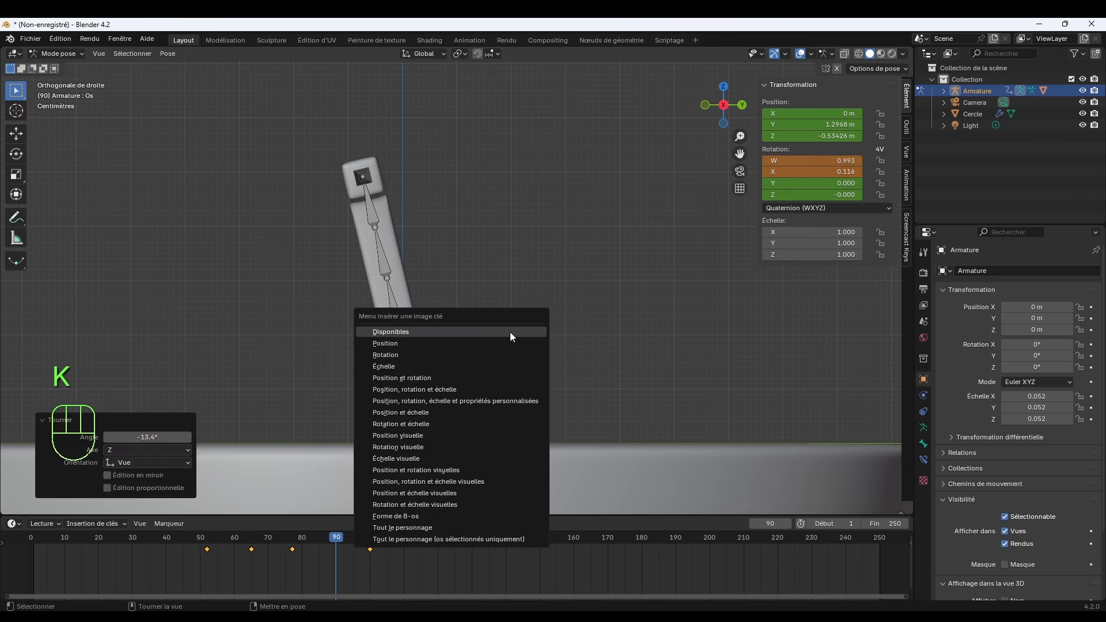
pyautogui.click(488, 334)
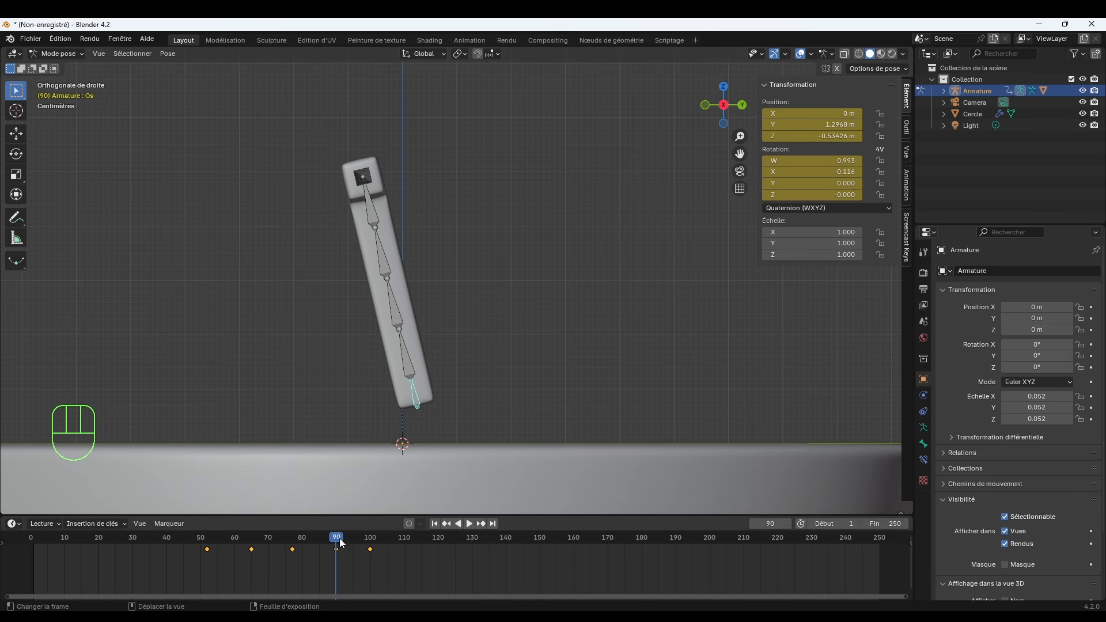
# Shift the tilt keyframe from frame 65 to about frame 57, checking the jump's timing by playing from around frame 52.
pyautogui.moveTo(340, 538); pyautogui.dragTo(209, 557)
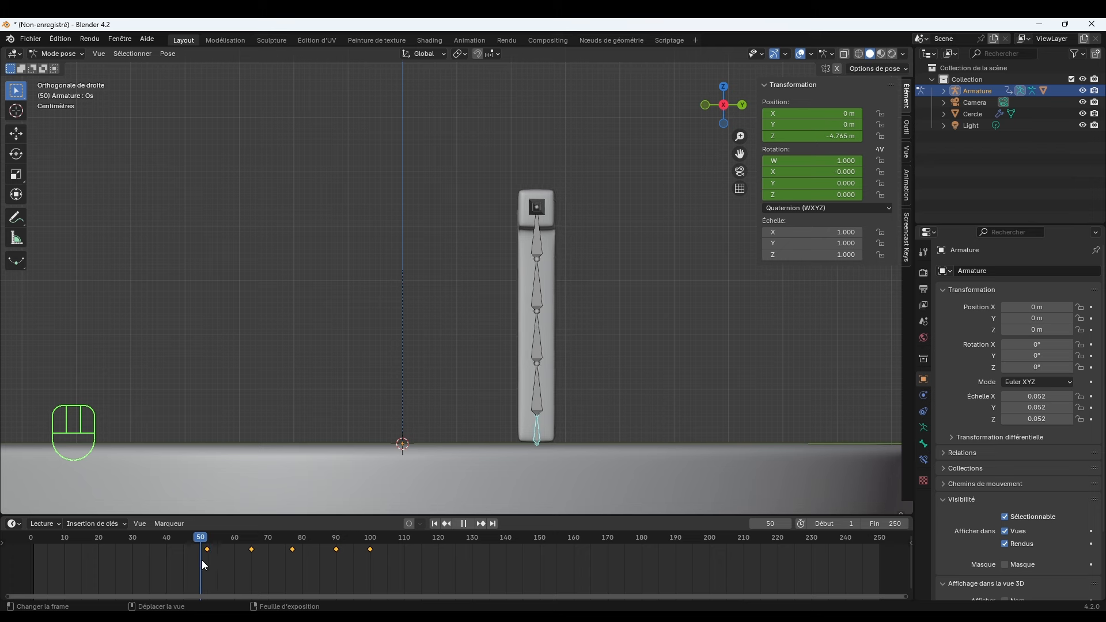
pyautogui.press('space')
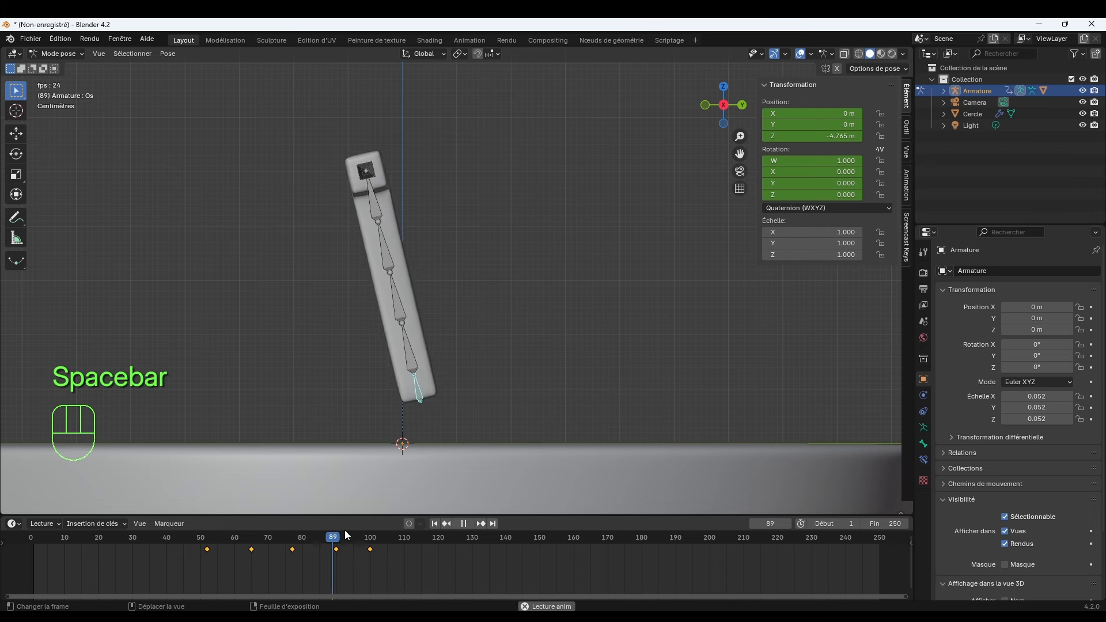
pyautogui.click(208, 540)
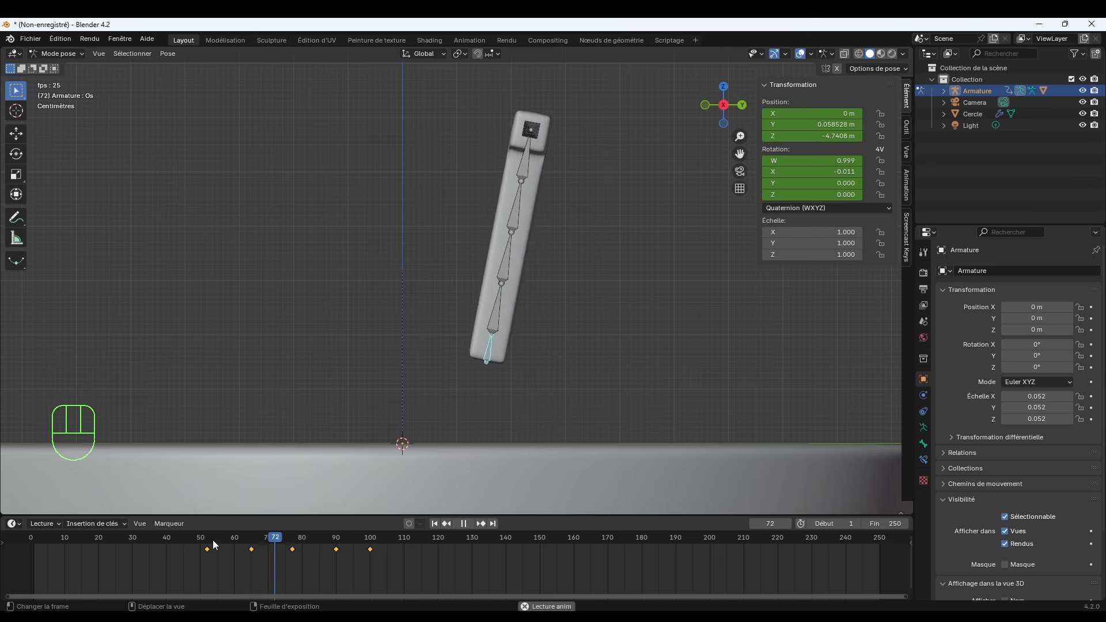
pyautogui.press('space')
pyautogui.moveTo(212, 540)
pyautogui.mouseDown()
pyautogui.moveTo(253, 542)
pyautogui.moveTo(229, 544)
pyautogui.mouseUp()
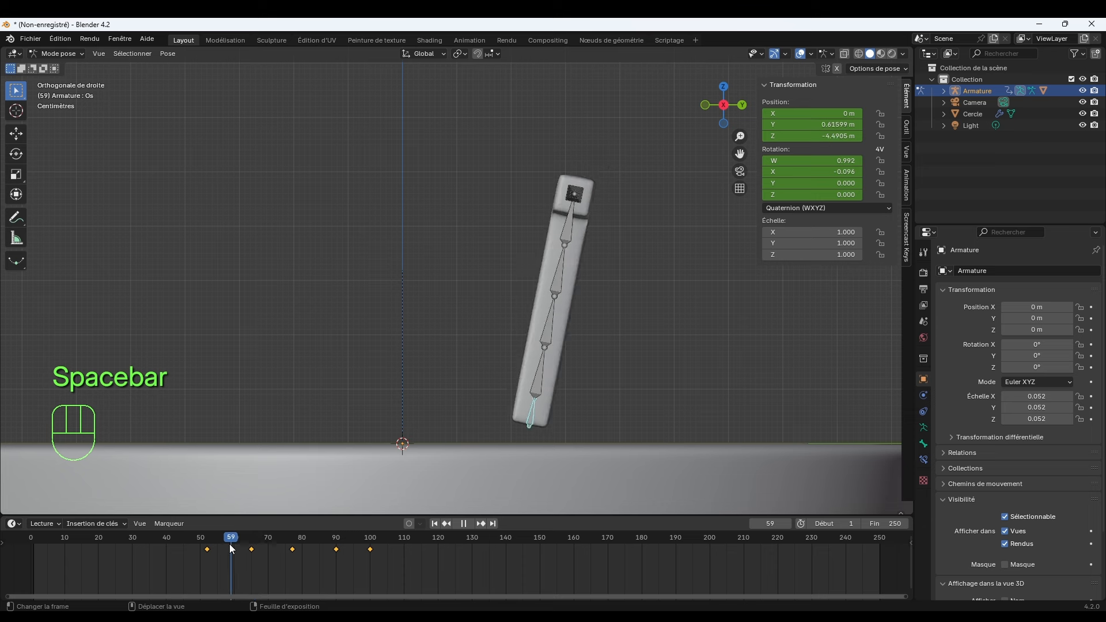
pyautogui.click(256, 554)
pyautogui.press('g')
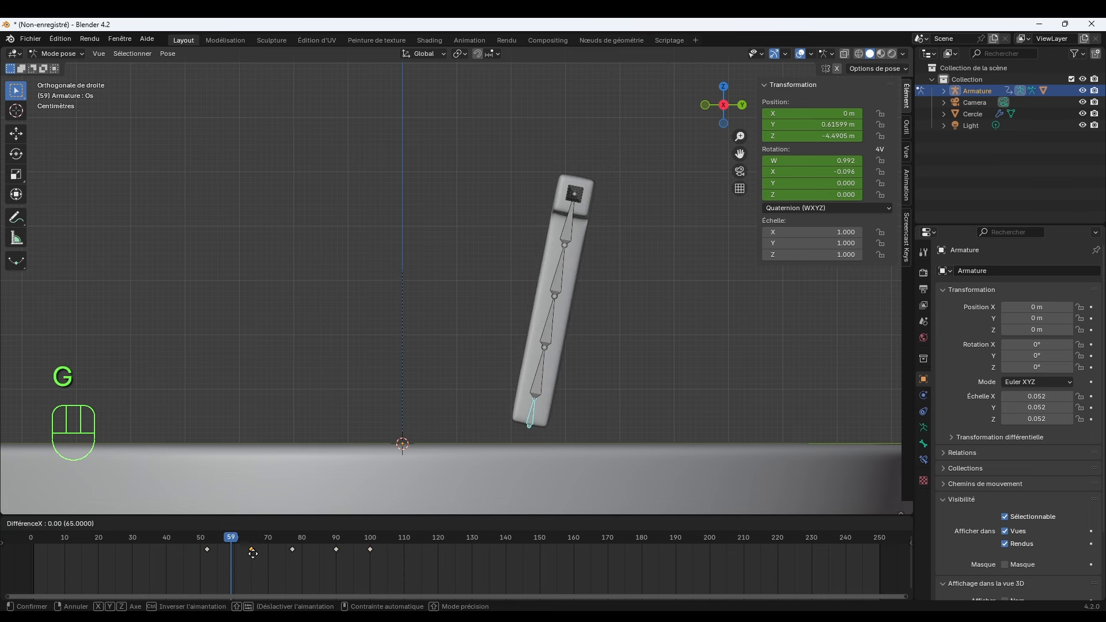
pyautogui.click(228, 554)
pyautogui.click(208, 540)
pyautogui.press('space')
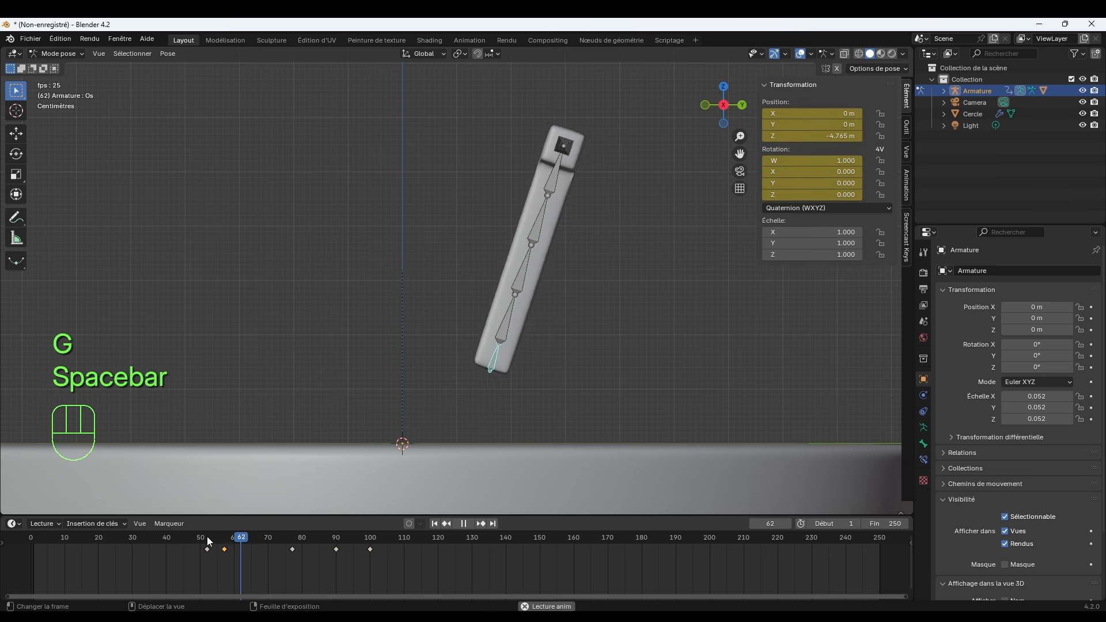
pyautogui.press('space')
# Scale the last three keyframes closer together, shift them to about frames 61, 68 and 74, and play back the result.
pyautogui.moveTo(268, 566); pyautogui.dragTo(391, 546)
pyautogui.press('s')
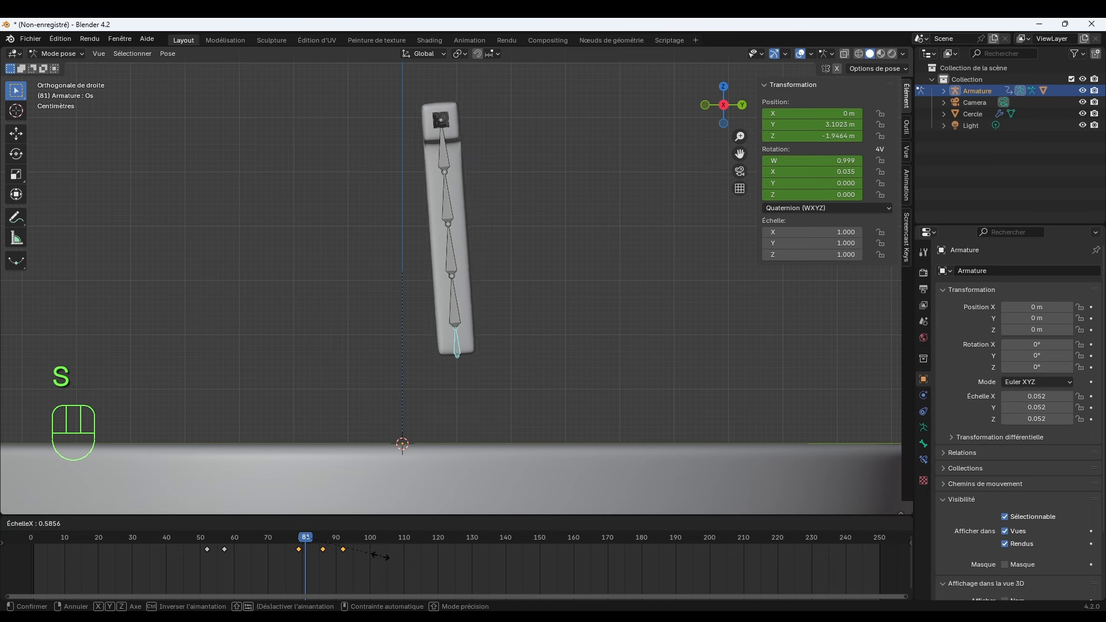
pyautogui.click(380, 556)
pyautogui.press('g')
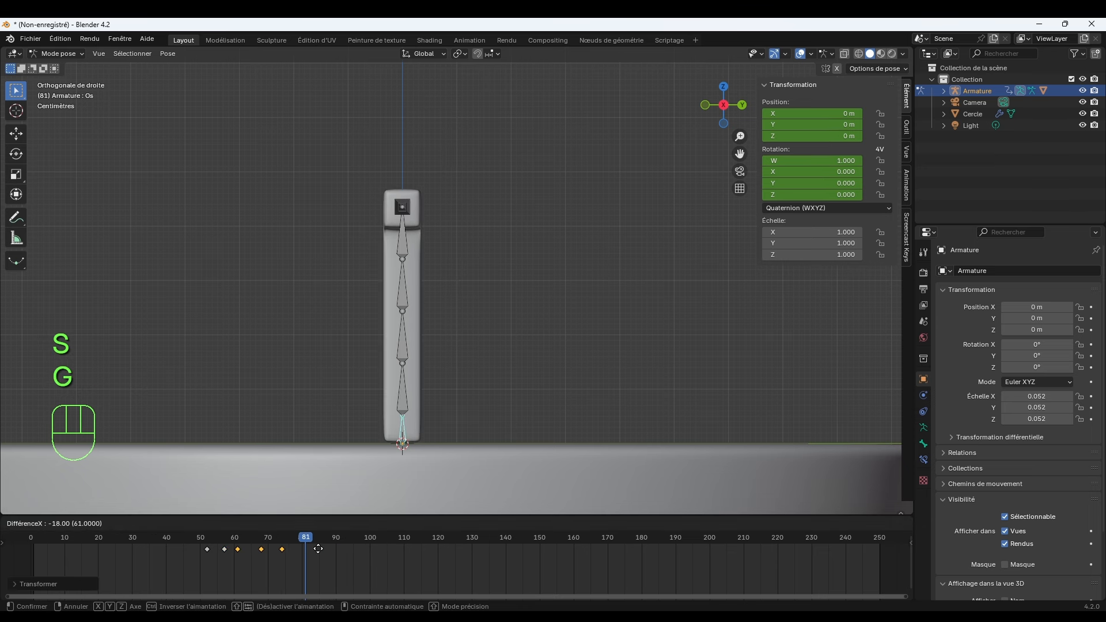
pyautogui.click(316, 549)
pyautogui.click(209, 538)
pyautogui.press('space')
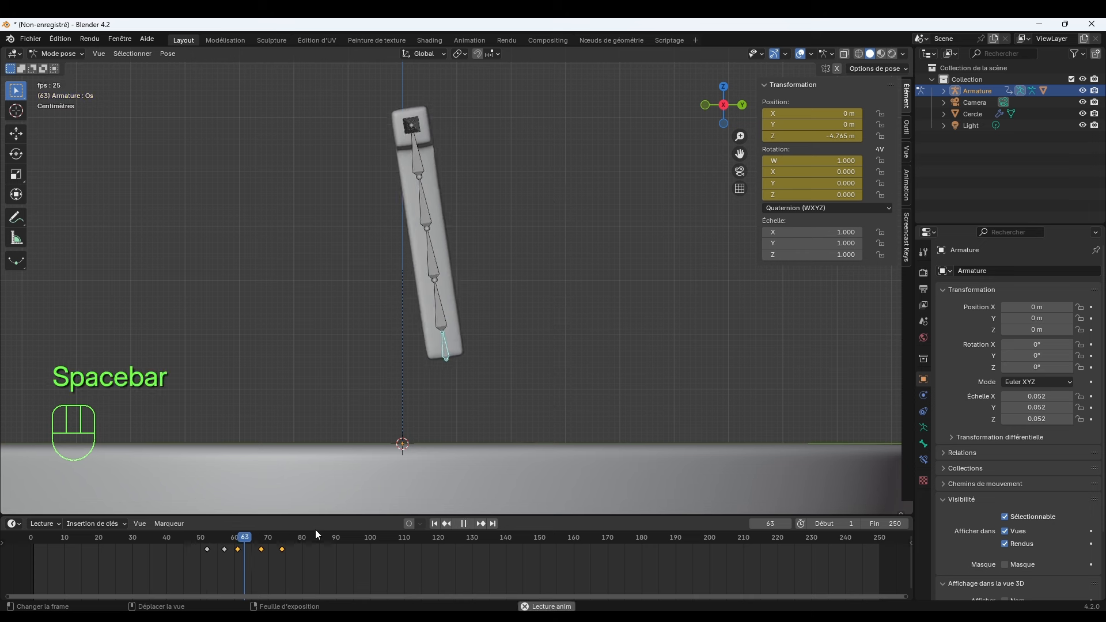
pyautogui.click(227, 536)
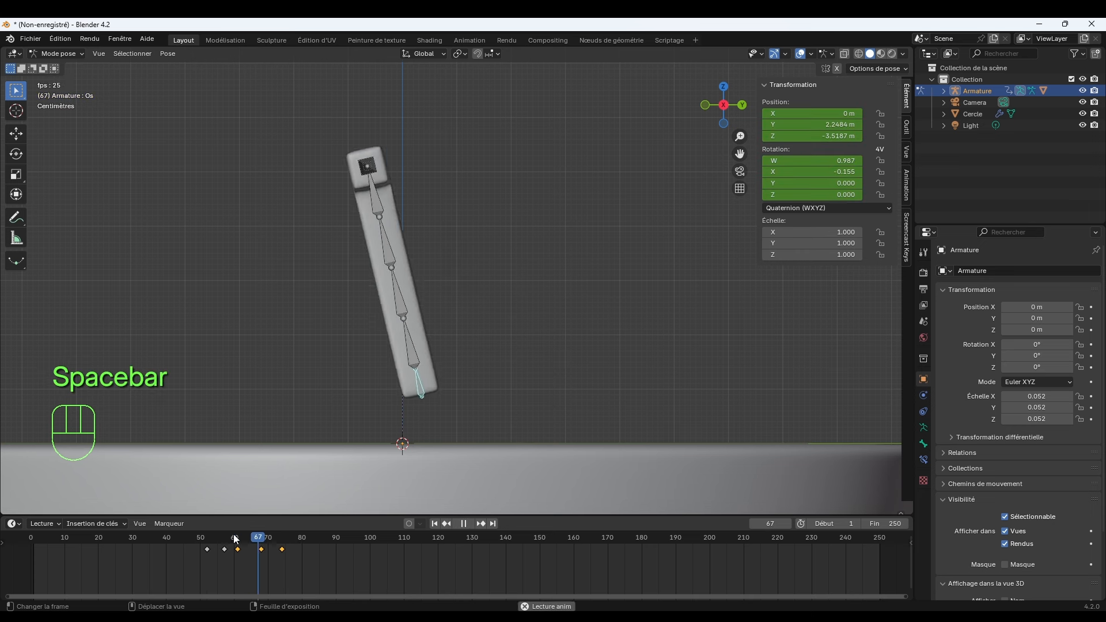
pyautogui.press('space')
# Move the last two keyframes earlier, to about frames 65 and 71.
pyautogui.moveTo(295, 560); pyautogui.dragTo(258, 548)
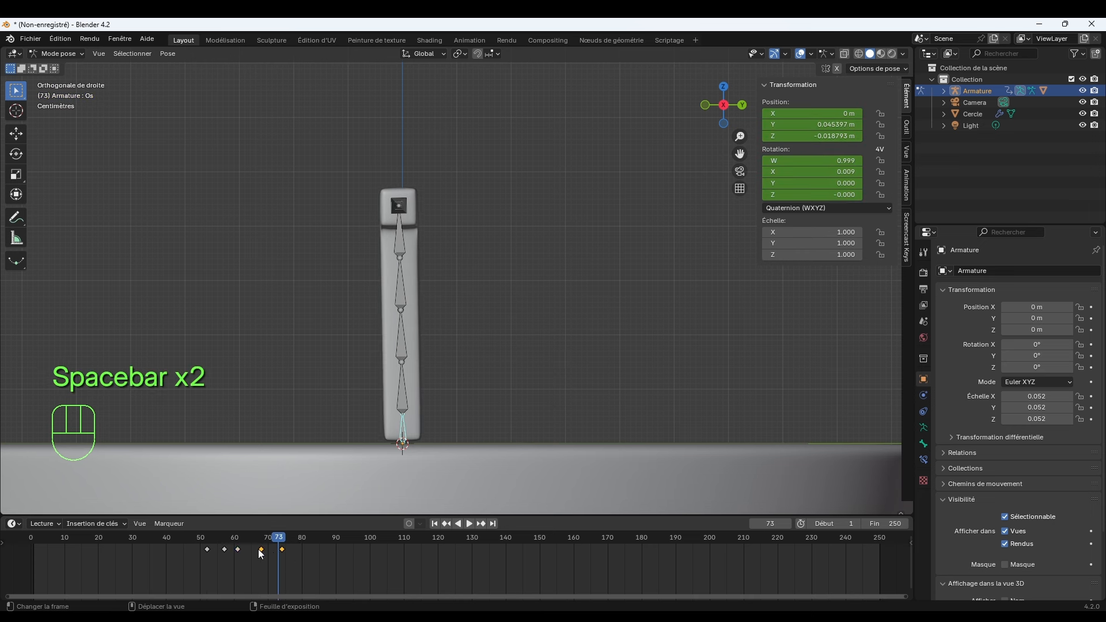
pyautogui.press('g')
pyautogui.click(299, 560)
# Replay the jump repeatedly from around frame 52, in the side view and in perspective, to examine its timing.
pyautogui.click(213, 544)
pyautogui.press('space')
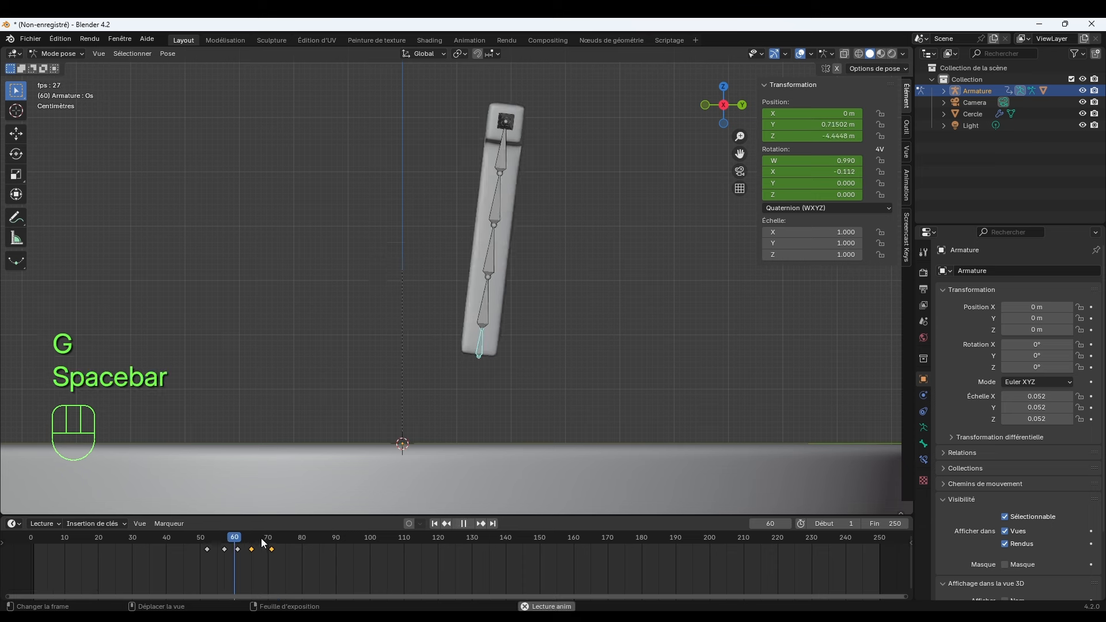
pyautogui.click(213, 545)
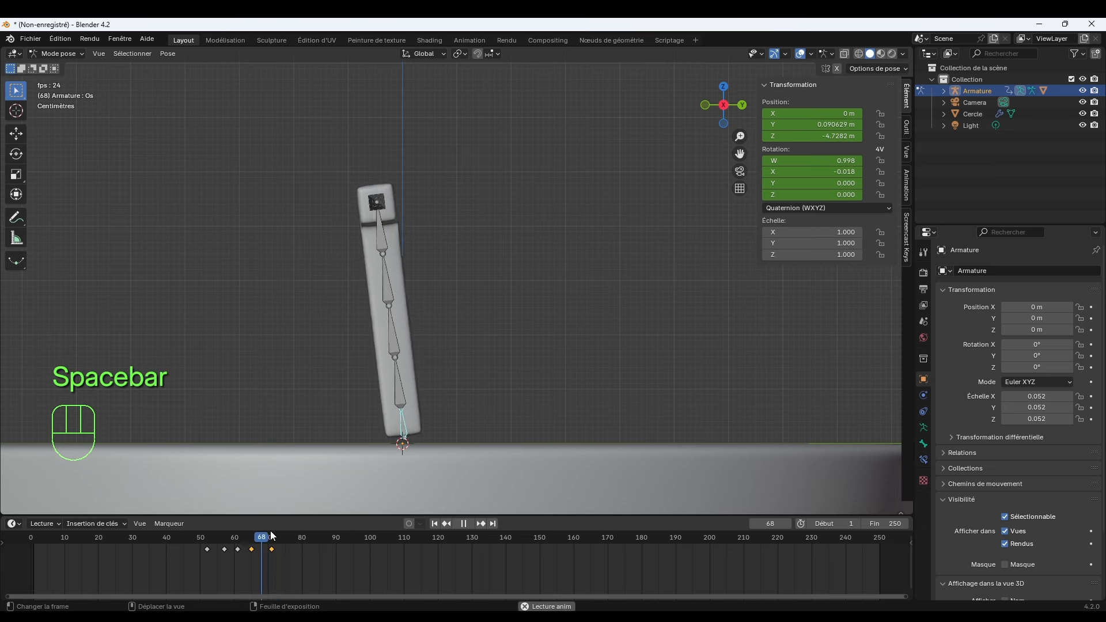
pyautogui.click(210, 540)
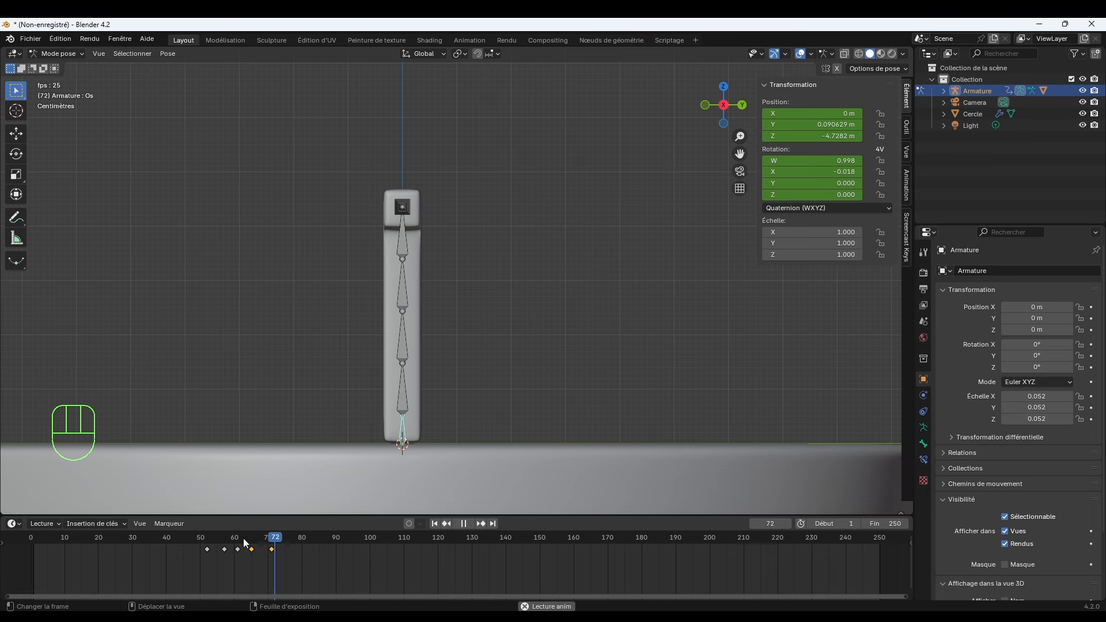
pyautogui.click(215, 539)
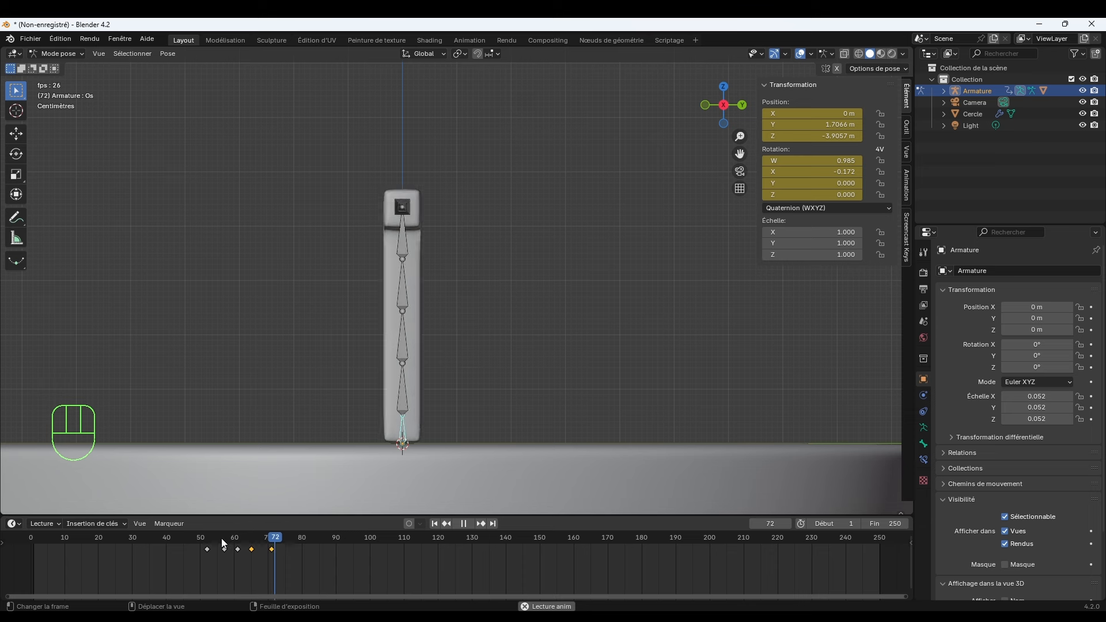
pyautogui.click(224, 540)
pyautogui.click(224, 540)
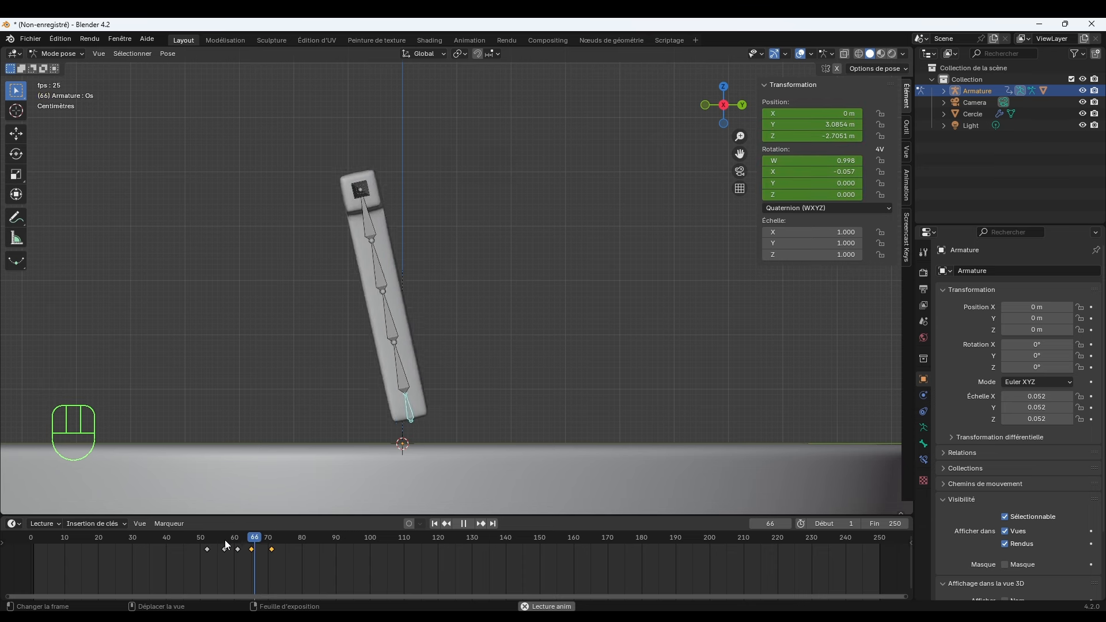
pyautogui.click(225, 541)
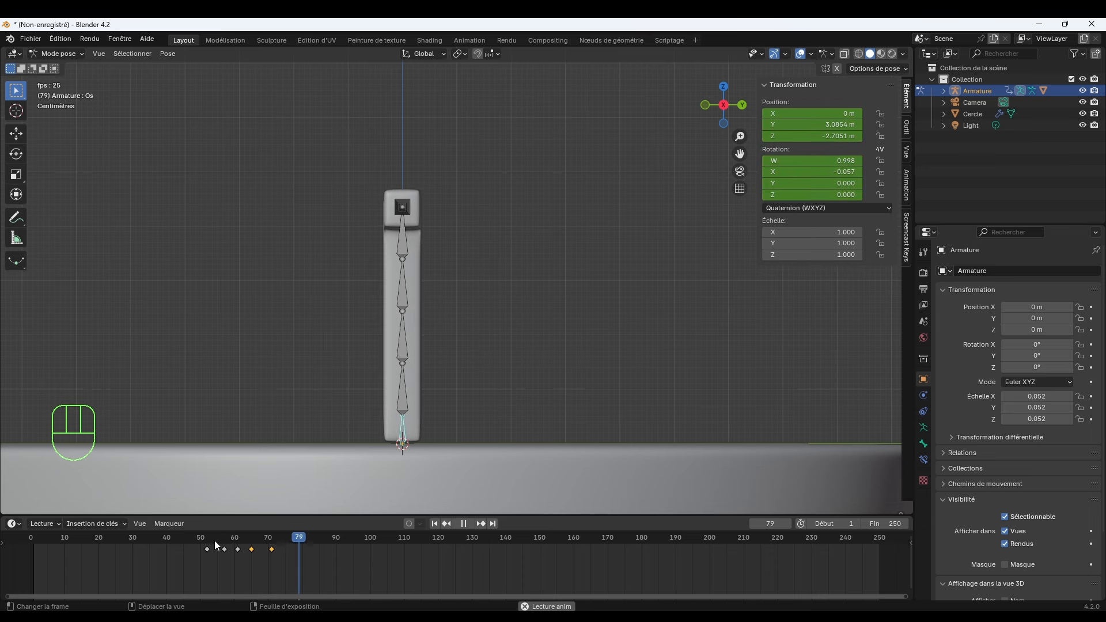
pyautogui.click(208, 540)
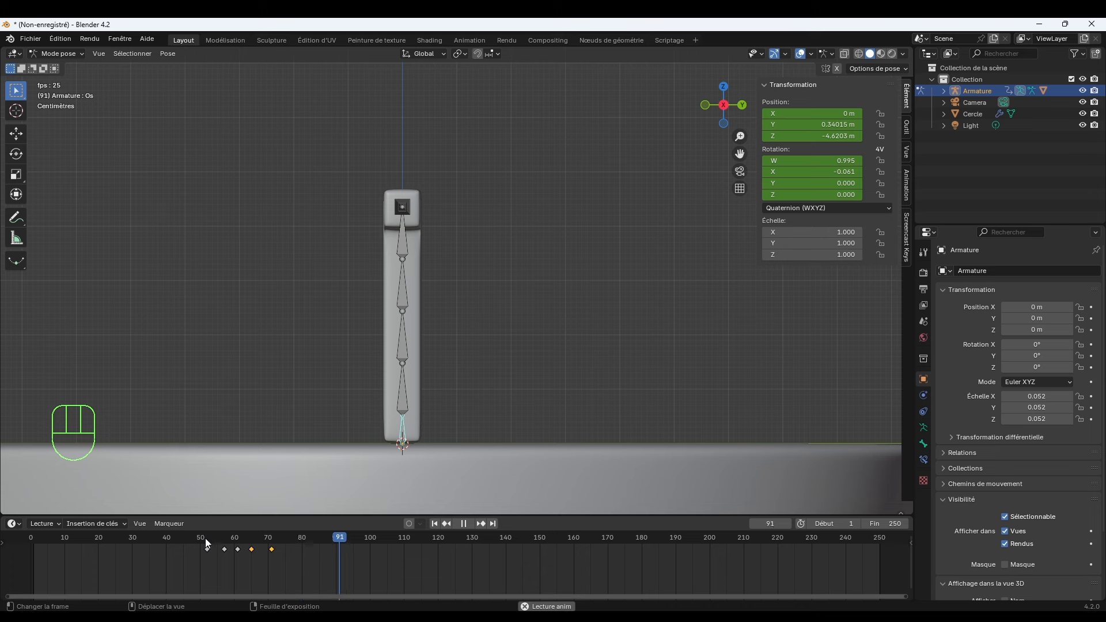
pyautogui.click(204, 538)
pyautogui.press('space')
pyautogui.moveTo(377, 417); pyautogui.dragTo(502, 354, button='middle')
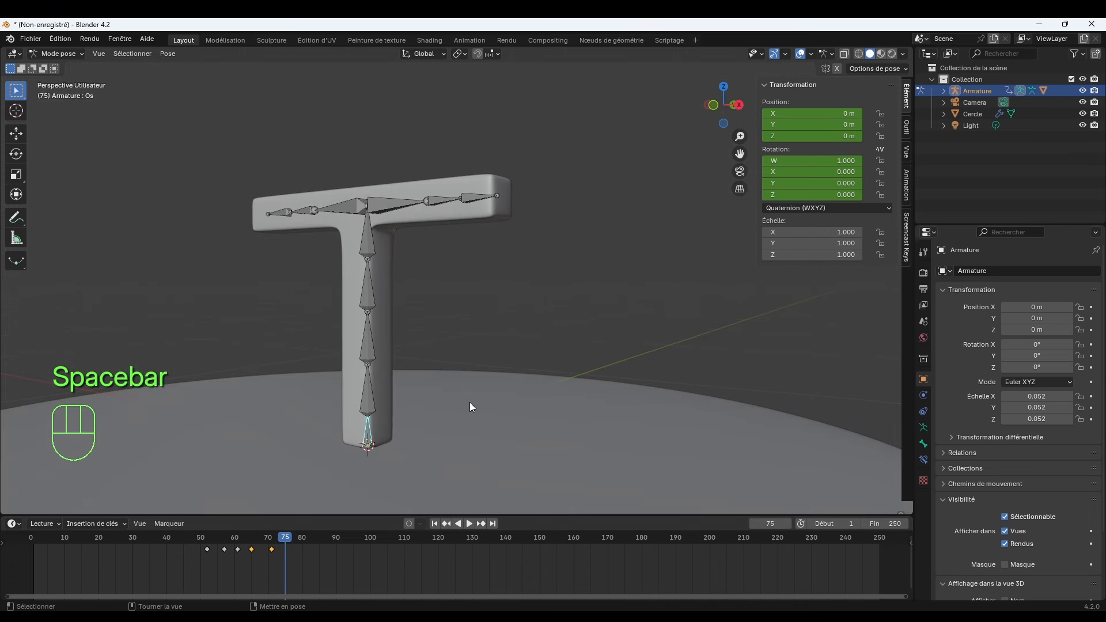
pyautogui.press('space')
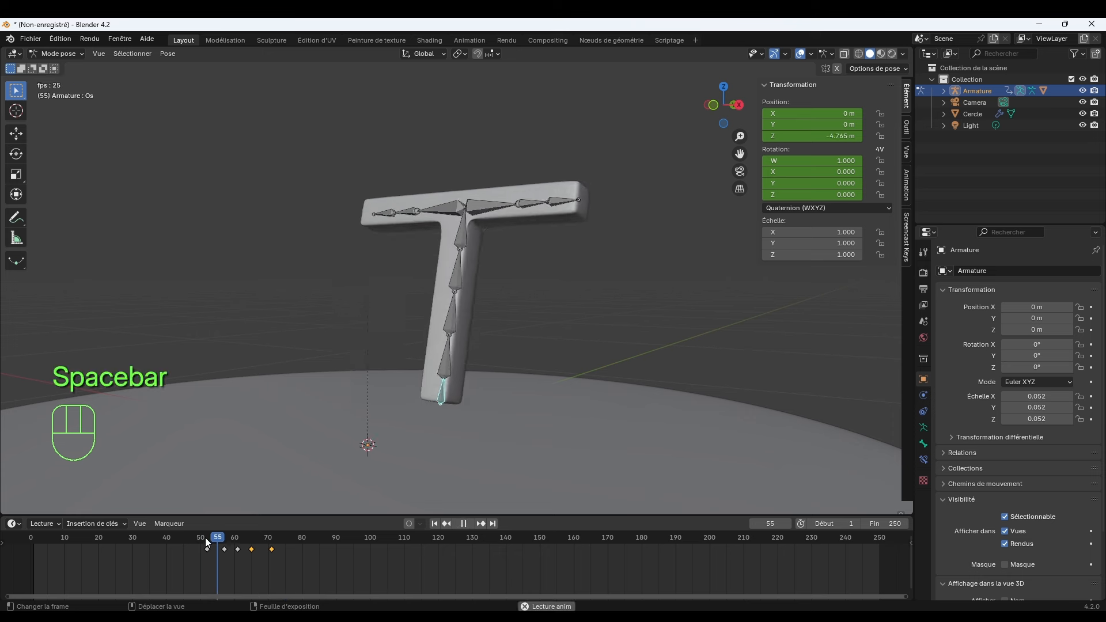
# Play the jump from around frame 51, pause it in mid-air and view the character from another angle.
pyautogui.press('space')
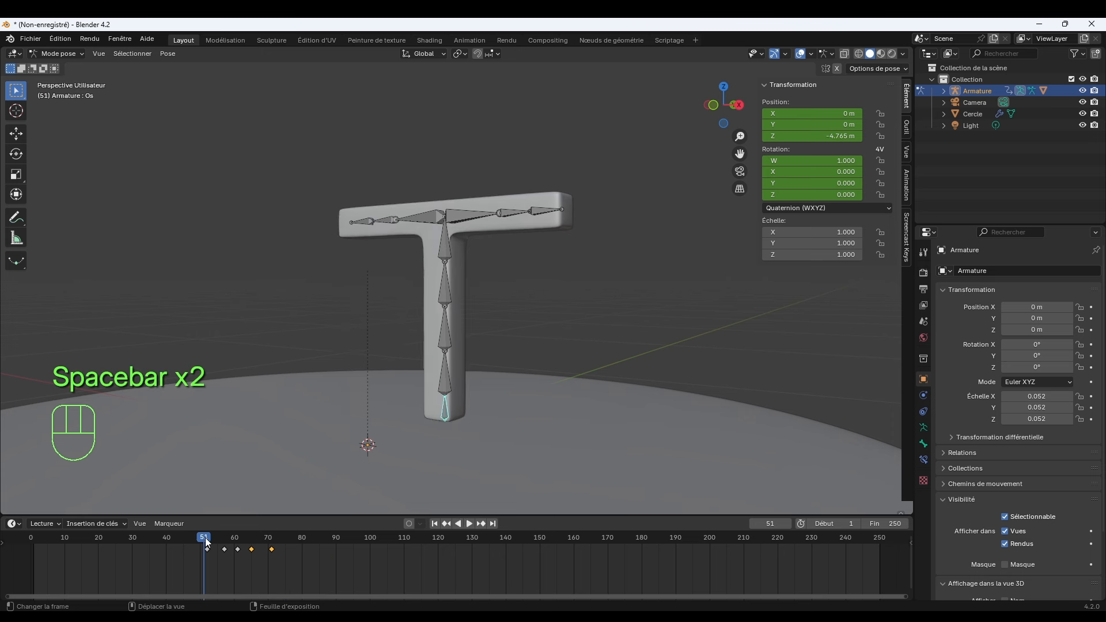
pyautogui.press('space')
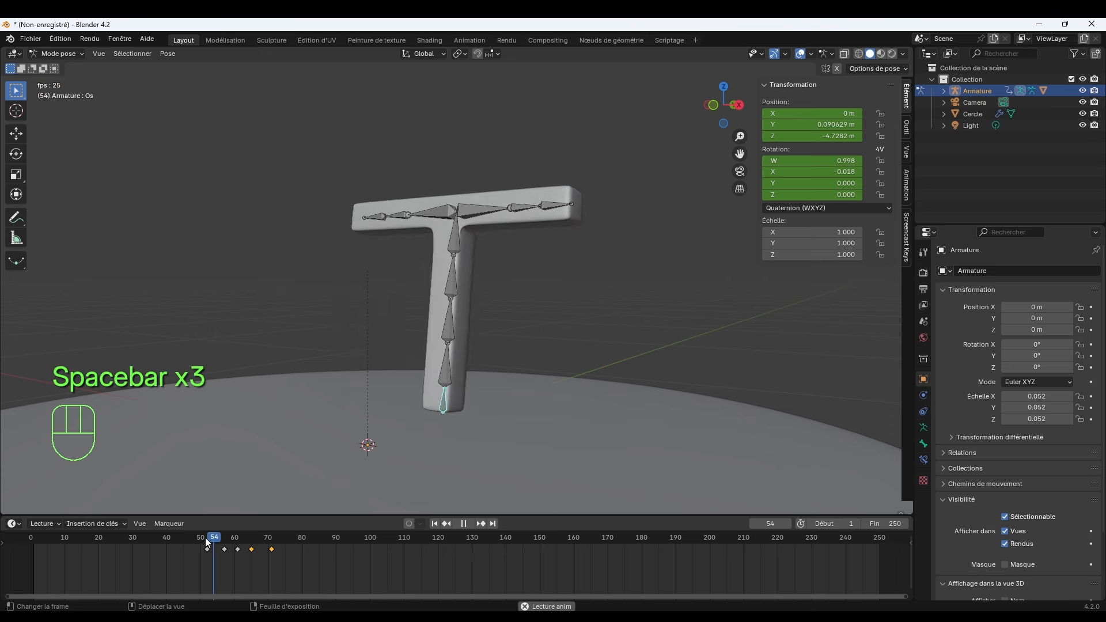
pyautogui.press('space')
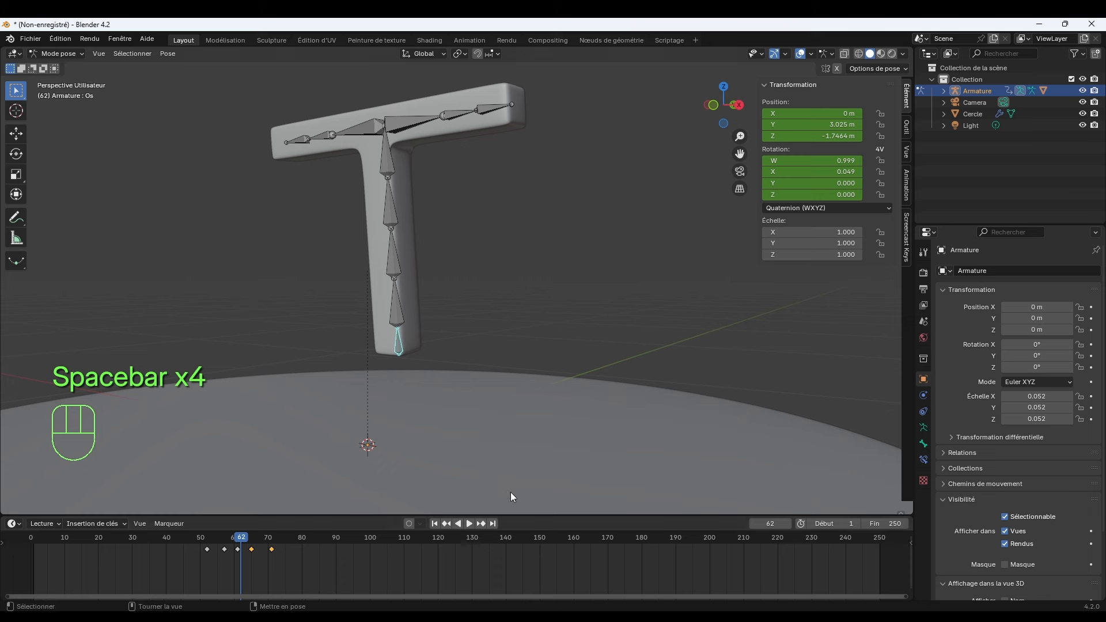
pyautogui.moveTo(511, 492); pyautogui.dragTo(472, 452, button='middle')
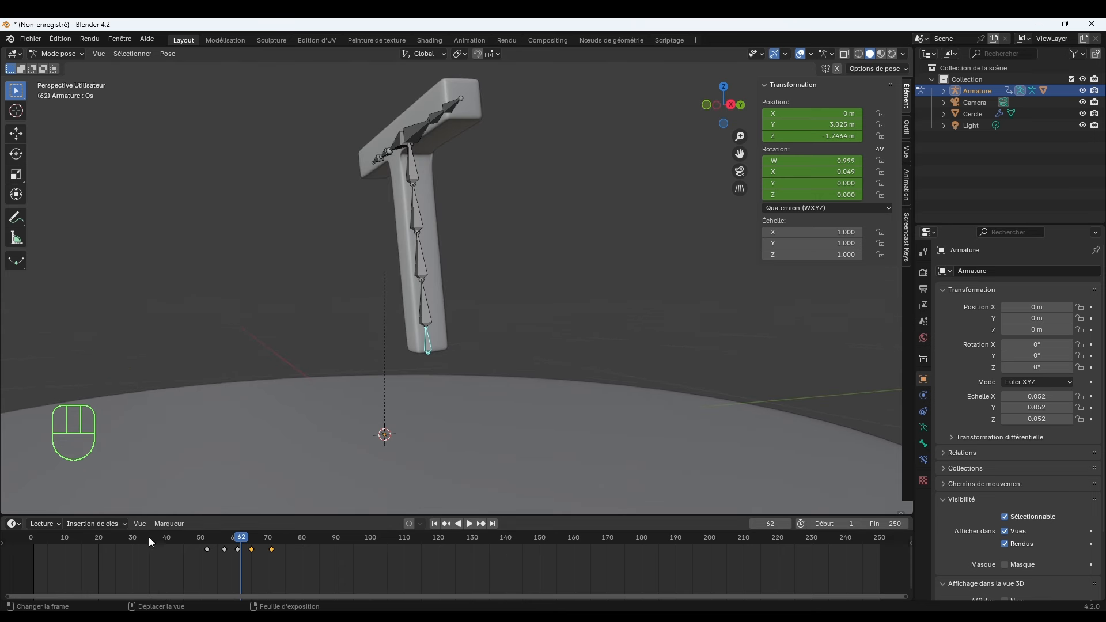
# At frame 34, in the right side view, move the base bone about 0.29 m along global Y and insert a keyframe.
pyautogui.click(208, 539)
pyautogui.press('KP_1')
pyautogui.press('KP_3')
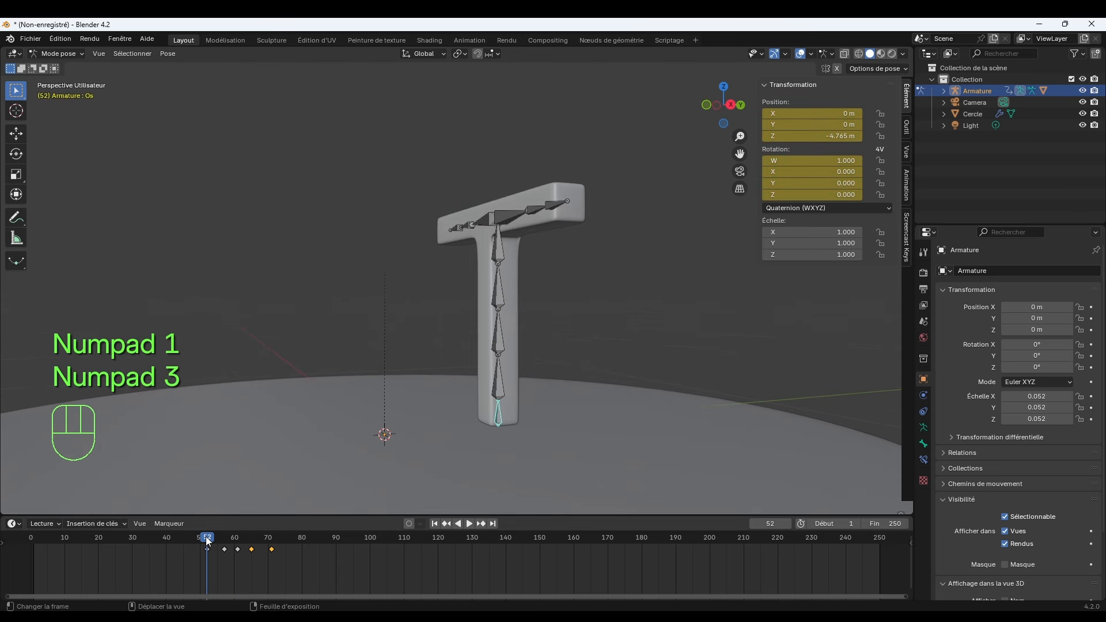
pyautogui.press('KP_3')
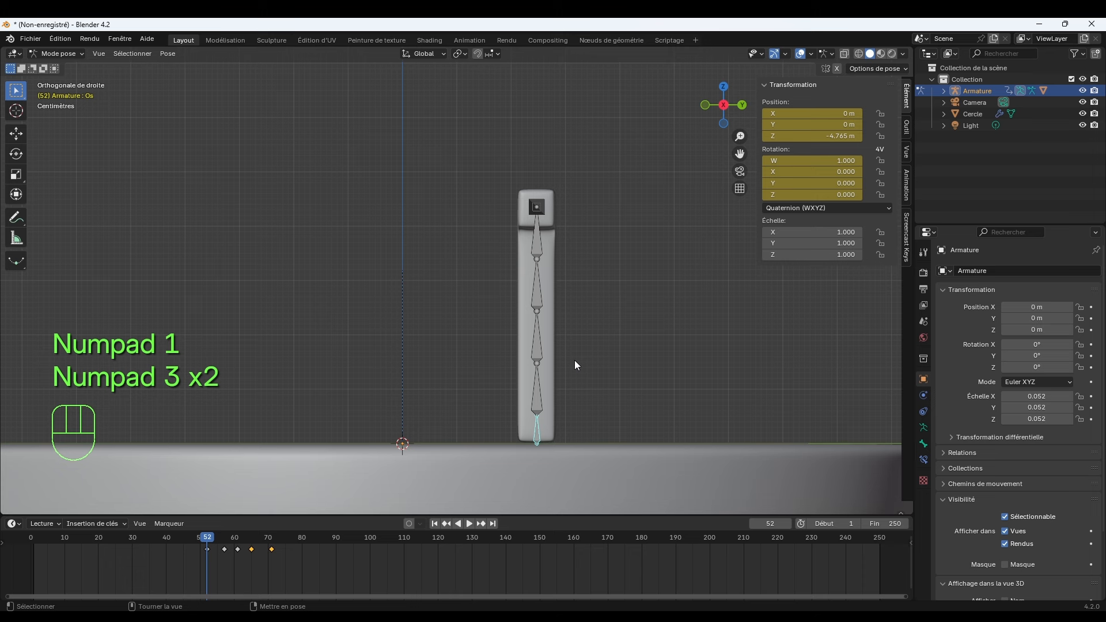
pyautogui.moveTo(209, 538); pyautogui.dragTo(147, 564)
pyautogui.press('g')
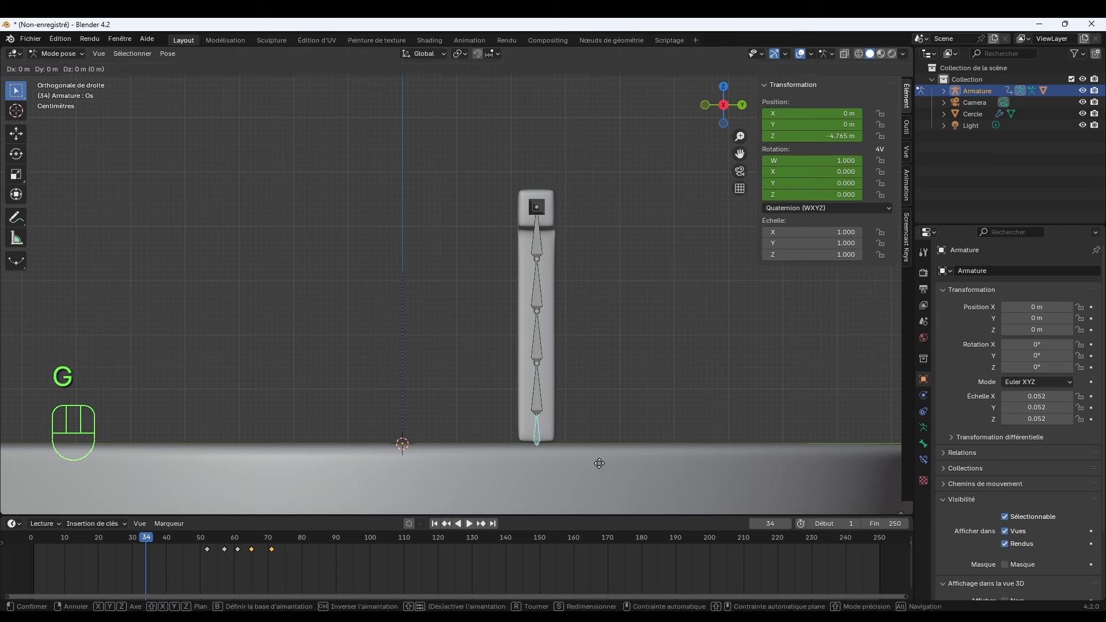
pyautogui.press('y')
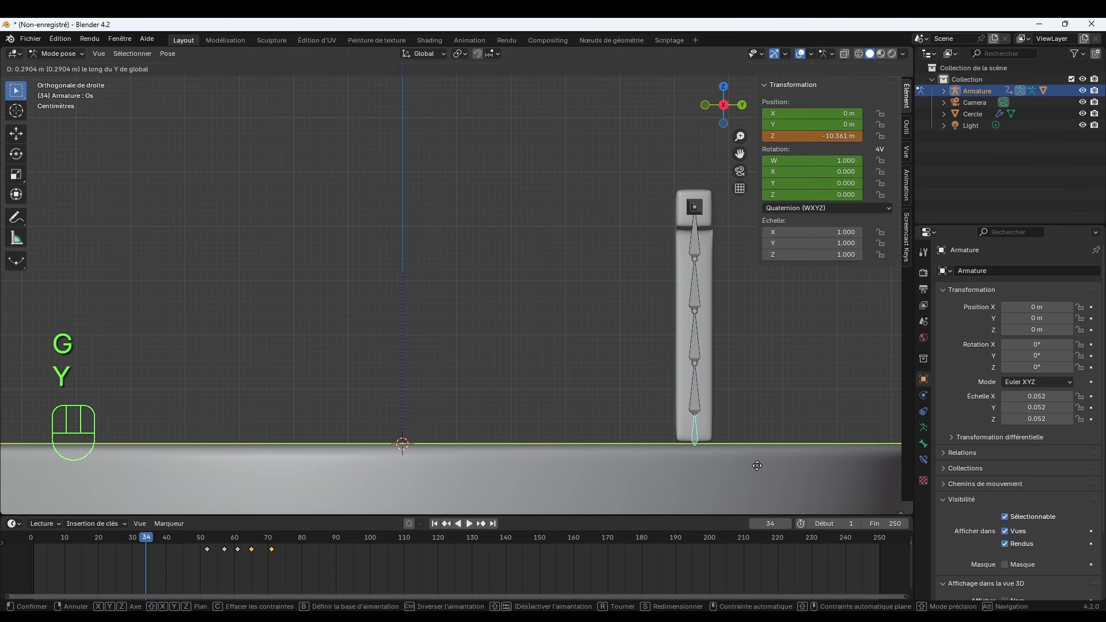
pyautogui.click(685, 488)
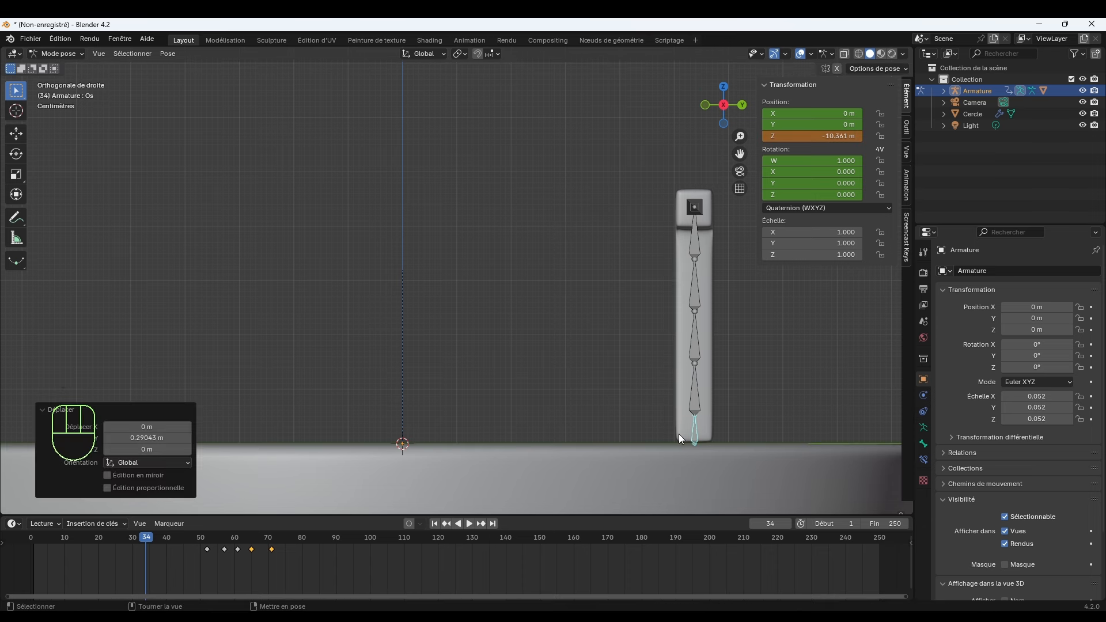
pyautogui.press('k')
pyautogui.click(714, 384)
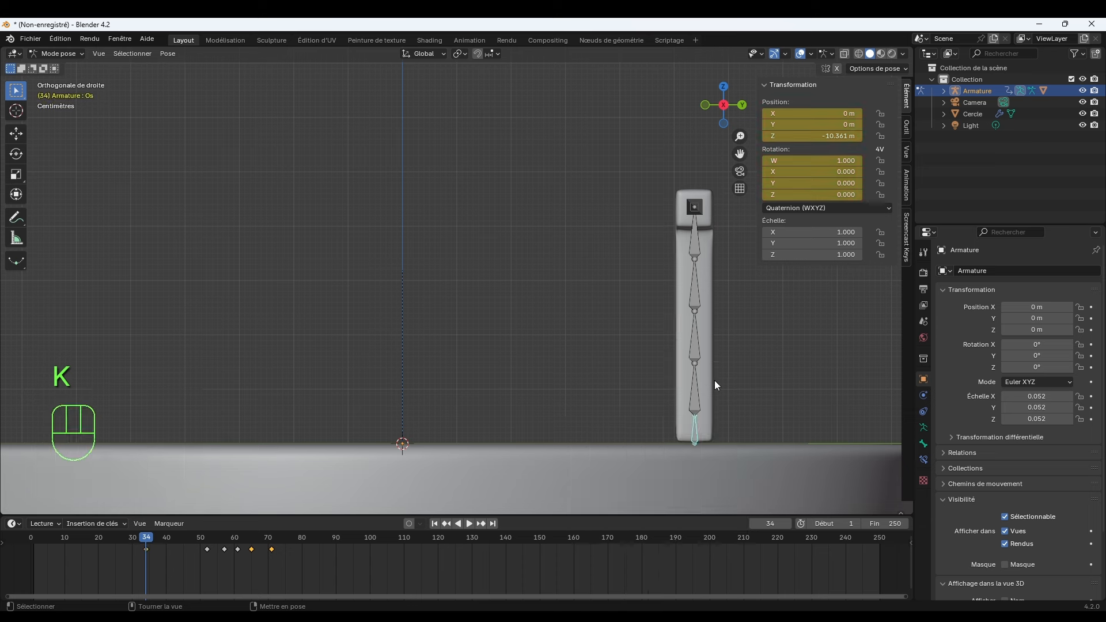
# At frame 44, raise the base bone about 0.13 m with a slight -0.02 m Y shift, and keyframe all available channels.
pyautogui.moveTo(147, 535); pyautogui.dragTo(179, 549)
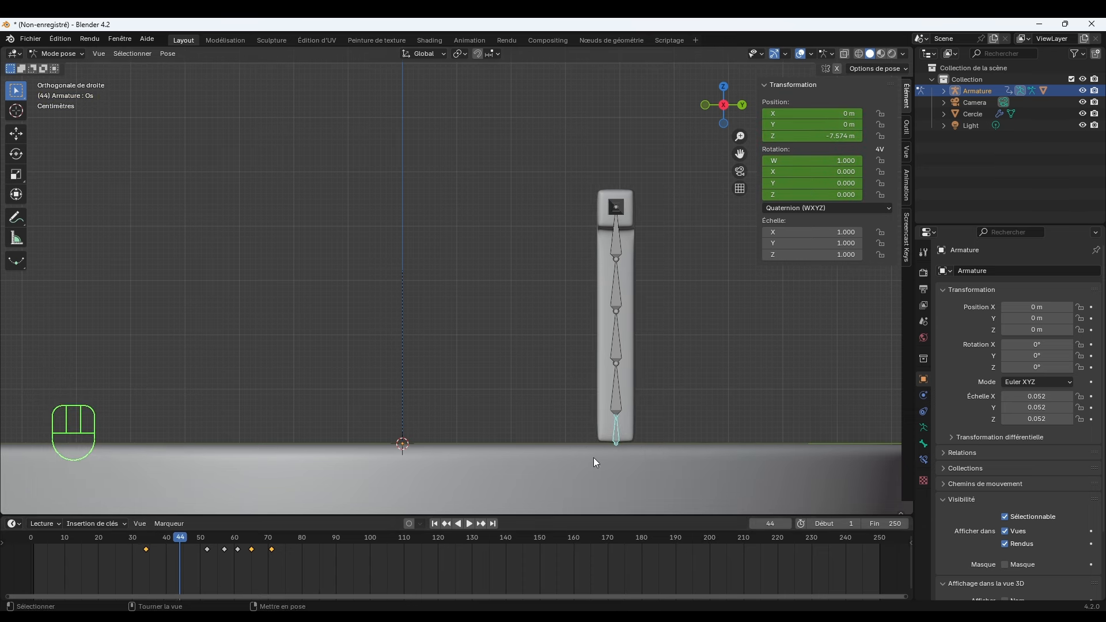
pyautogui.press('g')
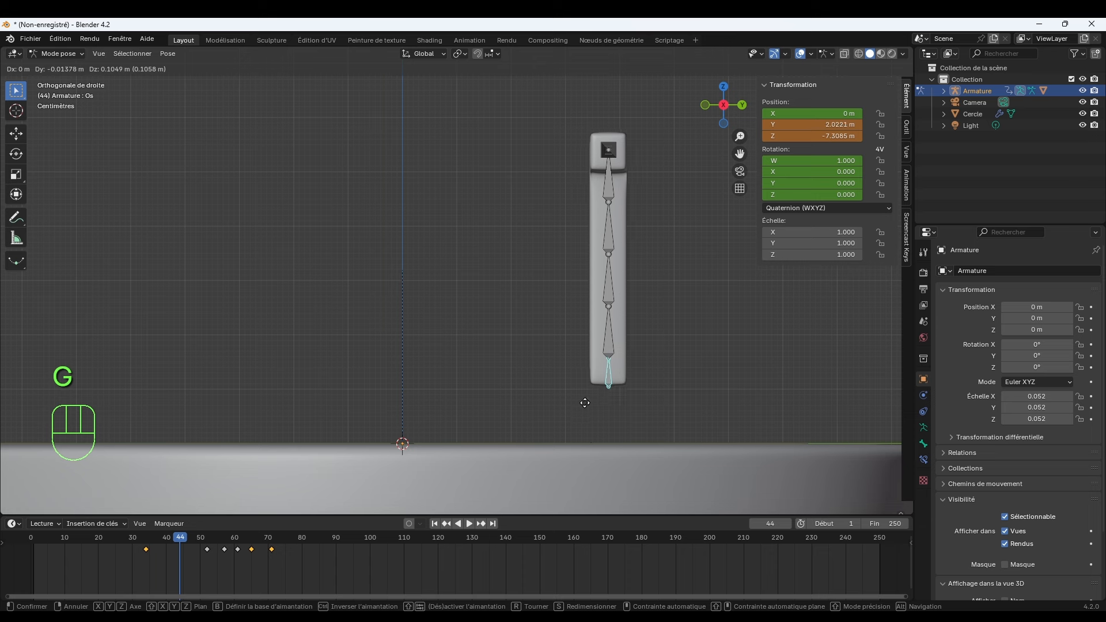
pyautogui.click(657, 385)
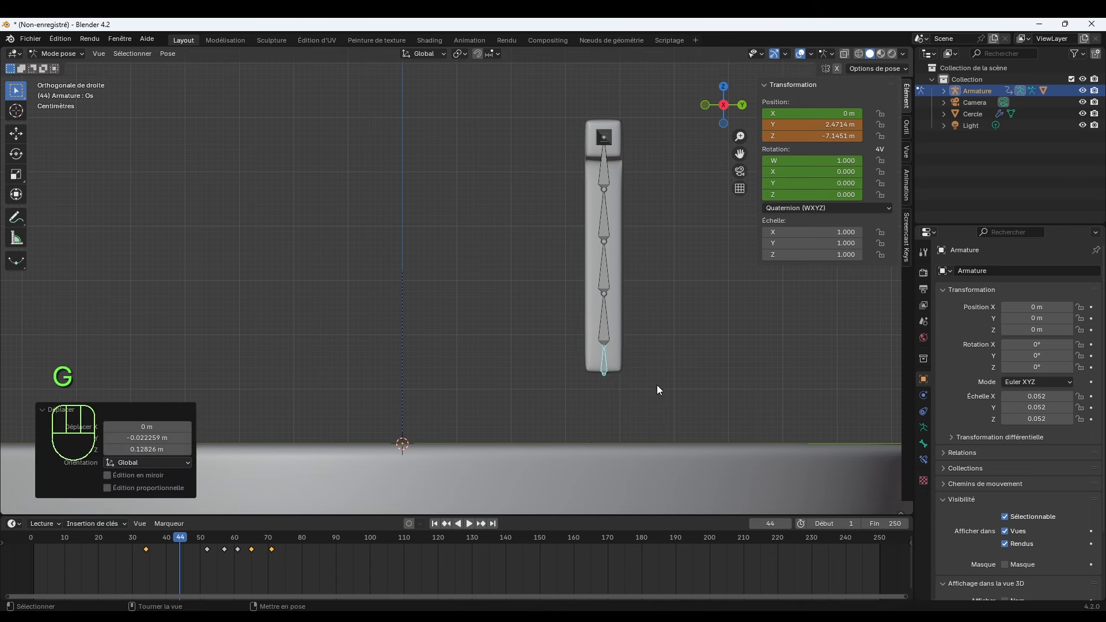
pyautogui.press('k')
pyautogui.click(592, 402)
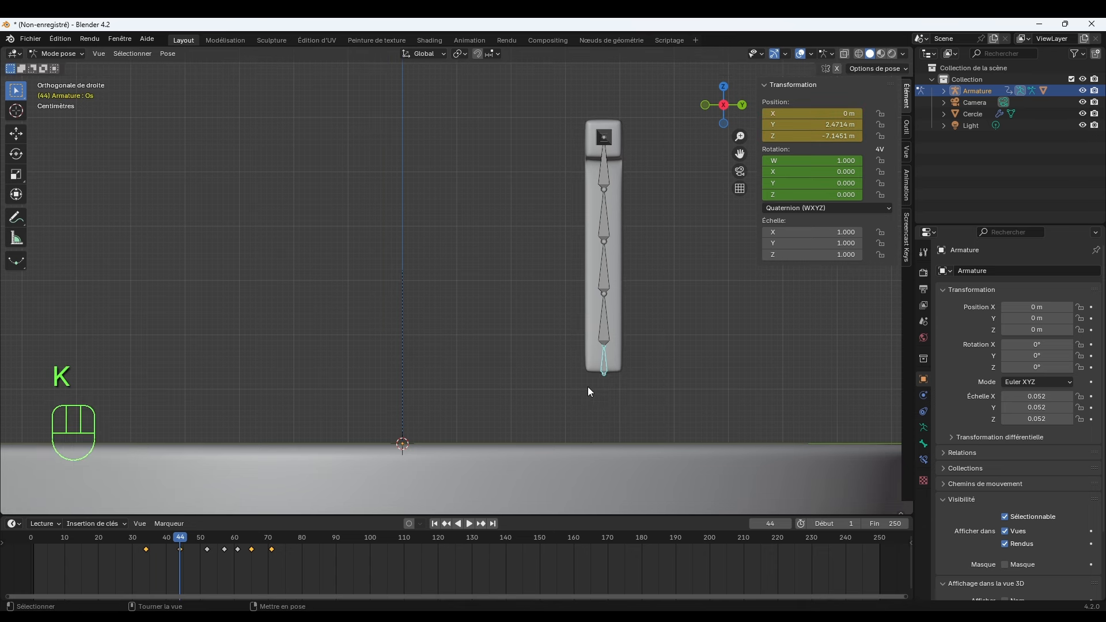
pyautogui.press('k')
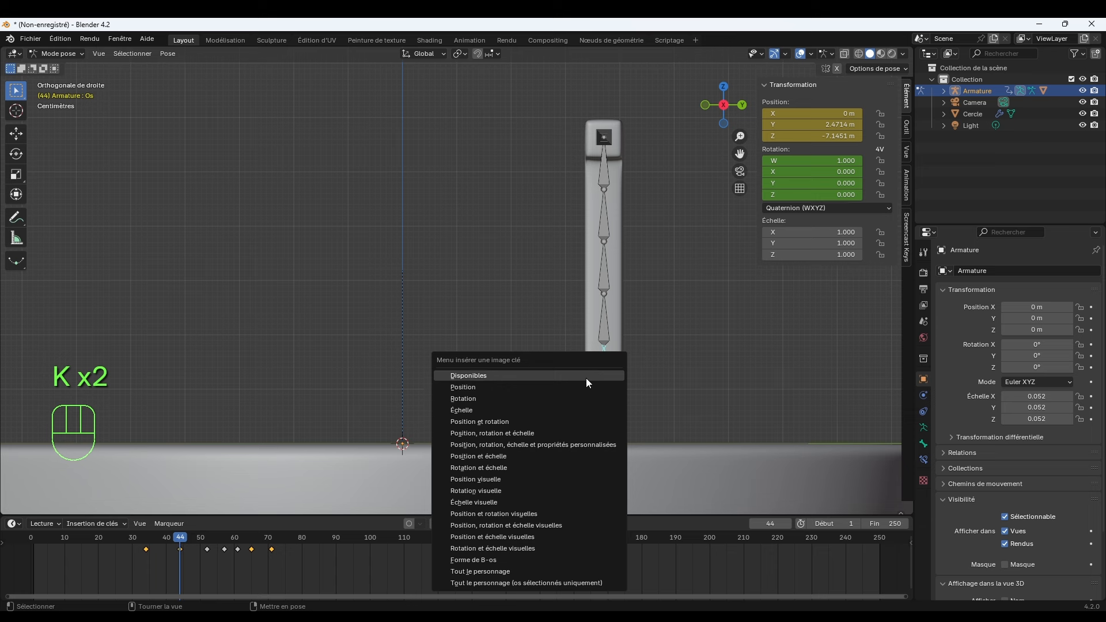
pyautogui.click(586, 378)
# Shift the raised-pose keyframe from frame 44 to about frame 43 and set the current frame to 38.
pyautogui.click(179, 551)
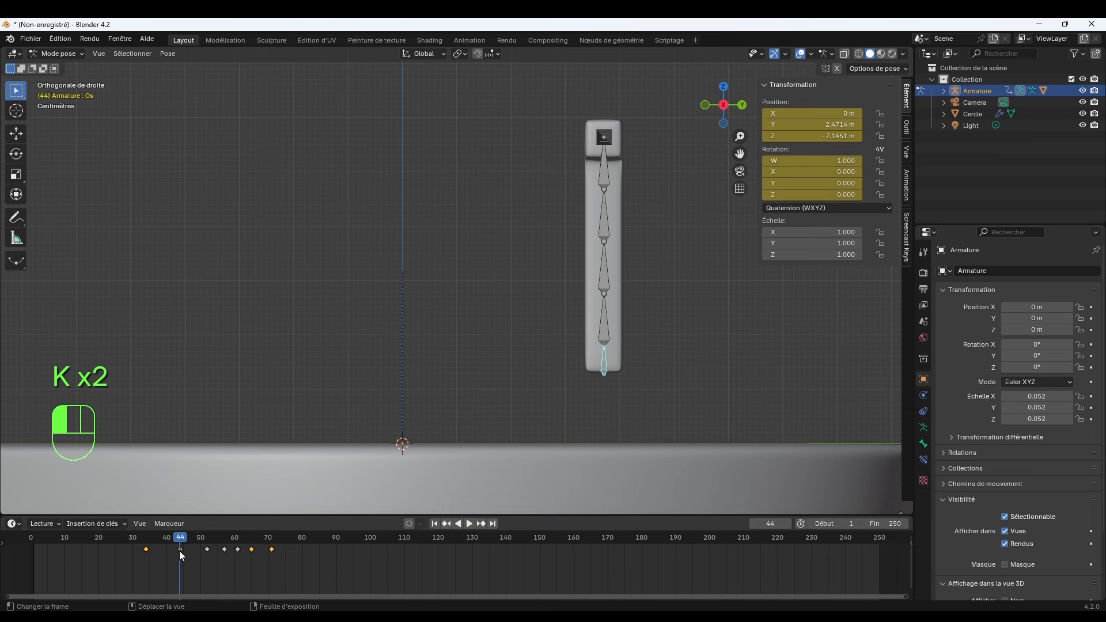
pyautogui.moveTo(181, 548)
pyautogui.mouseDown()
pyautogui.moveTo(149, 540)
pyautogui.moveTo(175, 544)
pyautogui.moveTo(159, 545)
pyautogui.mouseUp()
pyautogui.press('space')
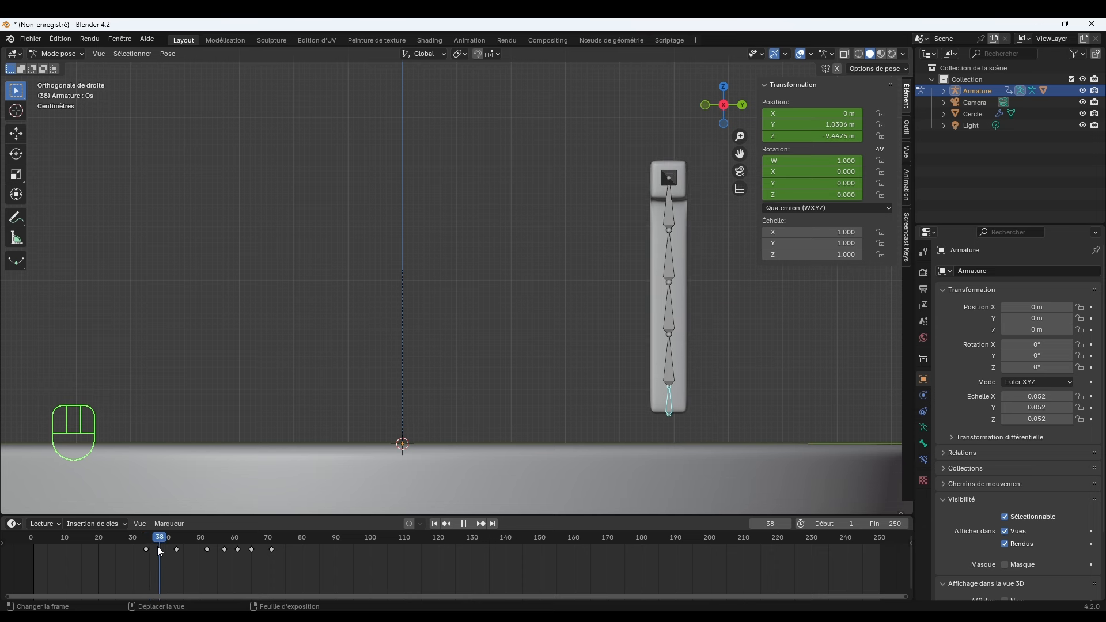
pyautogui.press('space')
# Rotate the base bone about 24.6° at frame 38 in the side view and insert a keyframe.
pyautogui.press('r')
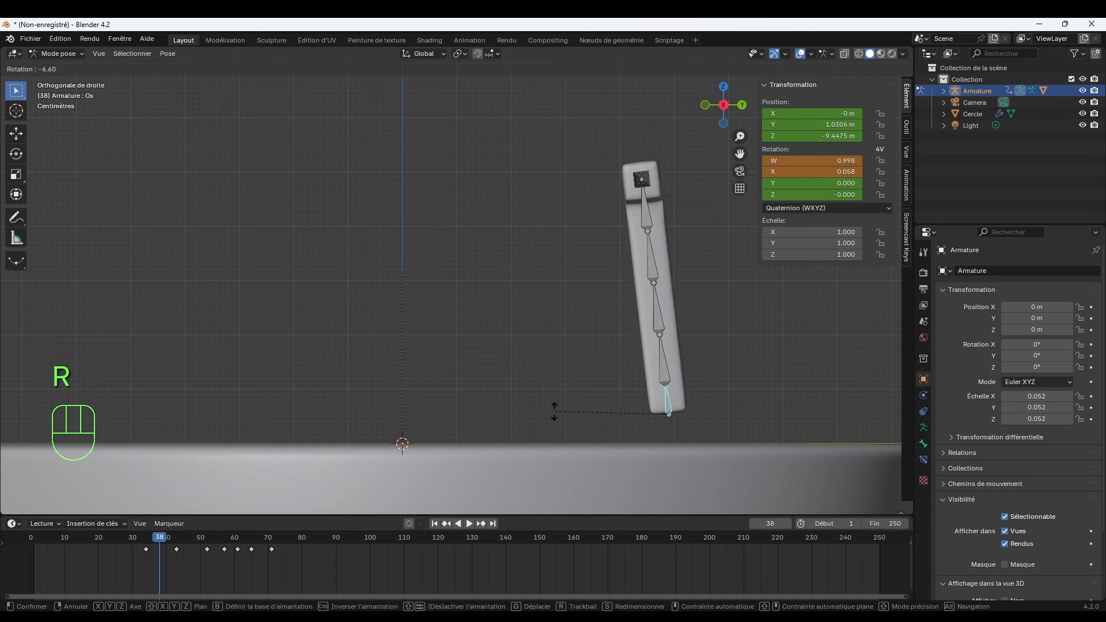
pyautogui.click(593, 373)
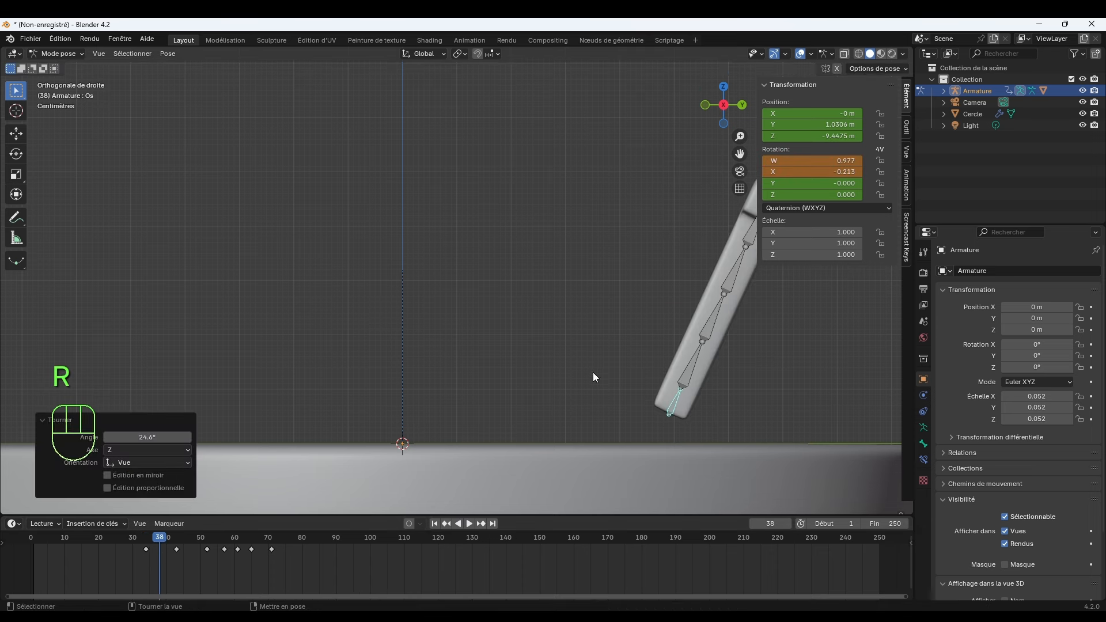
pyautogui.press('k')
pyautogui.click(568, 387)
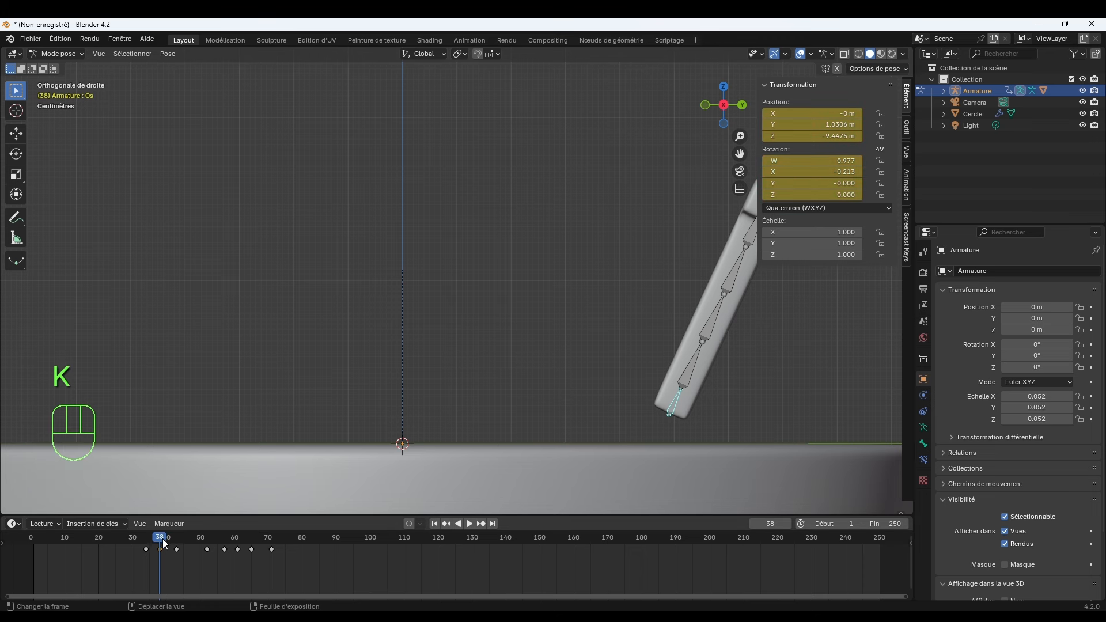
# At frame 47, rotate the base bone about -21°, keyframe the available channels, and play back the jump from around frame 34.
pyautogui.moveTo(160, 541); pyautogui.dragTo(195, 550)
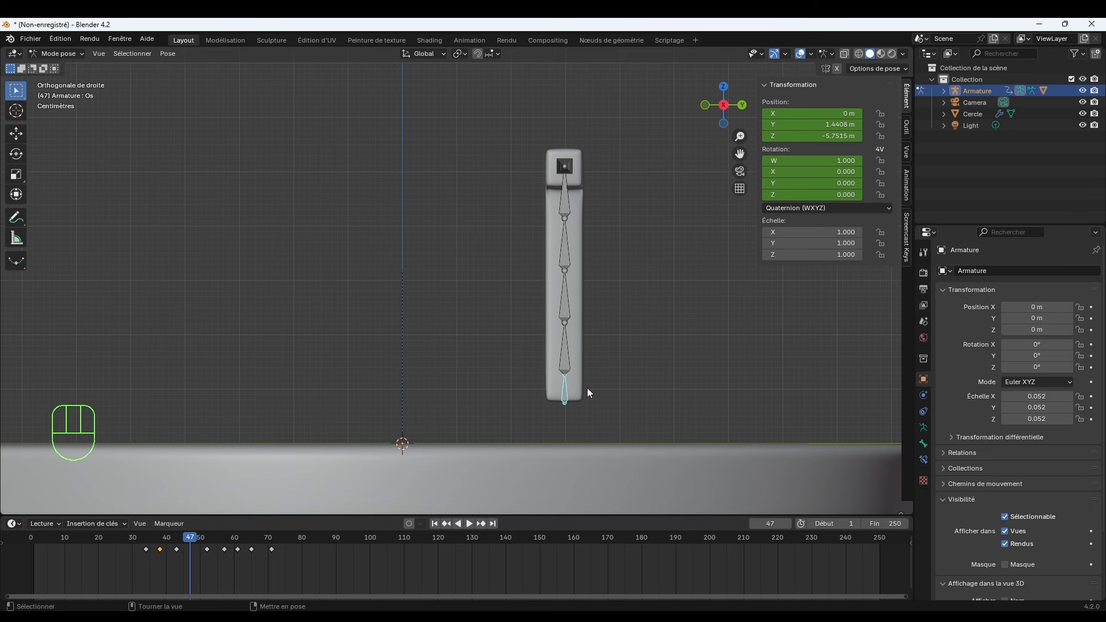
pyautogui.press('r')
pyautogui.click(563, 400)
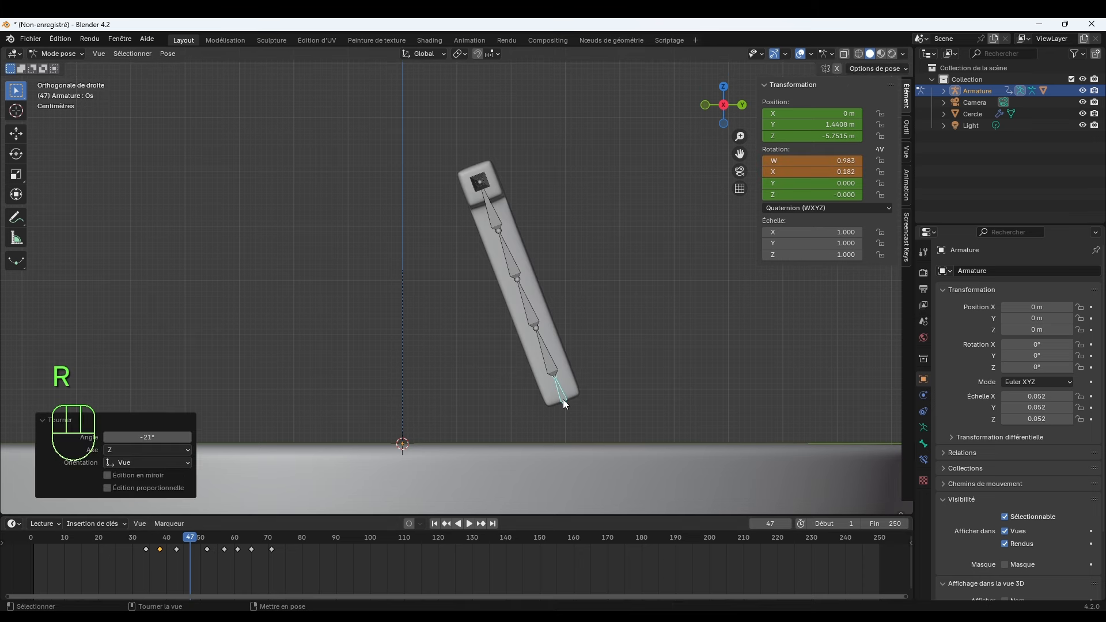
pyautogui.press('k')
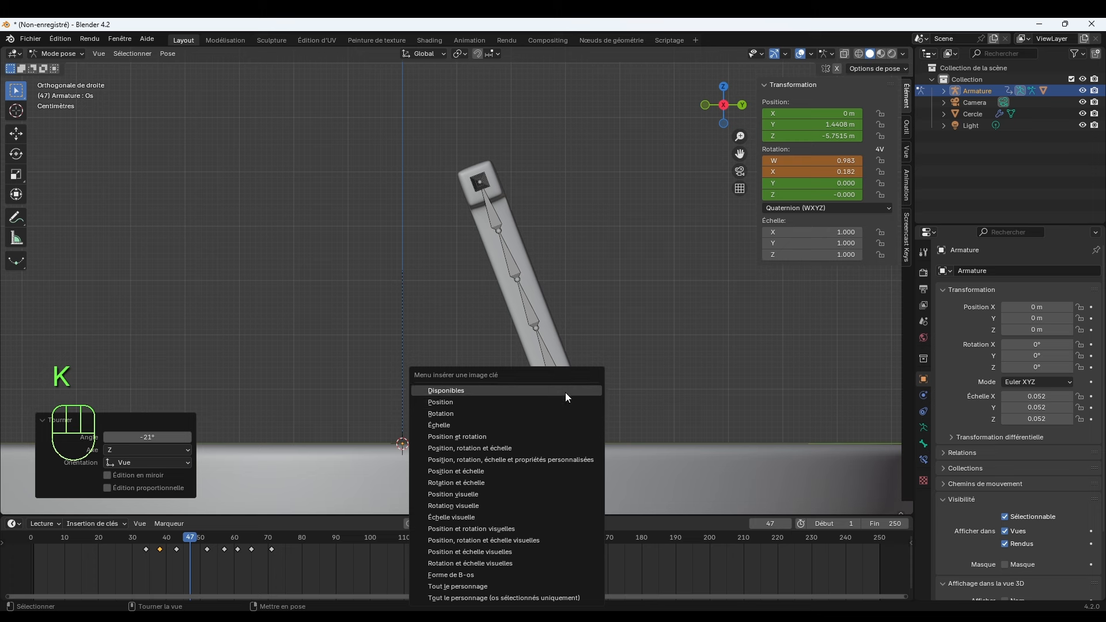
pyautogui.click(565, 387)
pyautogui.click(143, 538)
pyautogui.press('space')
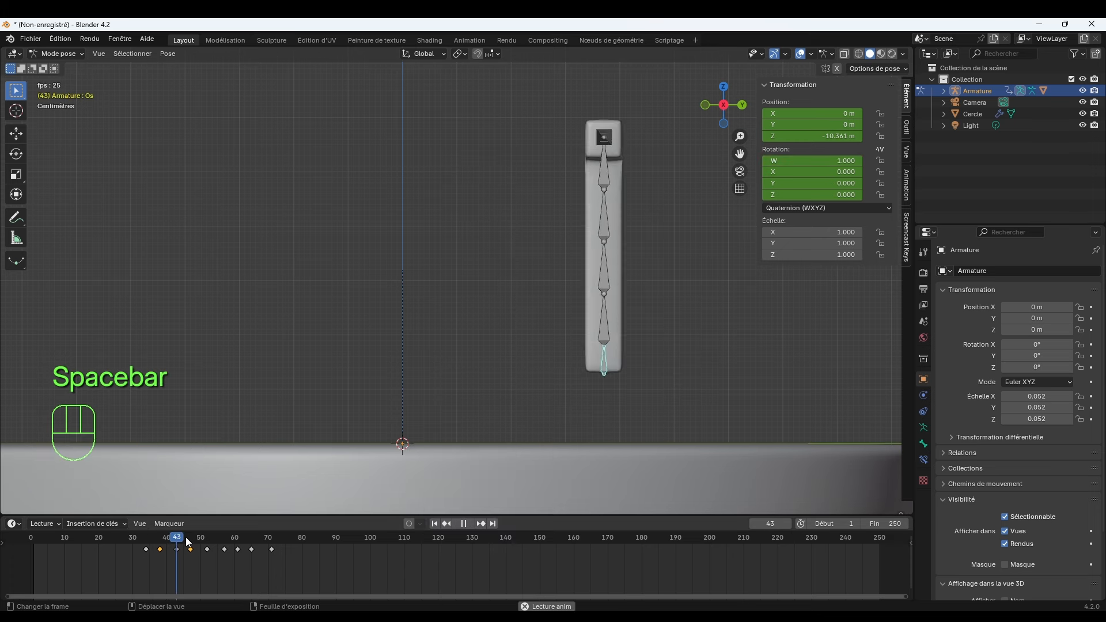
pyautogui.press('space')
# Shift the last four keyframes 3 frames later, to about frames 60, 64, 68 and 74.
pyautogui.moveTo(146, 539); pyautogui.dragTo(281, 549)
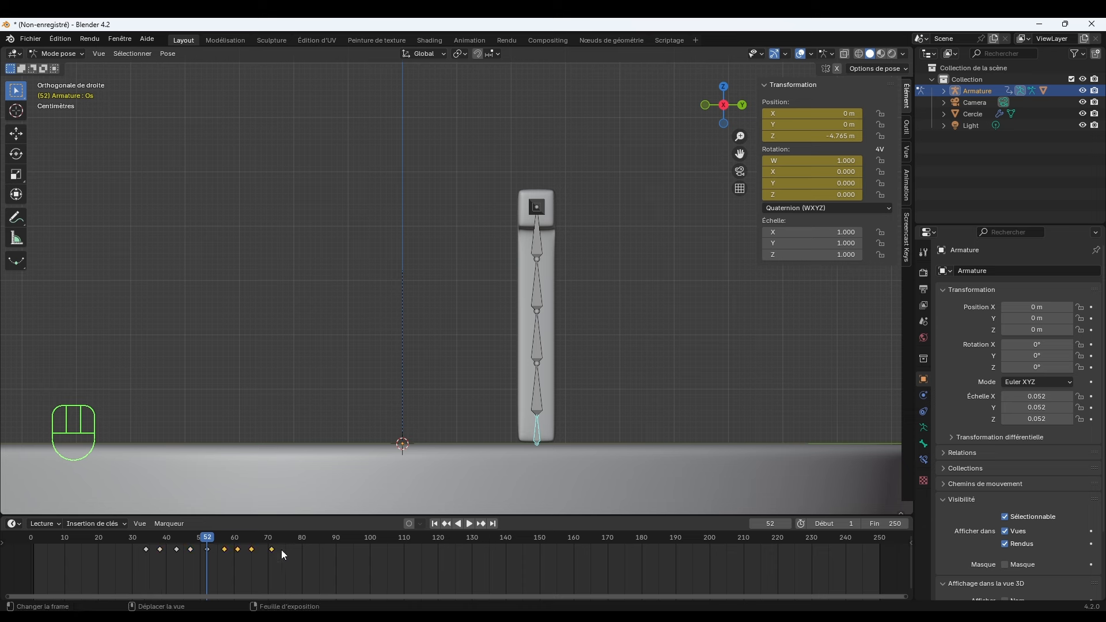
pyautogui.press('g')
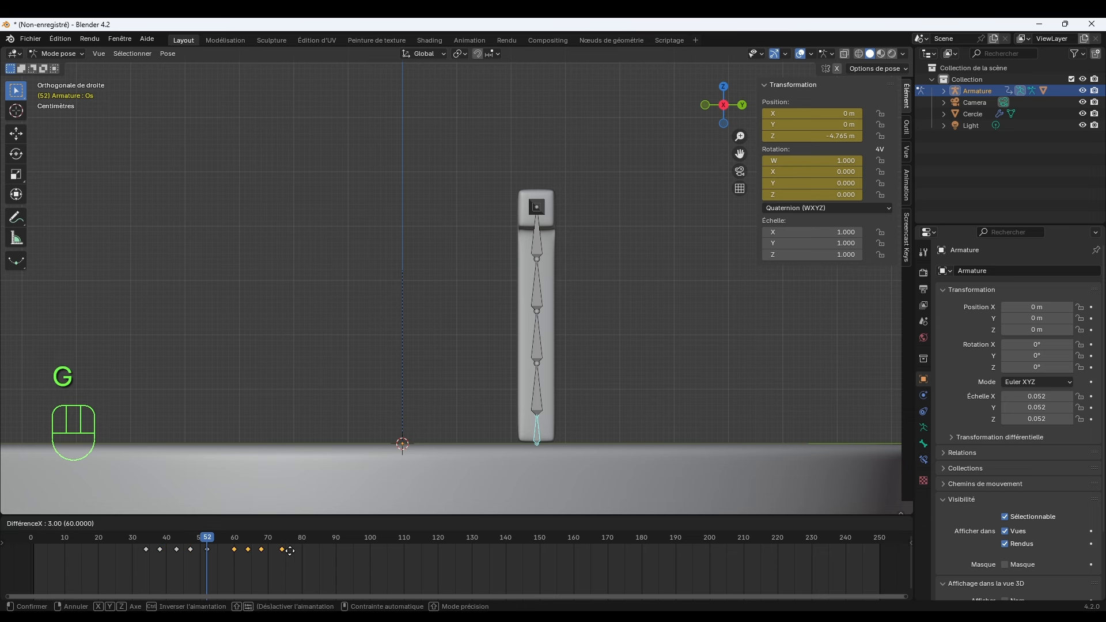
pyautogui.click(289, 551)
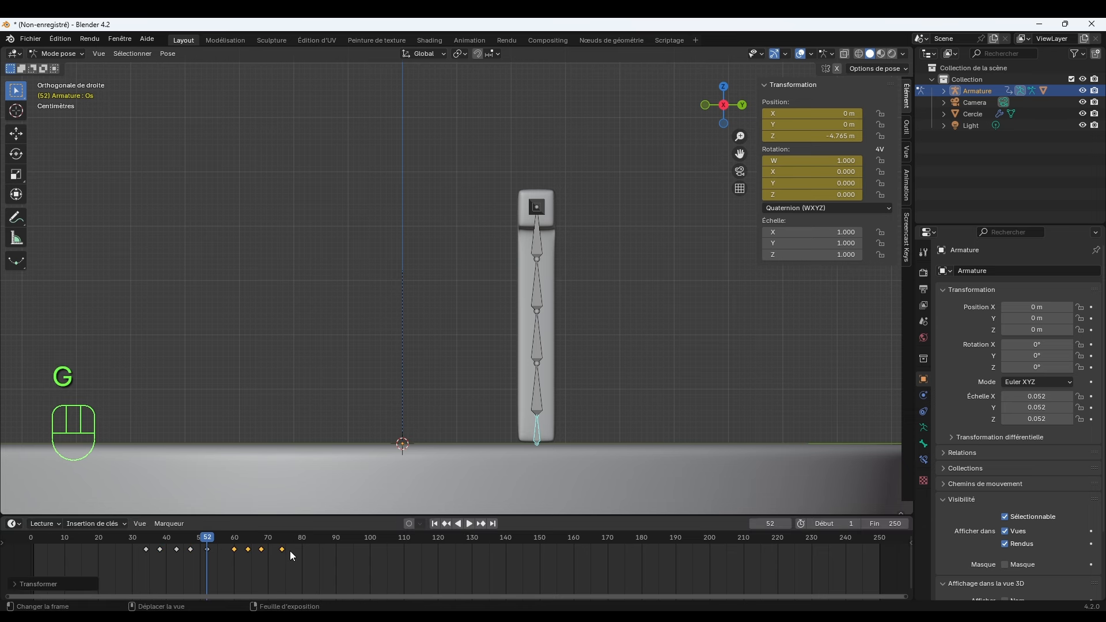
# Duplicate the landing keyframe at frame 52 to about frame 56 to hold the pose between the two jumps.
pyautogui.click(204, 552)
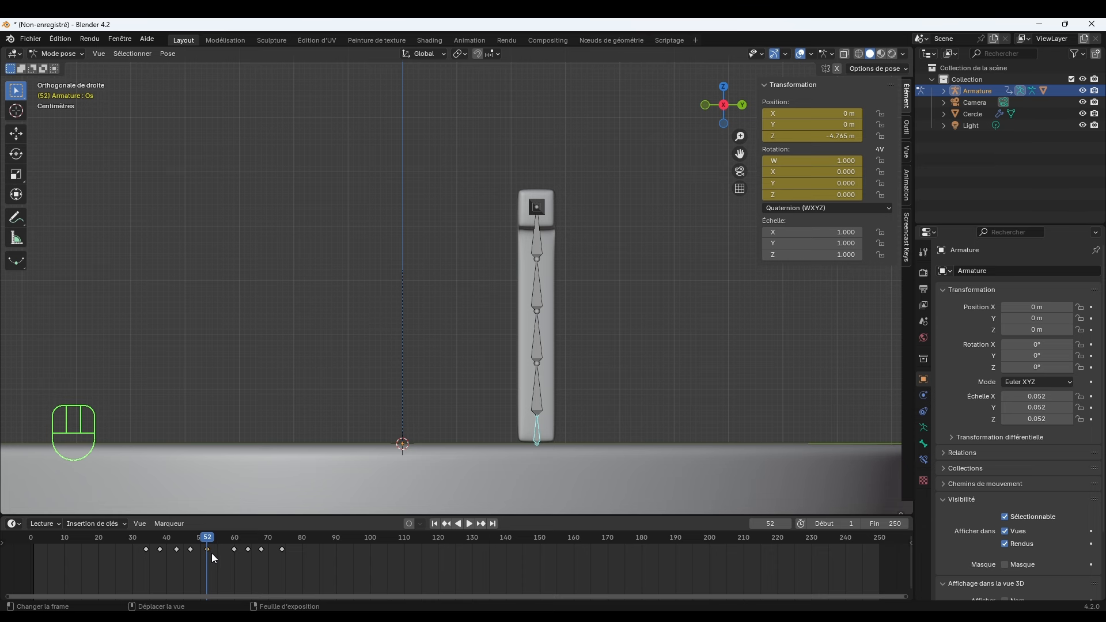
pyautogui.hotkey('shift', 'd')
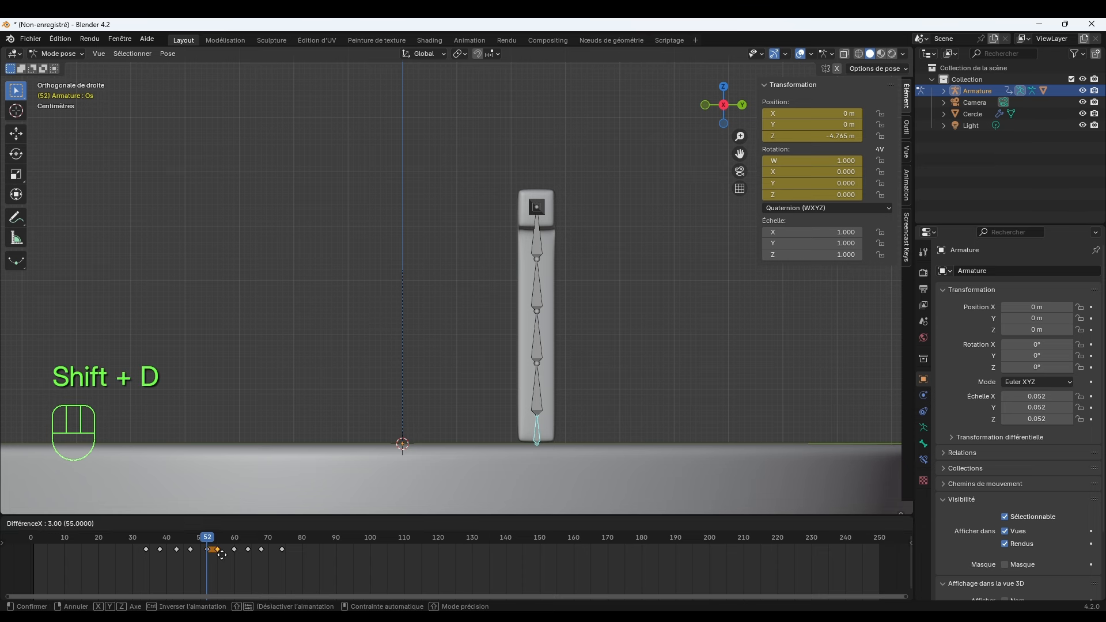
pyautogui.click(223, 554)
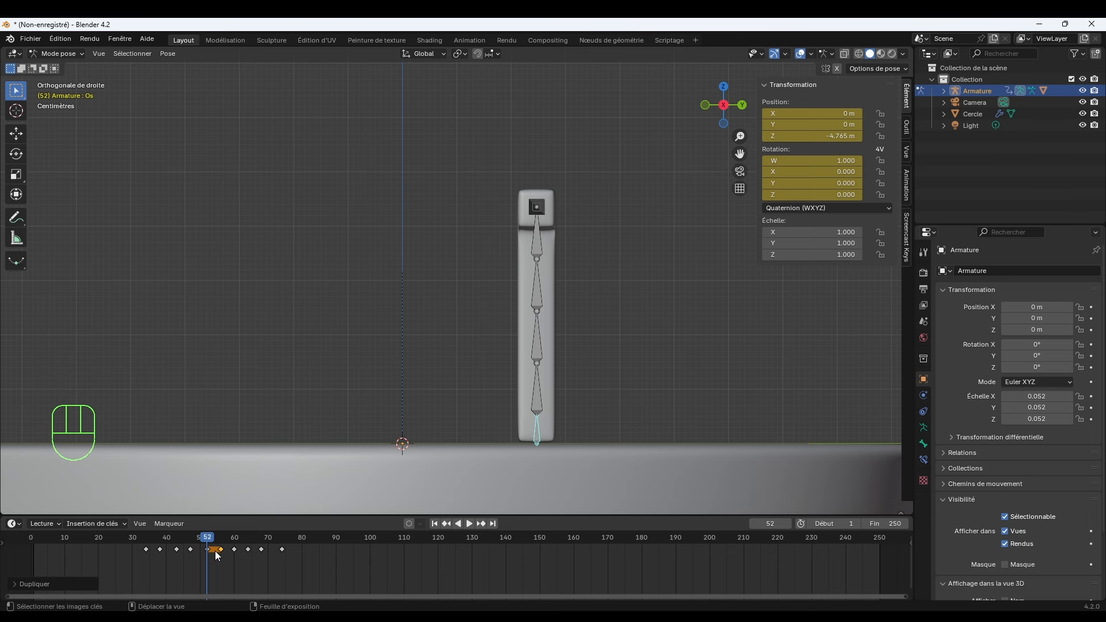
# Replay both jumps repeatedly from around frame 34 in the side view to examine their timing.
pyautogui.press('space')
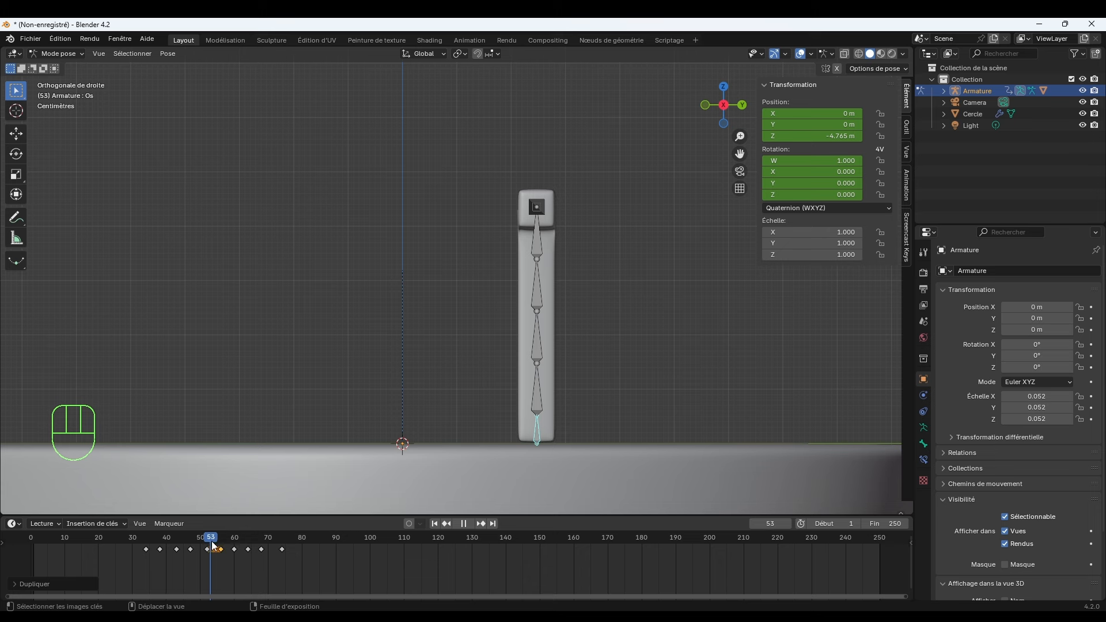
pyautogui.moveTo(226, 546); pyautogui.dragTo(145, 548)
pyautogui.press('space')
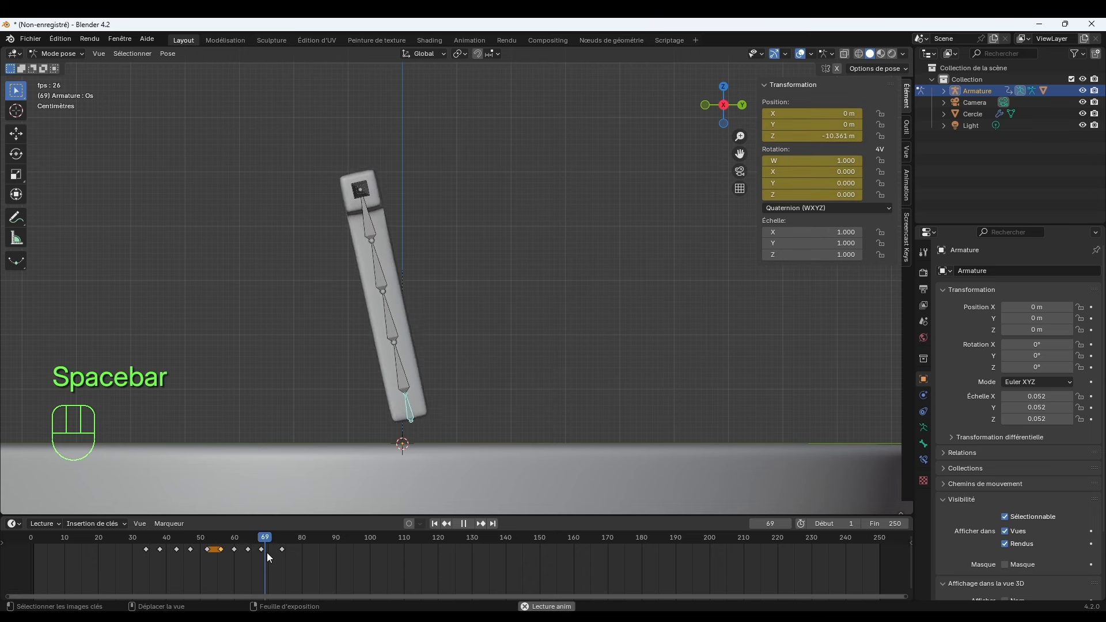
pyautogui.press('space')
pyautogui.press('space')
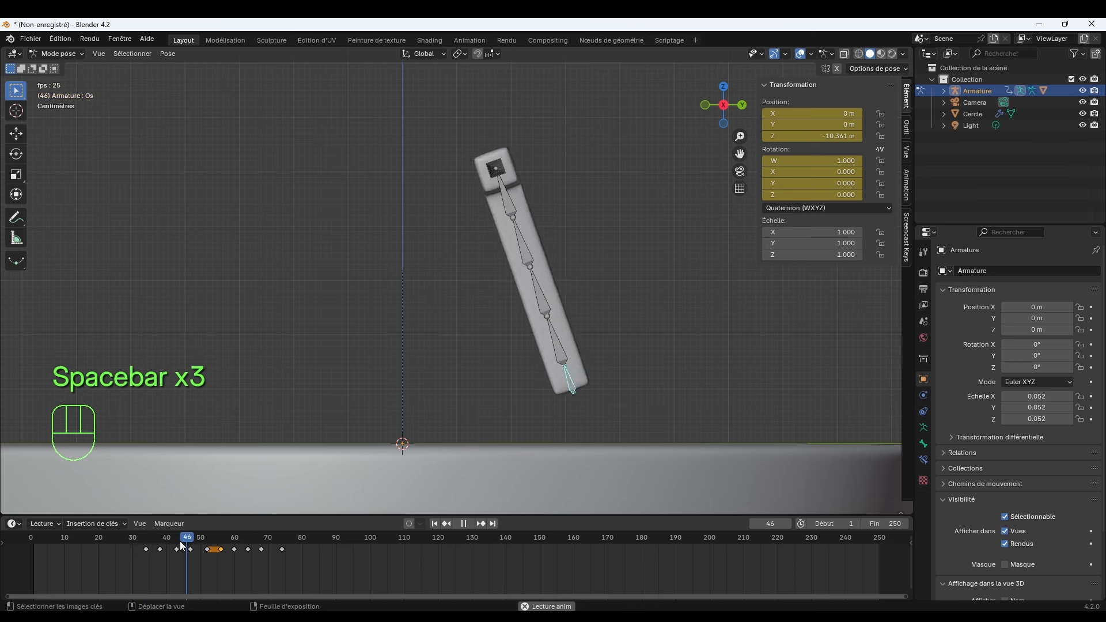
pyautogui.click(150, 539)
pyautogui.press('space')
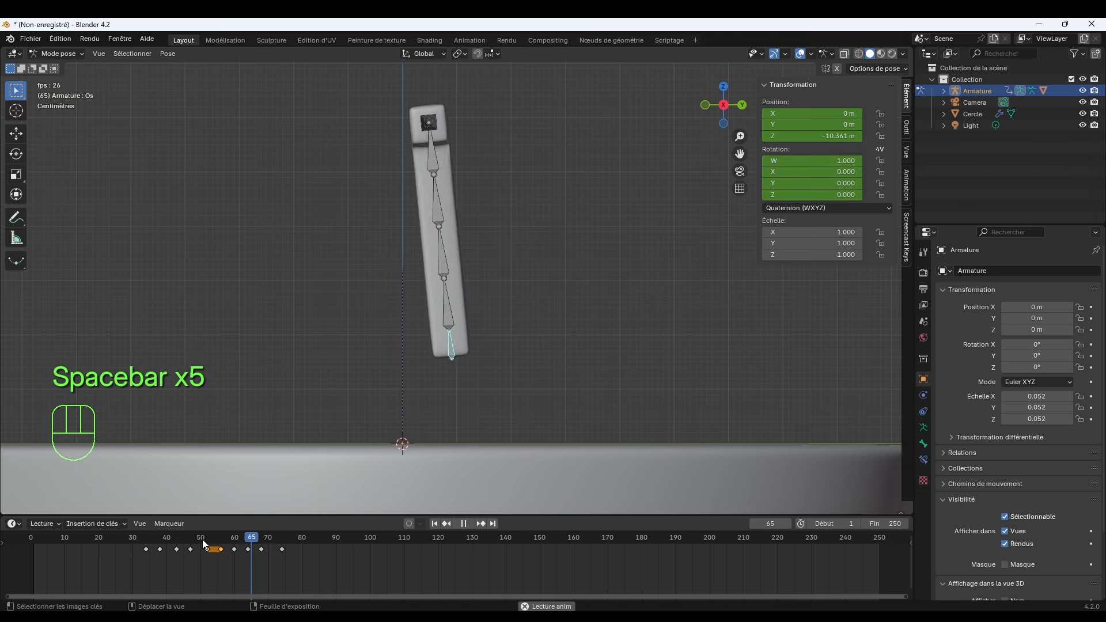
pyautogui.press('space')
pyautogui.click(143, 541)
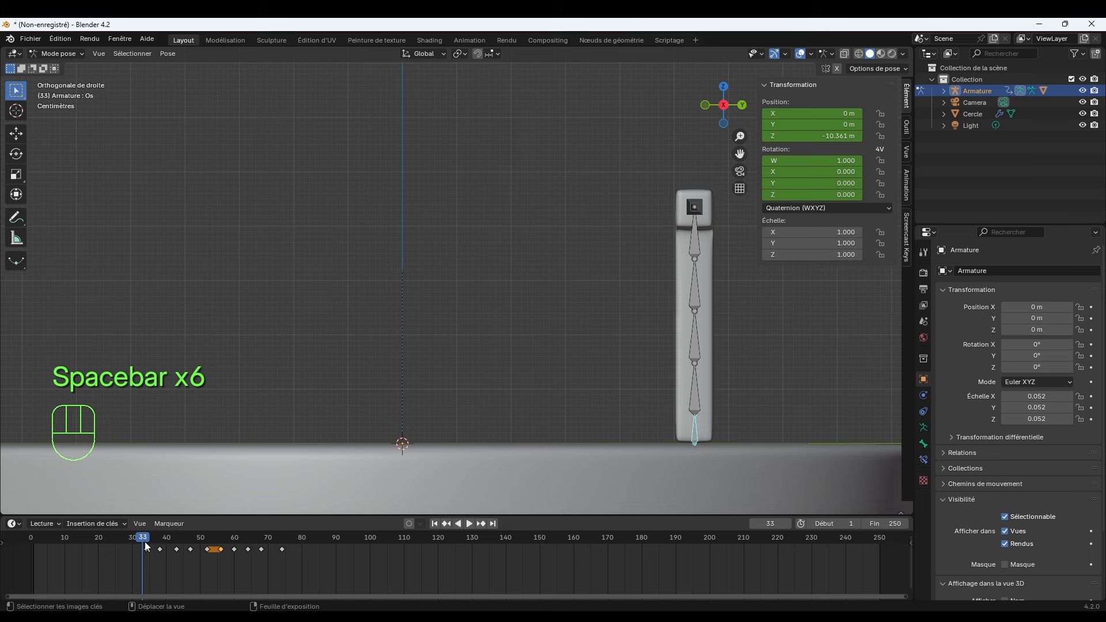
# Replay both jumps from about frame 34 in the side view and in an angled perspective view to examine the motion.
pyautogui.moveTo(144, 541); pyautogui.dragTo(281, 564)
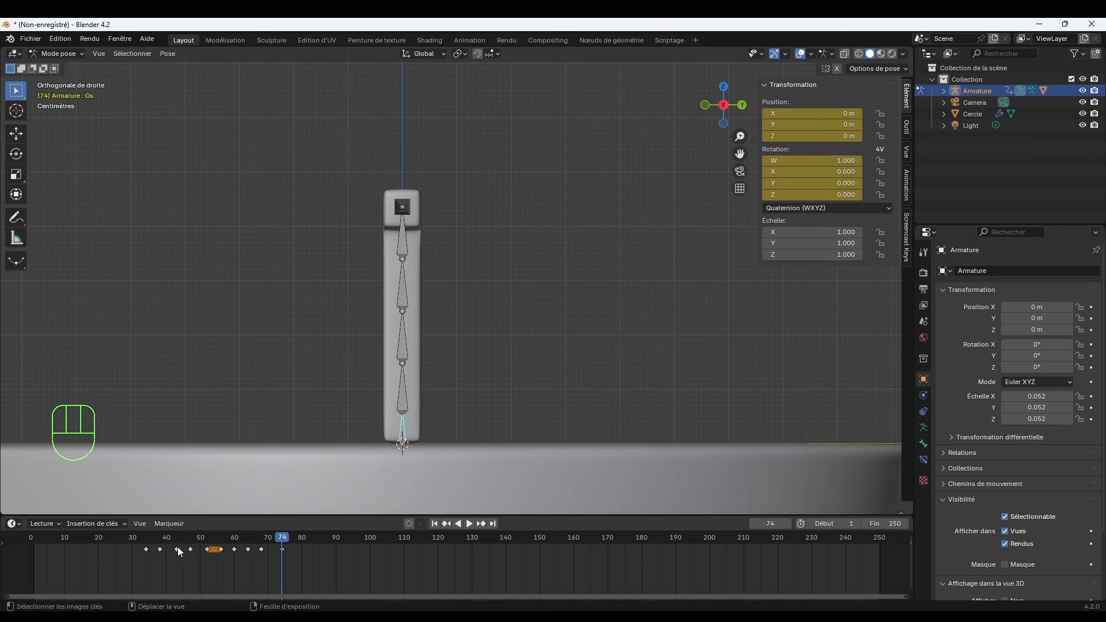
pyautogui.click(151, 538)
pyautogui.press('space')
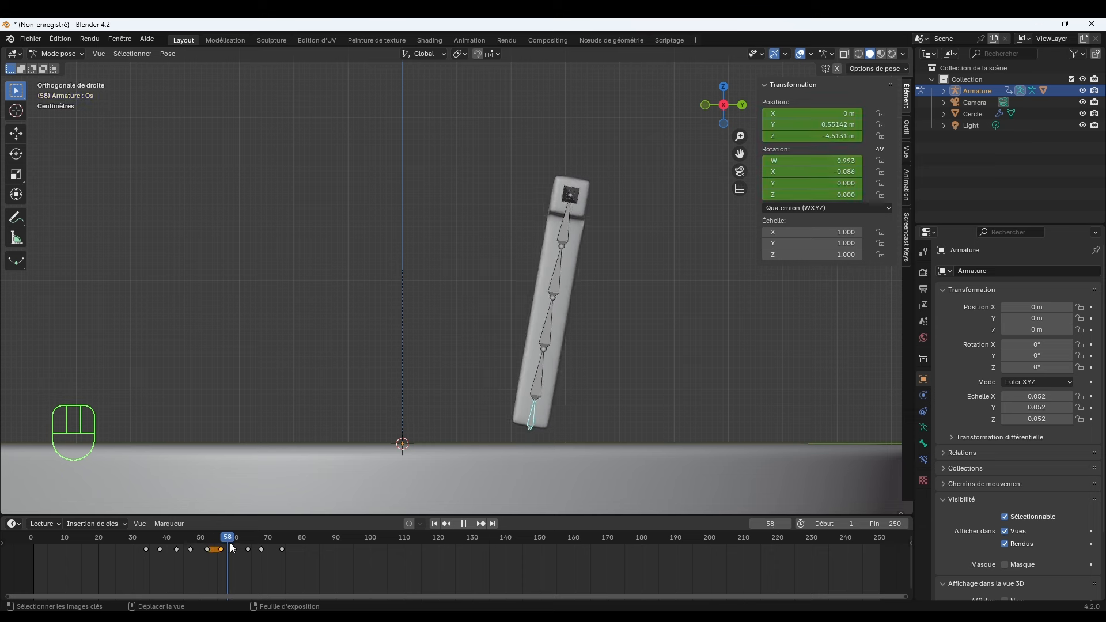
pyautogui.moveTo(259, 550); pyautogui.dragTo(147, 551)
pyautogui.press('space')
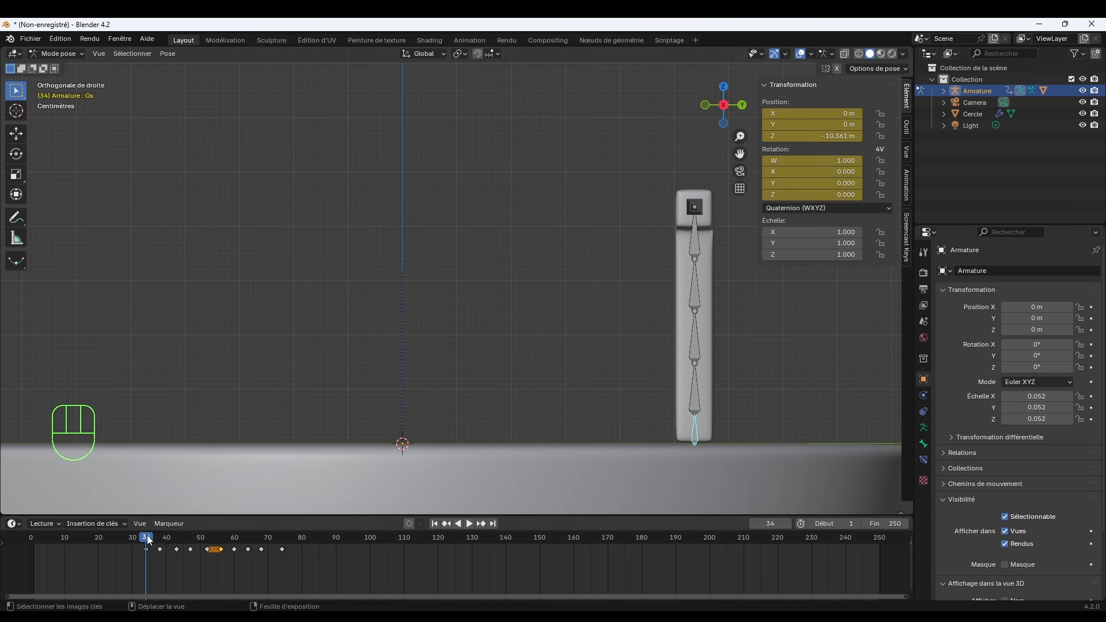
pyautogui.click(14, 524)
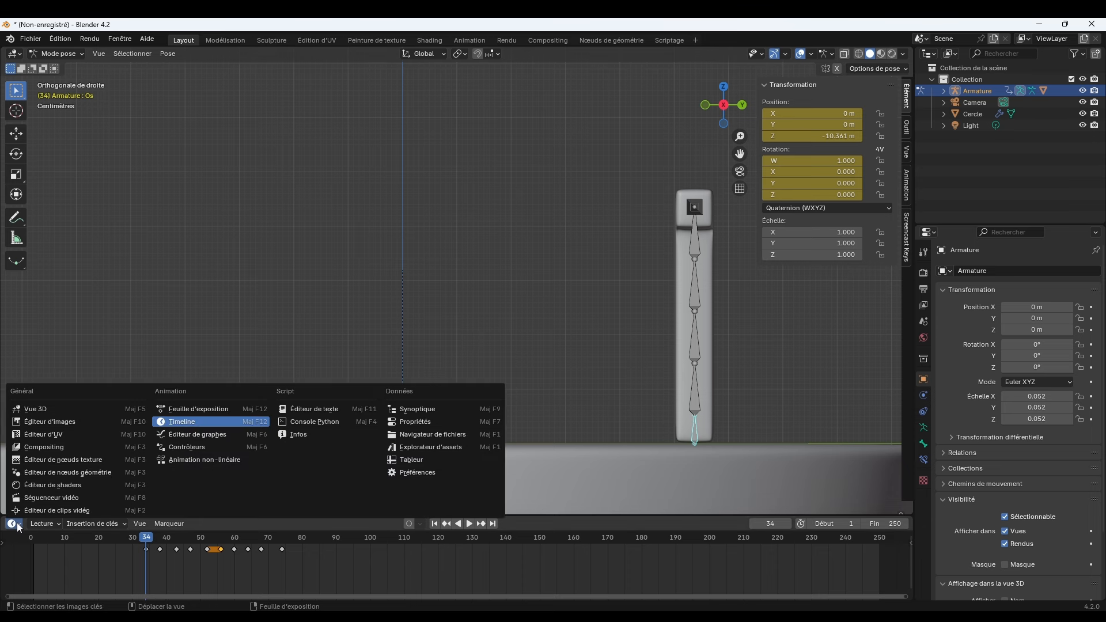
pyautogui.click(193, 422)
pyautogui.moveTo(436, 384); pyautogui.dragTo(506, 396, button='middle')
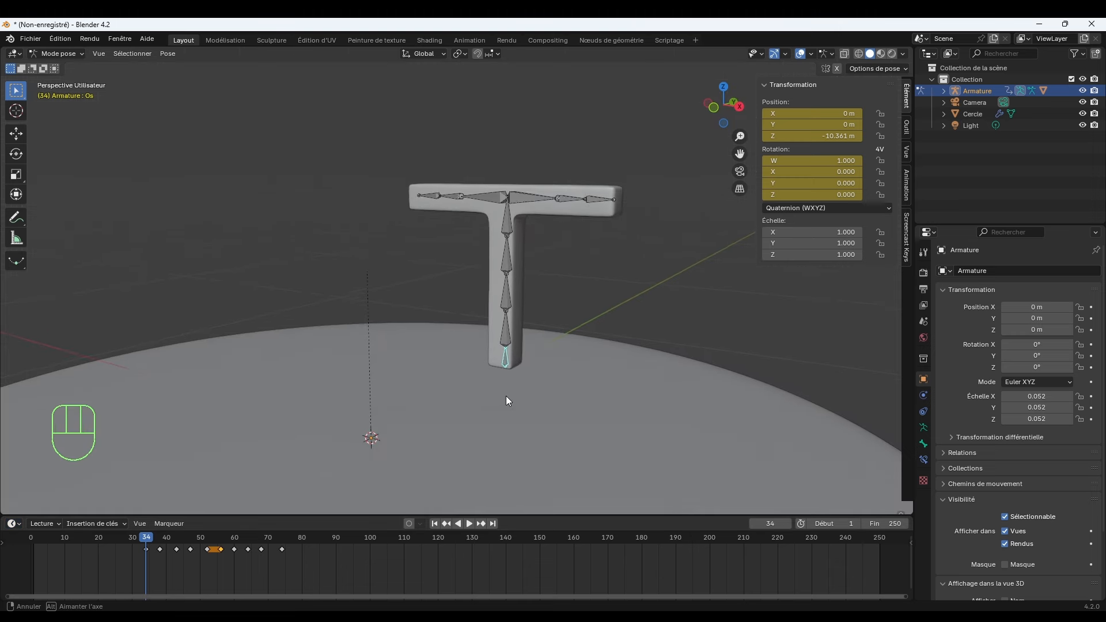
pyautogui.press('space')
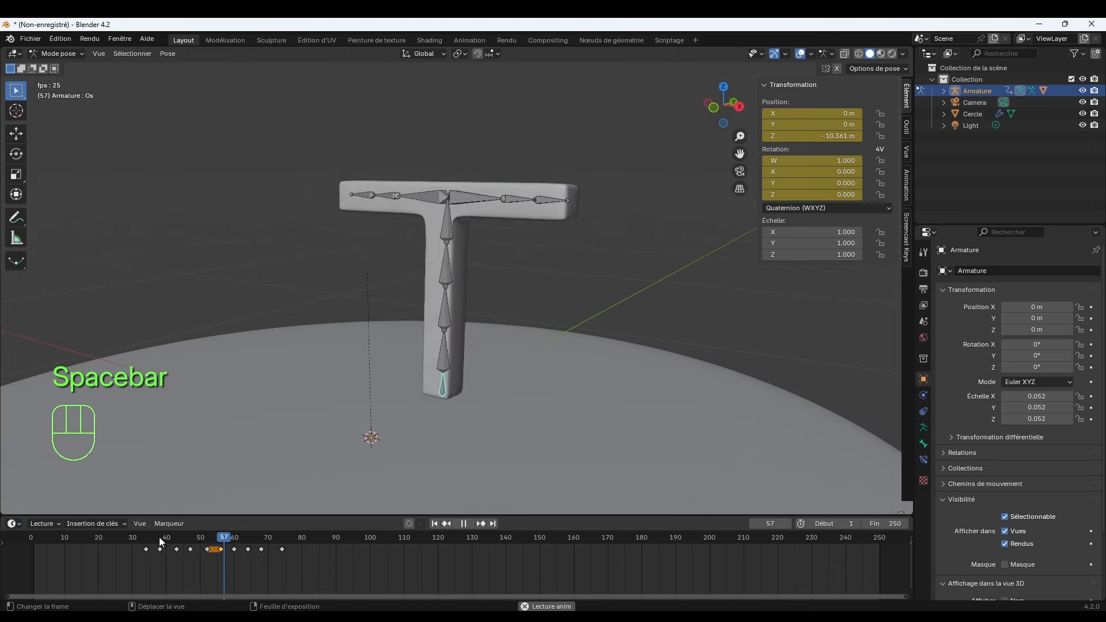
pyautogui.press('space')
pyautogui.hotkey('shift', 'Left')
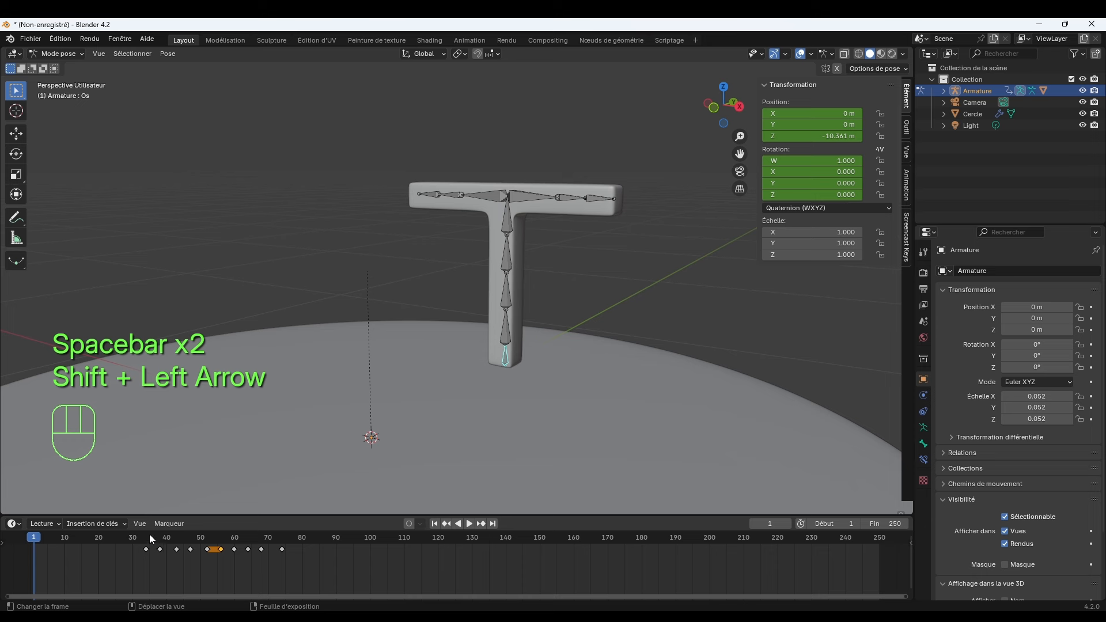
pyautogui.click(147, 537)
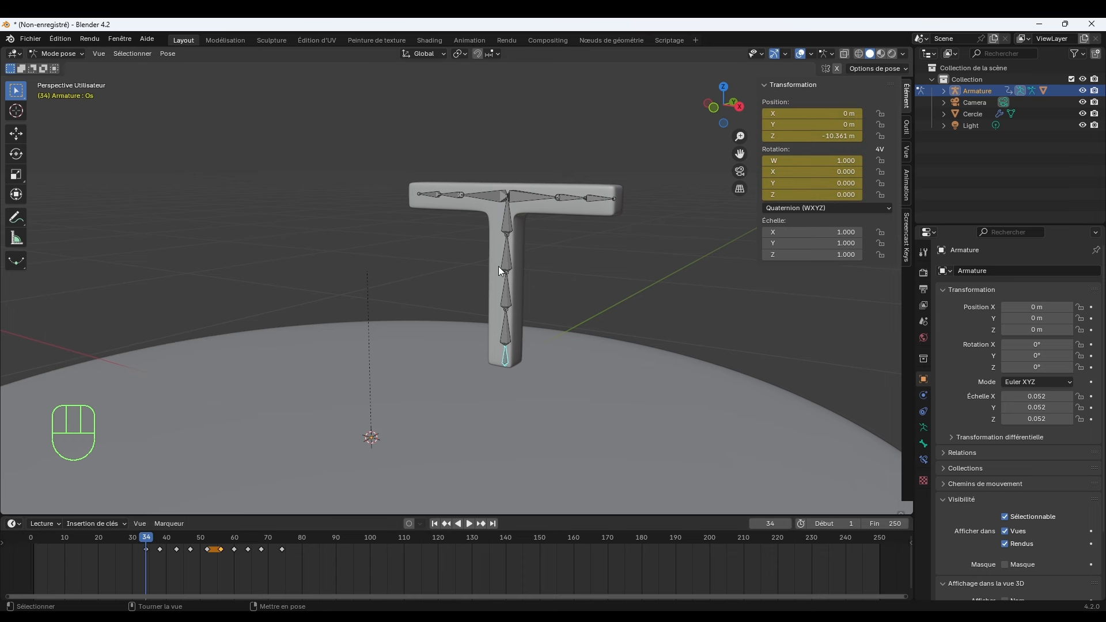
# Add a Damped Track (Suivi amorti) constraint to trunk bone Os.004 with the top trunk bone Os.005 as its target.
pyautogui.click(507, 220)
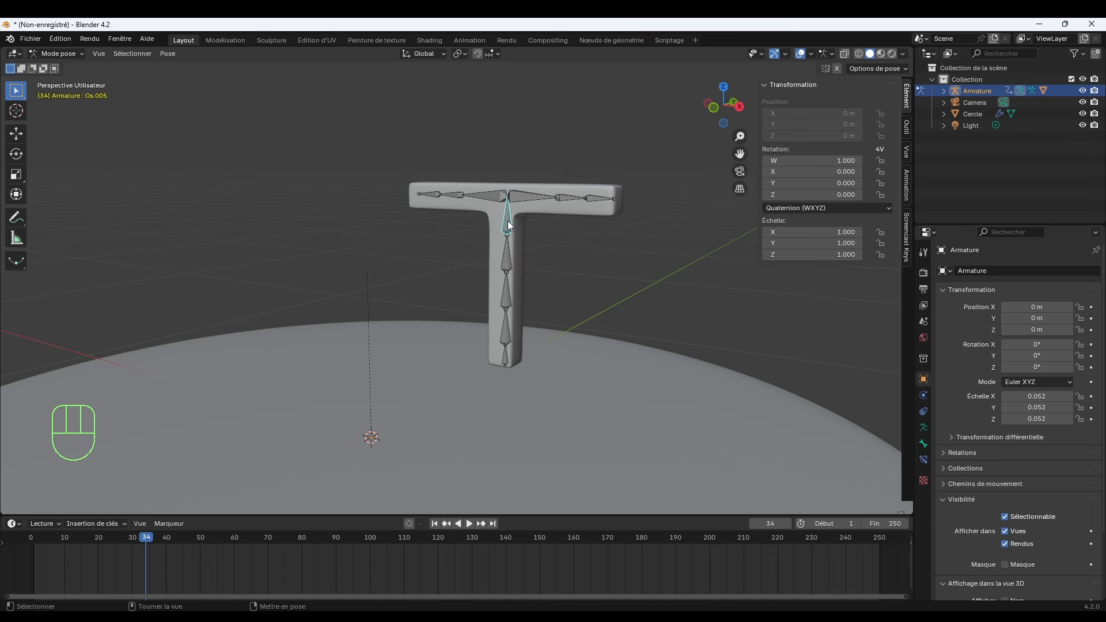
pyautogui.click(504, 257)
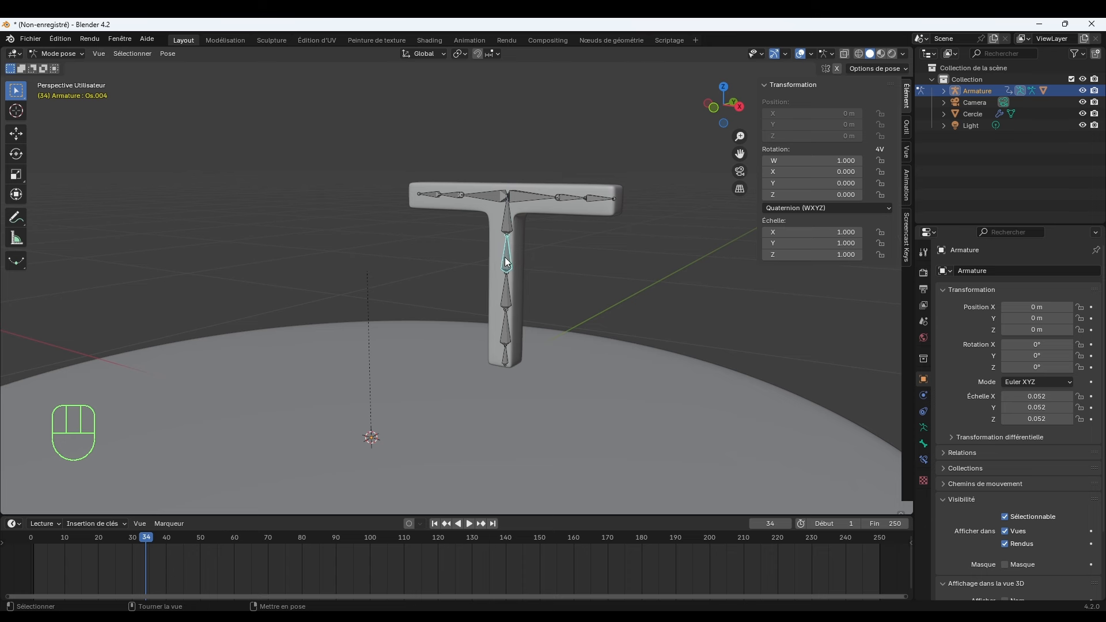
pyautogui.click(507, 225)
pyautogui.keyDown('shift'); pyautogui.click(507, 254); pyautogui.keyUp('shift')
pyautogui.hotkey('ctrl', 'shift', 'c')
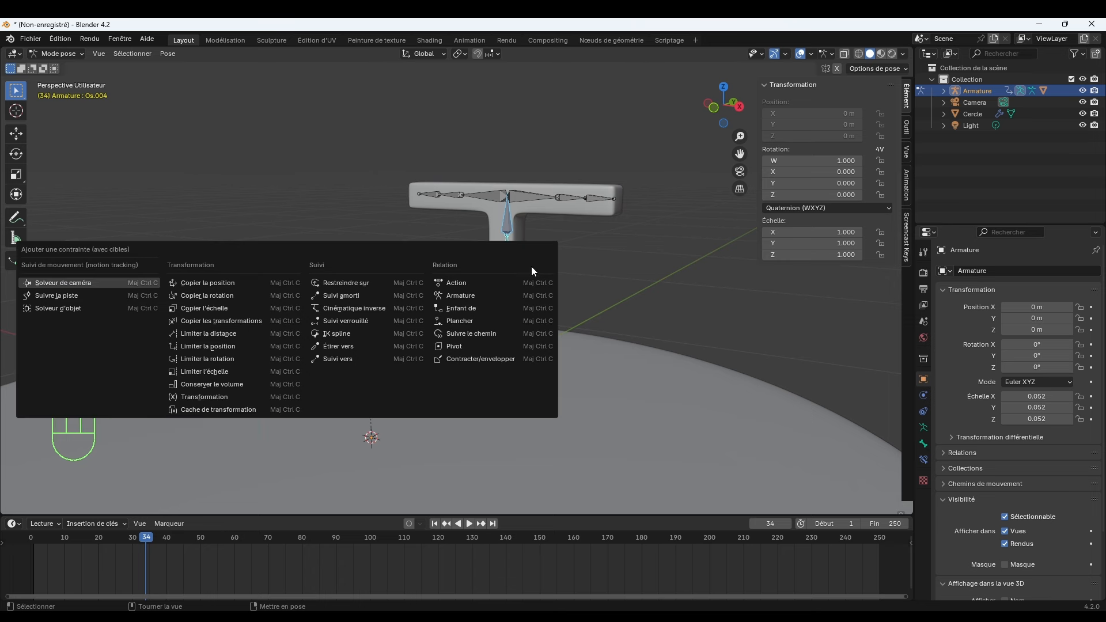
pyautogui.click(334, 295)
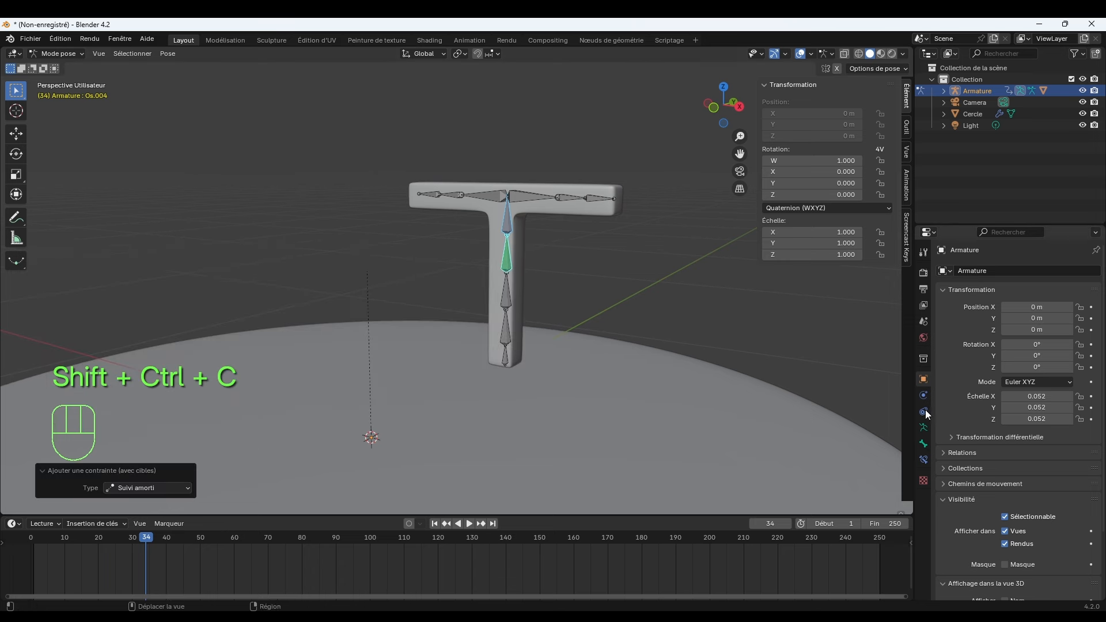
# Set the influence of the Damped Track constraint on Os.004 to 0.693 and replay the jumps to check how the trunk bends.
pyautogui.click(924, 444)
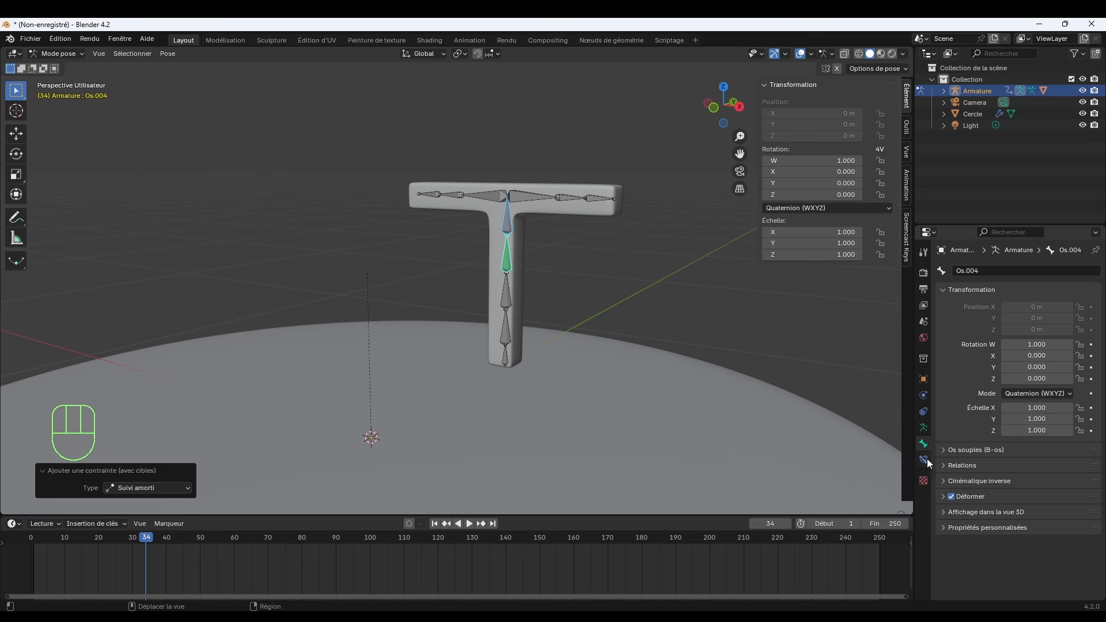
pyautogui.click(926, 459)
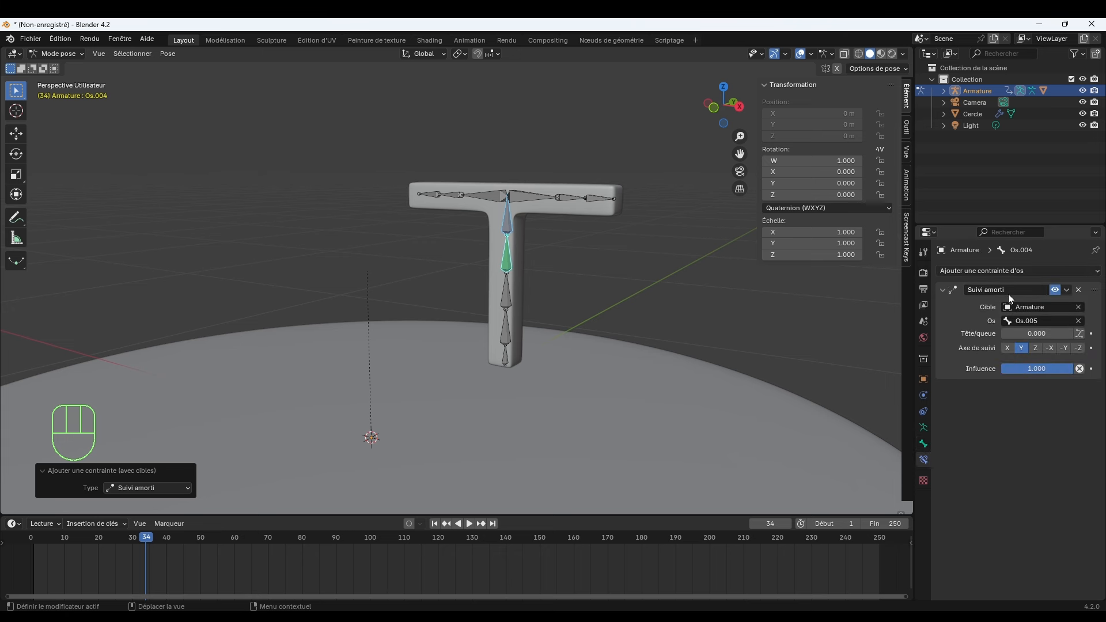
pyautogui.moveTo(1037, 369); pyautogui.dragTo(1014, 369)
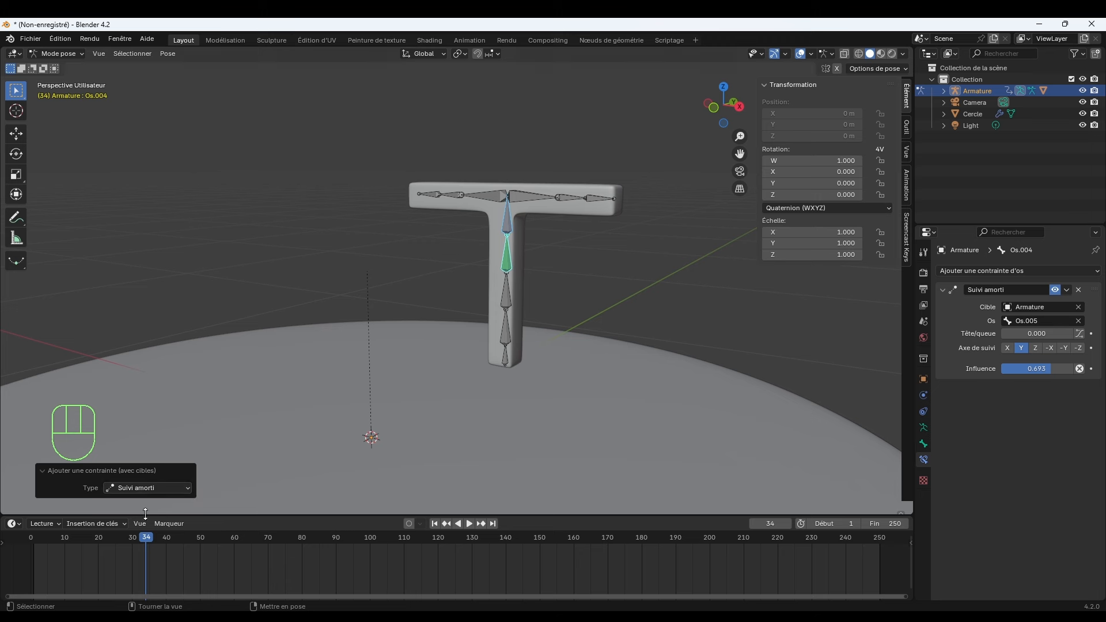
pyautogui.click(102, 538)
pyautogui.press('space')
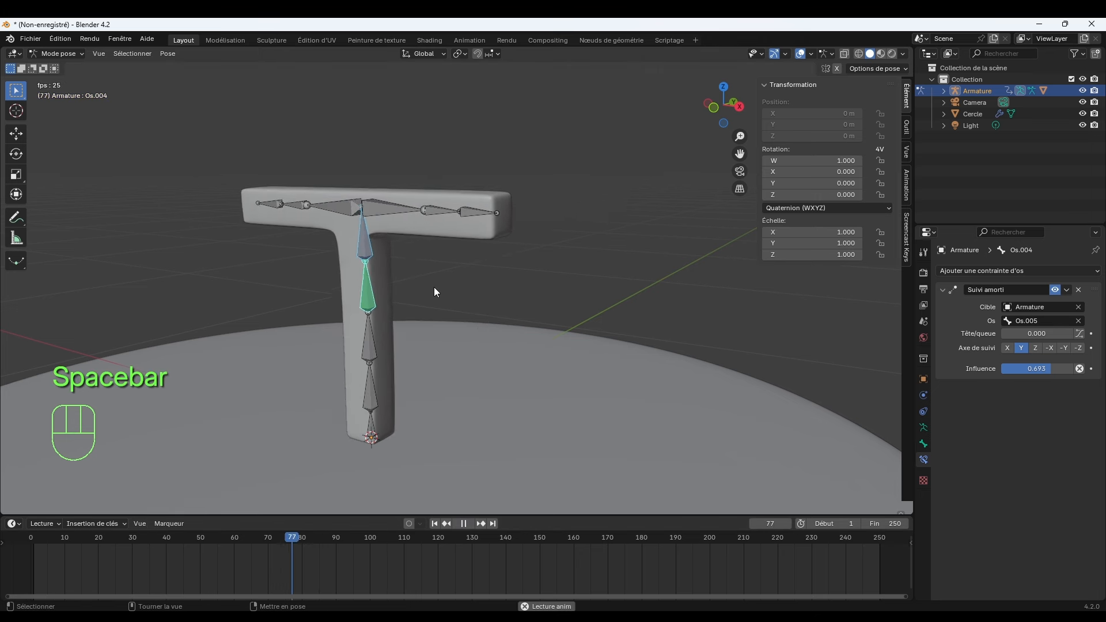
pyautogui.click(122, 537)
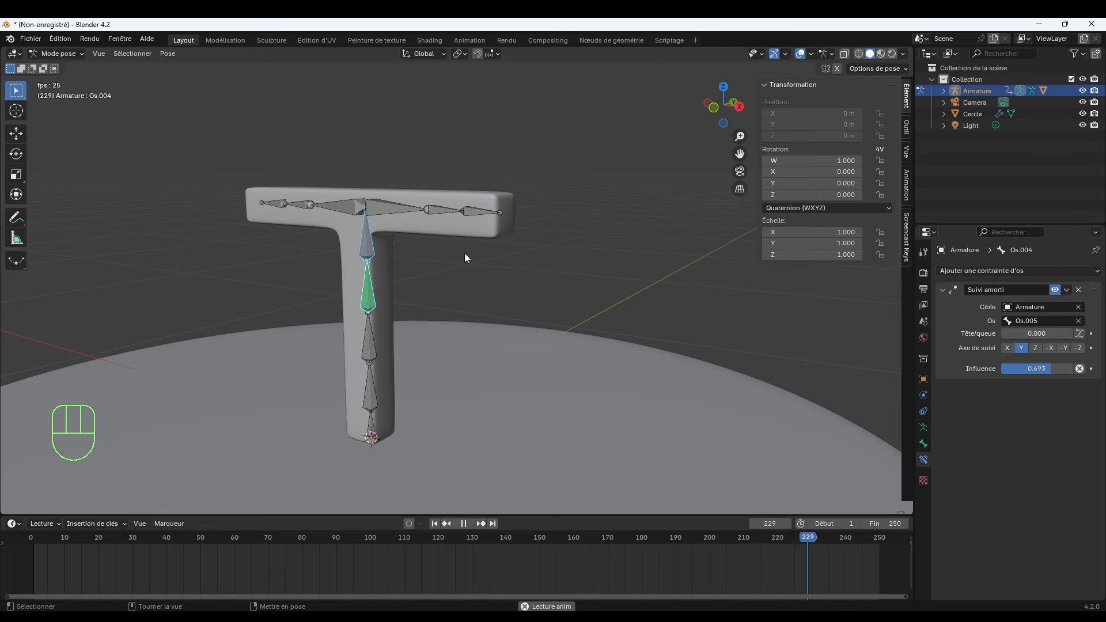
pyautogui.moveTo(136, 538); pyautogui.dragTo(104, 540)
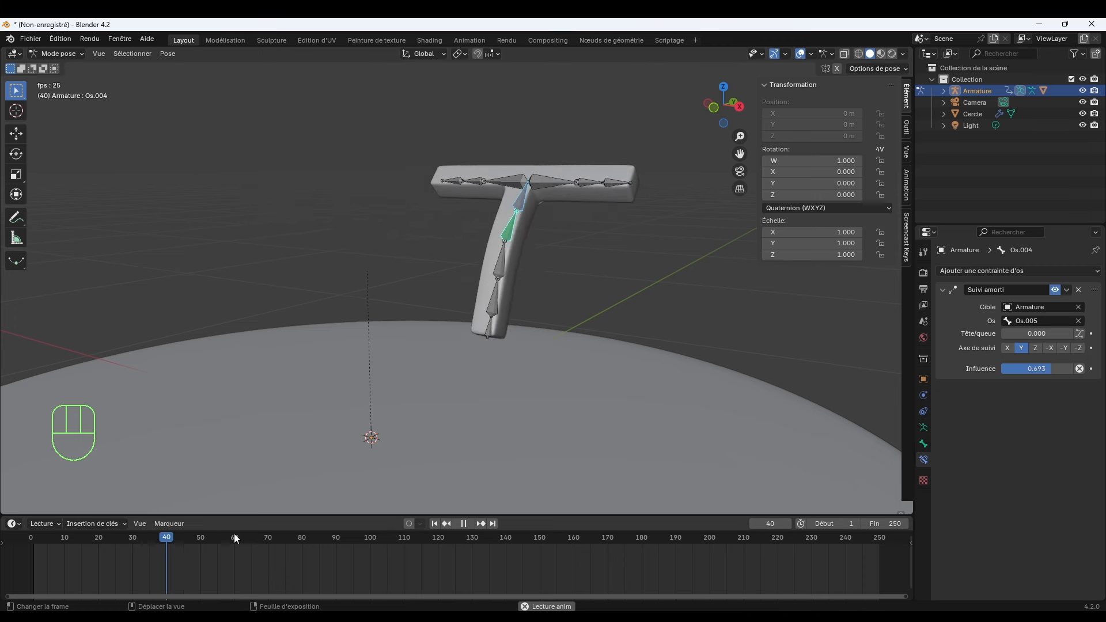
pyautogui.press('space')
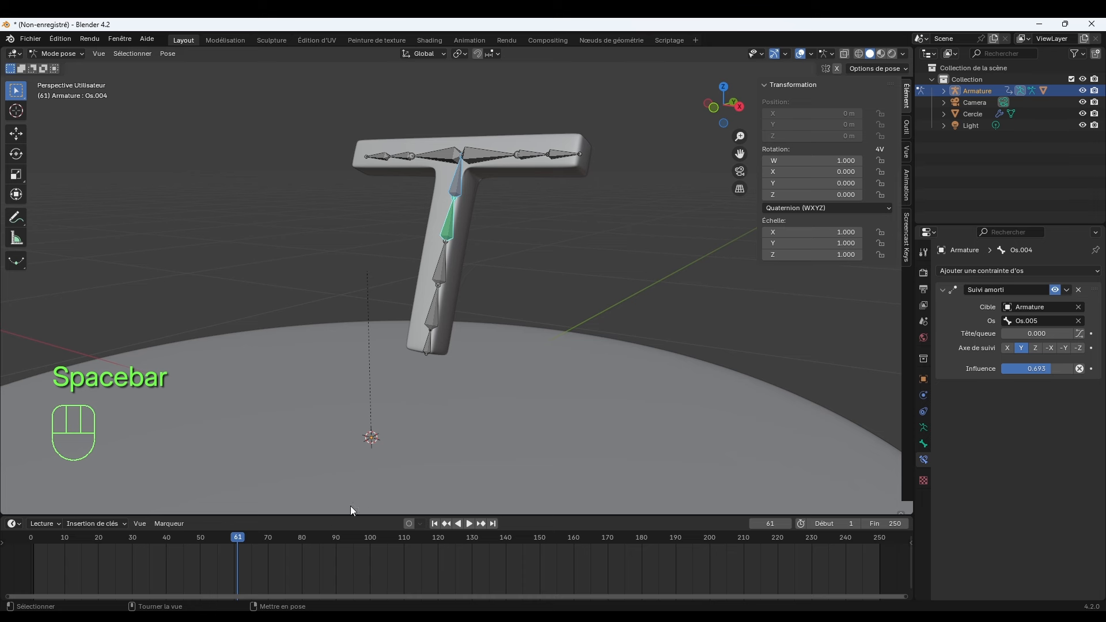
pyautogui.moveTo(236, 540); pyautogui.dragTo(91, 543)
# Try a Damped Track constraint without a target on inner arm bone Os.002, with an influence of 0.677.
pyautogui.click(576, 199)
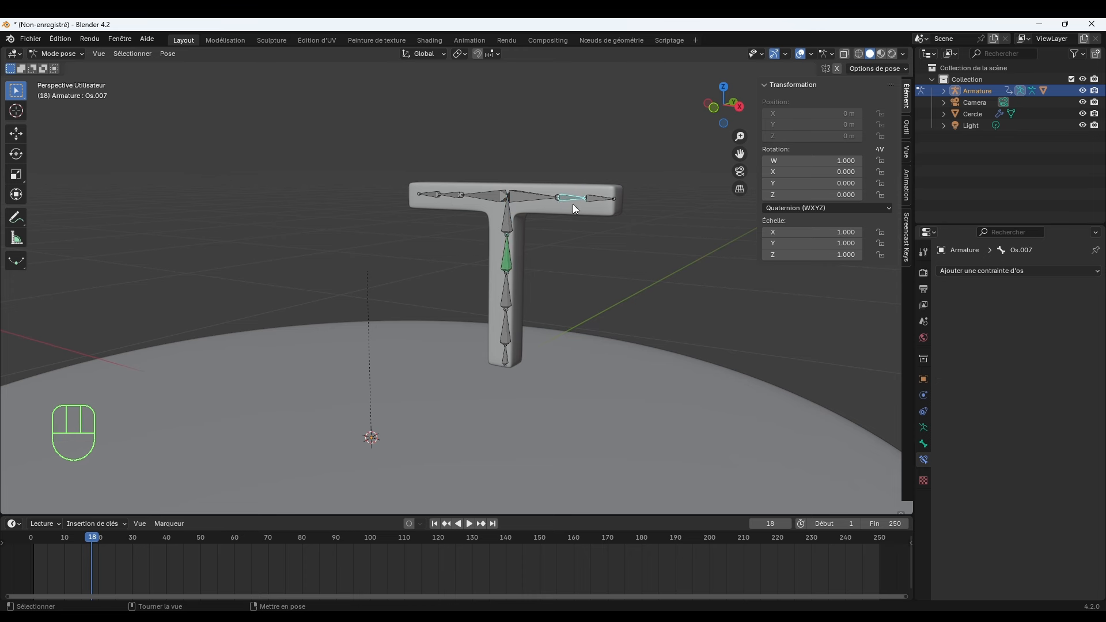
pyautogui.keyDown('shift'); pyautogui.click(534, 198); pyautogui.keyUp('shift')
pyautogui.click(965, 272)
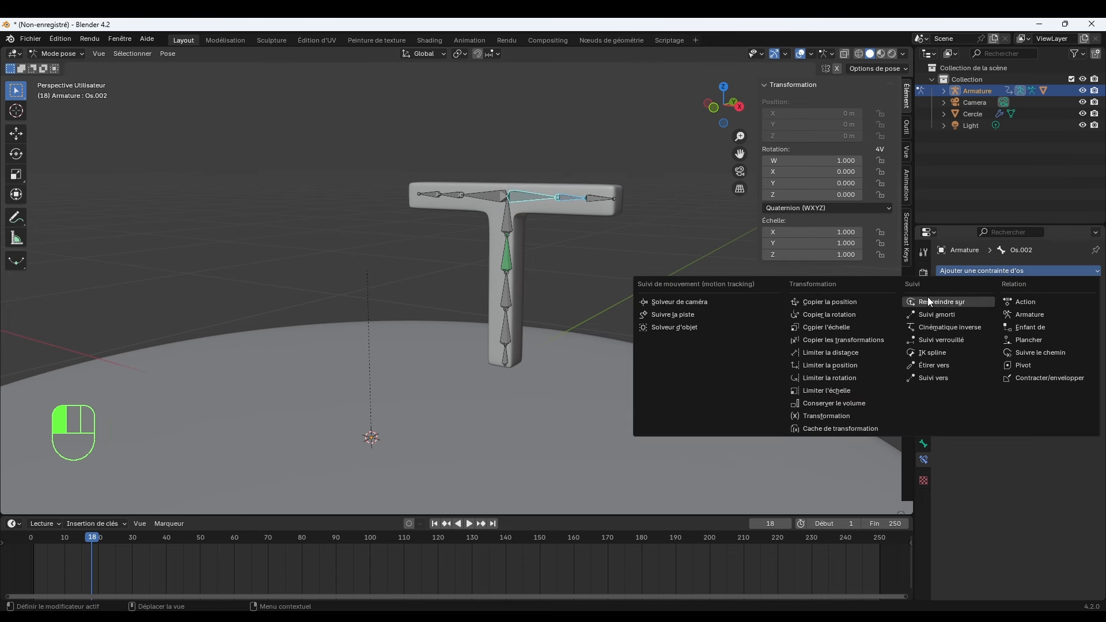
pyautogui.click(984, 314)
pyautogui.moveTo(1042, 343); pyautogui.dragTo(1020, 343)
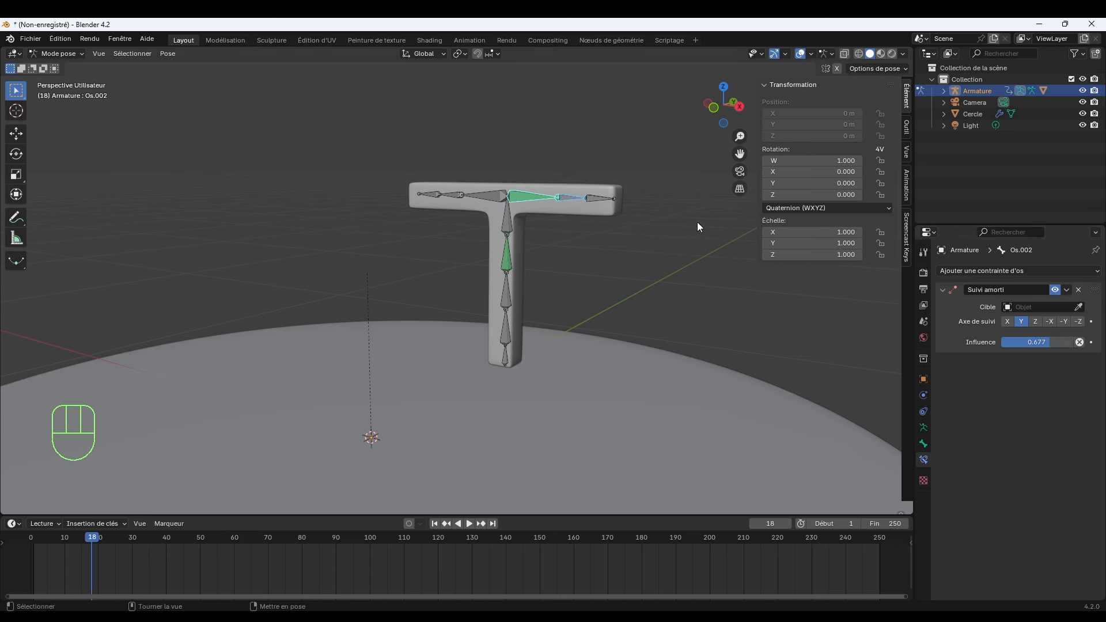
# Try a Damped Track constraint without a target on the opposite inner arm bone Os.003, with an influence of 0.606.
pyautogui.click(452, 196)
pyautogui.keyDown('shift'); pyautogui.click(484, 196); pyautogui.keyUp('shift')
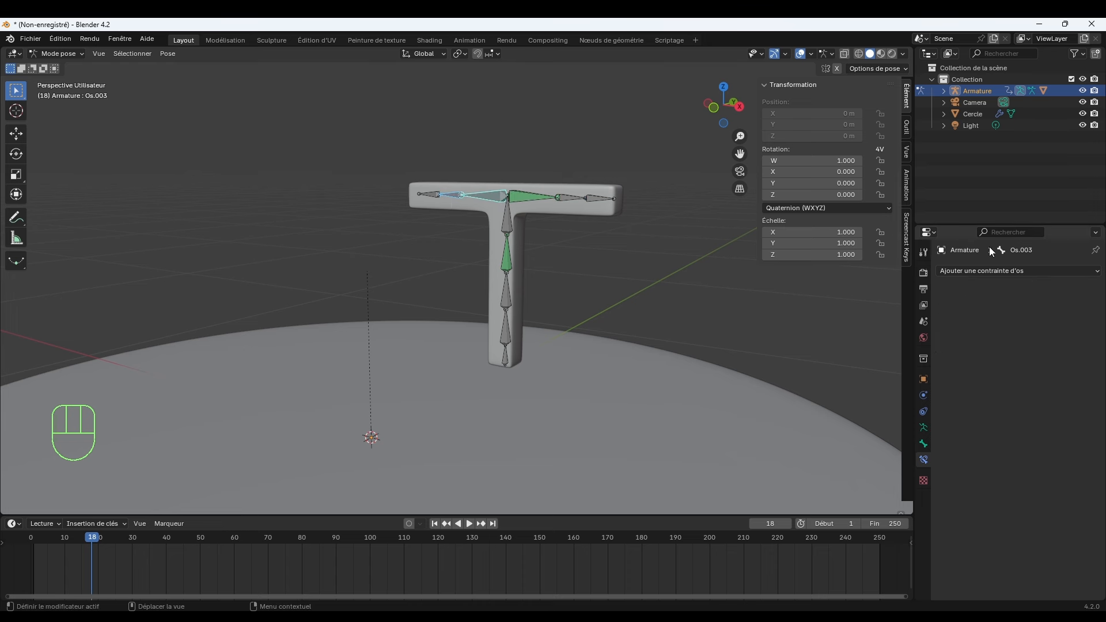
pyautogui.click(1025, 270)
pyautogui.click(943, 314)
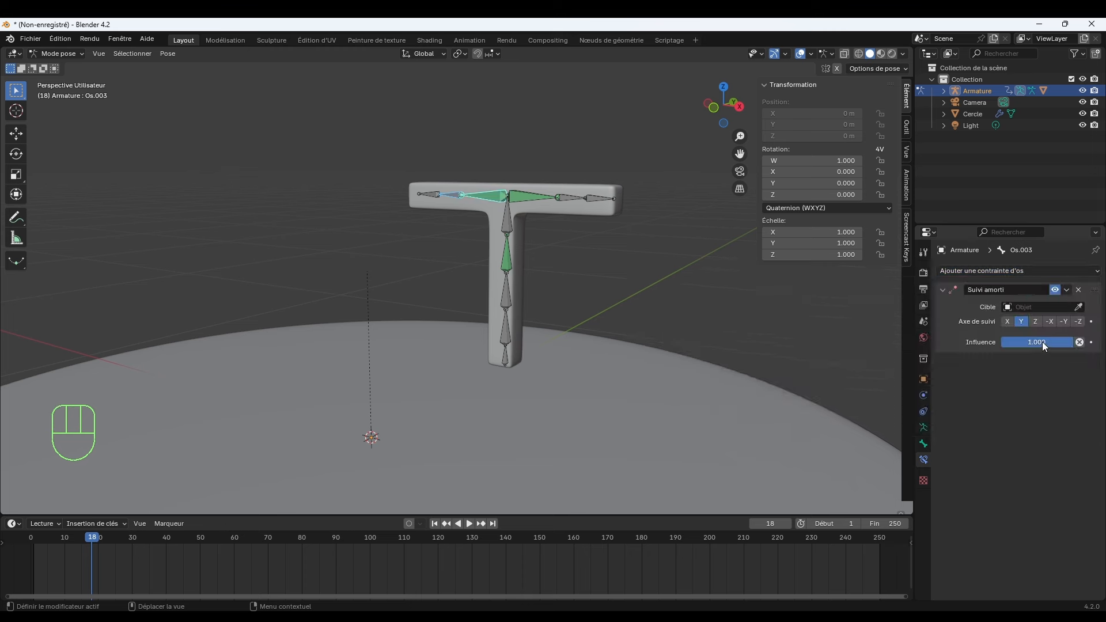
pyautogui.moveTo(1042, 341); pyautogui.dragTo(1014, 342)
# Replay the jumps repeatedly from about frame 15 to examine the arms' motion with the new constraints.
pyautogui.press('space')
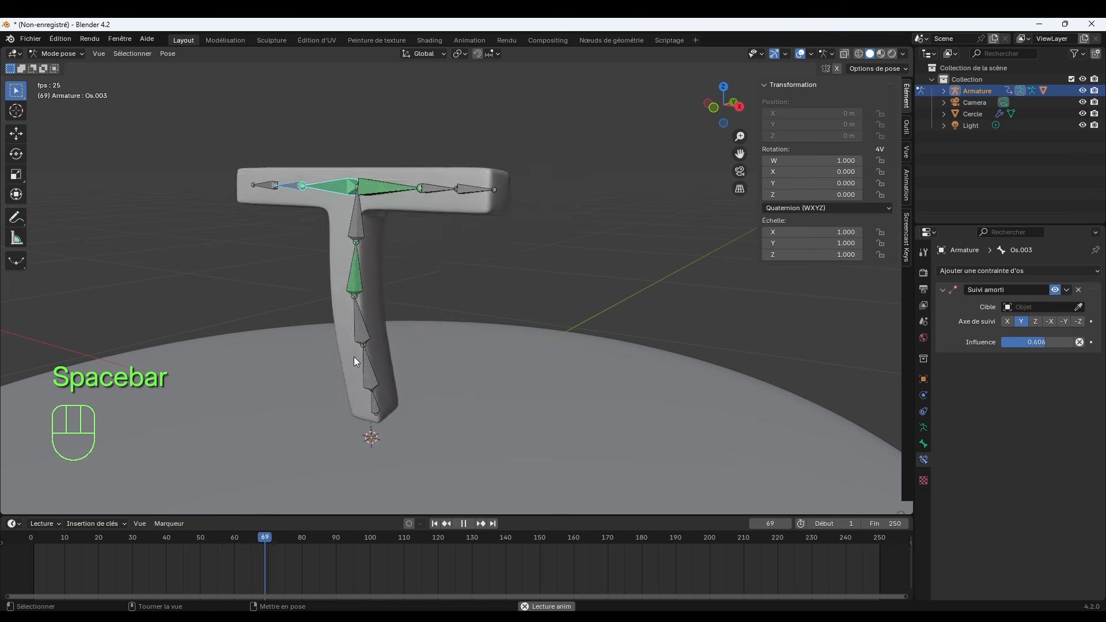
pyautogui.press('space')
pyautogui.click(82, 537)
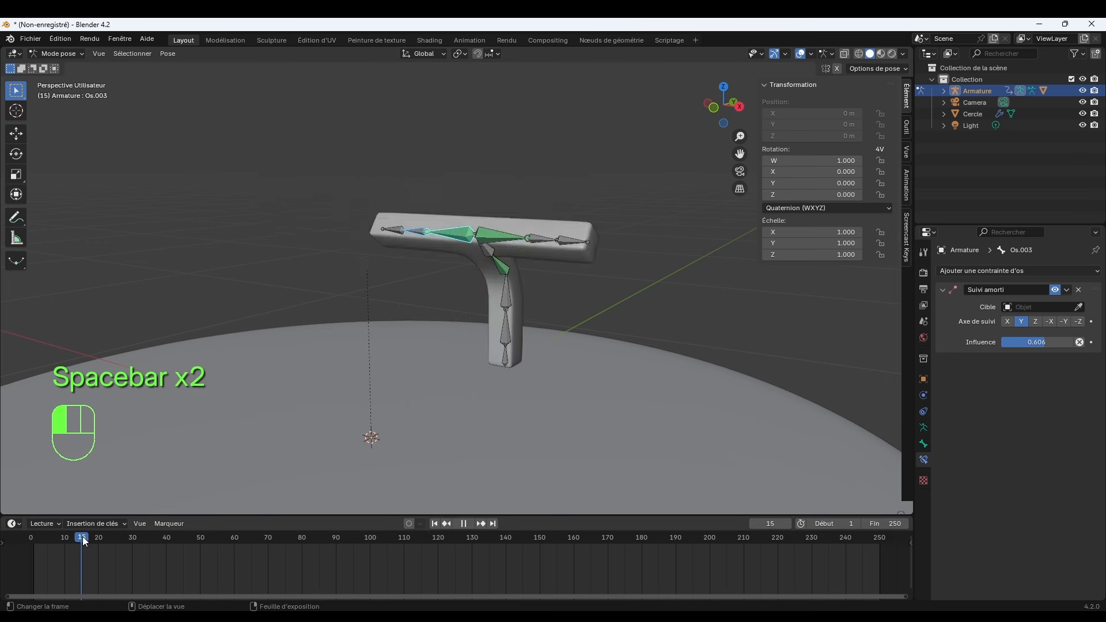
pyautogui.press('space')
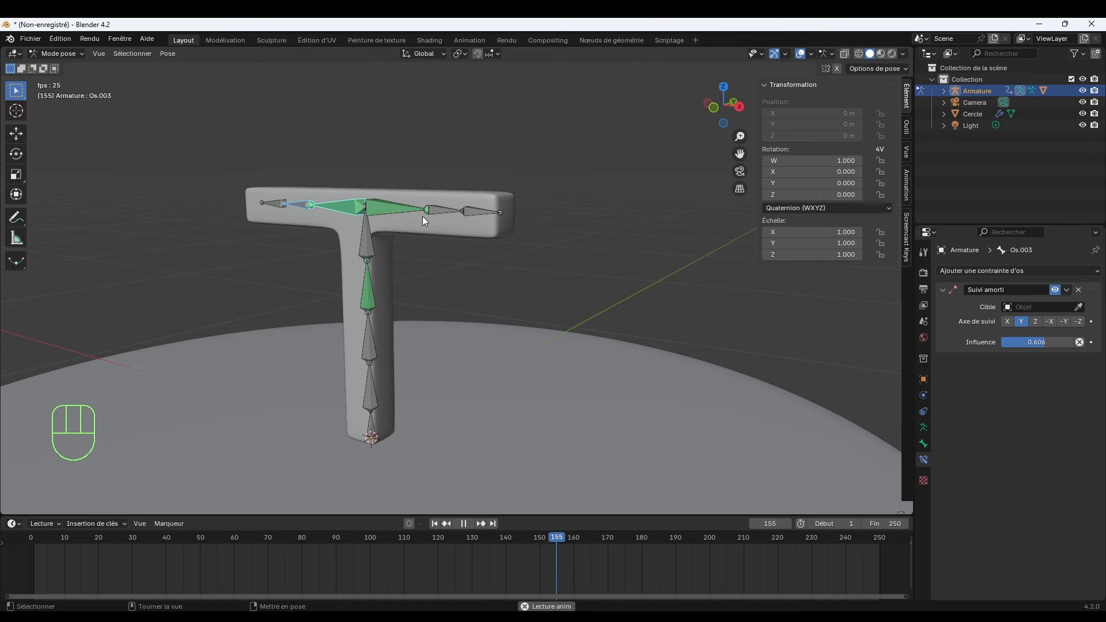
pyautogui.click(81, 535)
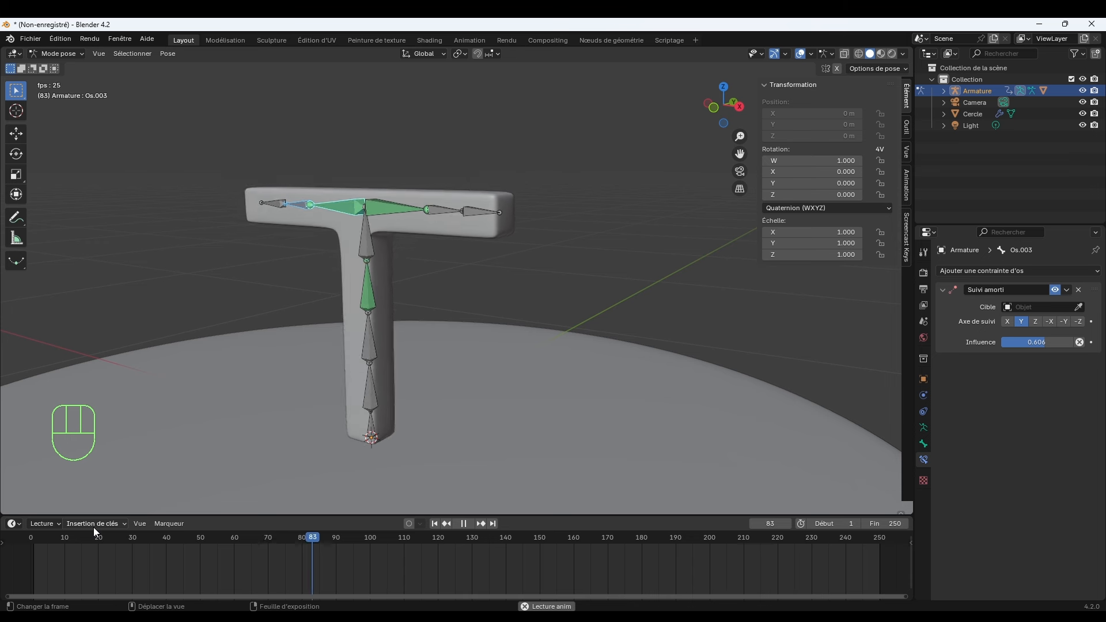
pyautogui.press('space')
# Undo the latest bone selections and the influence change on Os.003's Damped Track constraint.
pyautogui.click(419, 379)
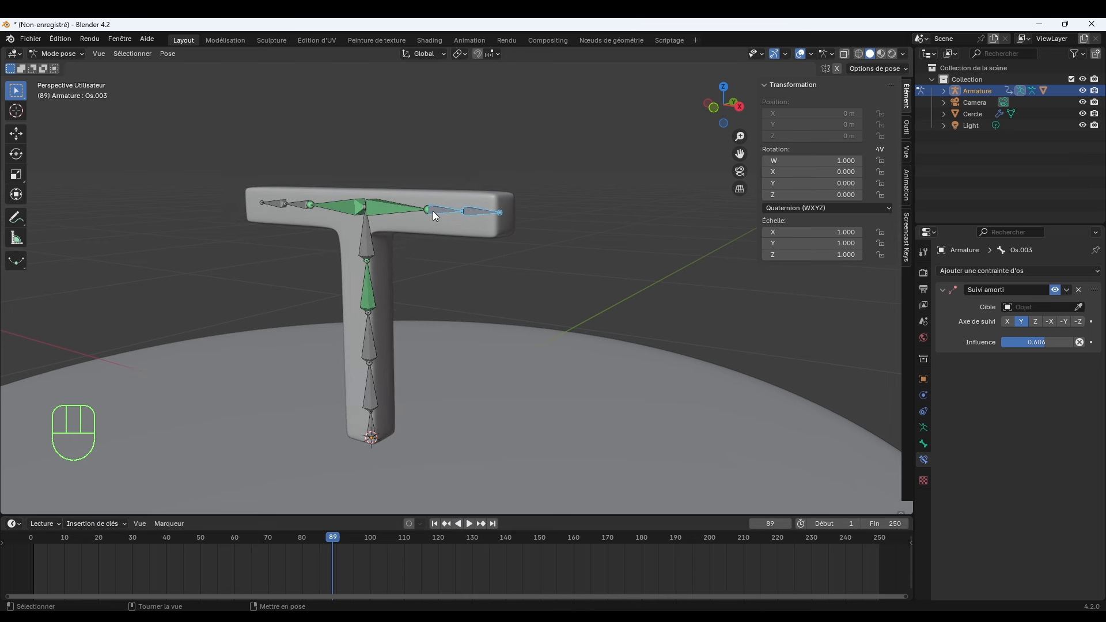
pyautogui.hotkey('ctrl', 'z')
pyautogui.hotkey('ctrl', 'z')
pyautogui.hotkey('ctrl', 'z')
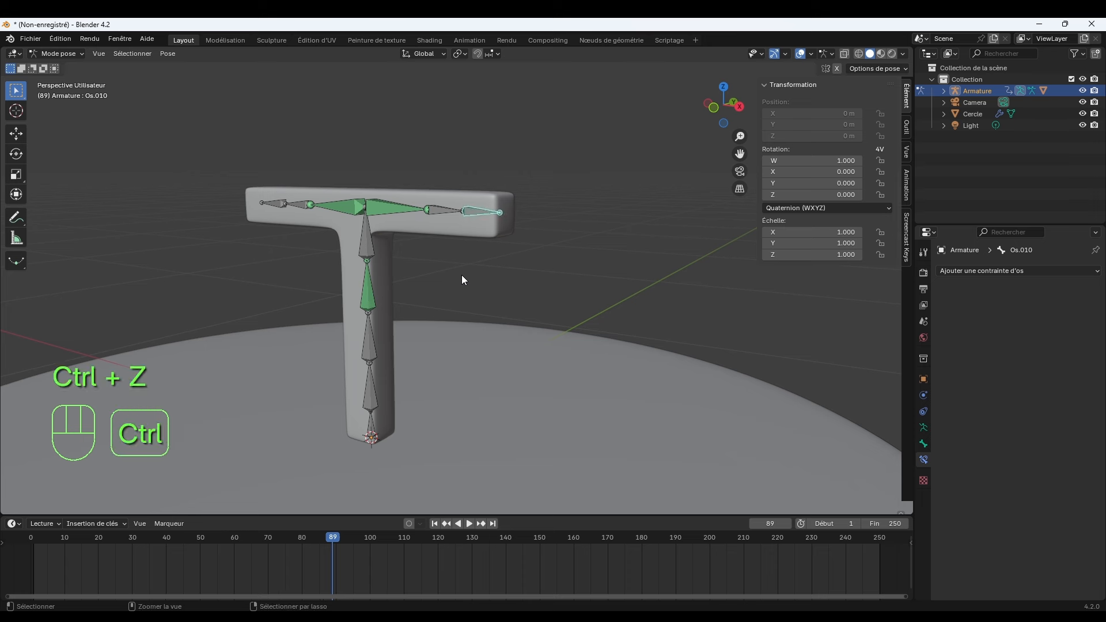
pyautogui.hotkey('ctrl', 'z')
pyautogui.hotkey('ctrl', 'z')
pyautogui.hotkey('ctrl', 'z')
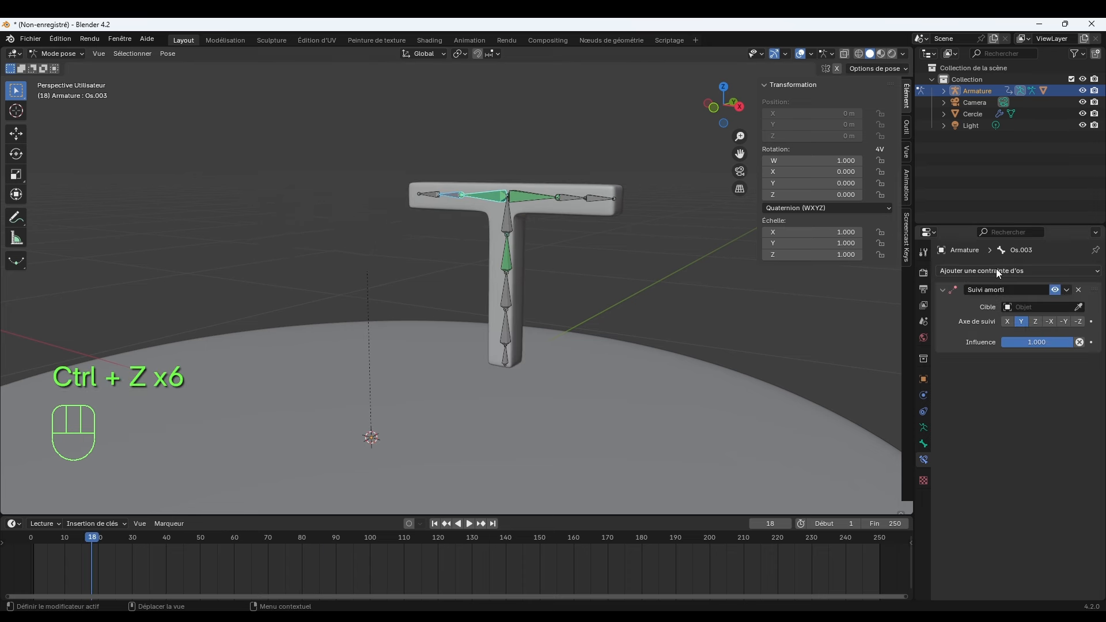
# Remove the Damped Track constraints from inner arm bones Os.002 and Os.003.
pyautogui.click(958, 309)
pyautogui.click(523, 194)
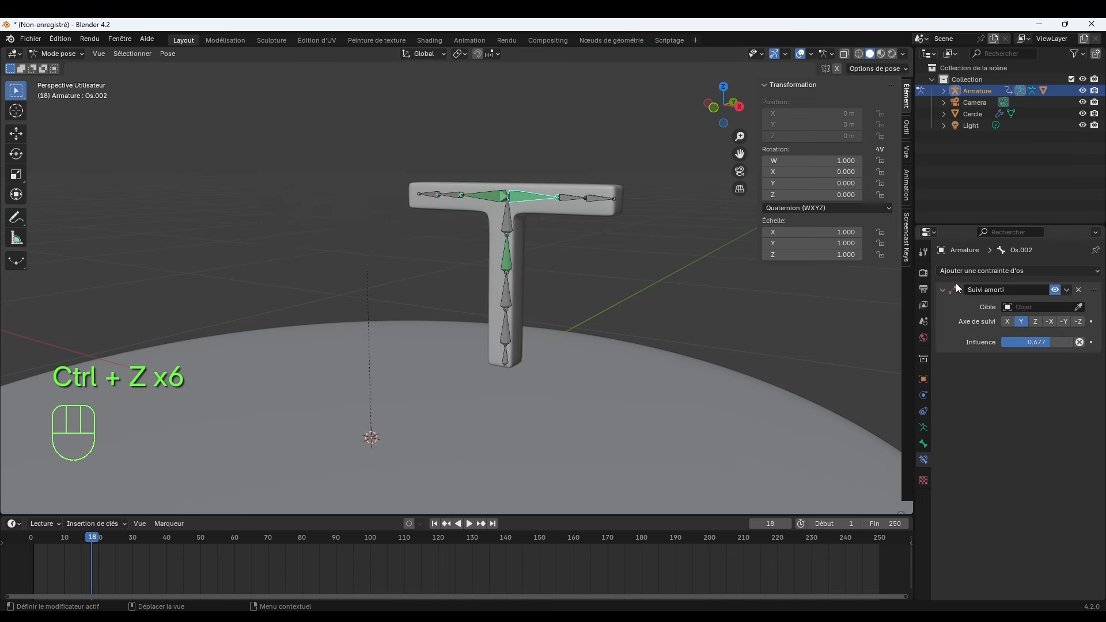
pyautogui.click(1078, 289)
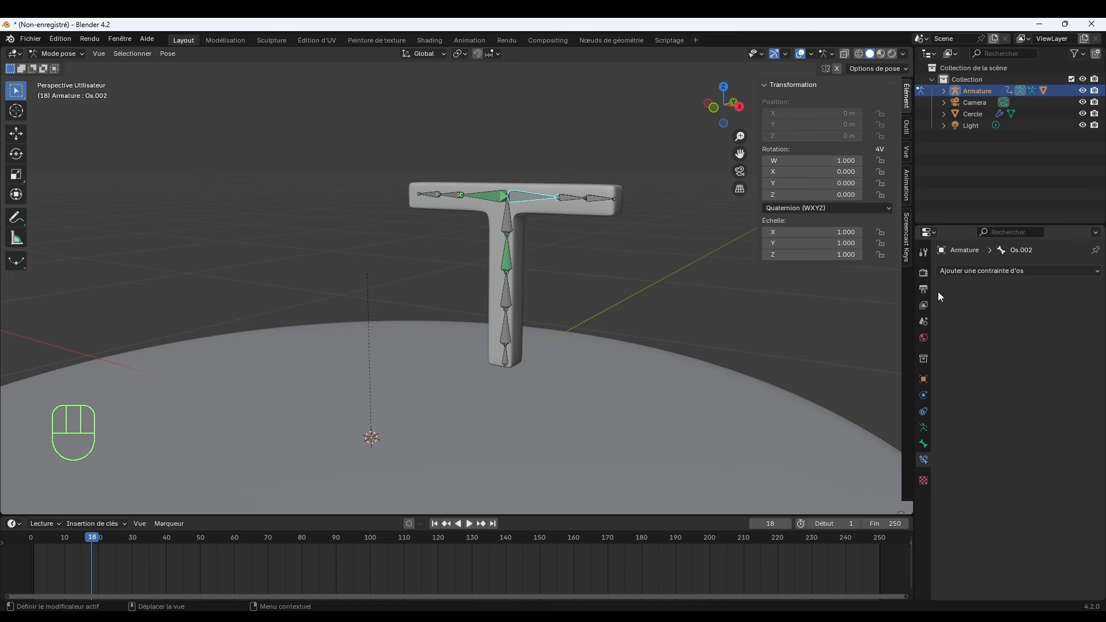
pyautogui.click(477, 198)
pyautogui.click(1078, 289)
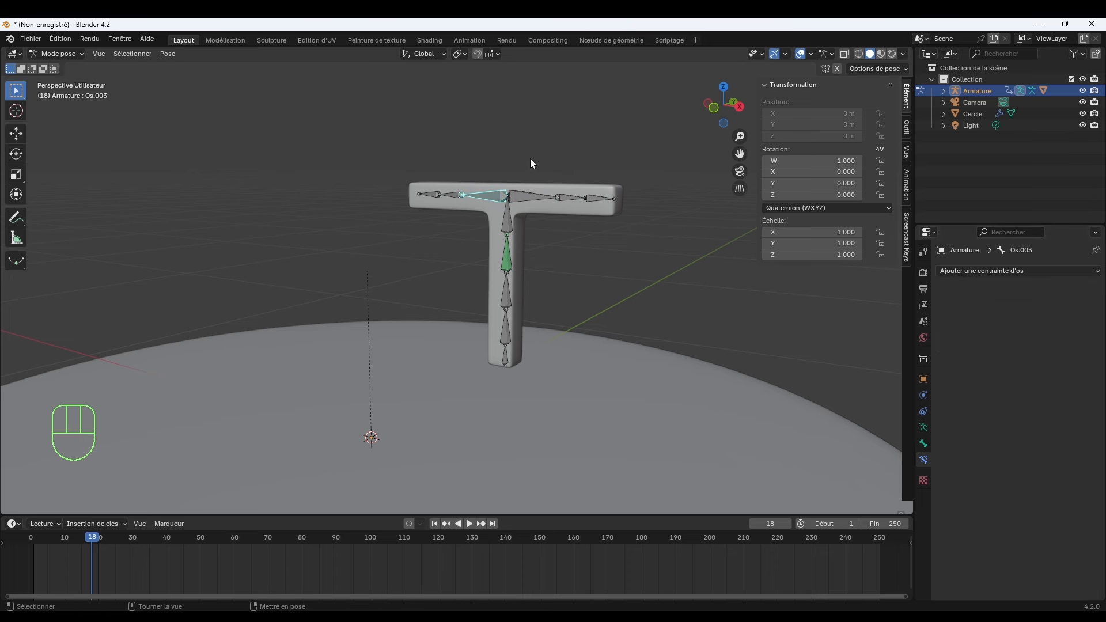
# Add a Damped Track constraint to arm bone Os.007 targeting the tip bone Os.010, with an influence of 0.654.
pyautogui.click(566, 199)
pyautogui.keyDown('shift'); pyautogui.click(566, 199); pyautogui.keyUp('shift')
pyautogui.hotkey('shift', 'ctrl', 'c')
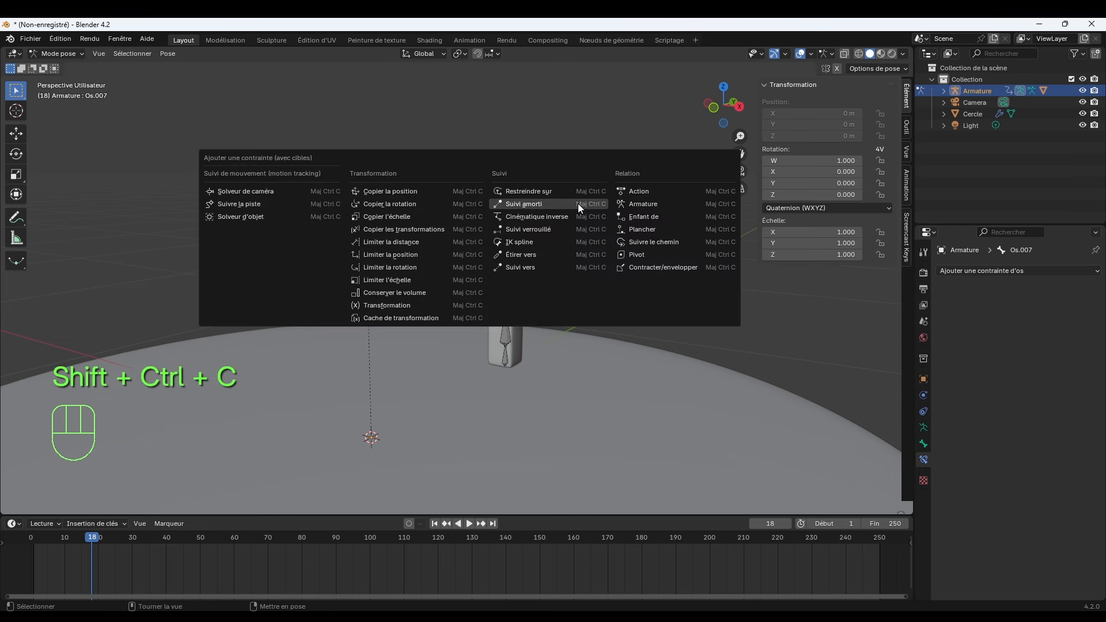
pyautogui.click(578, 205)
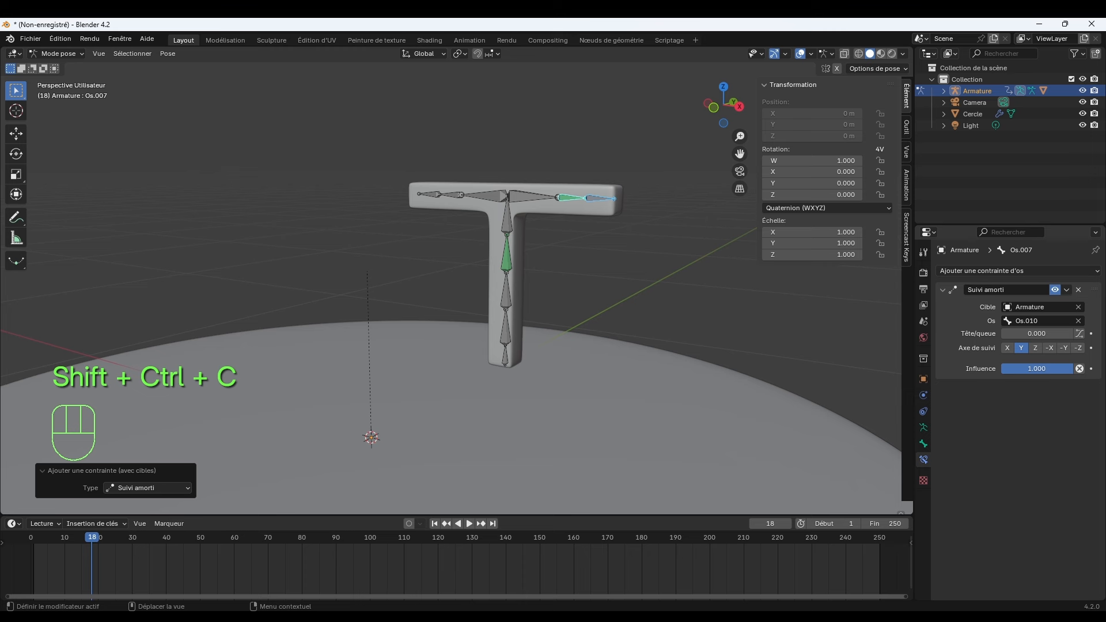
pyautogui.moveTo(1037, 368); pyautogui.dragTo(1012, 369)
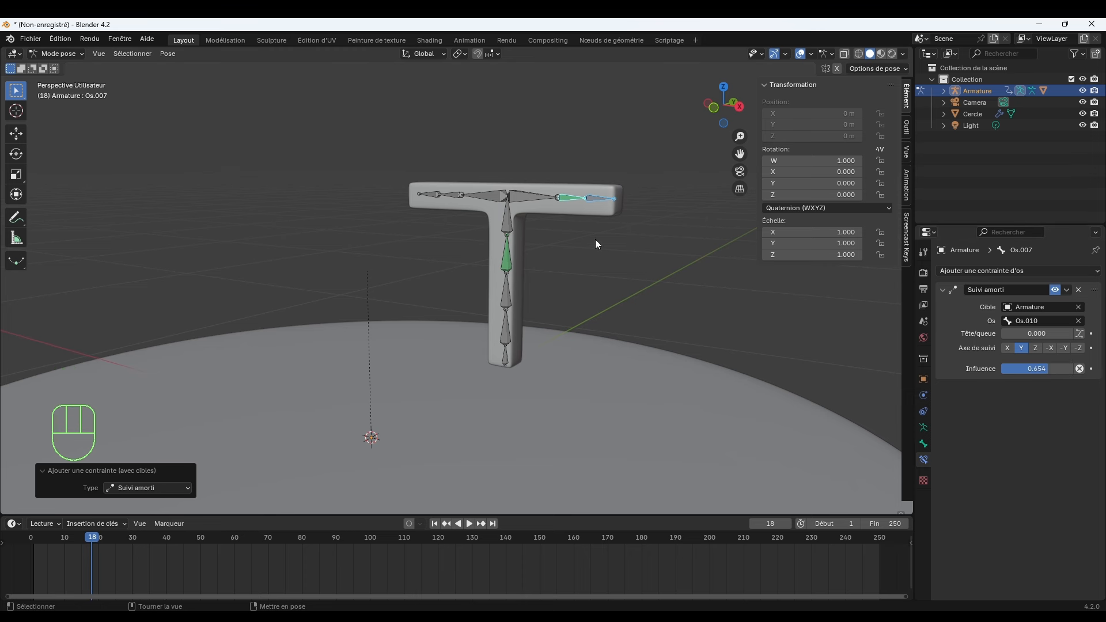
# Add a Damped Track constraint to the opposite arm bone Os.008 targeting tip bone Os.009, with an influence of 0.654.
pyautogui.click(430, 194)
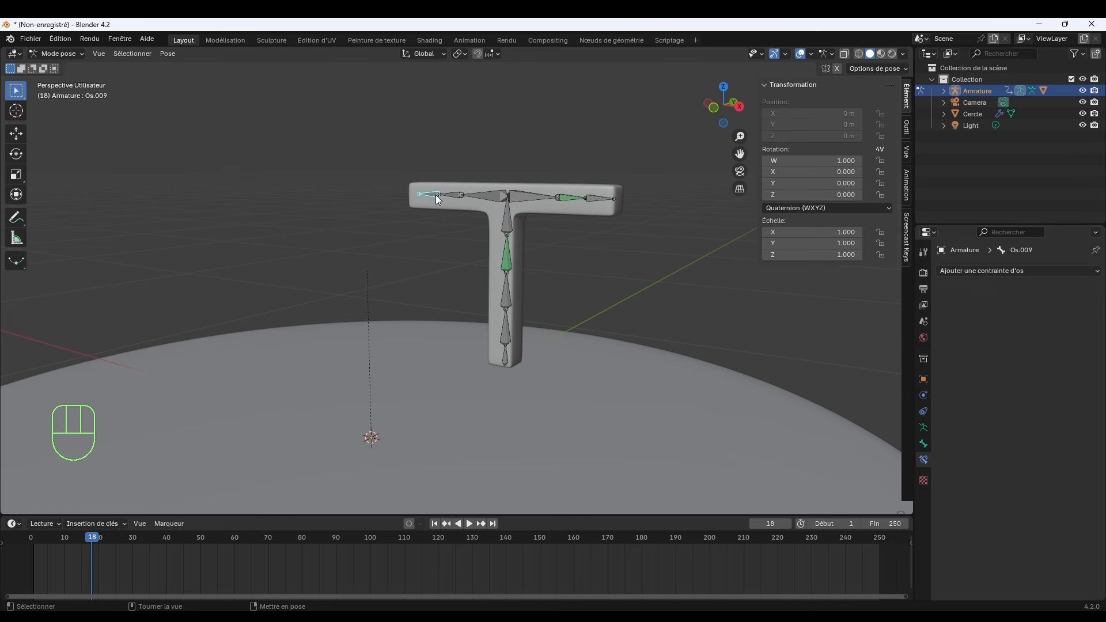
pyautogui.hotkey('shift', 'ctrl', 'c')
pyautogui.click(469, 237)
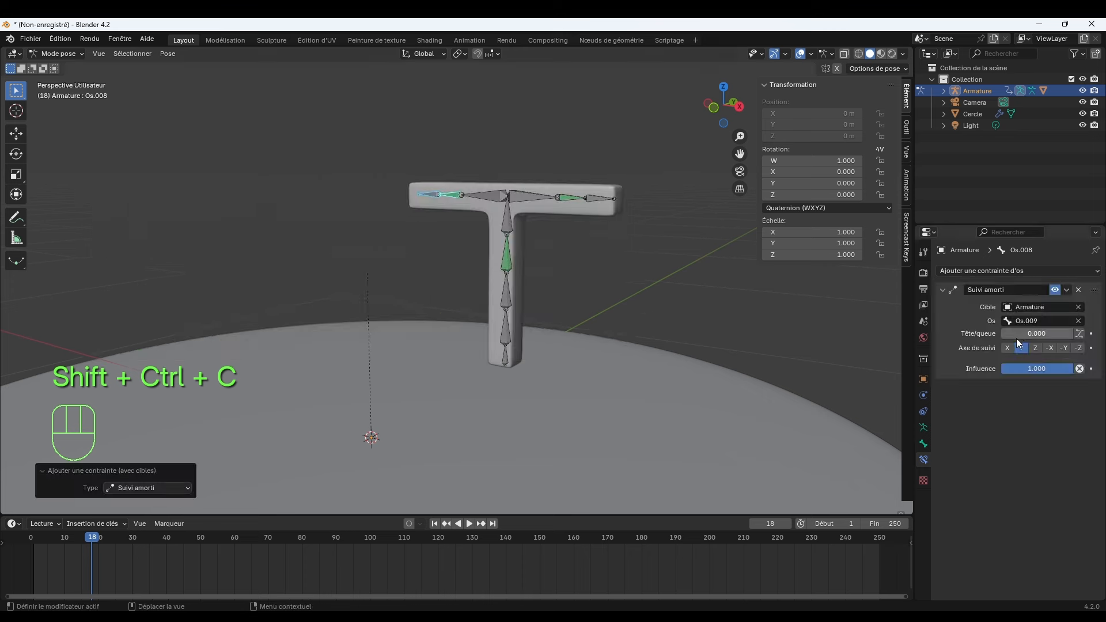
pyautogui.moveTo(1055, 368); pyautogui.dragTo(1031, 369)
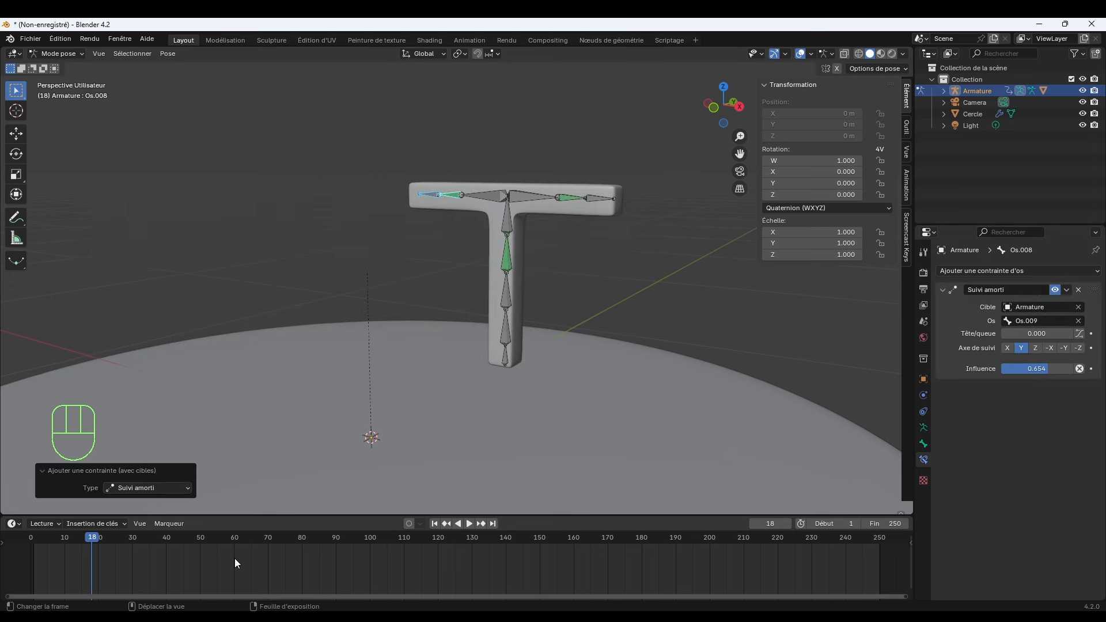
# Replay the jumps from near the start and from frame 16 to examine the arm tips' motion, and return to frame 19.
pyautogui.click(60, 537)
pyautogui.press('space')
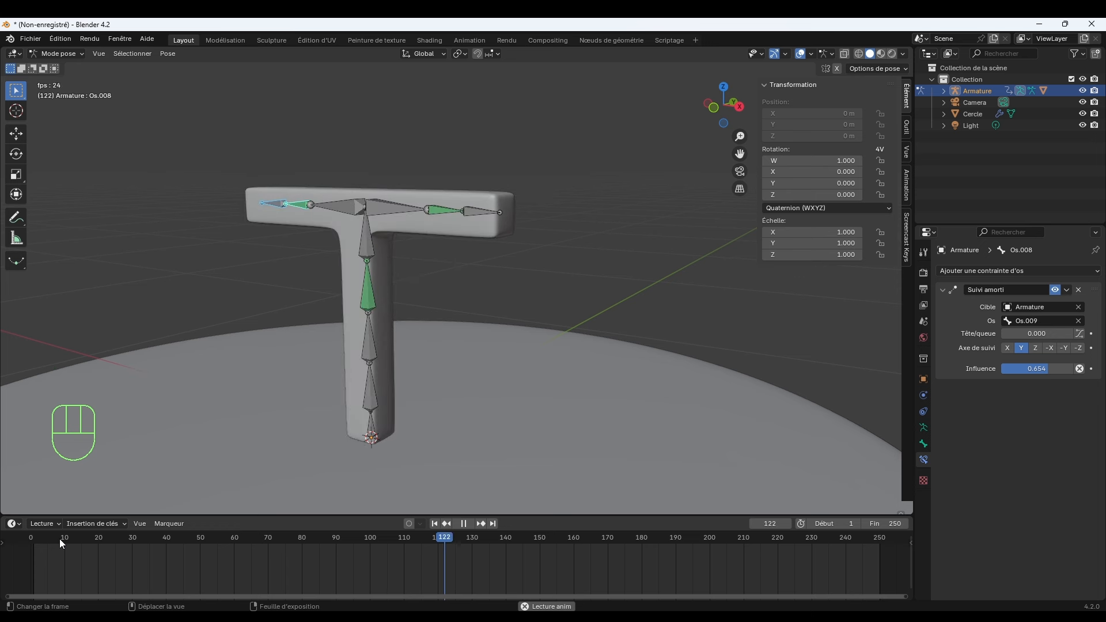
pyautogui.press('space')
pyautogui.click(87, 538)
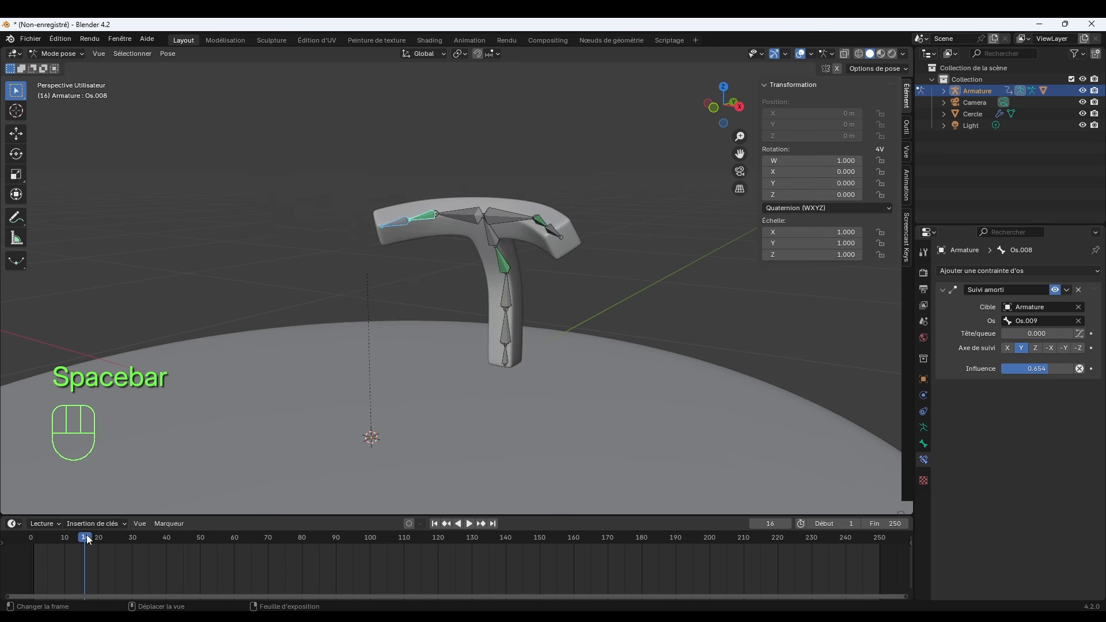
pyautogui.press('space')
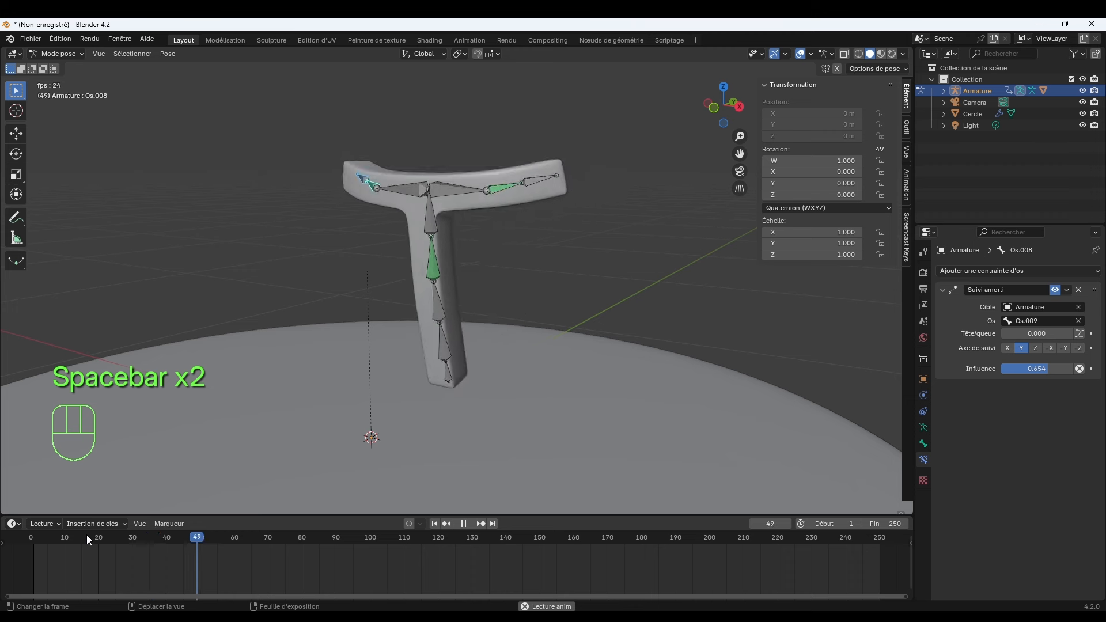
pyautogui.press('space')
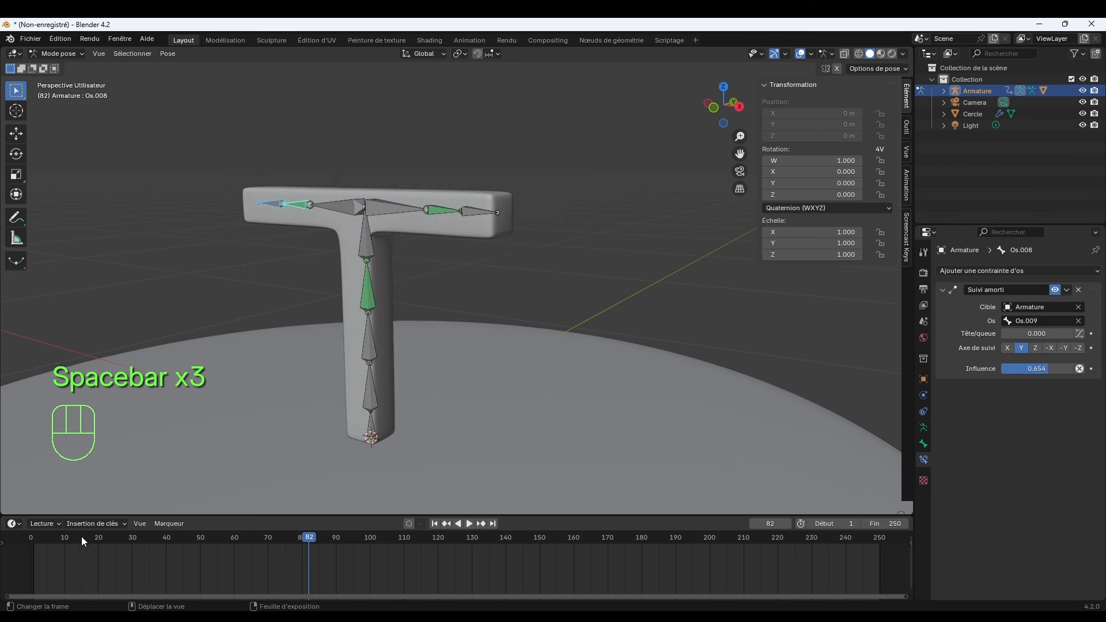
pyautogui.moveTo(81, 536)
pyautogui.mouseDown()
pyautogui.moveTo(217, 537)
pyautogui.moveTo(79, 540)
pyautogui.moveTo(94, 539)
pyautogui.mouseUp()
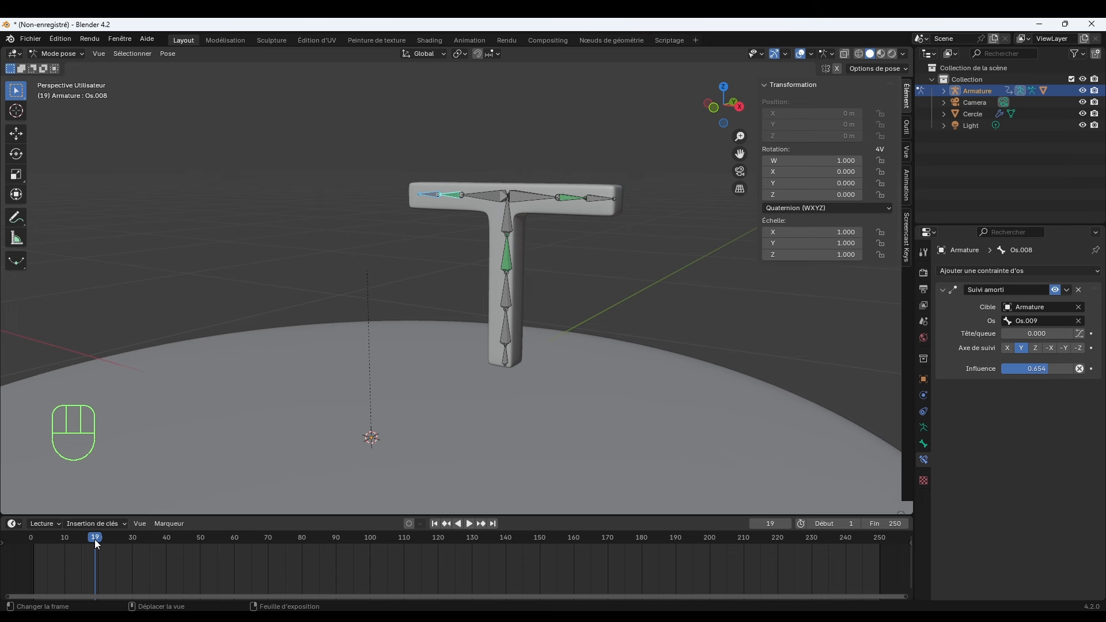
# Align the camera to a nearly frontal view of the T character standing on the ground.
pyautogui.moveTo(272, 485); pyautogui.dragTo(311, 468, button='middle')
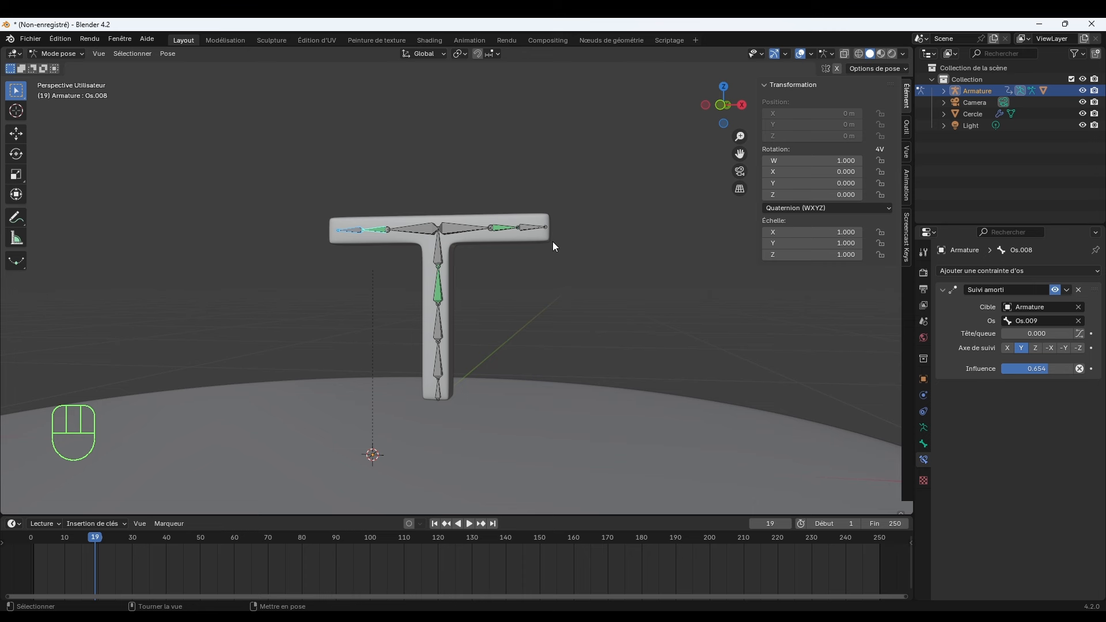
pyautogui.moveTo(556, 245); pyautogui.dragTo(561, 258, button='middle')
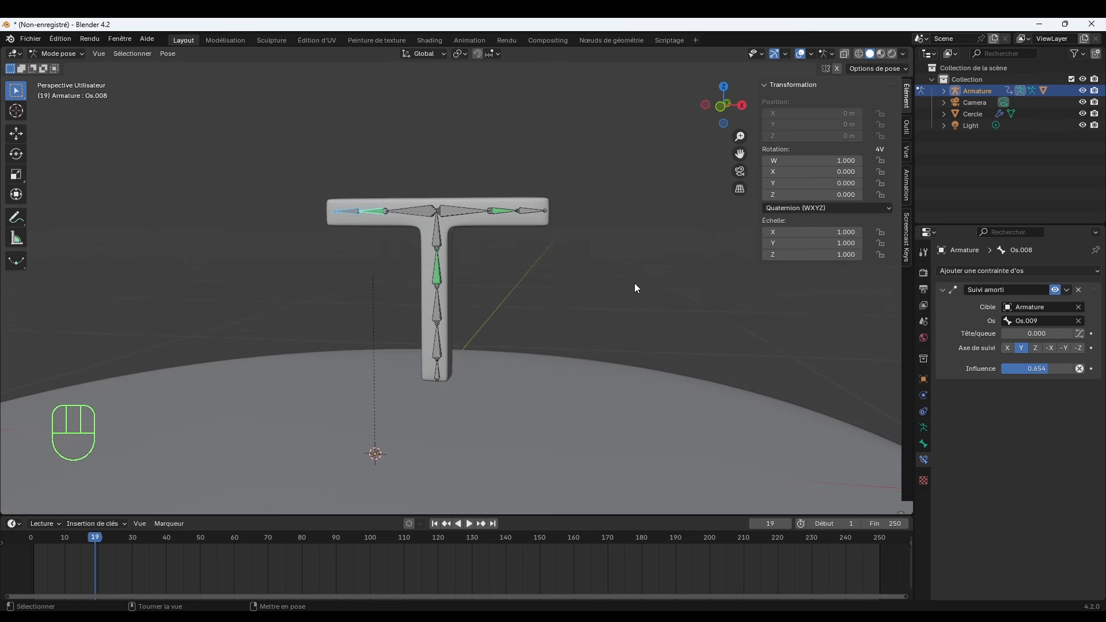
pyautogui.press('ctrl+alt+KP_0')
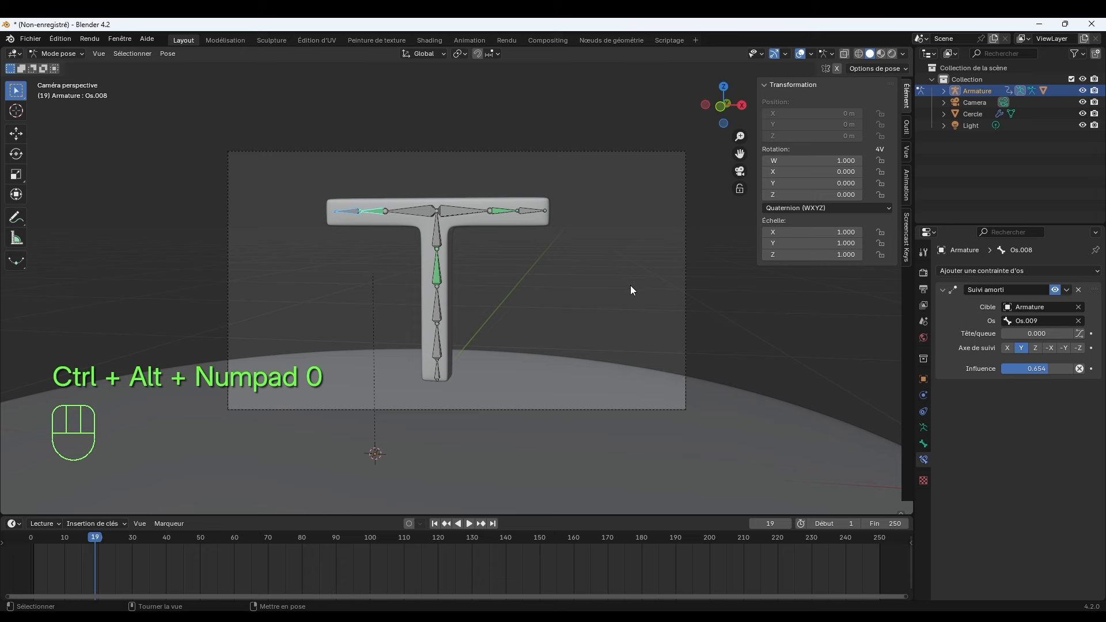
pyautogui.scroll(2, 630, 285)
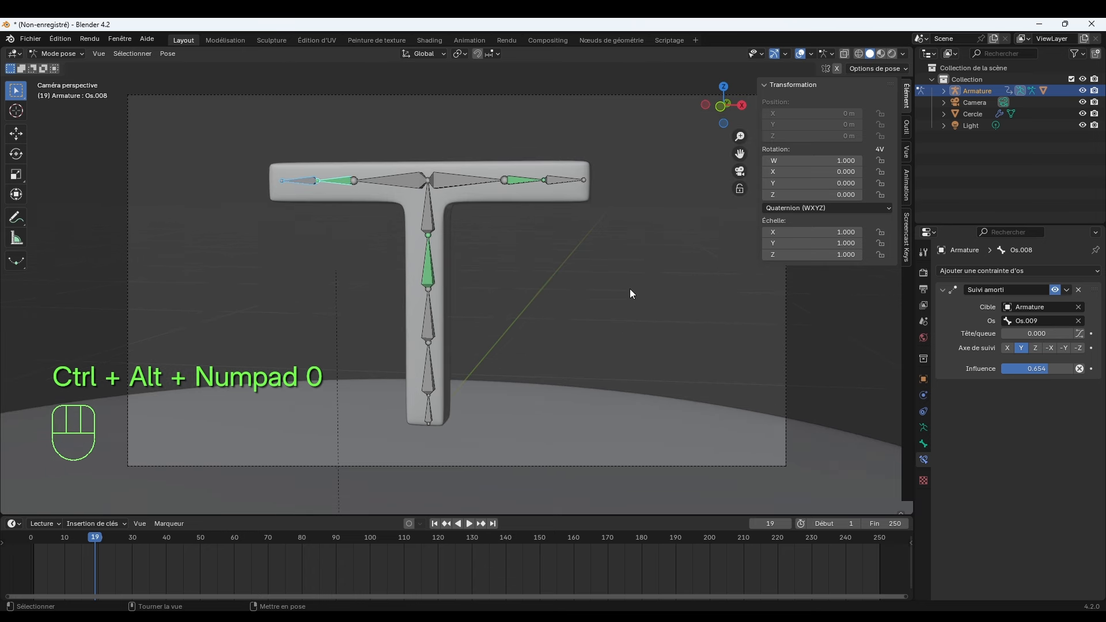
pyautogui.keyDown('shift'); pyautogui.moveTo(630, 289); pyautogui.dragTo(554, 311, button='middle'); pyautogui.keyUp('shift')
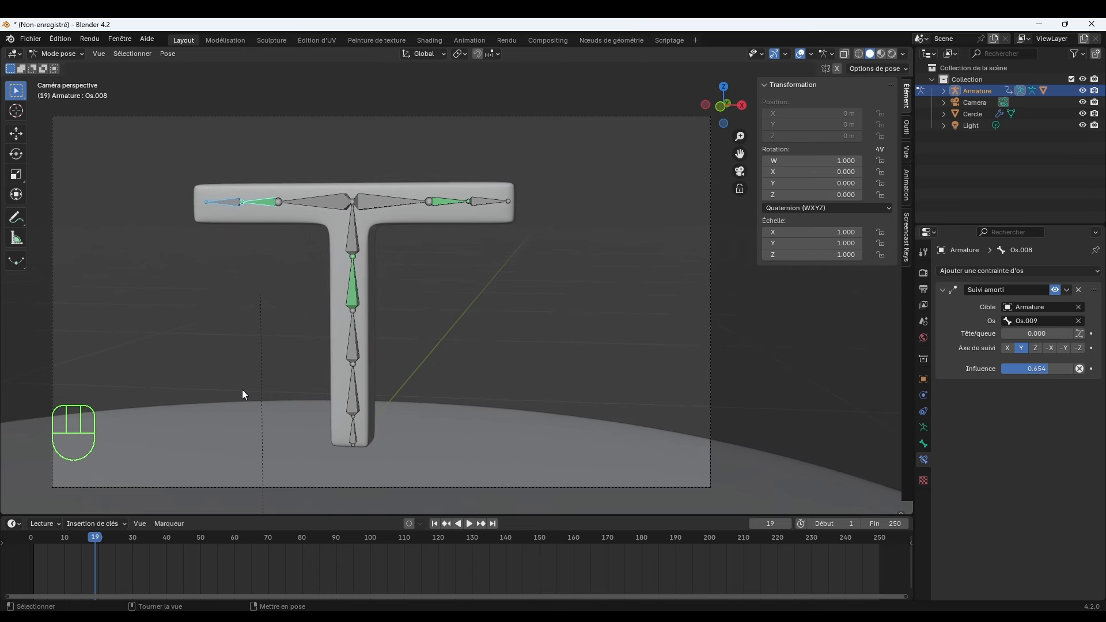
pyautogui.keyDown('shift'); pyautogui.moveTo(473, 347); pyautogui.dragTo(458, 348, button='middle'); pyautogui.keyUp('shift')
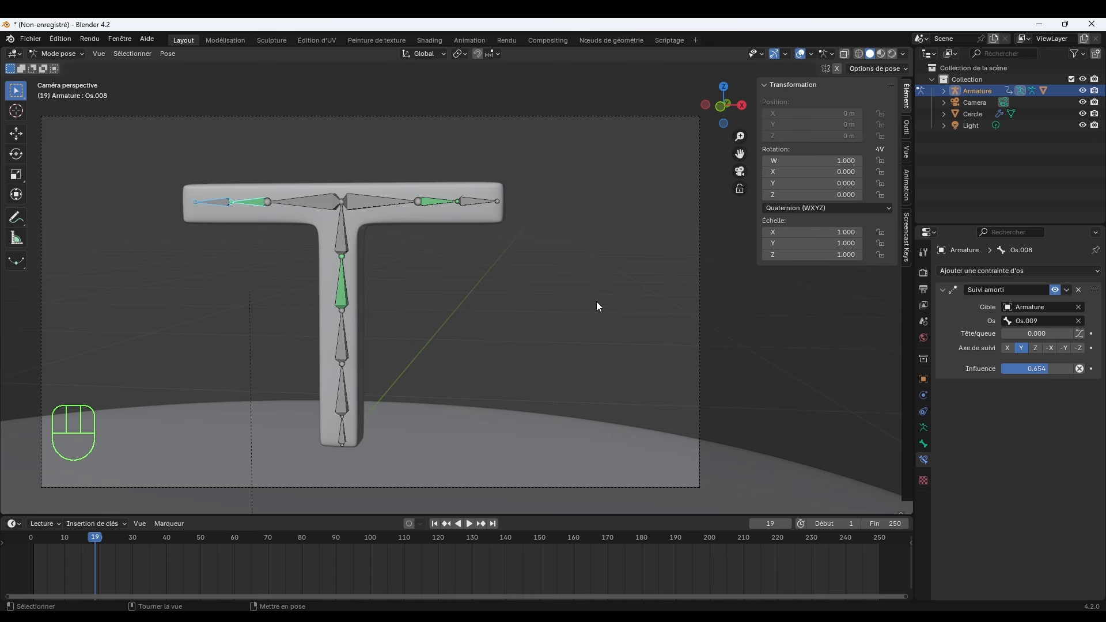
# Lock the camera to the view and reframe the shot with the T character right of centre and more ground visible.
pyautogui.click(907, 147)
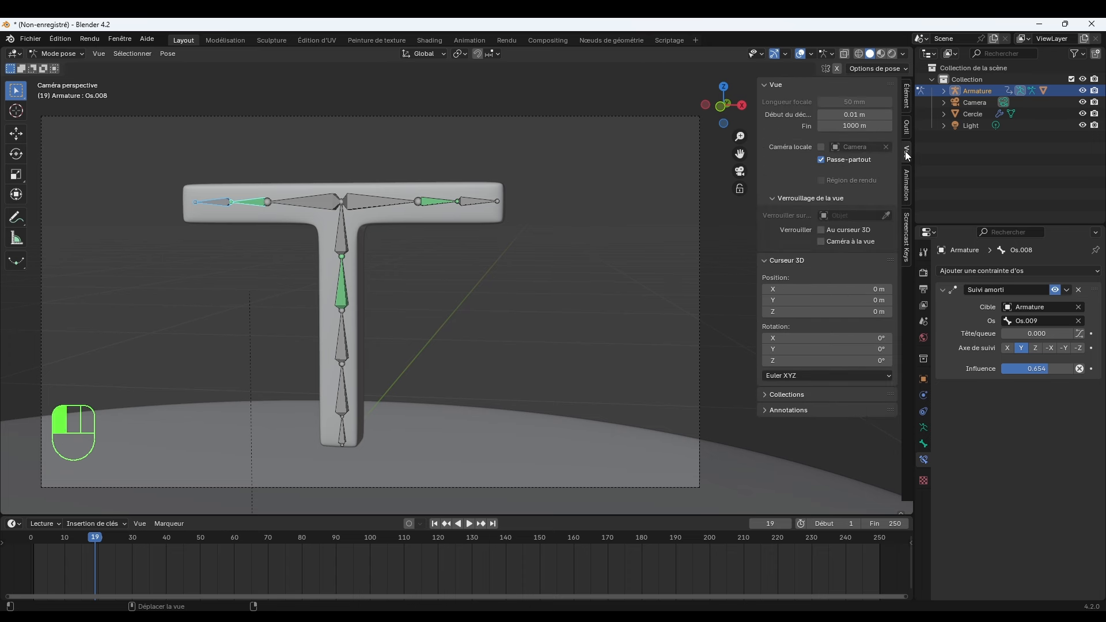
pyautogui.click(821, 241)
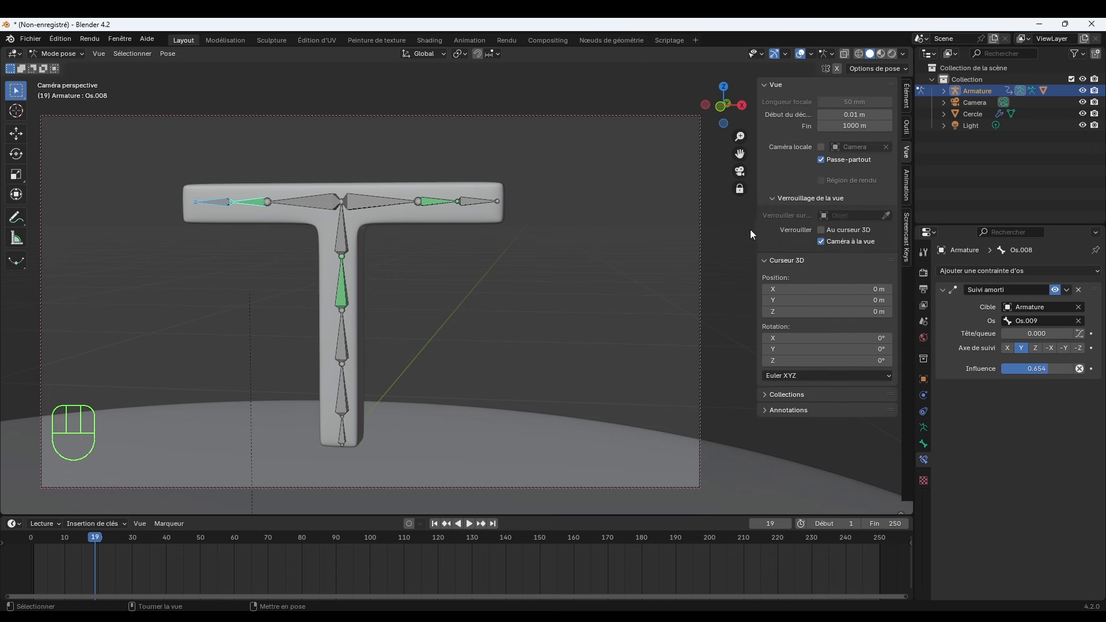
pyautogui.moveTo(756, 231); pyautogui.dragTo(863, 231)
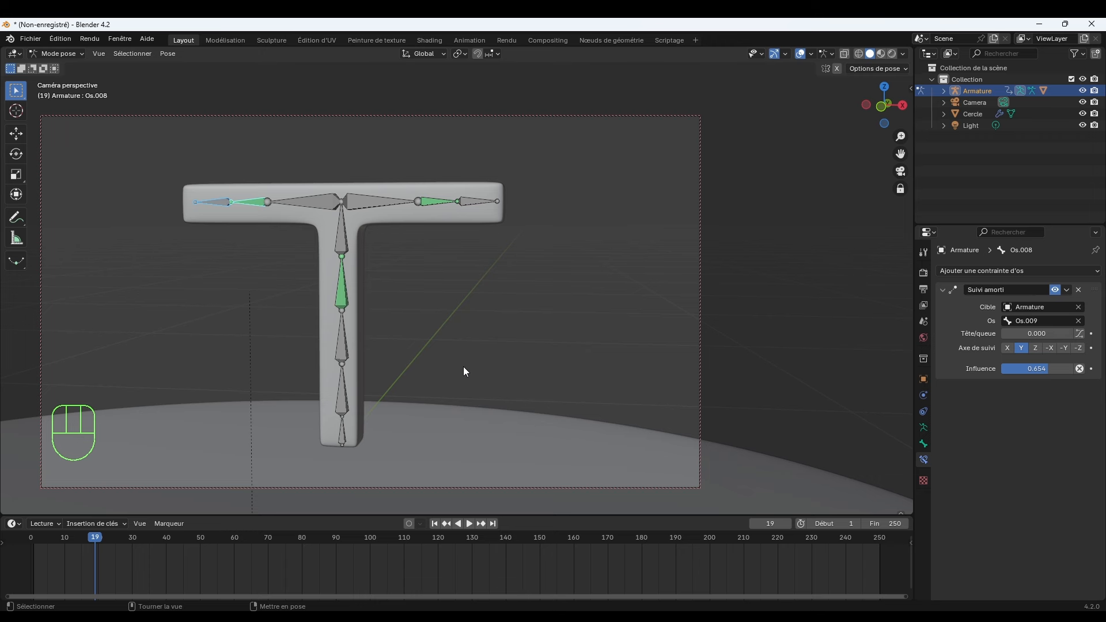
pyautogui.keyDown('shift'); pyautogui.moveTo(455, 368); pyautogui.dragTo(558, 328, button='middle'); pyautogui.keyUp('shift')
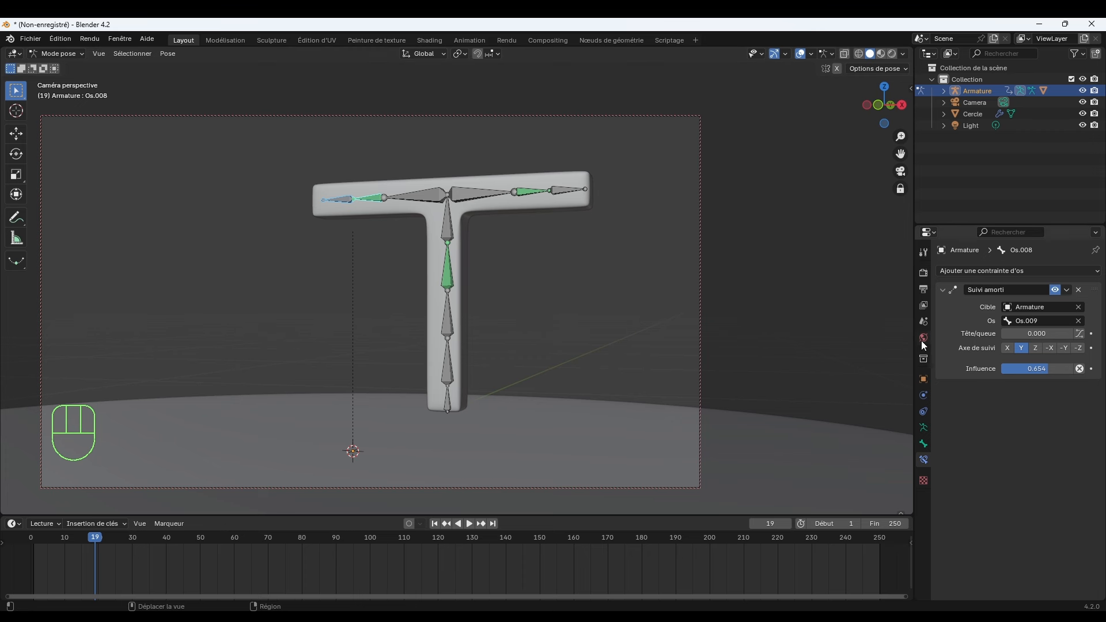
# Show the scene in rendered shading and set the world background colour to a medium muted blue.
pyautogui.click(892, 53)
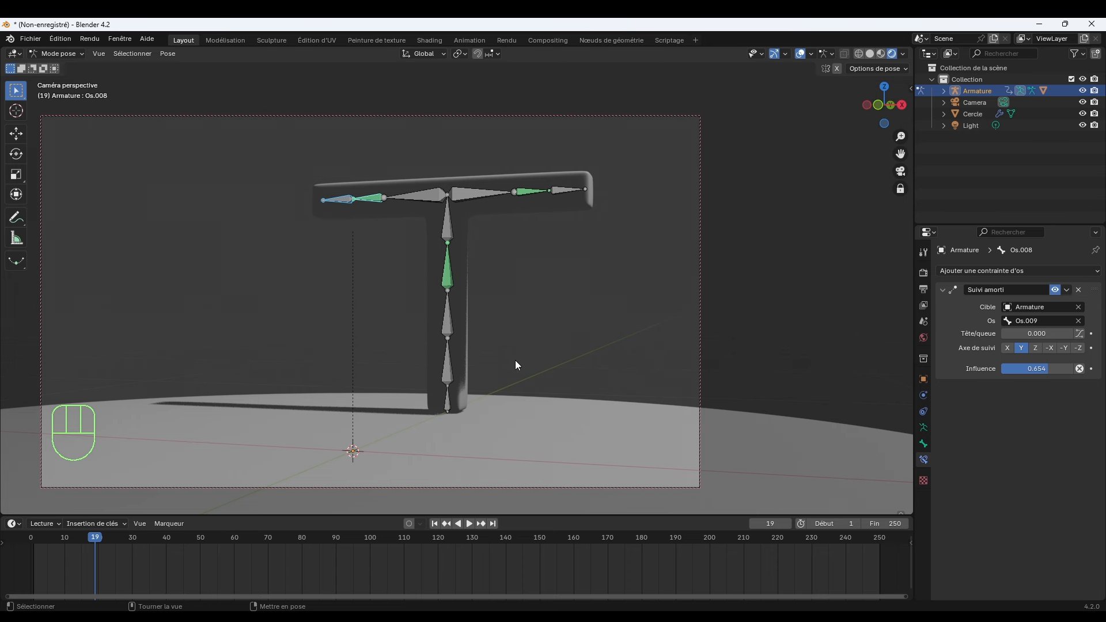
pyautogui.click(924, 337)
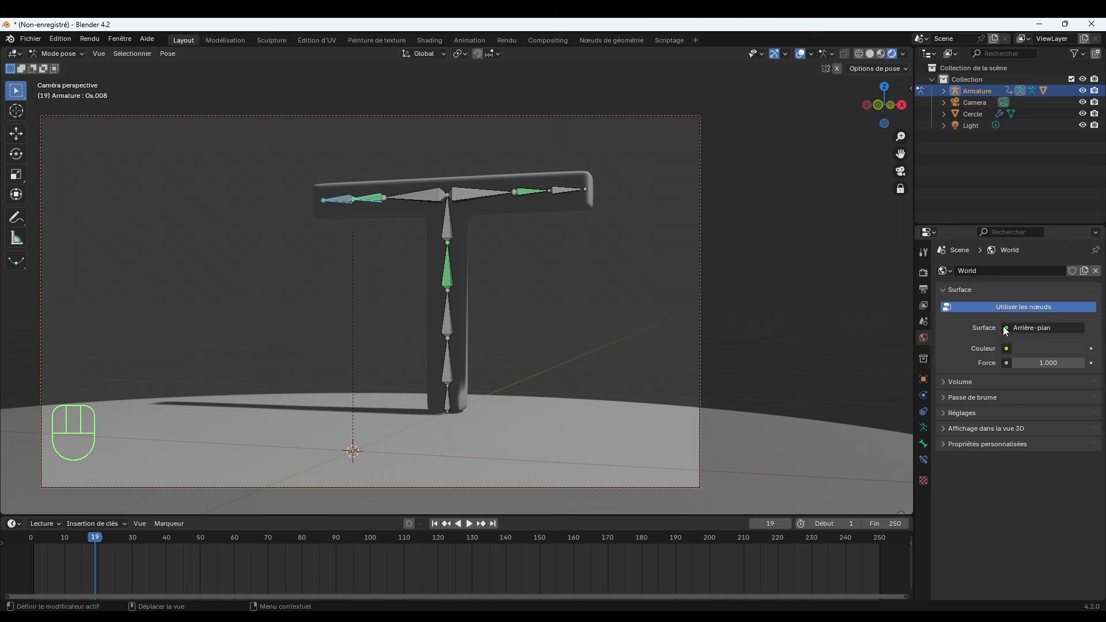
pyautogui.click(1005, 348)
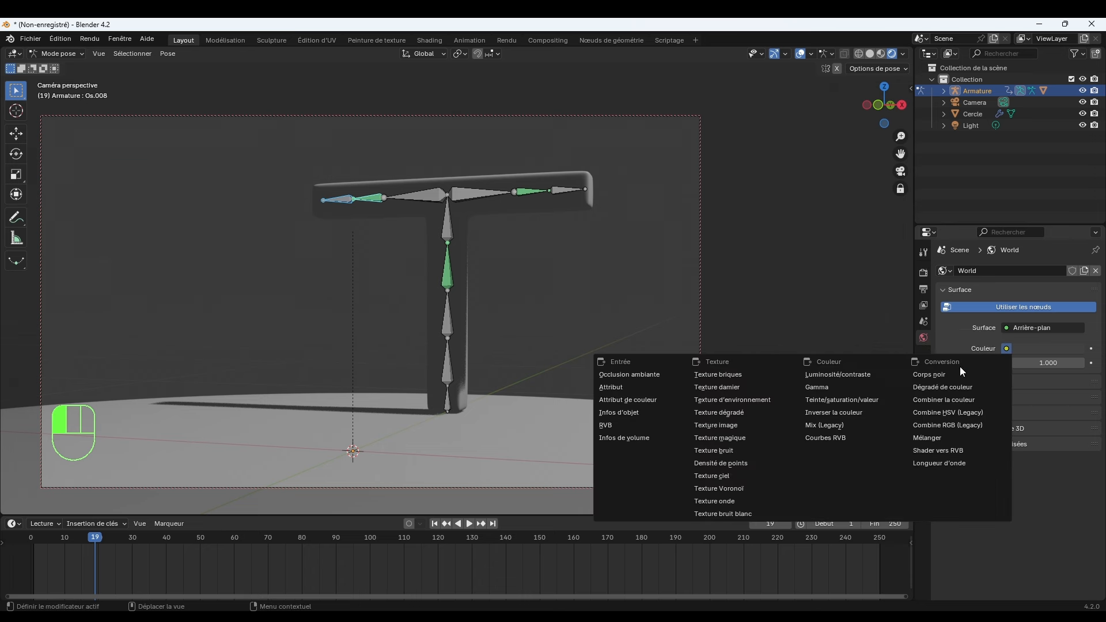
pyautogui.click(1047, 349)
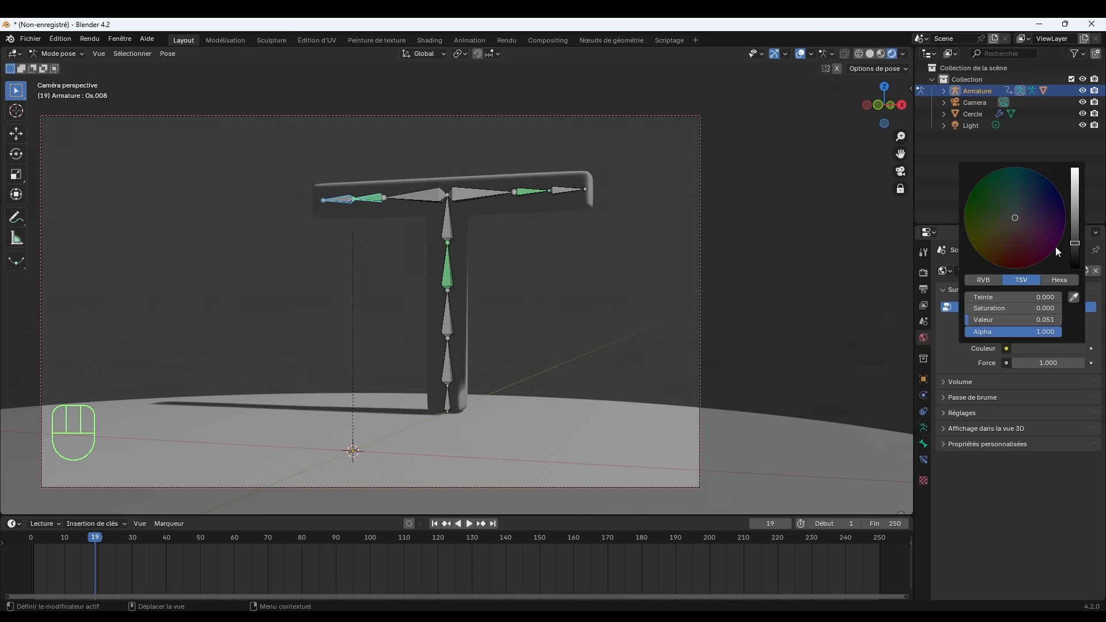
pyautogui.moveTo(1055, 246); pyautogui.dragTo(1013, 195)
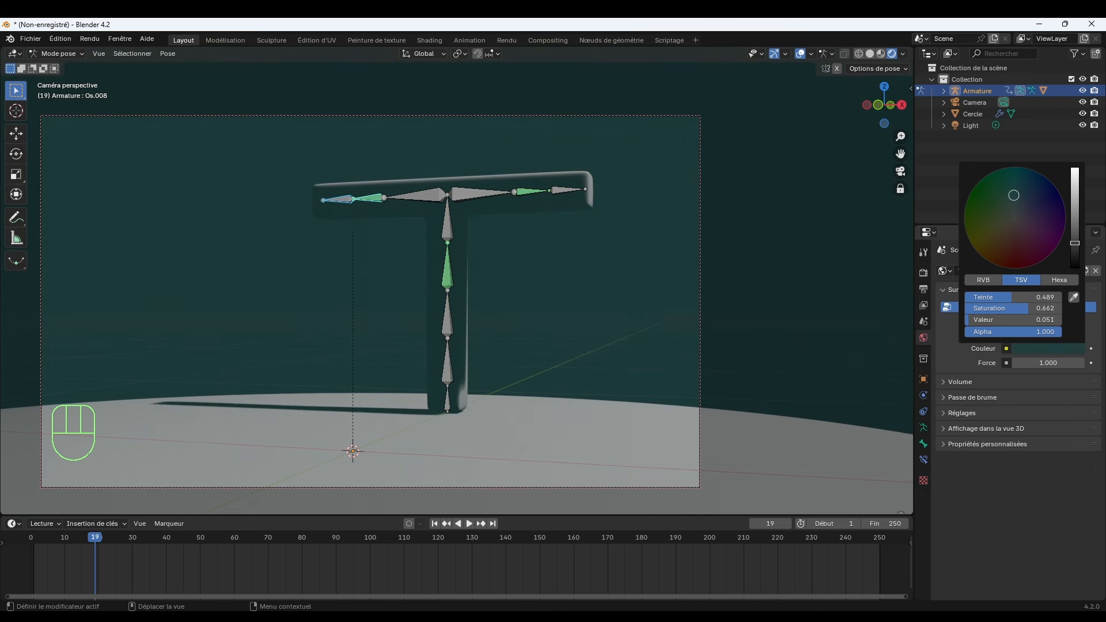
pyautogui.moveTo(1074, 243); pyautogui.dragTo(1074, 217)
pyautogui.moveTo(1012, 195); pyautogui.dragTo(1023, 195)
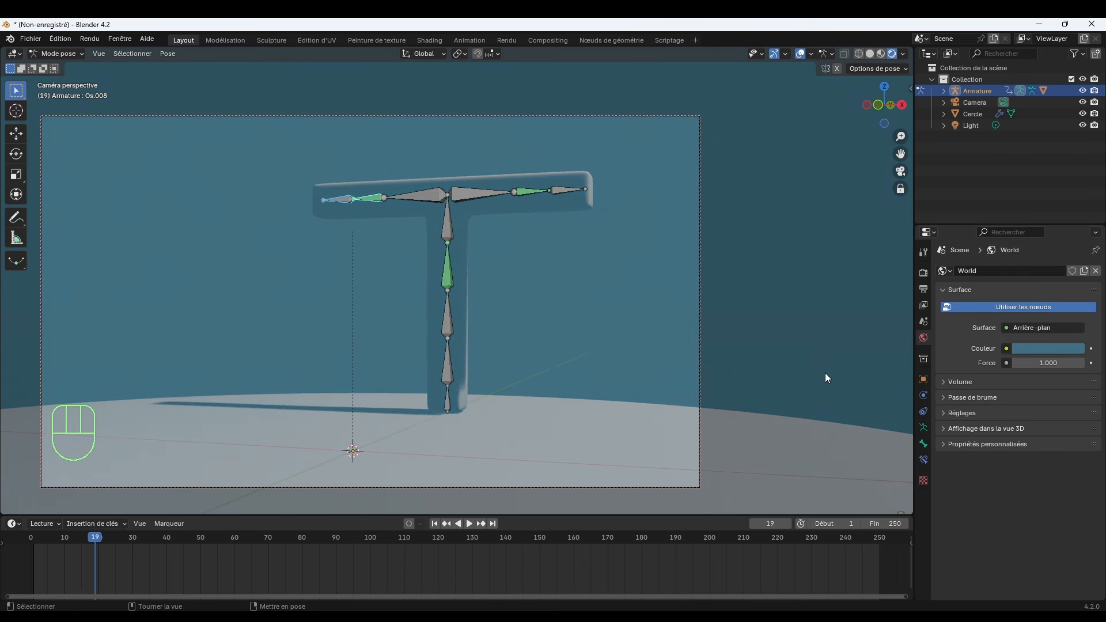
# Return to Object Mode and give the T character's mesh a new material with a bright red base colour.
pyautogui.click(547, 432)
pyautogui.click(66, 53)
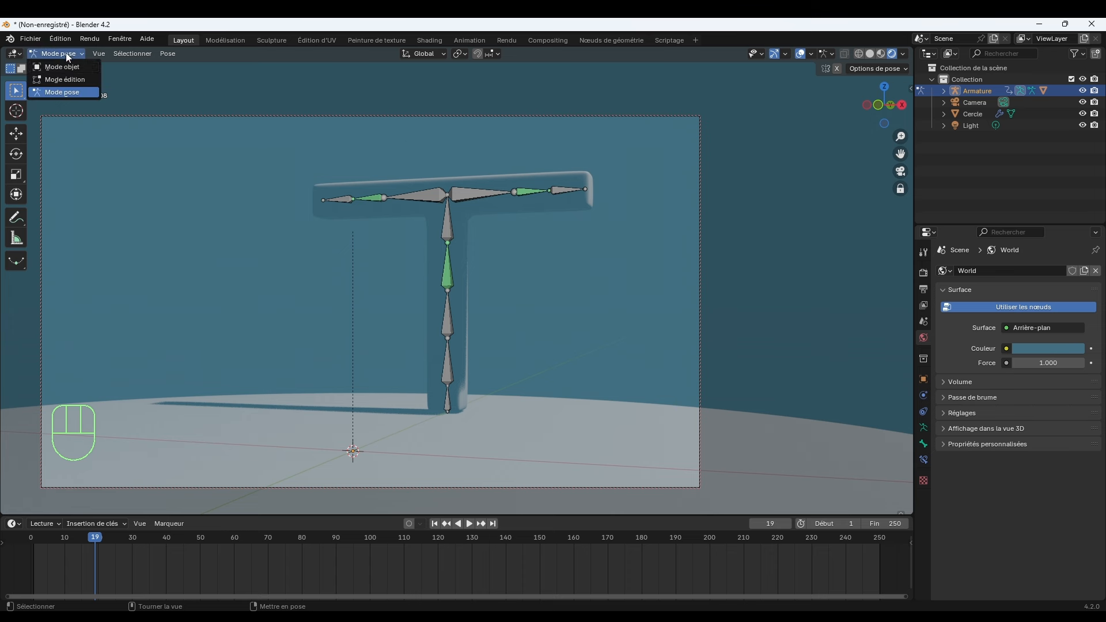
pyautogui.click(66, 68)
pyautogui.click(461, 238)
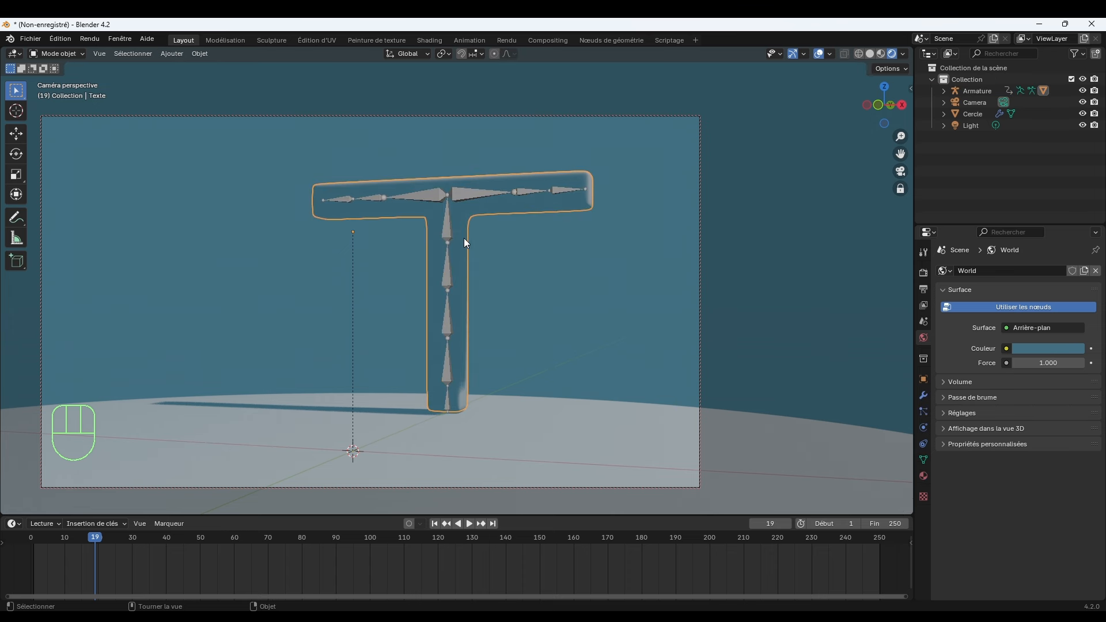
pyautogui.click(923, 476)
pyautogui.click(995, 321)
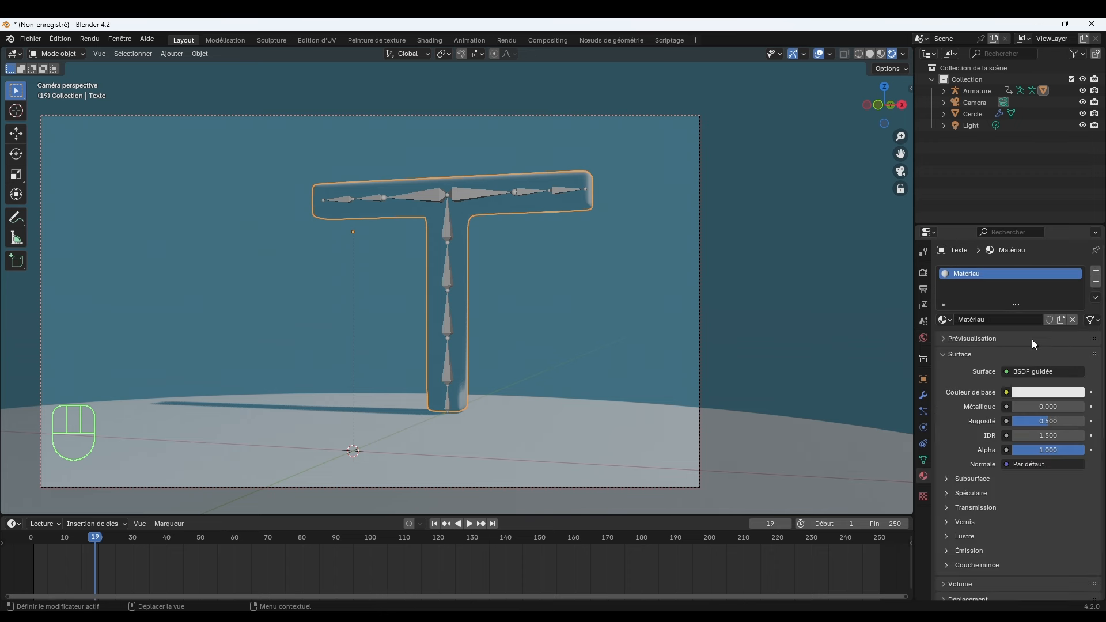
pyautogui.click(1030, 396)
pyautogui.click(1014, 290)
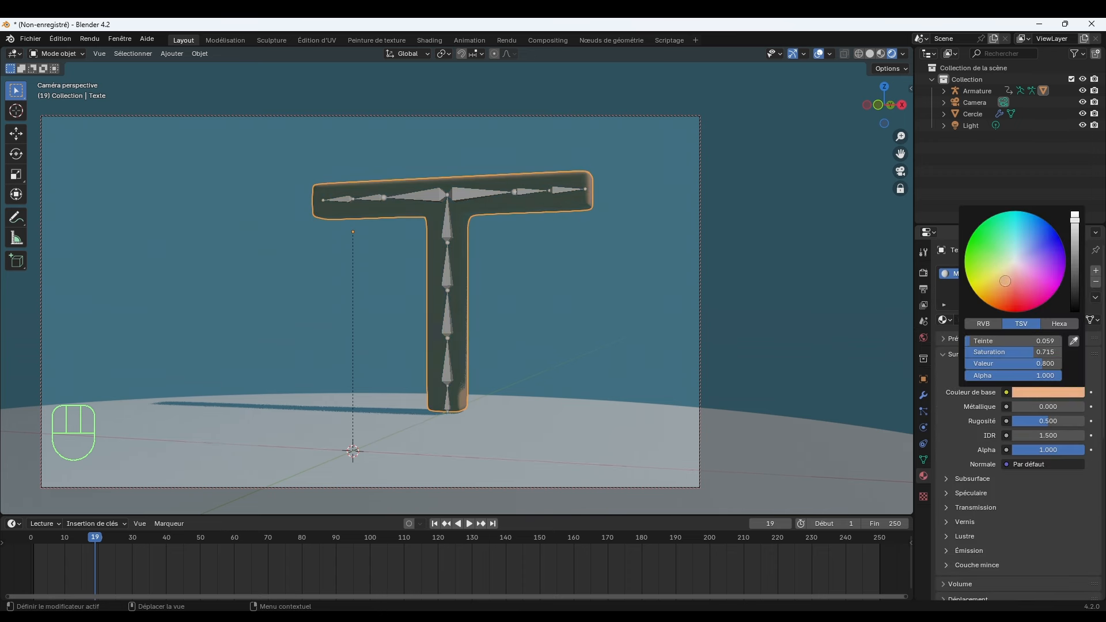
pyautogui.moveTo(1014, 290); pyautogui.dragTo(1014, 303)
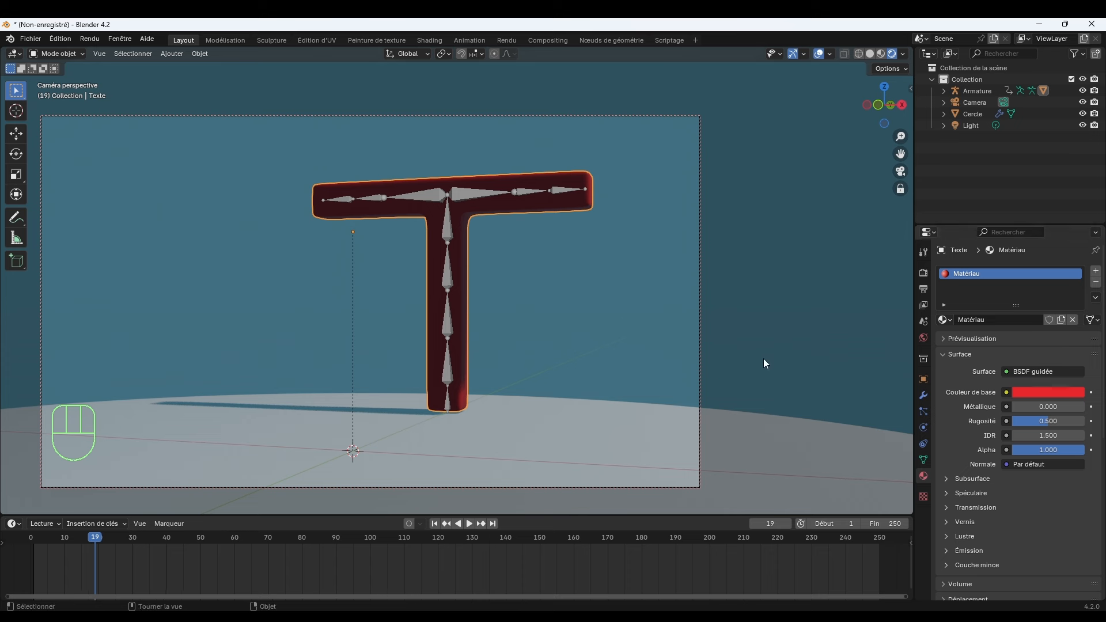
# Give the ground object Cercle a new material with a roughness of 0.177.
pyautogui.click(570, 432)
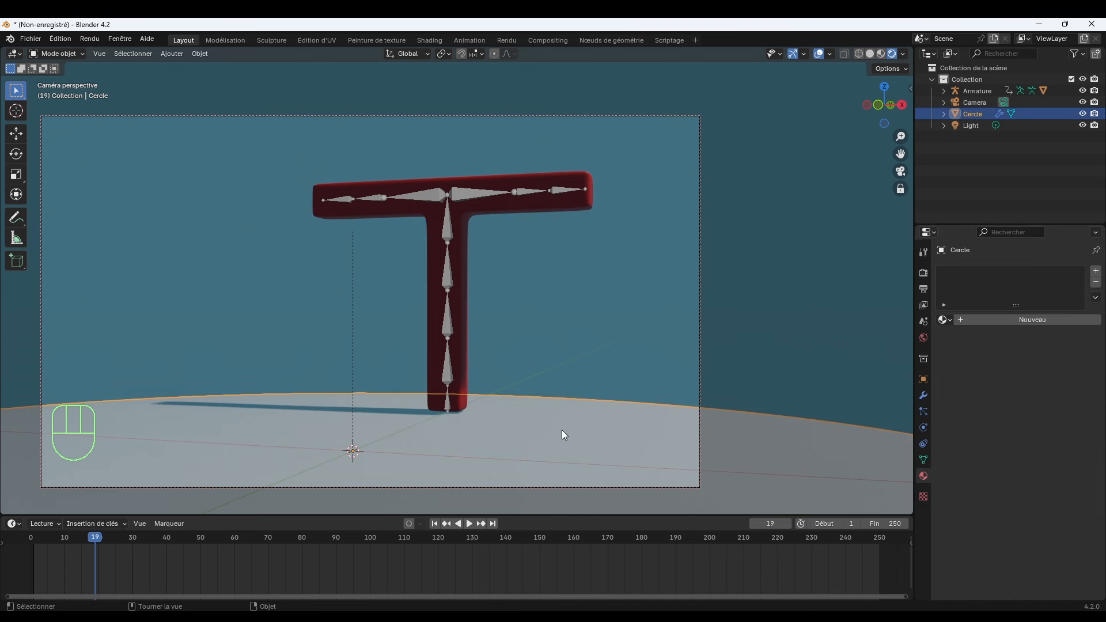
pyautogui.click(1014, 317)
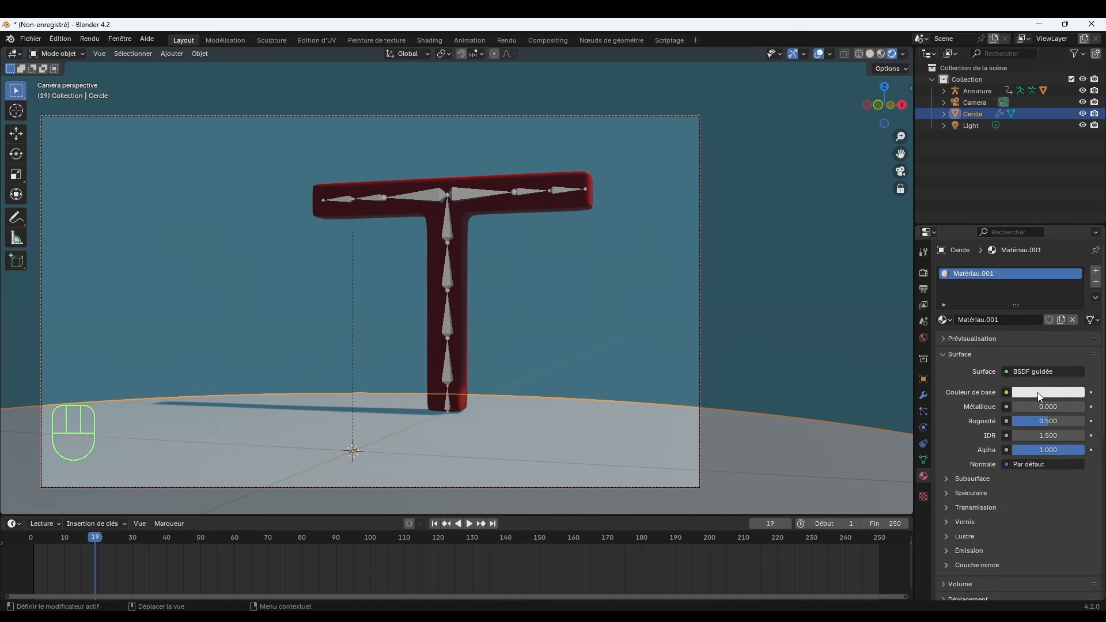
pyautogui.moveTo(1039, 424); pyautogui.dragTo(1015, 424)
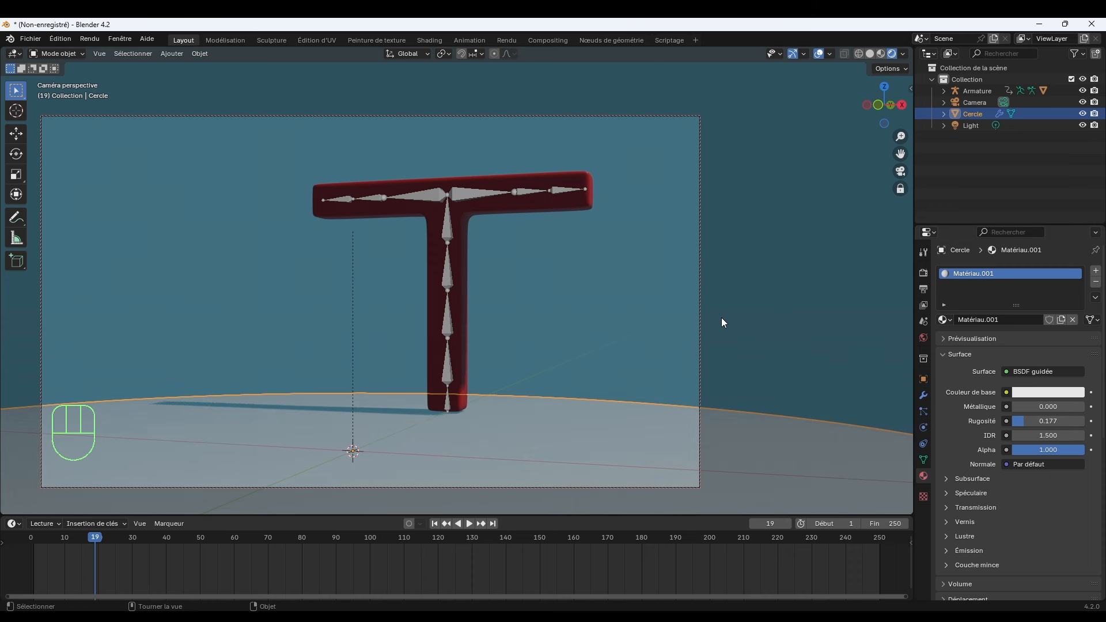
# Move the Light about -0.33 m in X, -4.29 m in Y and -2.82 m in Z, and return to the camera view.
pyautogui.click(666, 353)
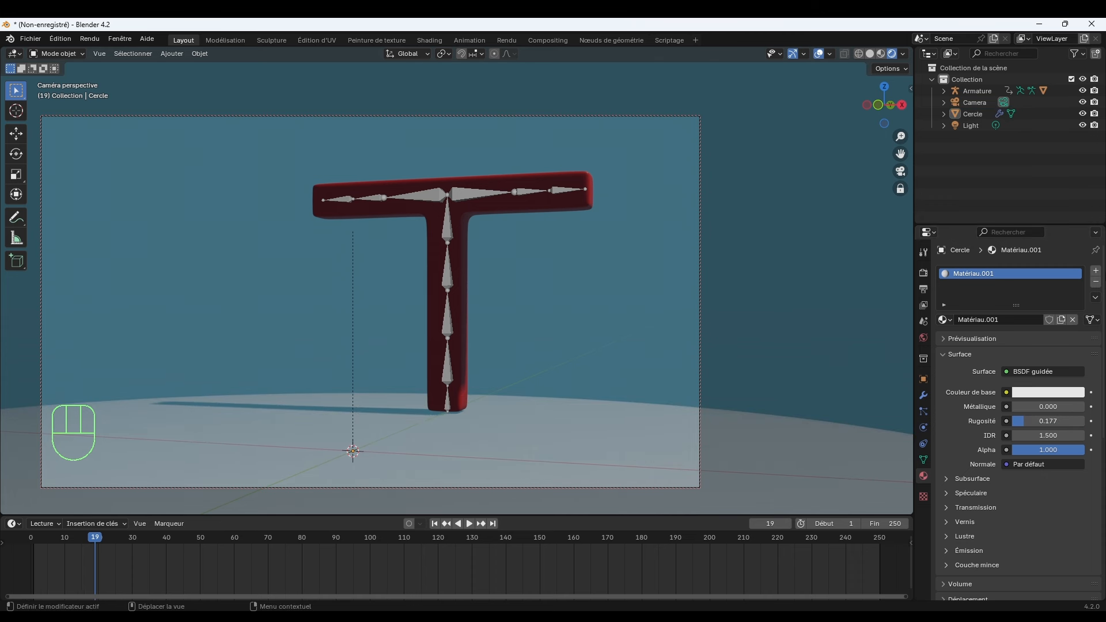
pyautogui.click(971, 125)
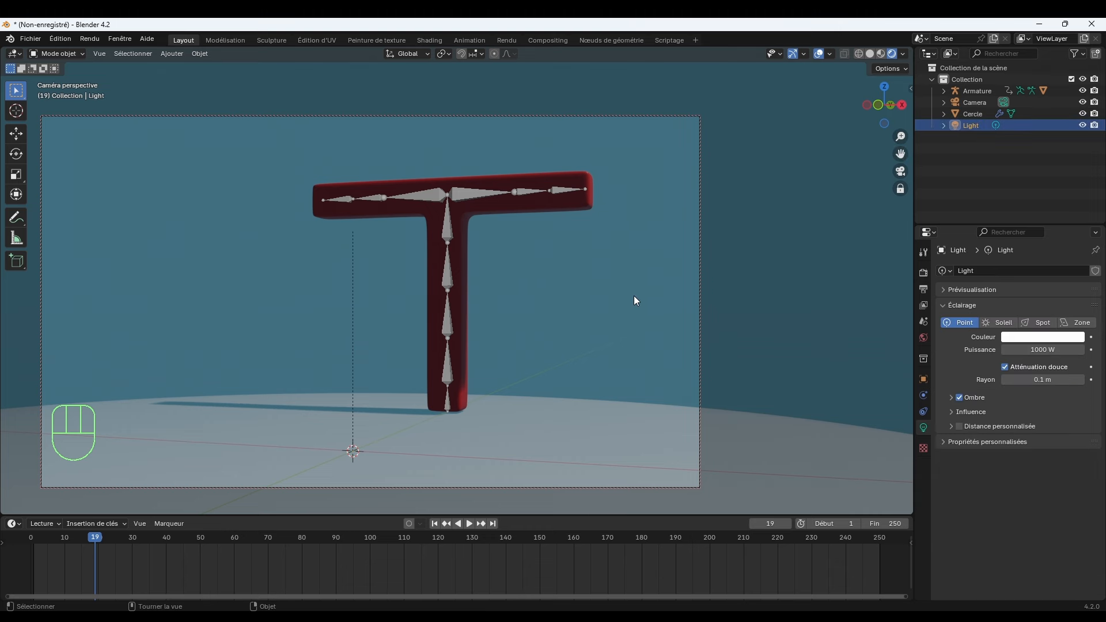
pyautogui.press('KP_0')
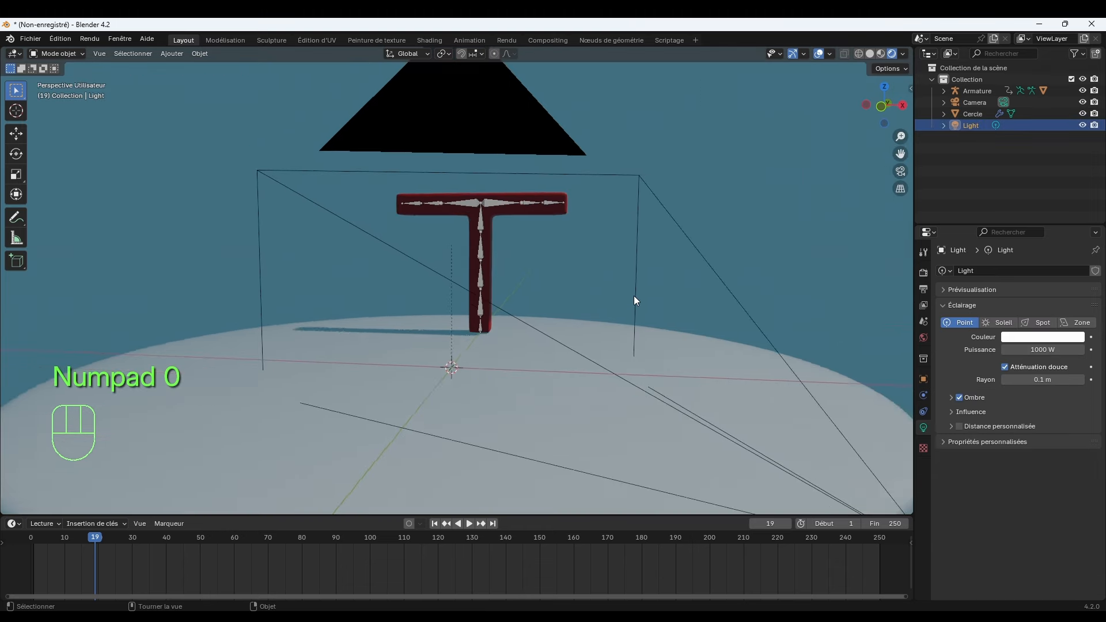
pyautogui.moveTo(633, 296); pyautogui.dragTo(507, 358, button='middle')
pyautogui.scroll(-3, 521, 346)
pyautogui.scroll(-5, 560, 292)
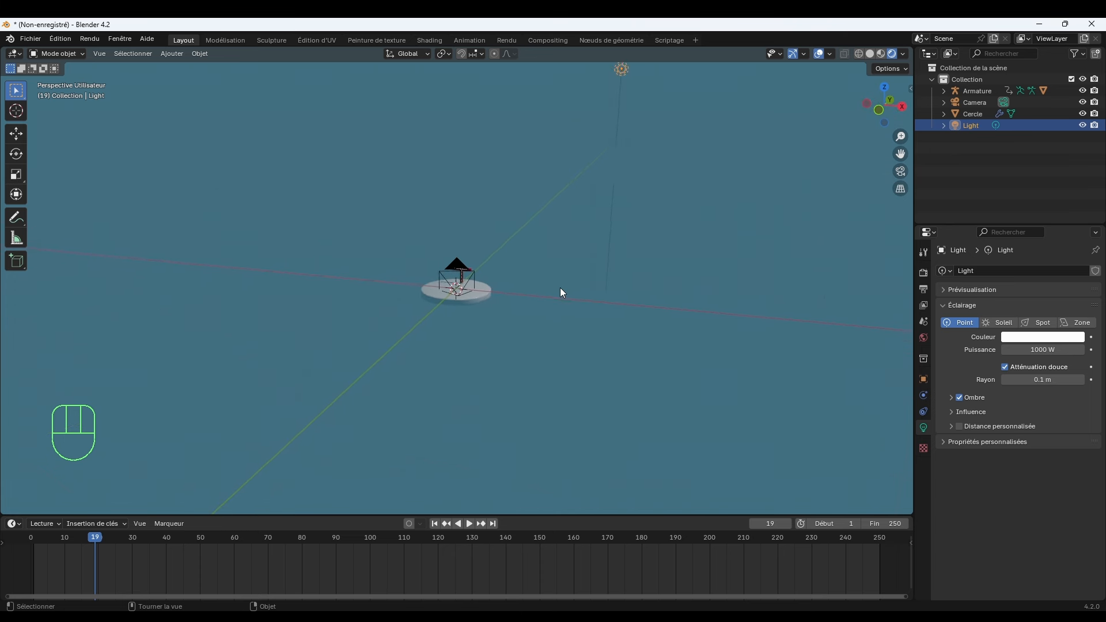
pyautogui.moveTo(634, 241); pyautogui.dragTo(611, 246, button='middle')
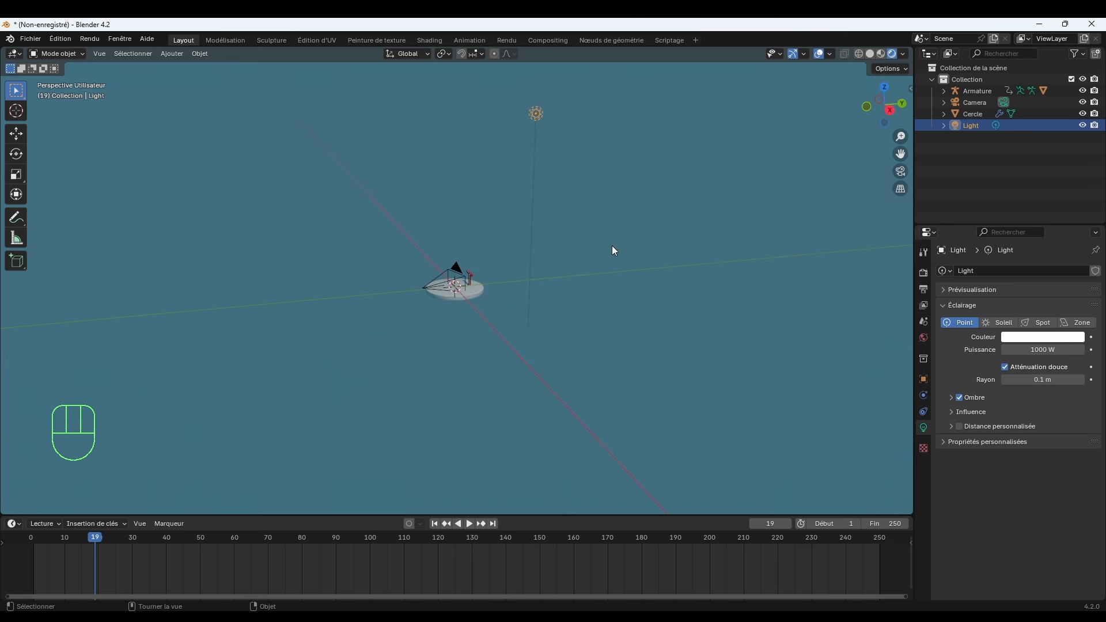
pyautogui.press('g')
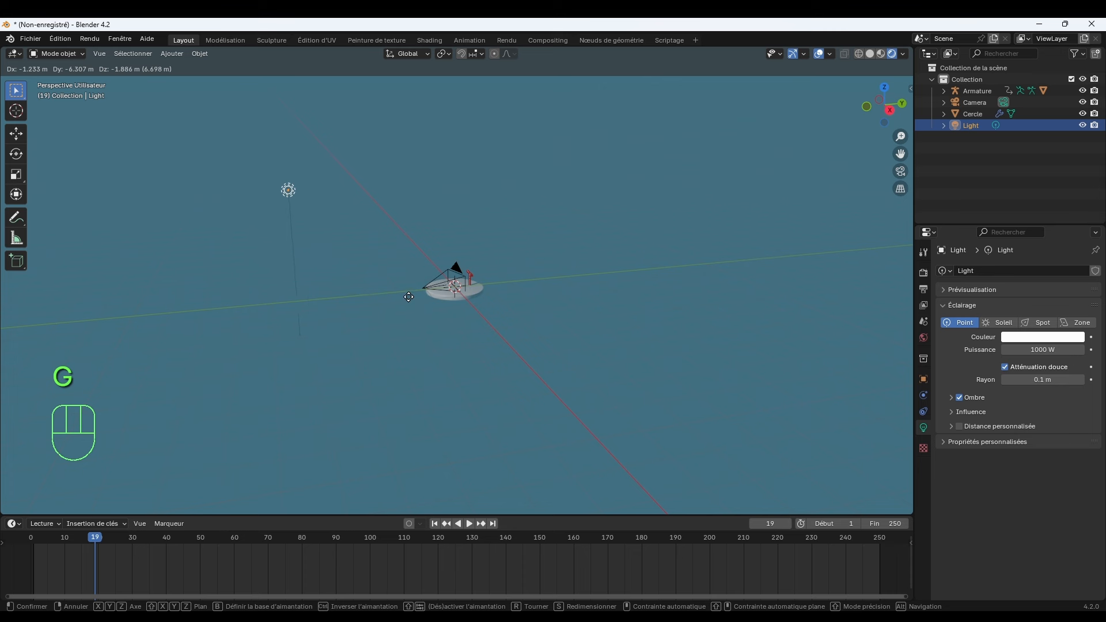
pyautogui.click(490, 330)
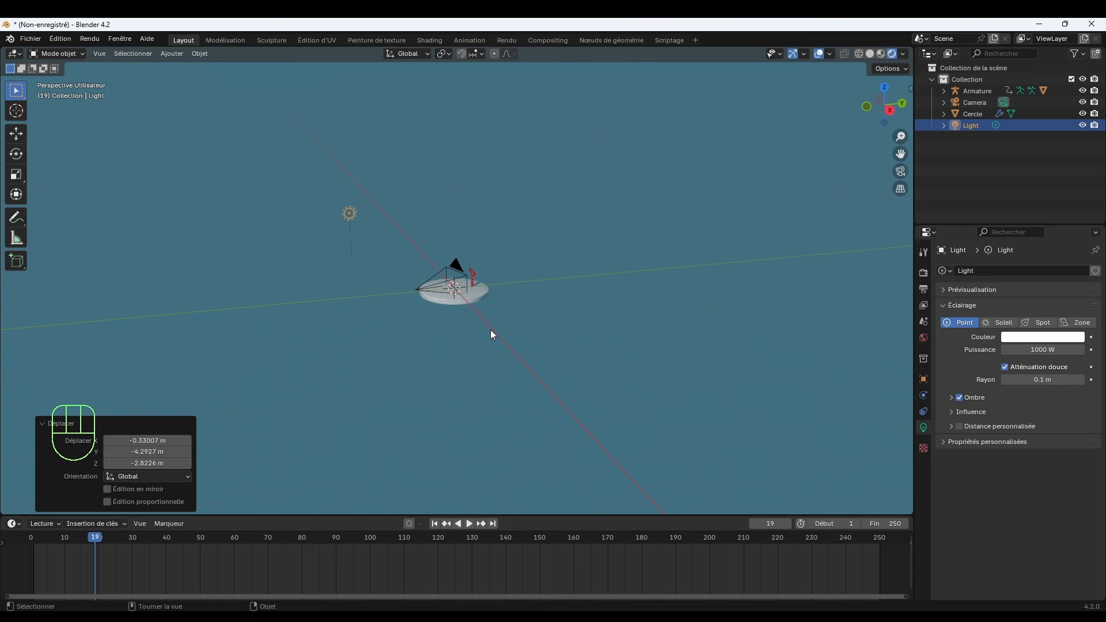
pyautogui.scroll(3, 491, 311)
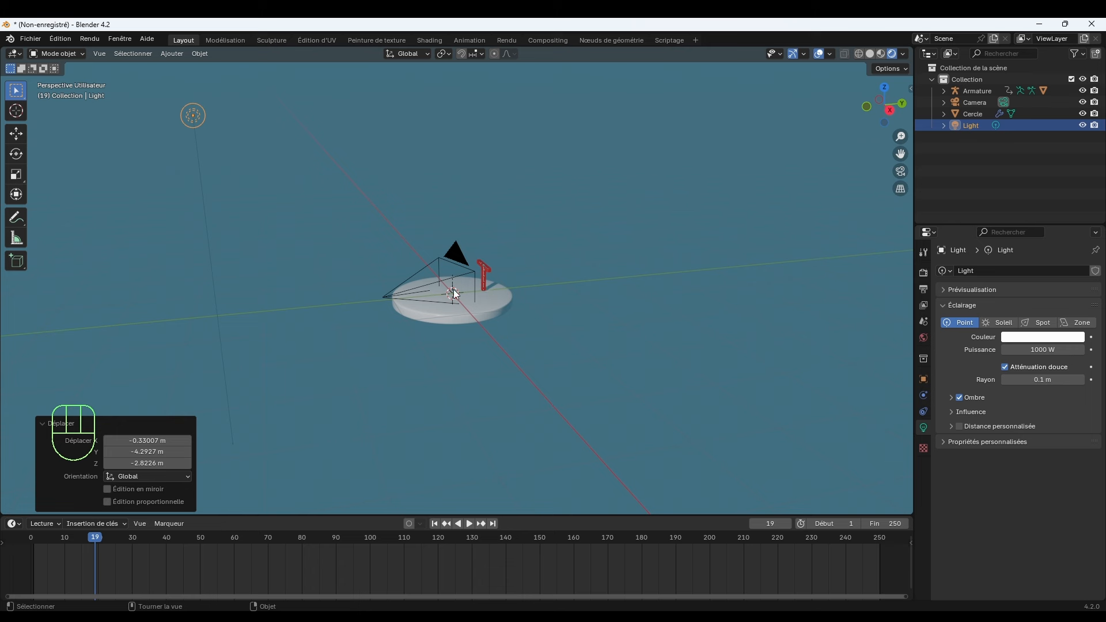
pyautogui.press('KP_0')
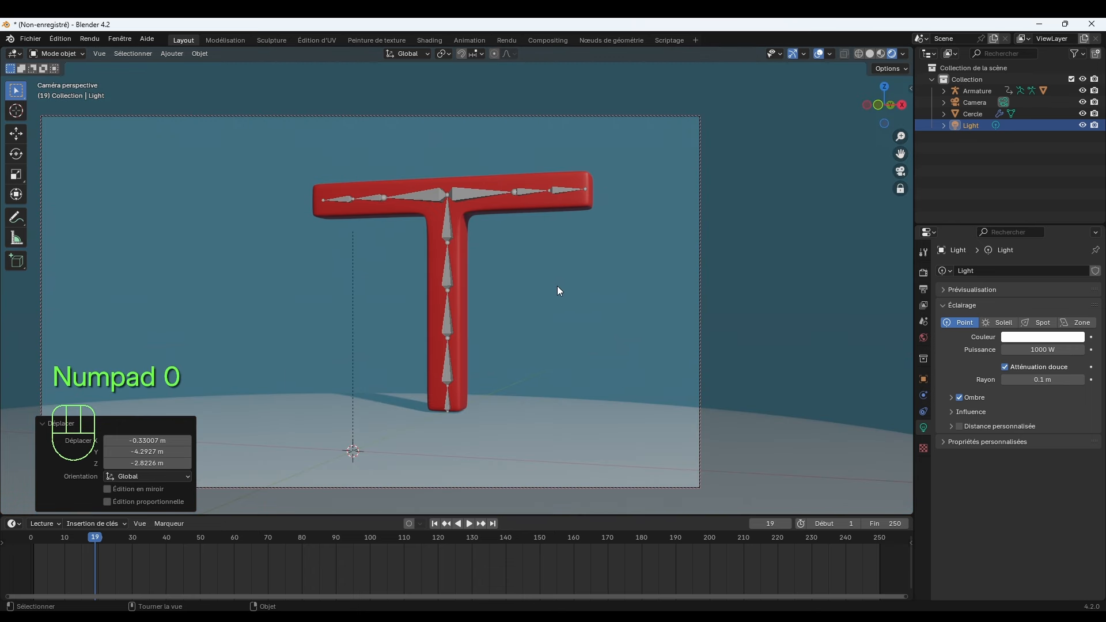
# Set the roughness of the T character's red material to 0.248.
pyautogui.click(496, 206)
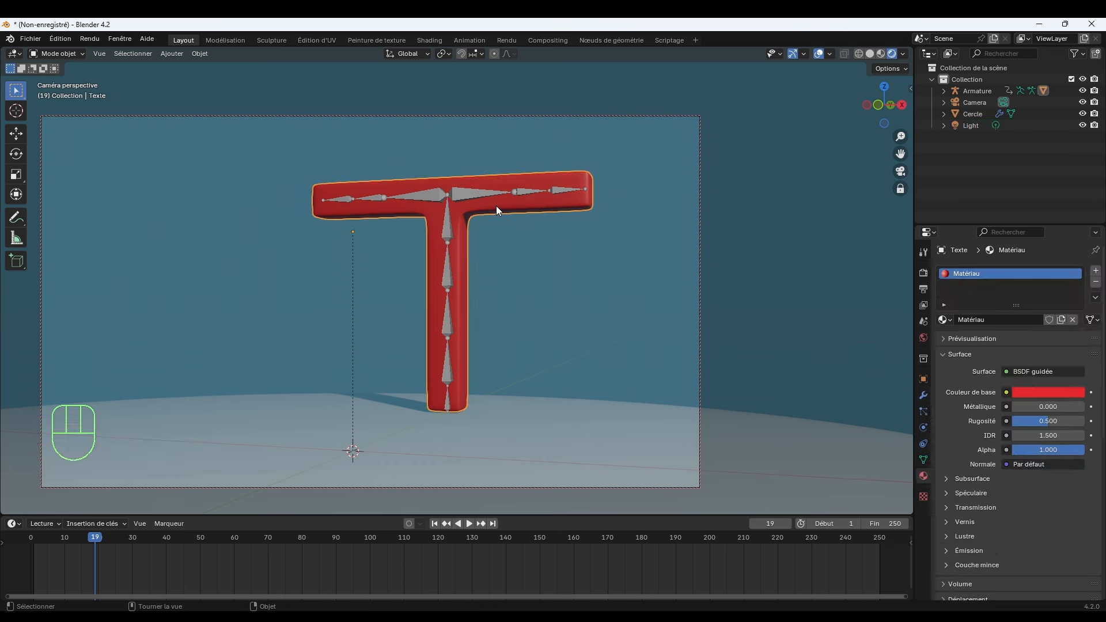
pyautogui.moveTo(1043, 421); pyautogui.dragTo(1028, 420)
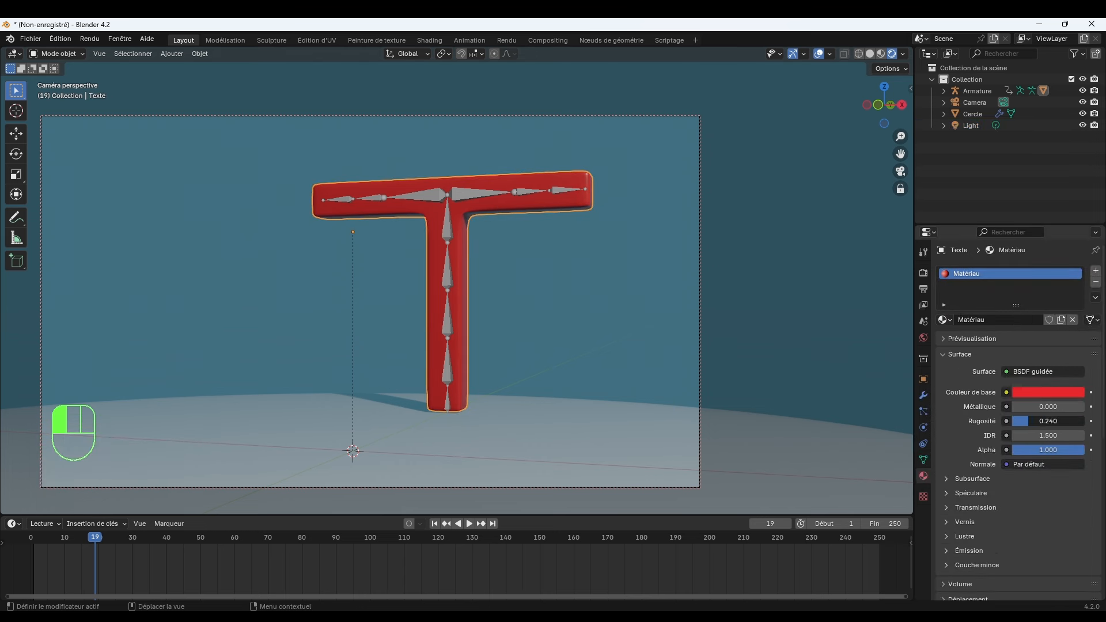
pyautogui.moveTo(1031, 421); pyautogui.dragTo(1031, 420)
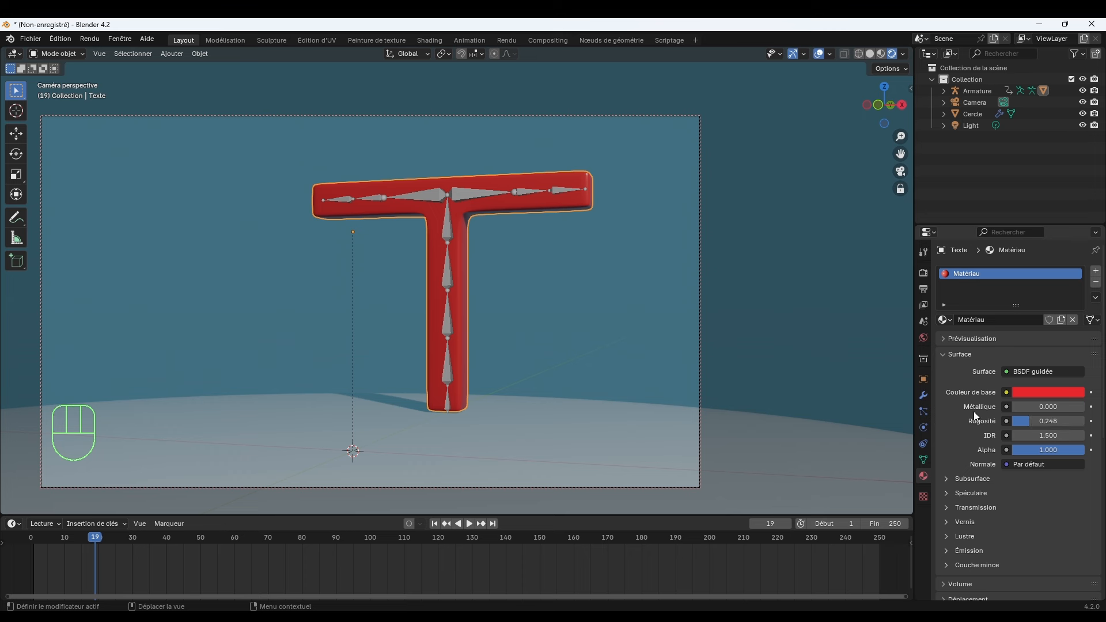
pyautogui.click(651, 316)
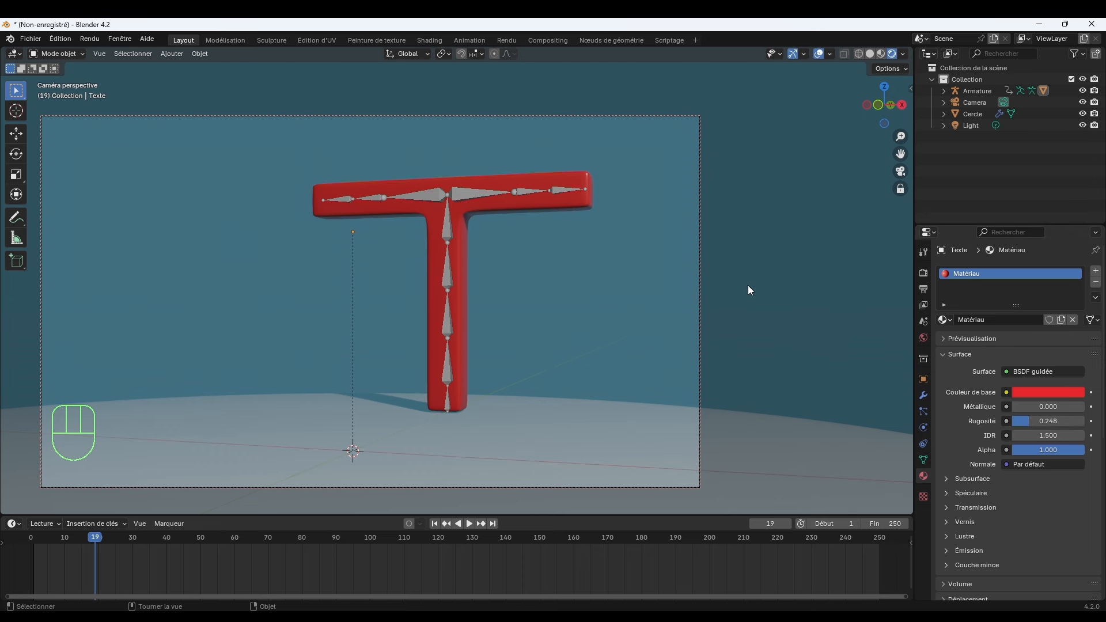
# Hide the viewport overlays and play the jump animation from the first frame through the camera.
pyautogui.click(819, 54)
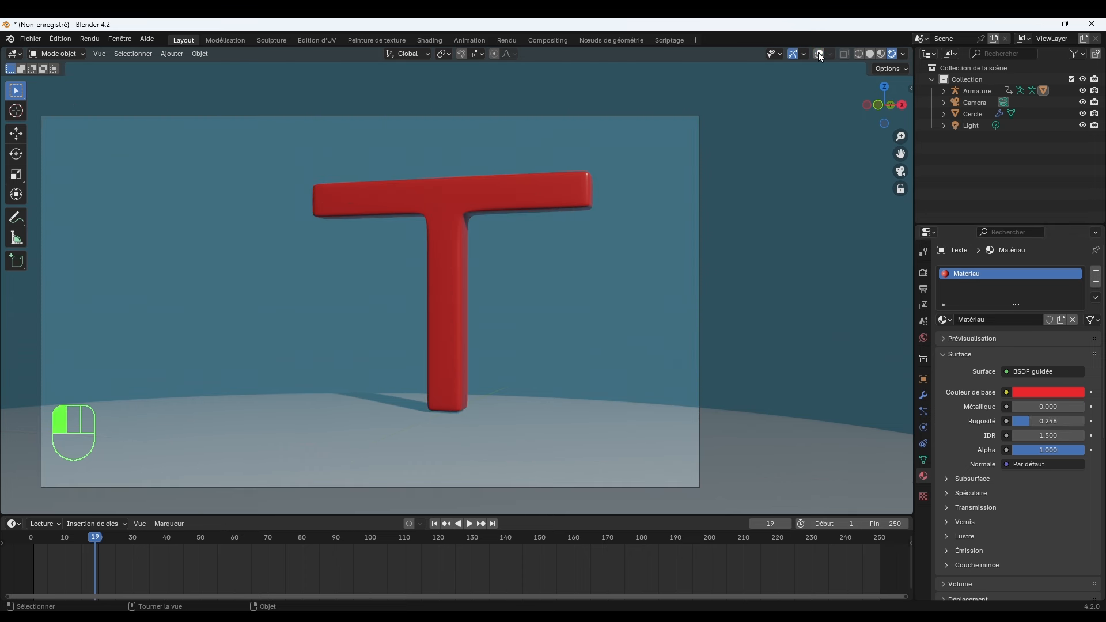
pyautogui.click(818, 54)
pyautogui.click(818, 54)
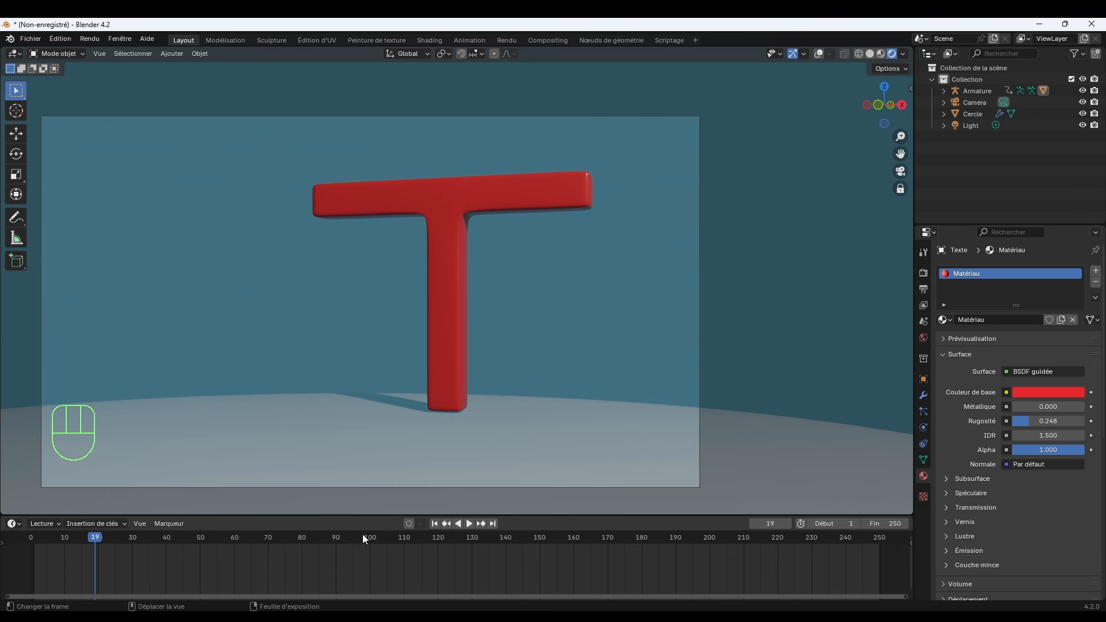
pyautogui.click(433, 523)
pyautogui.press('space')
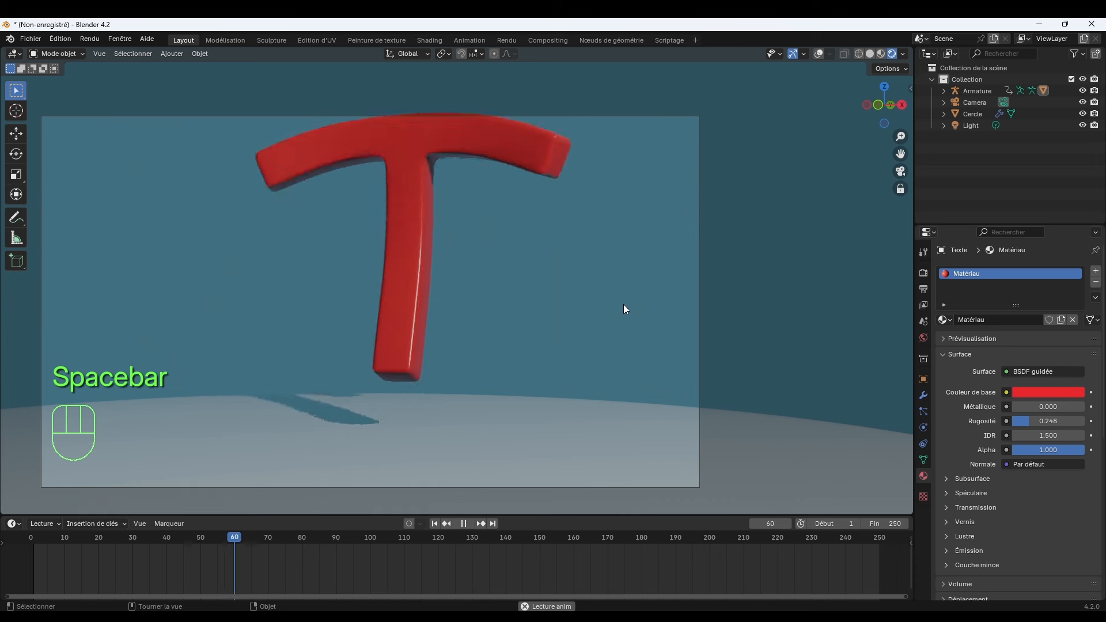
pyautogui.press('space')
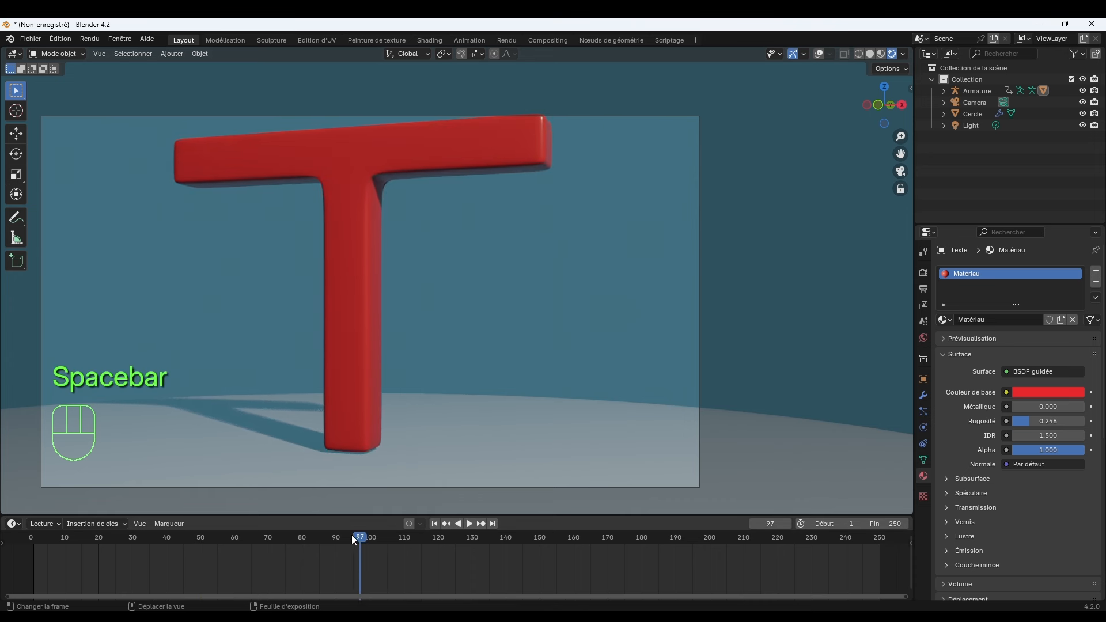
# Go to frame 22 and reframe the camera slightly farther back, keeping the T character right of centre.
pyautogui.moveTo(353, 537); pyautogui.dragTo(105, 555)
pyautogui.scroll(-1, 327, 406)
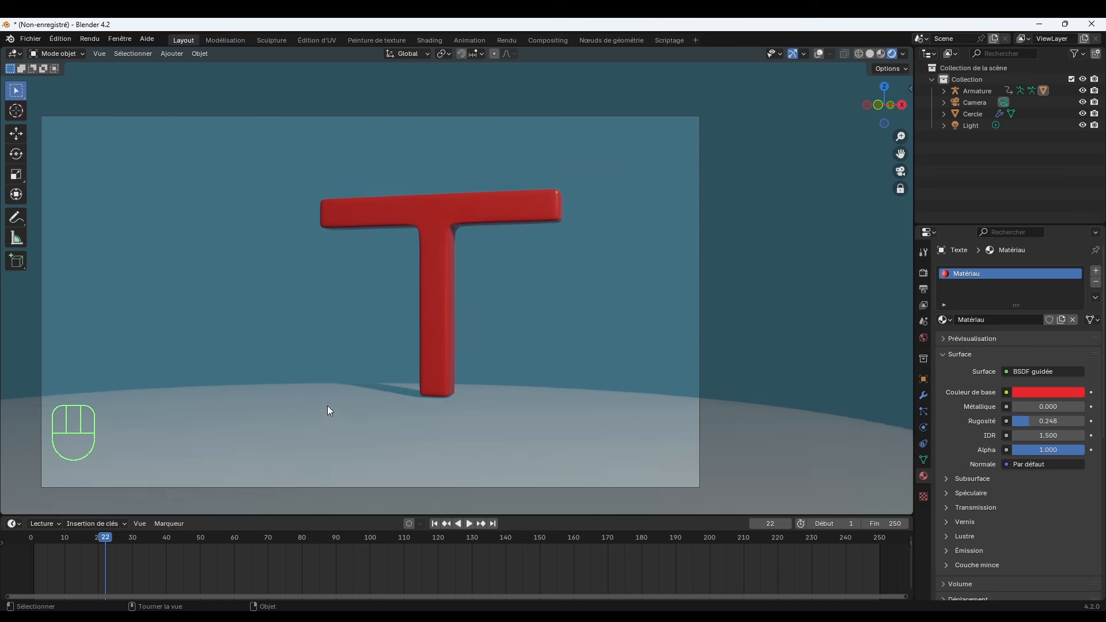
pyautogui.keyDown('shift'); pyautogui.moveTo(425, 361); pyautogui.dragTo(442, 379, button='middle'); pyautogui.keyUp('shift')
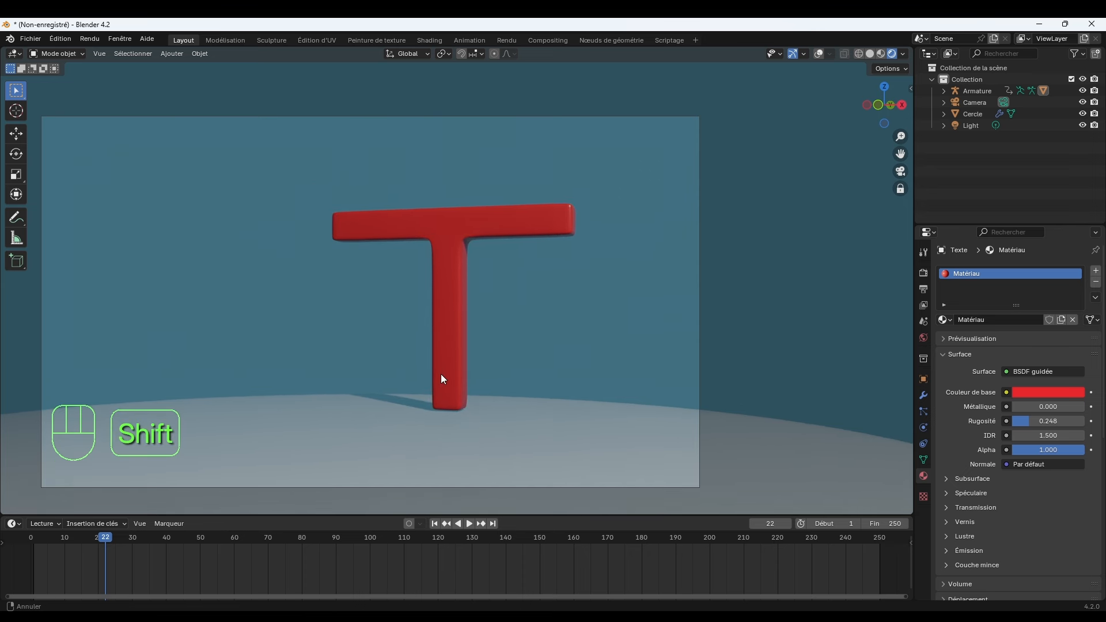
# Insert a keyframe for the camera at frame 1.
pyautogui.click(974, 102)
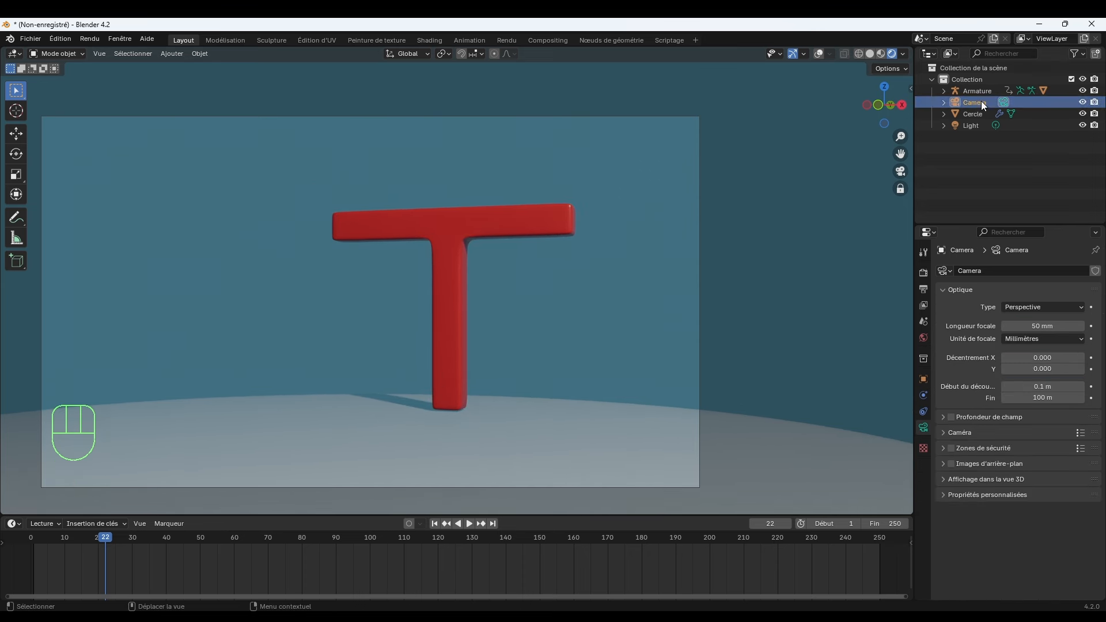
pyautogui.click(434, 523)
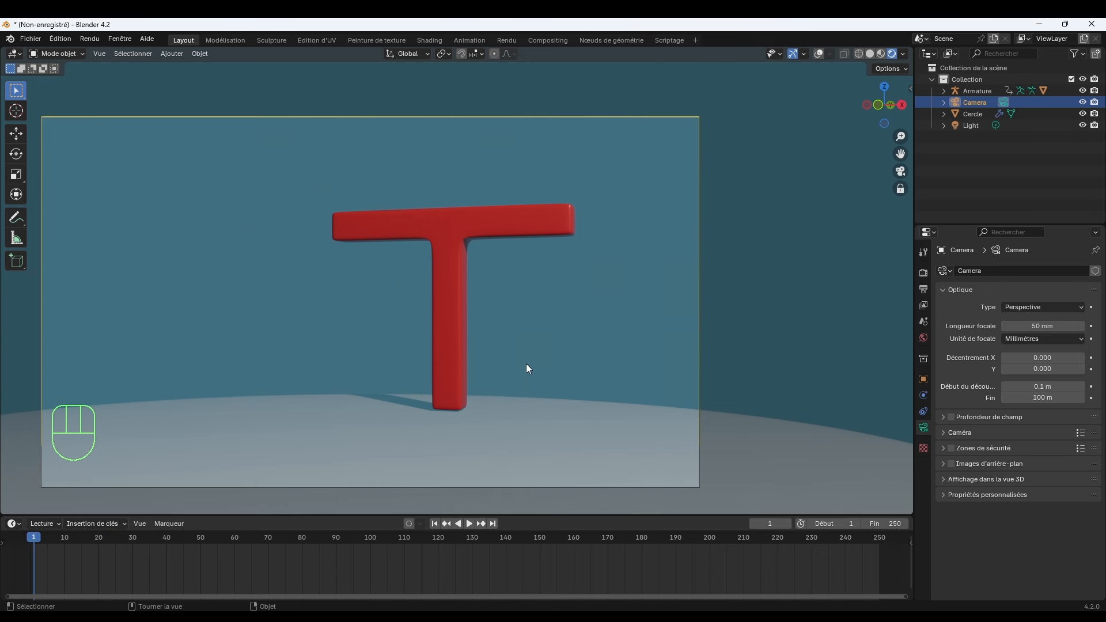
pyautogui.press('k')
pyautogui.press('i')
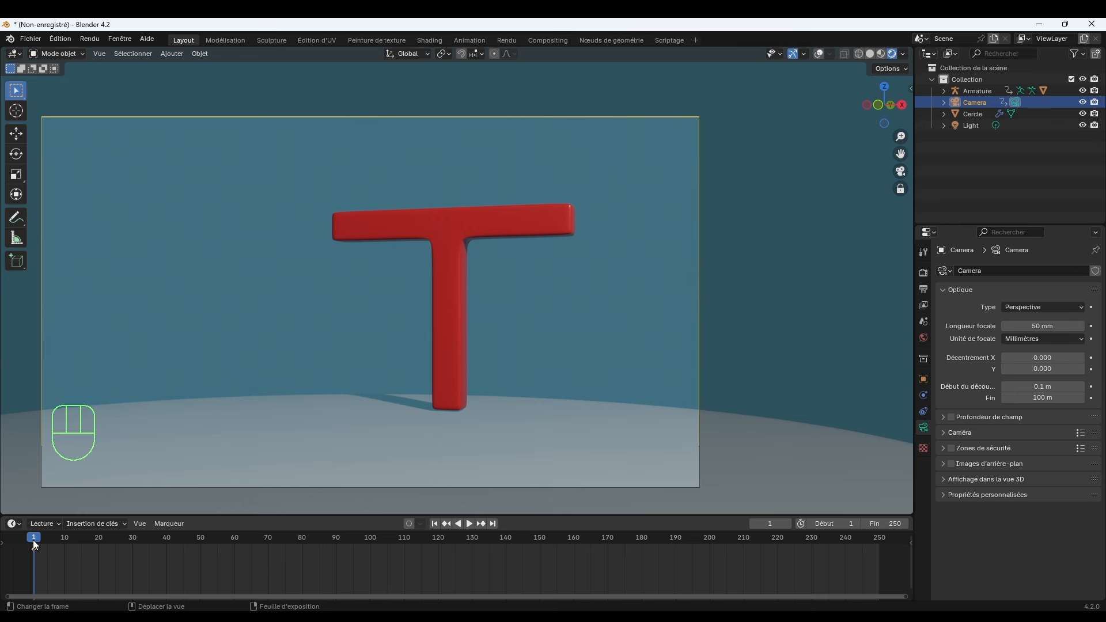
# At frame 120, reframe the camera on the landed T character from a lower angle and insert a second camera keyframe.
pyautogui.click(33, 538)
pyautogui.press('space')
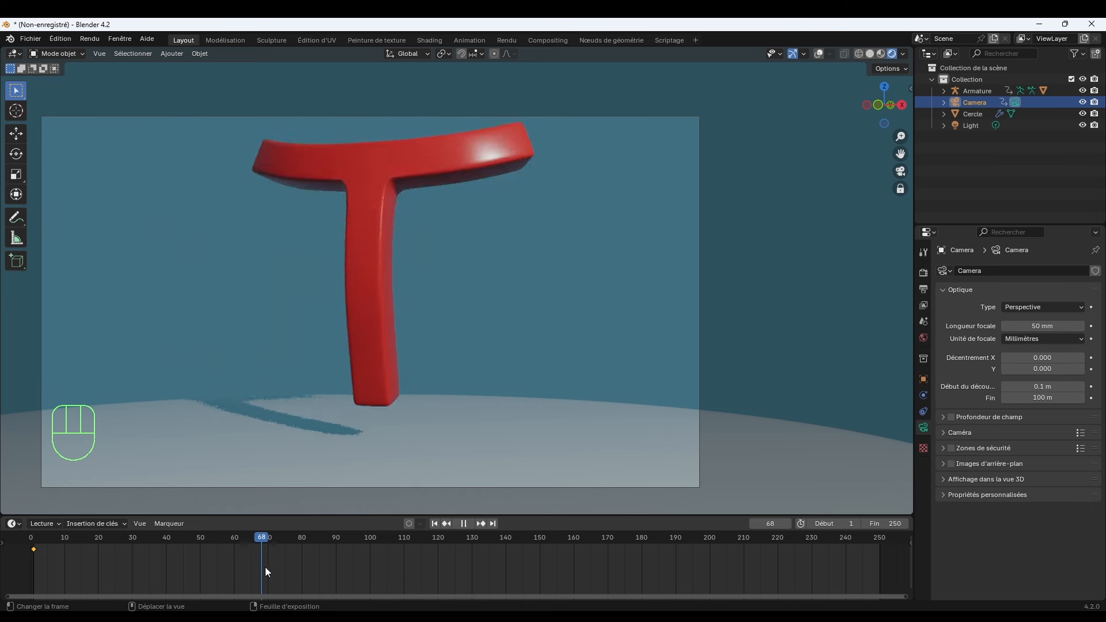
pyautogui.moveTo(369, 571); pyautogui.dragTo(430, 569)
pyautogui.press('space')
pyautogui.moveTo(432, 514); pyautogui.dragTo(503, 433, button='middle')
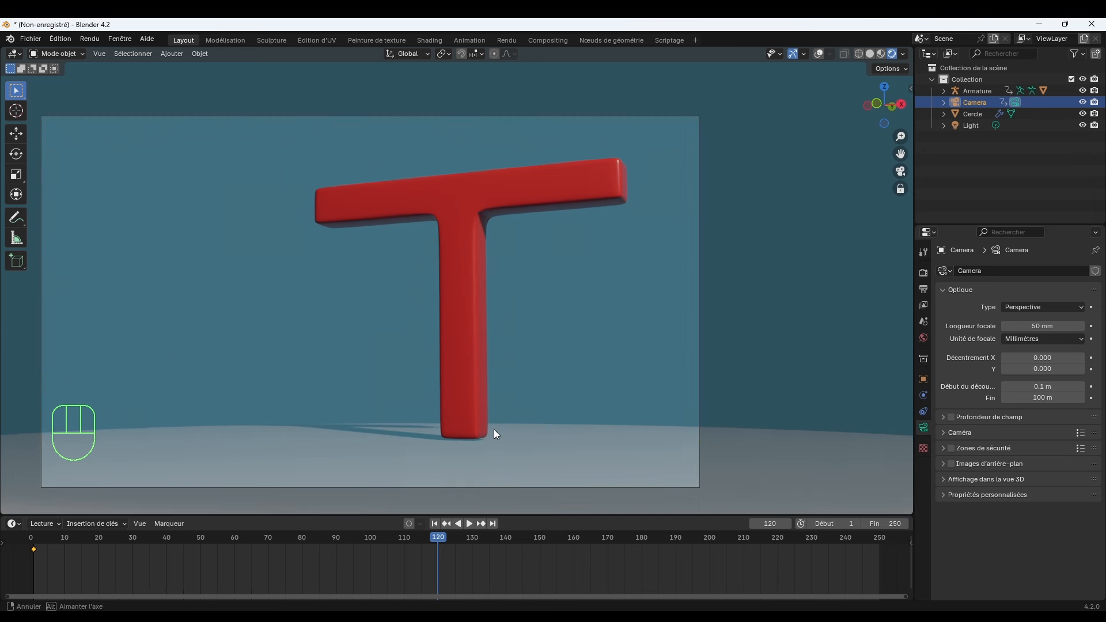
pyautogui.scroll(-1, 493, 430)
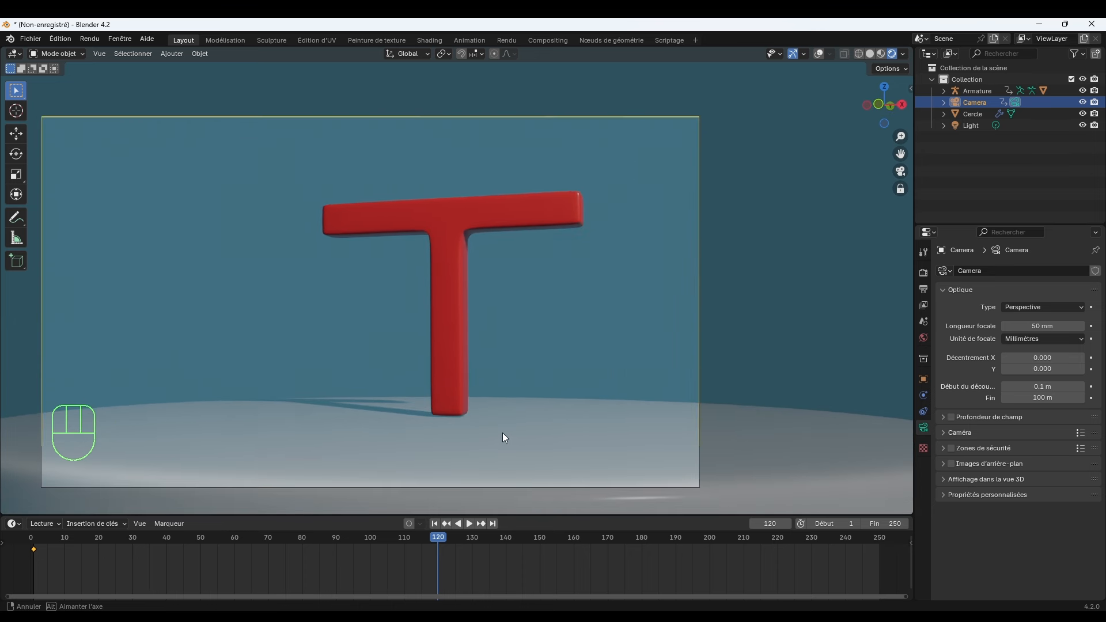
pyautogui.press('i')
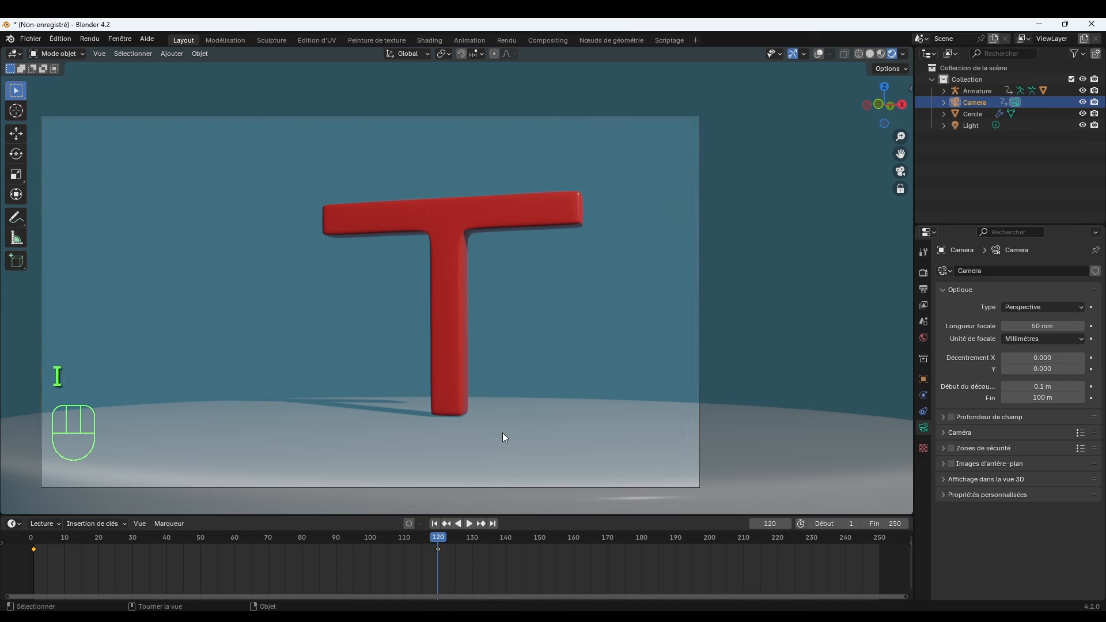
# Play the animation from its start to check the camera movement between the two keyframes.
pyautogui.click(37, 542)
pyautogui.press('space')
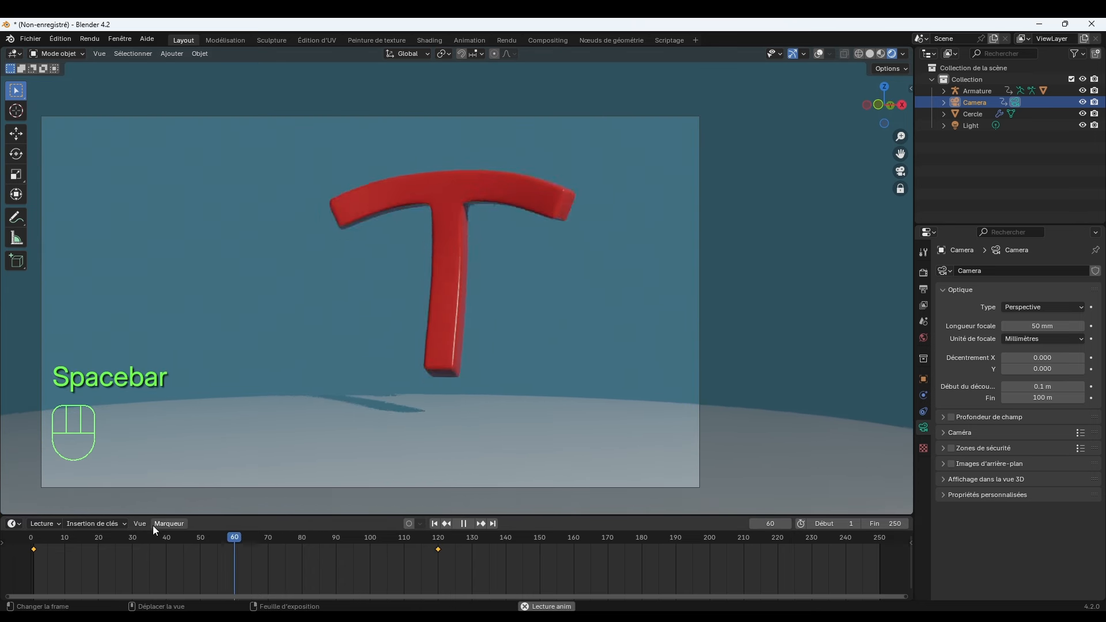
pyautogui.press('space')
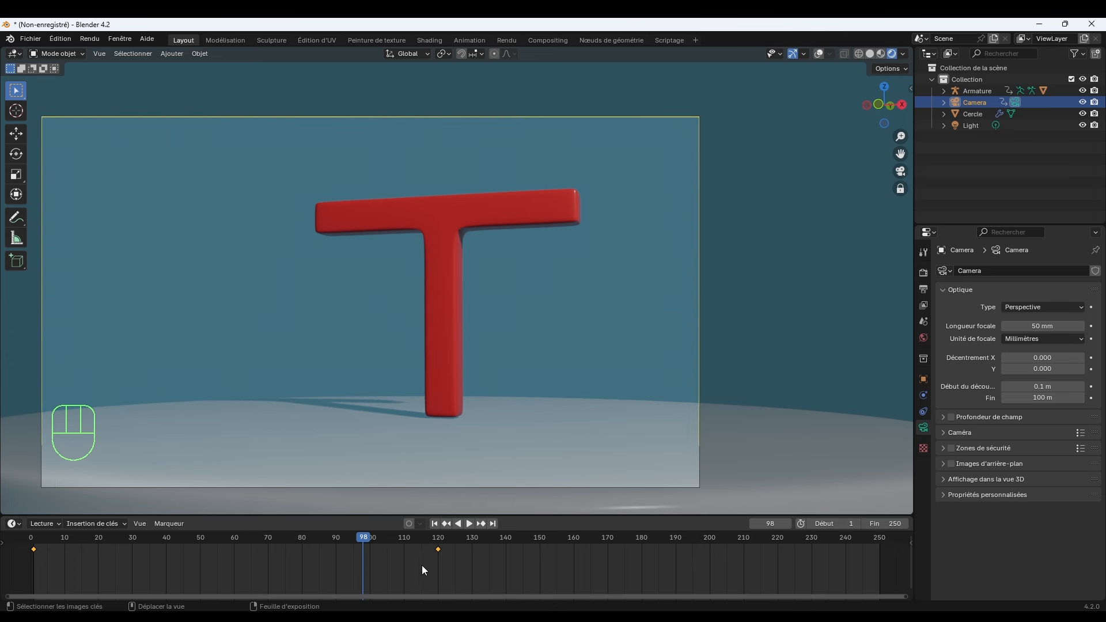
# Delete both camera keyframes and reframe the shot wider so the ground disc's front edge is in view.
pyautogui.press('Delete')
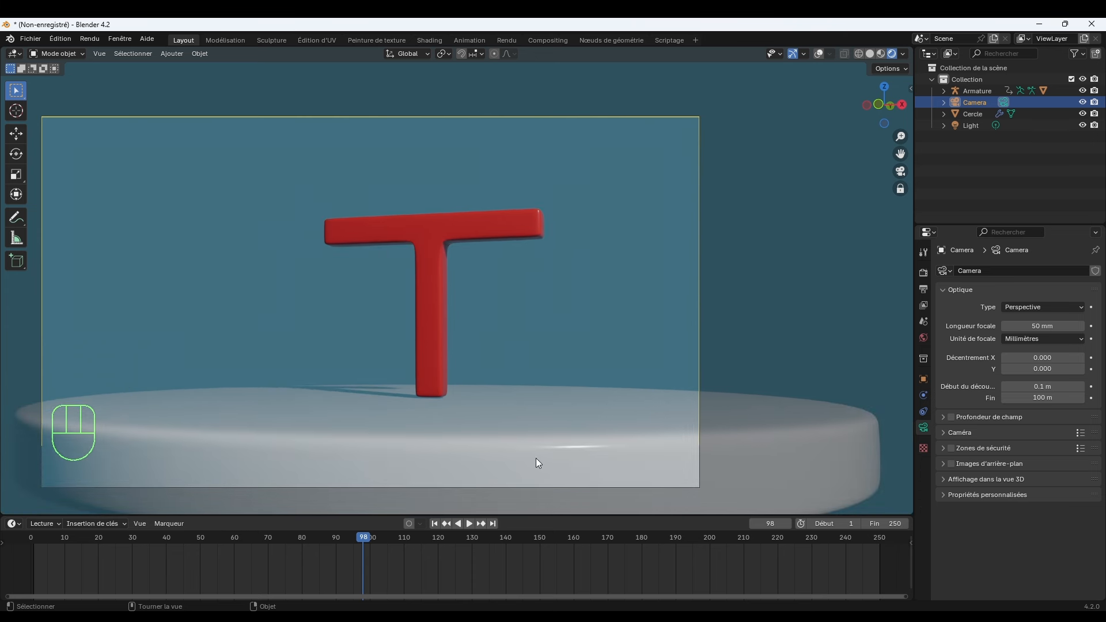
pyautogui.moveTo(472, 437)
pyautogui.keyDown('shift'); pyautogui.mouseDown(button='middle')
pyautogui.moveTo(505, 437)
pyautogui.moveTo(458, 448)
pyautogui.moveTo(471, 447)
pyautogui.mouseUp(button='middle'); pyautogui.keyUp('shift')
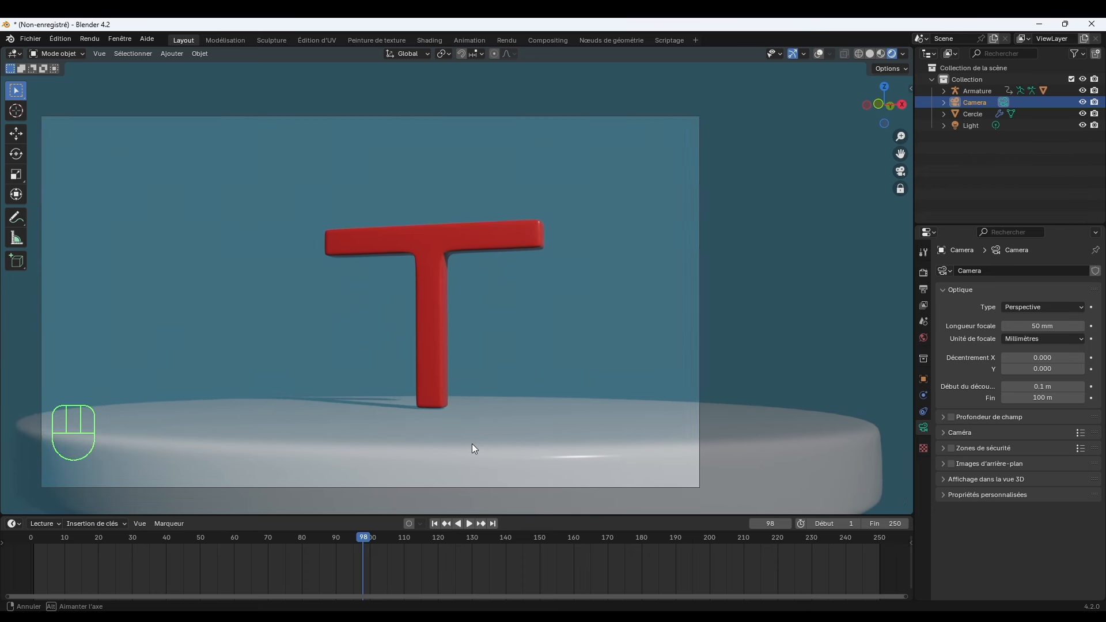
# Play the animation from the first frame to check the T character's jumps in the fixed, wider framing.
pyautogui.click(434, 523)
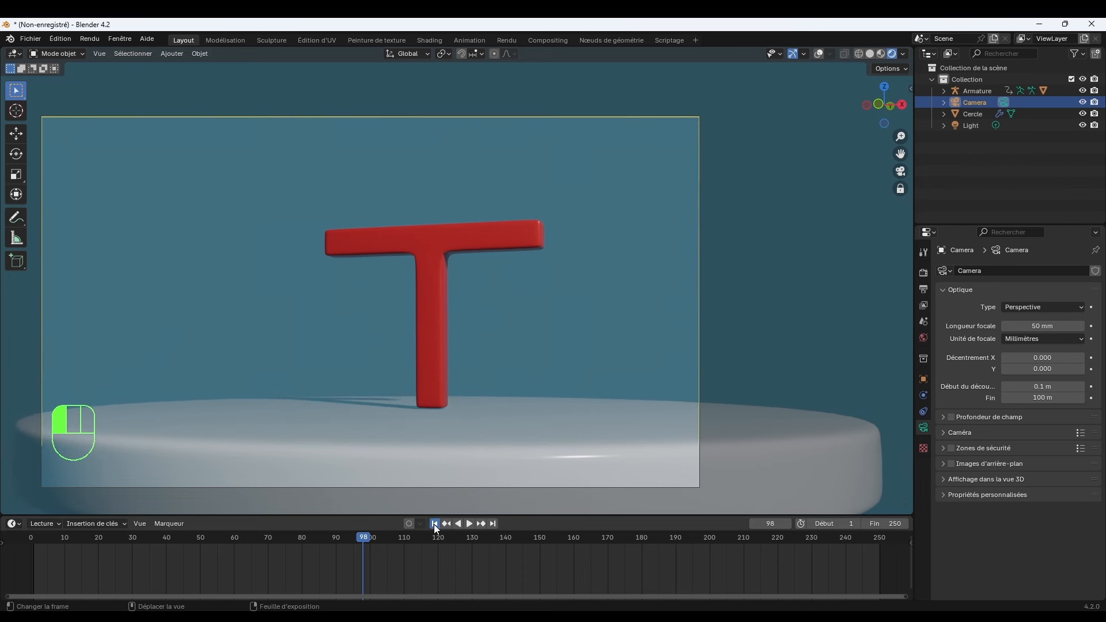
pyautogui.click(470, 523)
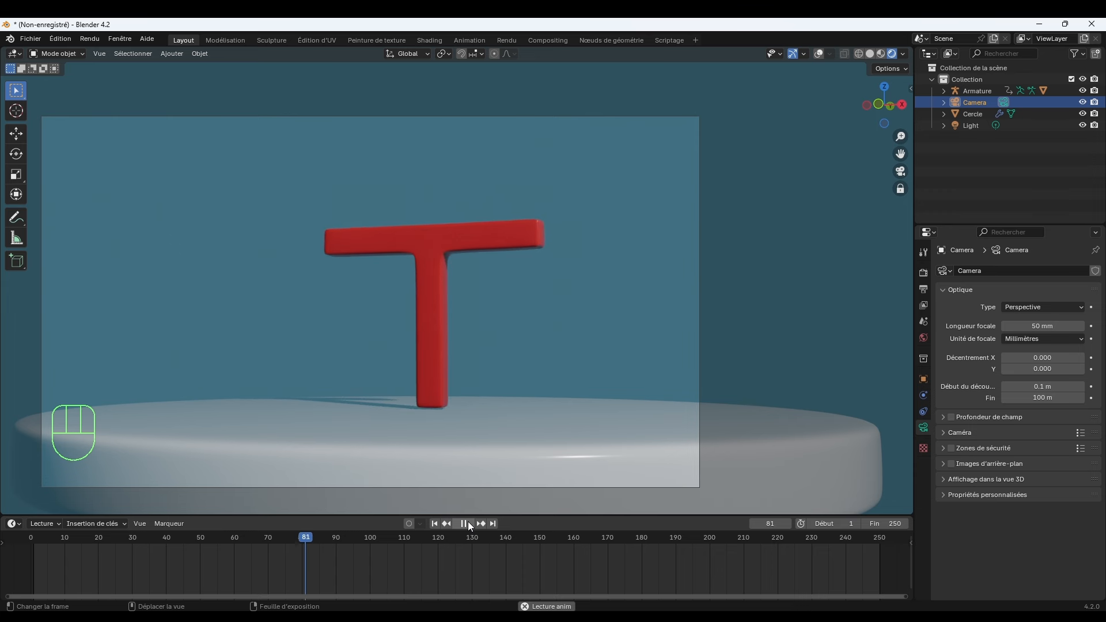
pyautogui.press('space')
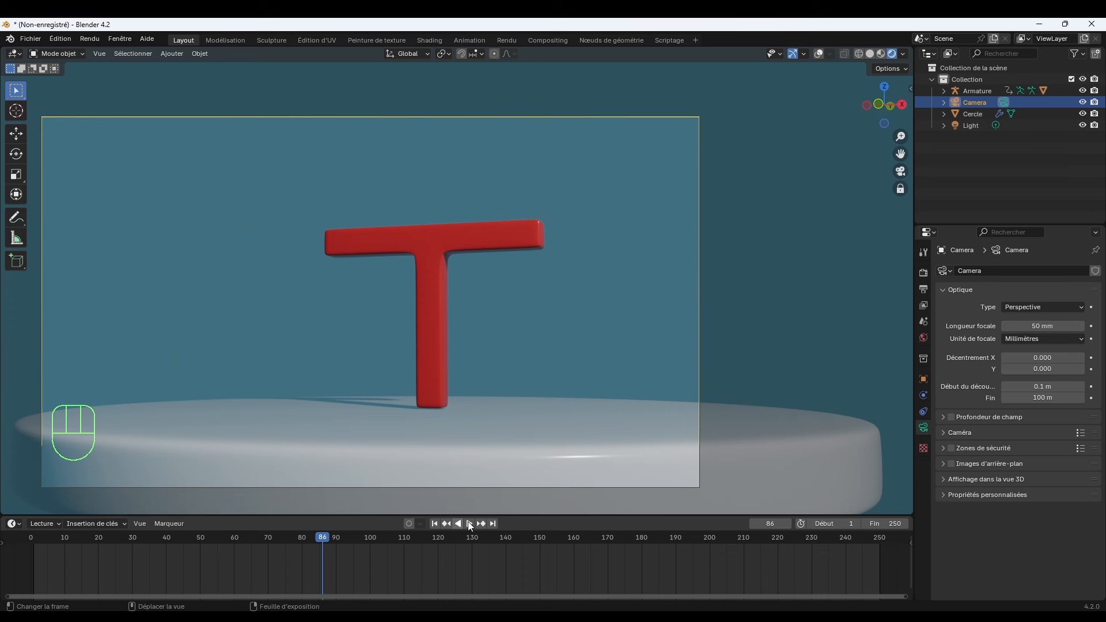
pyautogui.click(470, 523)
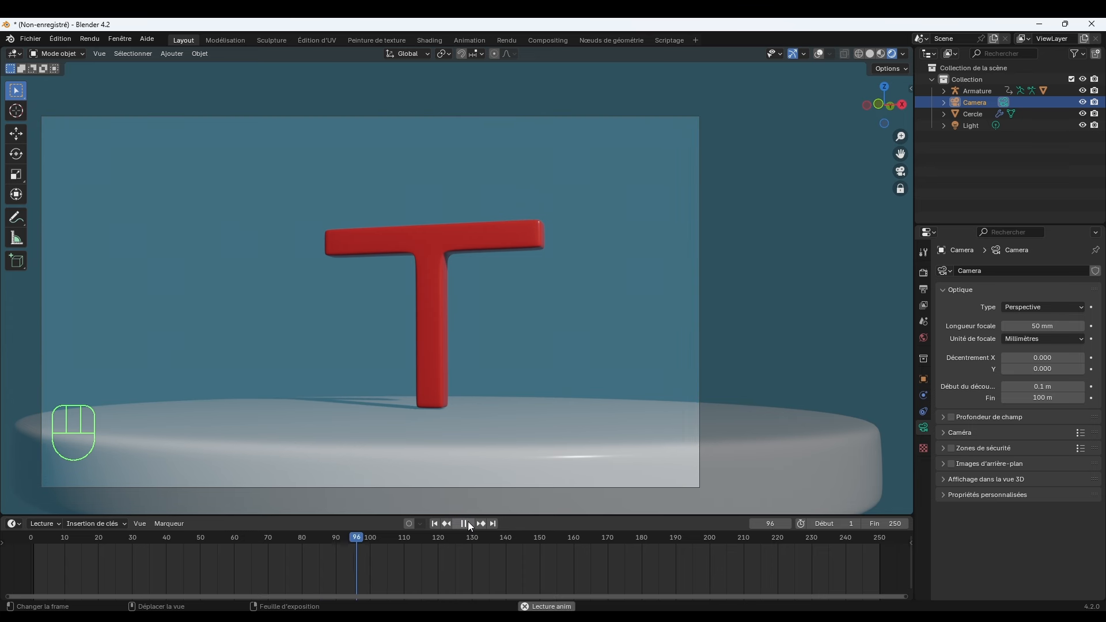
pyautogui.click(469, 524)
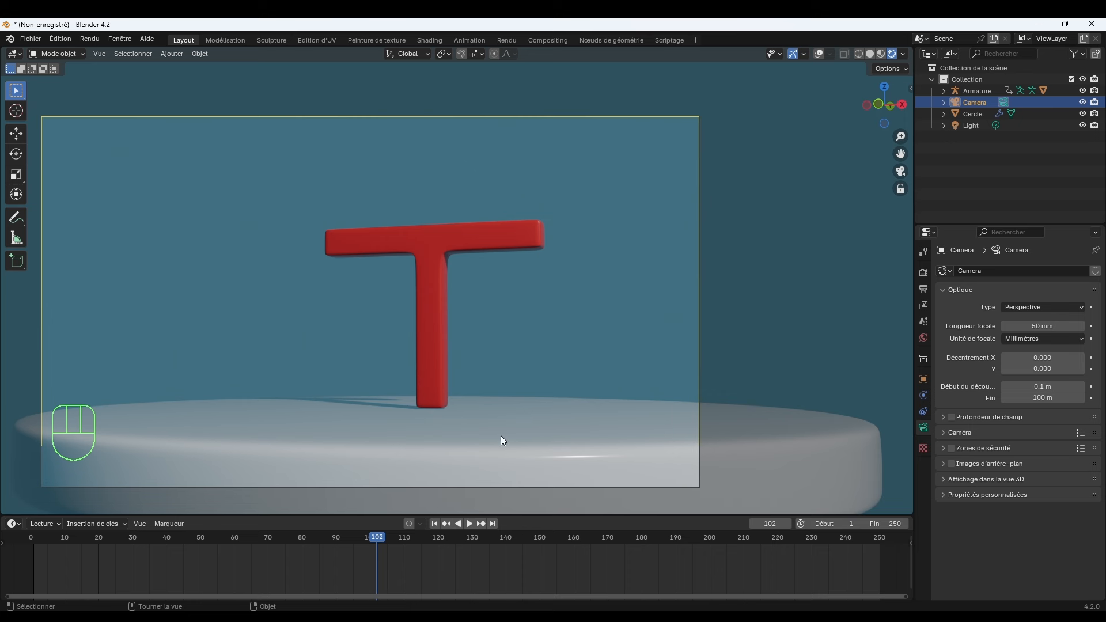
# Set the scene's end frame to 140, fit the timeline to the new range and play the shortened animation.
pyautogui.moveTo(370, 537); pyautogui.dragTo(416, 545)
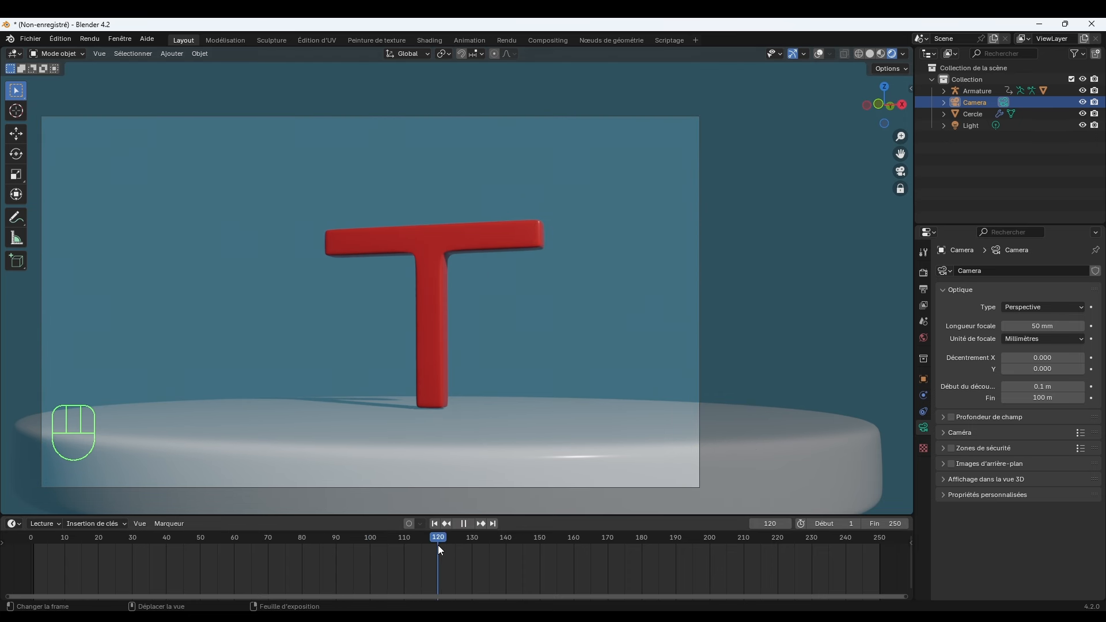
pyautogui.moveTo(507, 545); pyautogui.dragTo(507, 545)
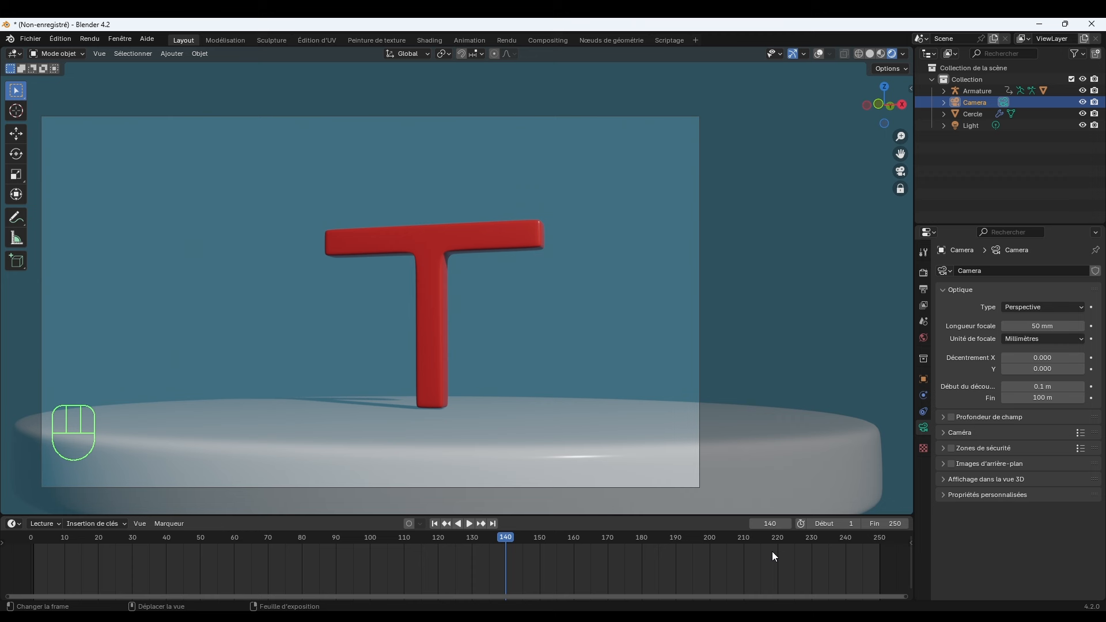
pyautogui.click(883, 523)
pyautogui.write('140')
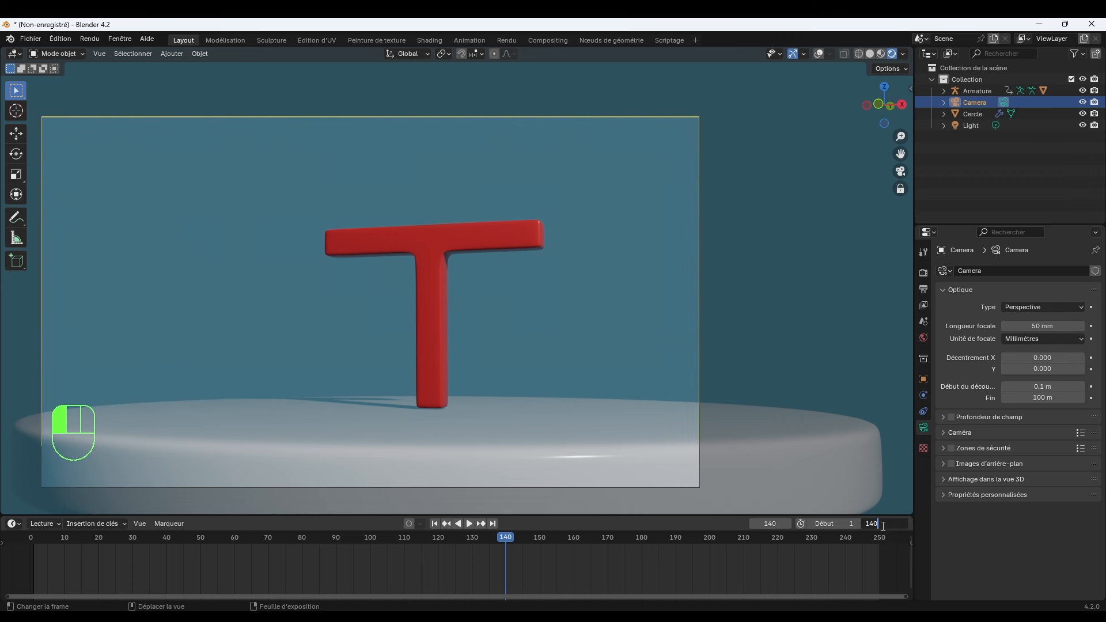
pyautogui.press('Return')
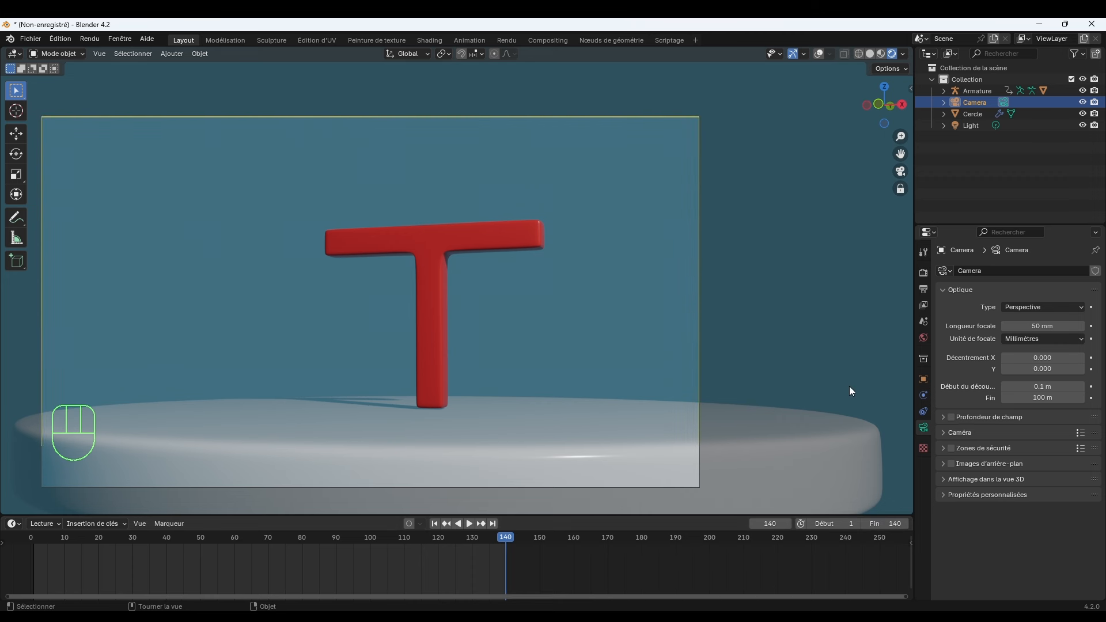
pyautogui.press('Home')
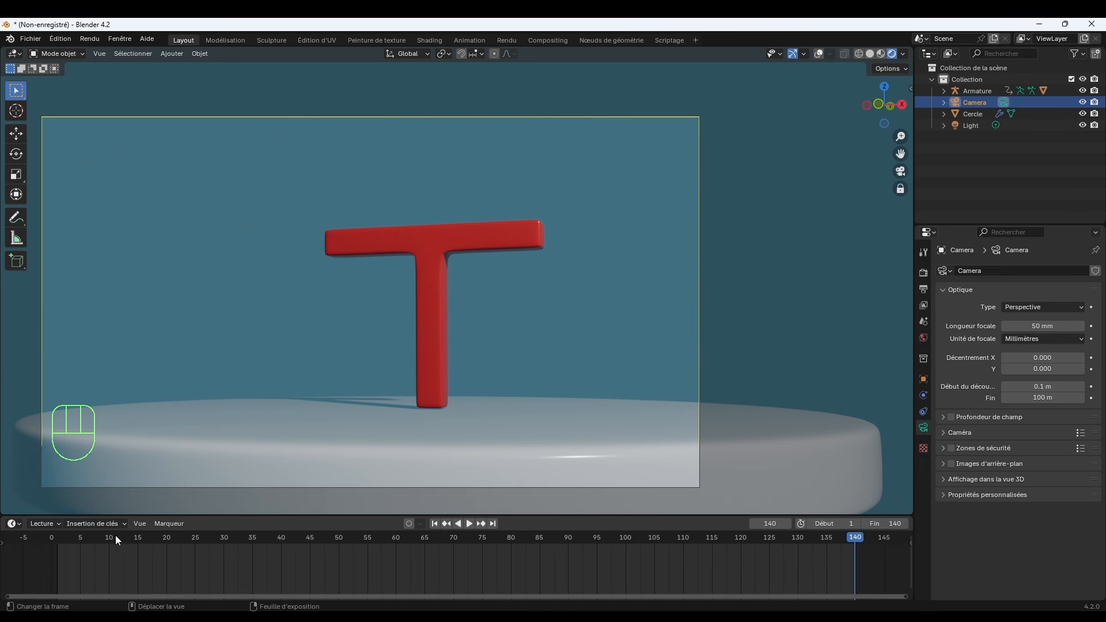
pyautogui.press('space')
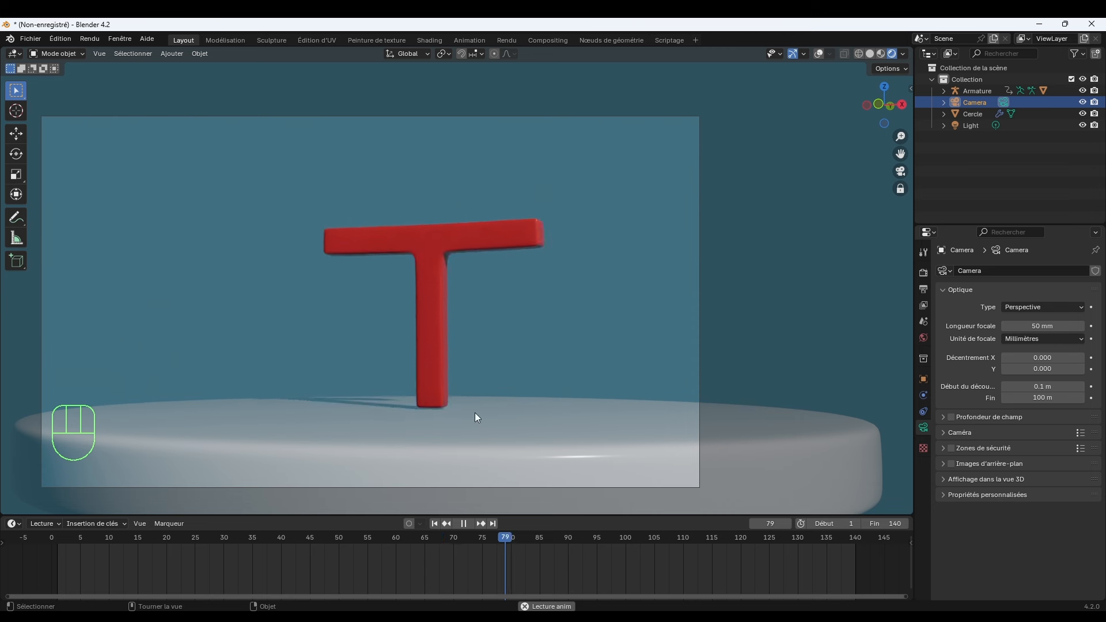
pyautogui.press('space')
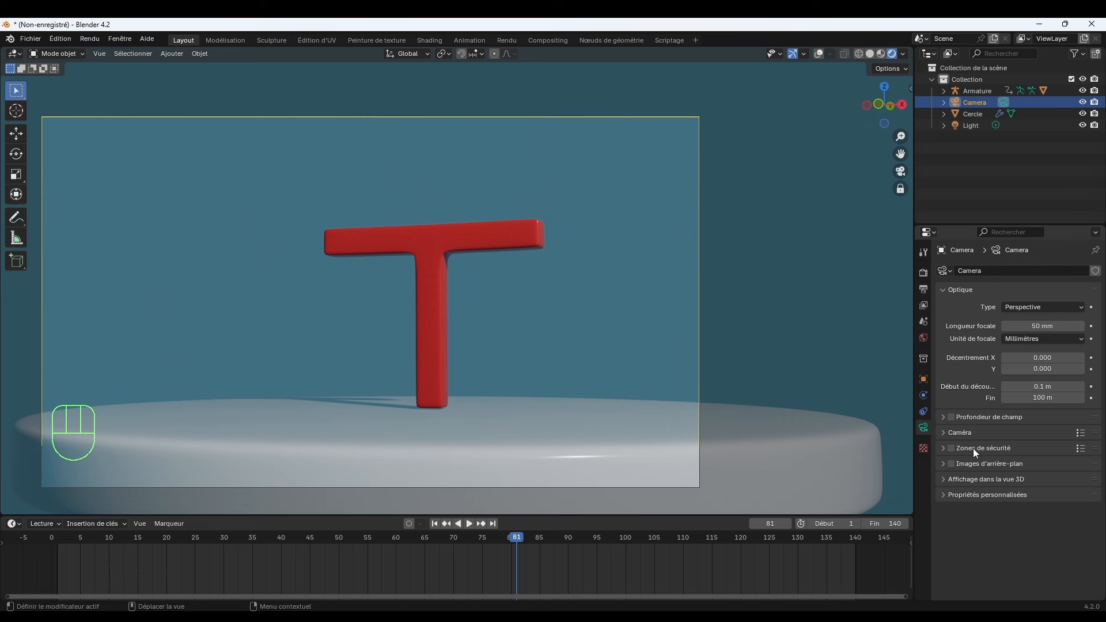
# Enable depth of field on the camera and set its focus object to the T mesh, Texte.
pyautogui.click(951, 417)
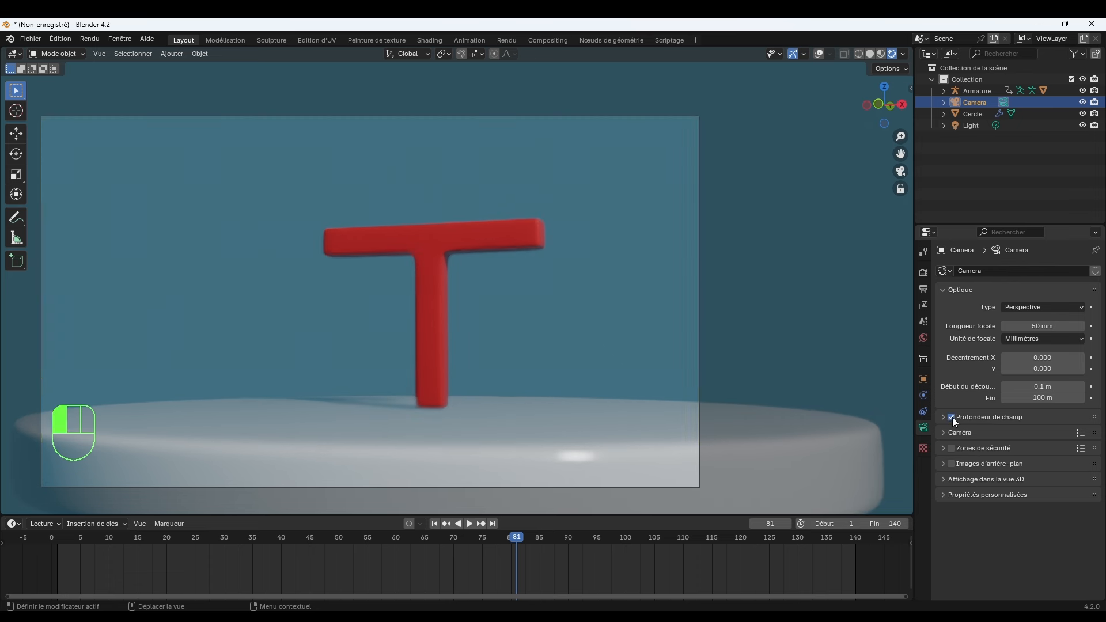
pyautogui.click(942, 419)
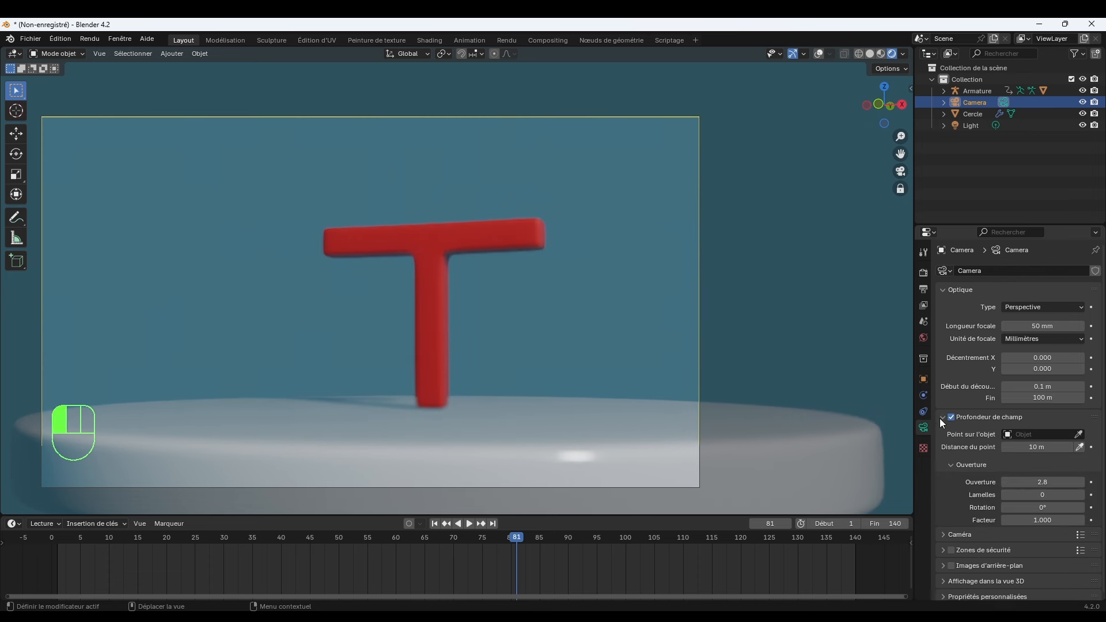
pyautogui.click(1079, 434)
pyautogui.click(435, 266)
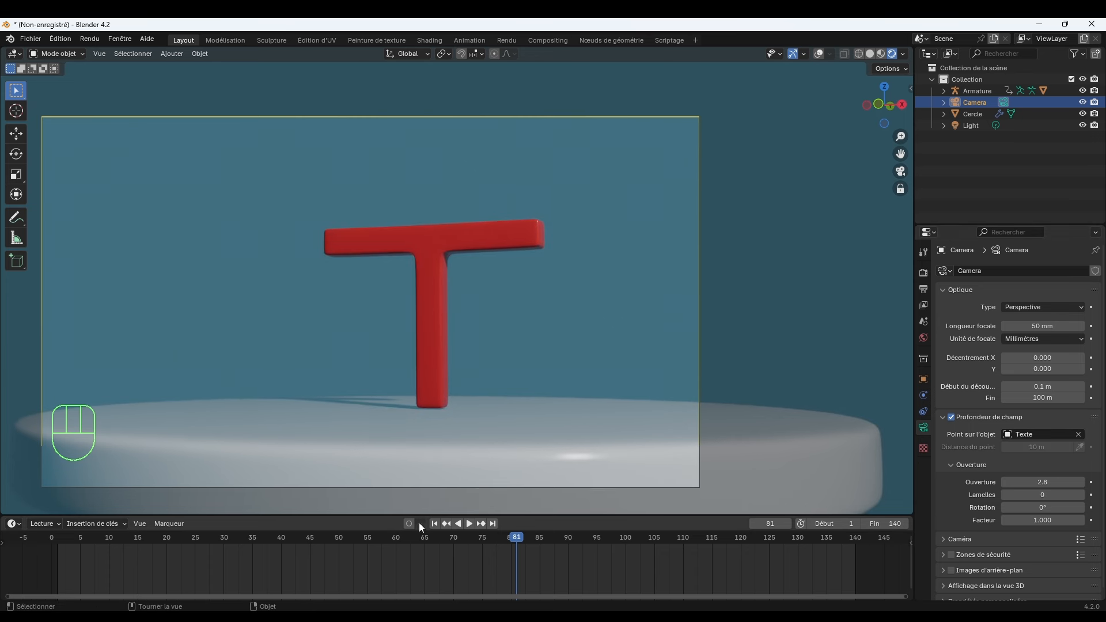
# Play and scrub through the jumps to check the camera's depth of field on the moving T.
pyautogui.click(312, 537)
pyautogui.press('space')
pyautogui.moveTo(313, 534); pyautogui.dragTo(48, 547)
pyautogui.press('space')
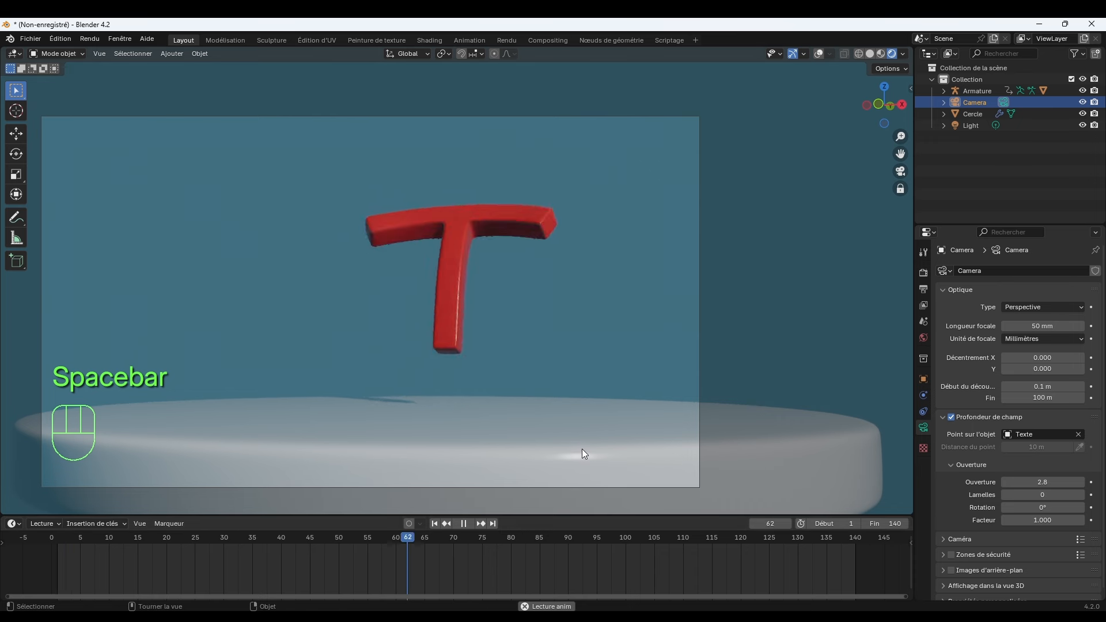
pyautogui.press('space')
pyautogui.press('space')
pyautogui.press('space')
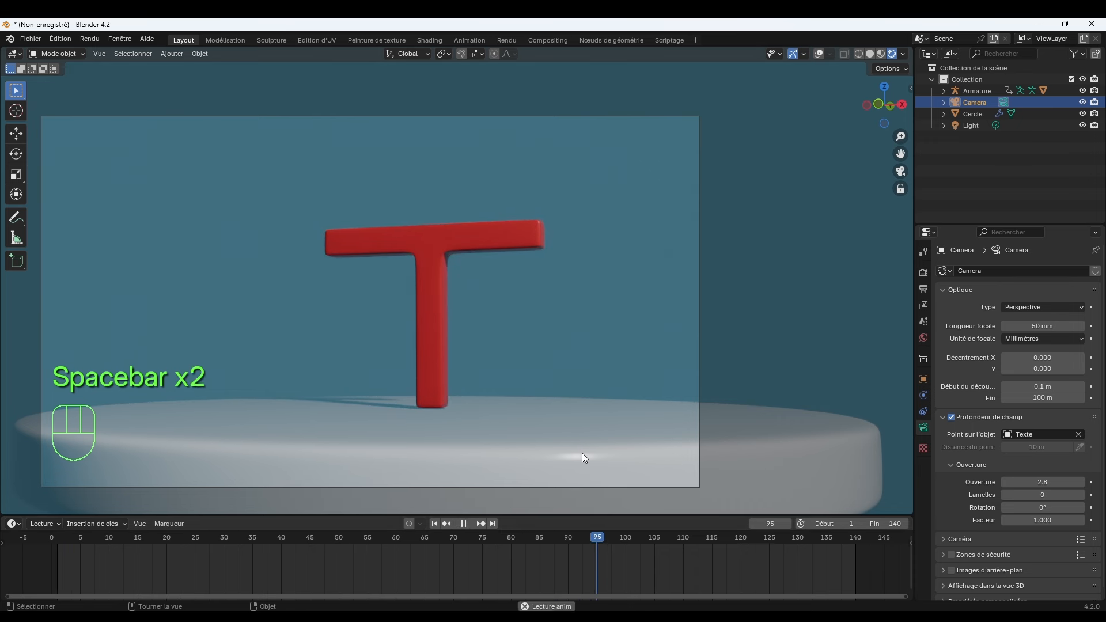
pyautogui.moveTo(631, 540)
pyautogui.mouseDown()
pyautogui.moveTo(589, 537)
pyautogui.moveTo(617, 538)
pyautogui.mouseUp()
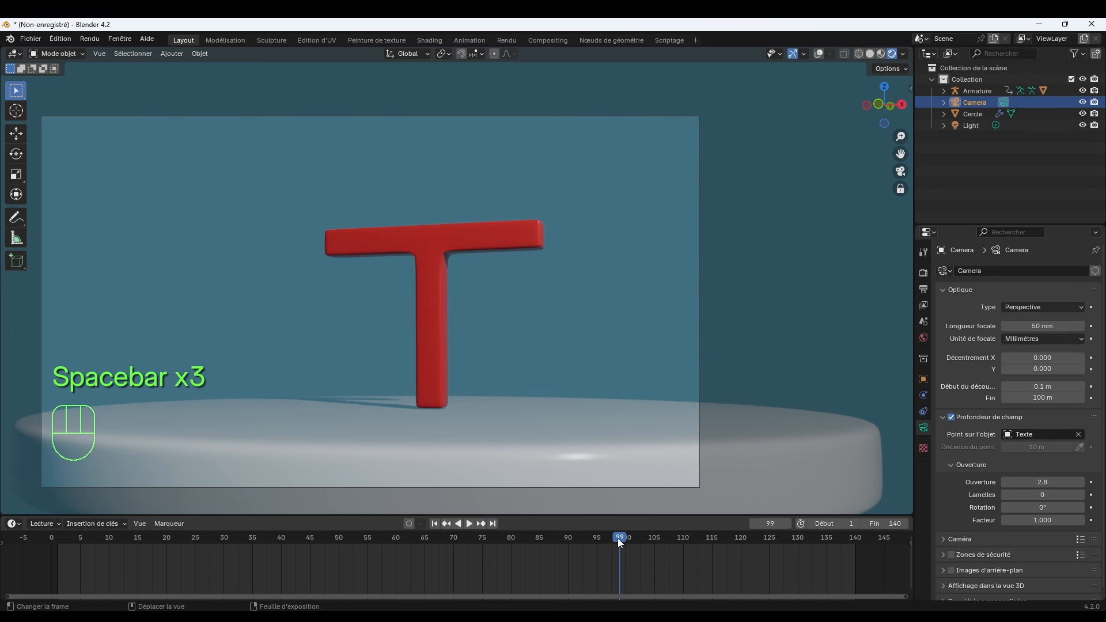
# Set the camera's depth of field aperture to 1.2 and replay the jumps to check the blur.
pyautogui.click(1042, 482)
pyautogui.moveTo(1042, 482); pyautogui.dragTo(1027, 482)
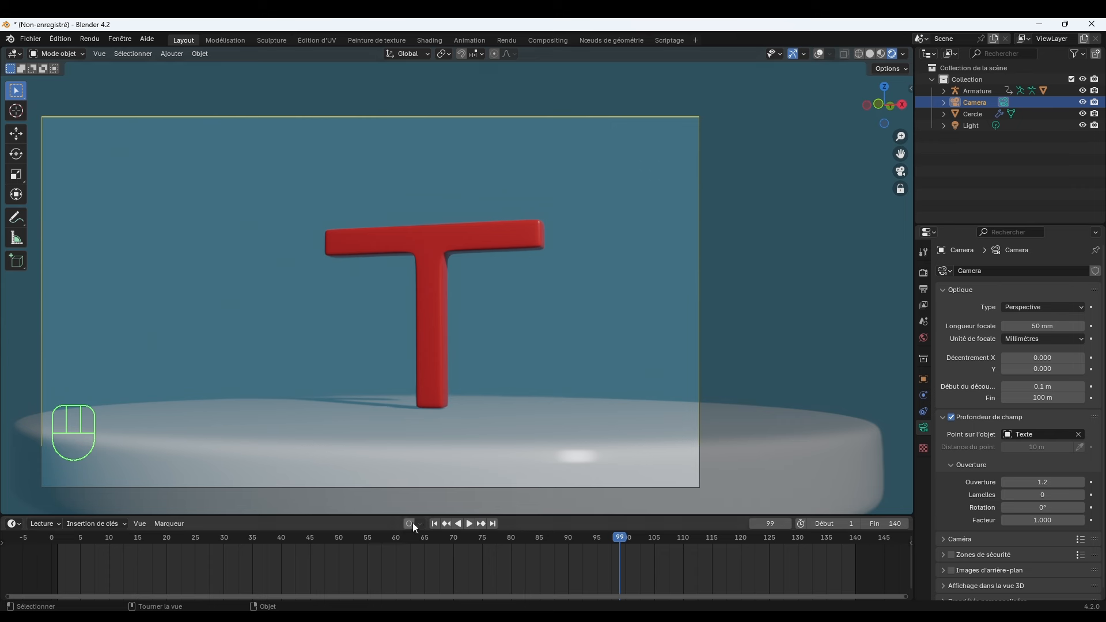
pyautogui.click(434, 524)
pyautogui.press('space')
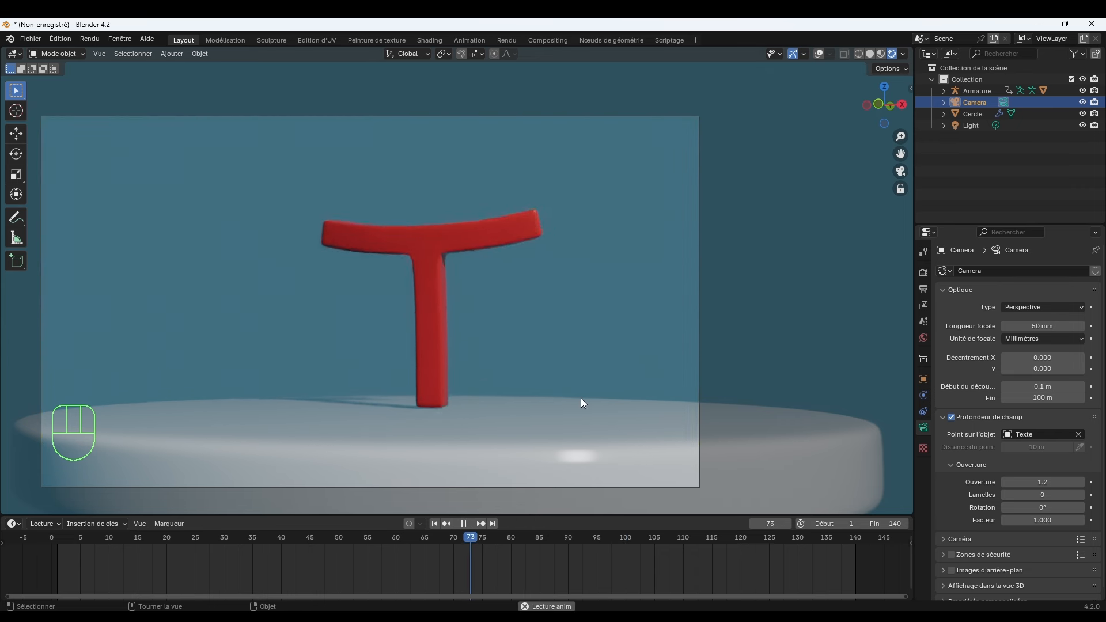
pyautogui.click(161, 537)
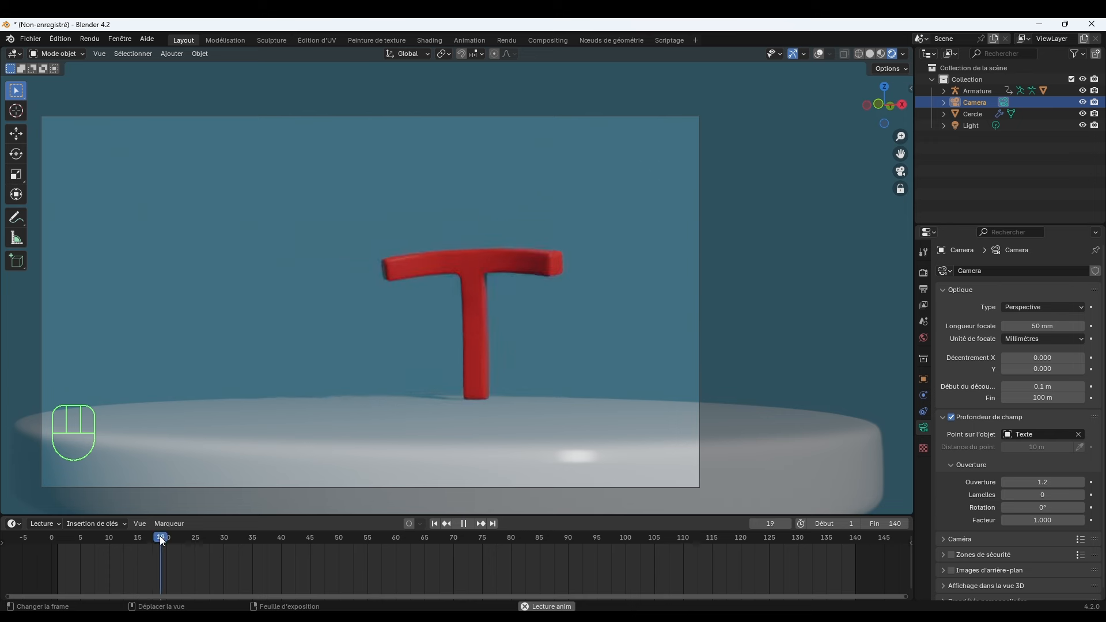
pyautogui.press('space')
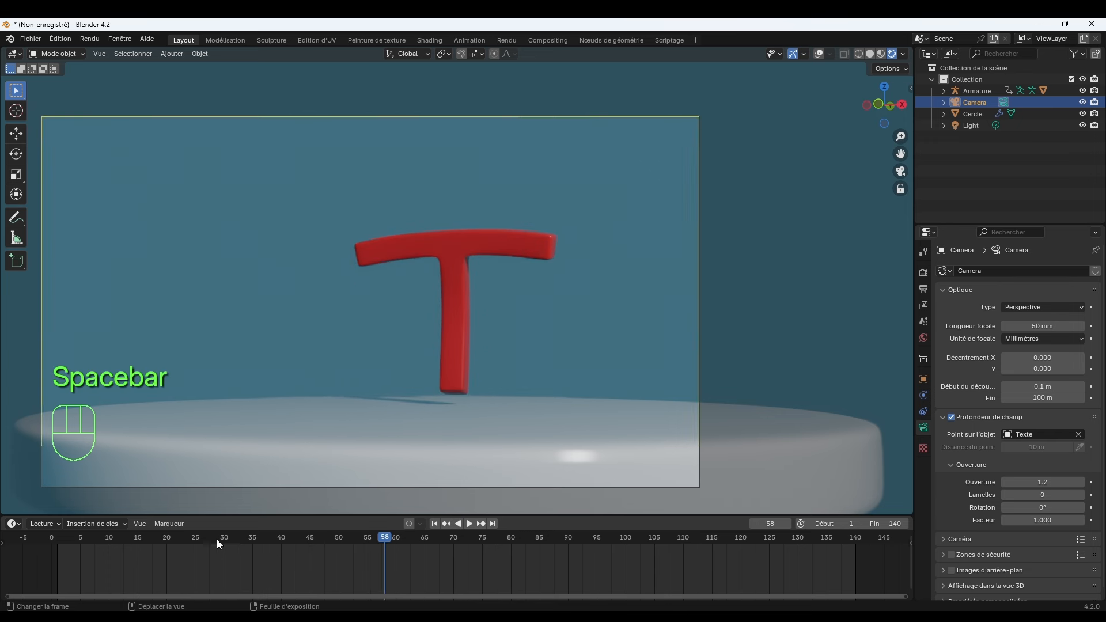
pyautogui.moveTo(217, 539); pyautogui.dragTo(286, 547)
# Show the viewport overlays and put the T's armature in Pose Mode with its bottom bone selected.
pyautogui.click(473, 318)
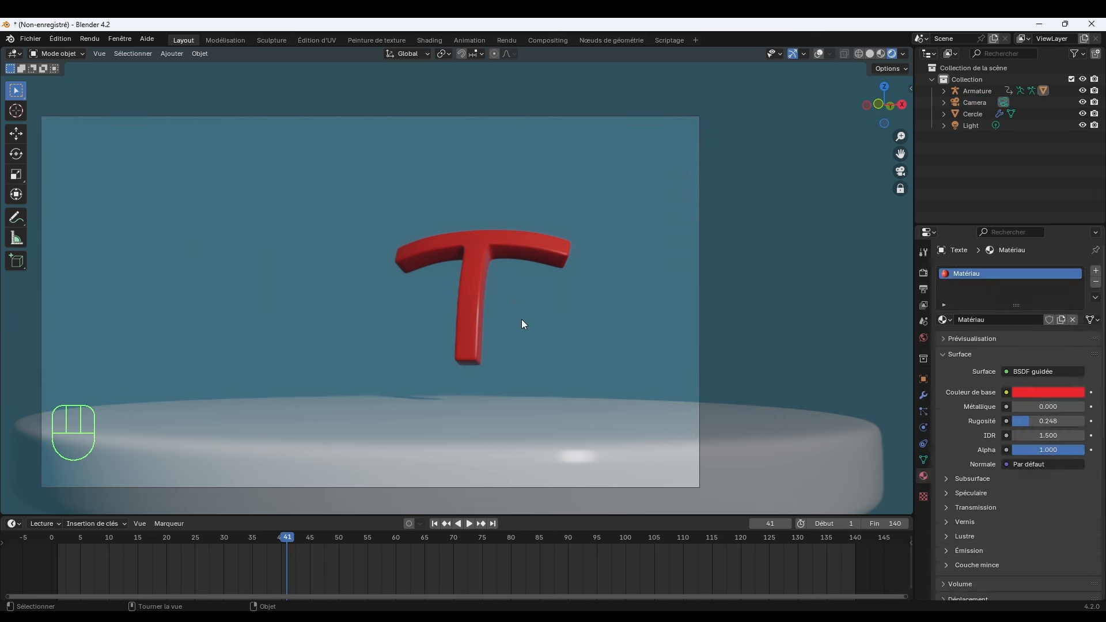
pyautogui.click(820, 54)
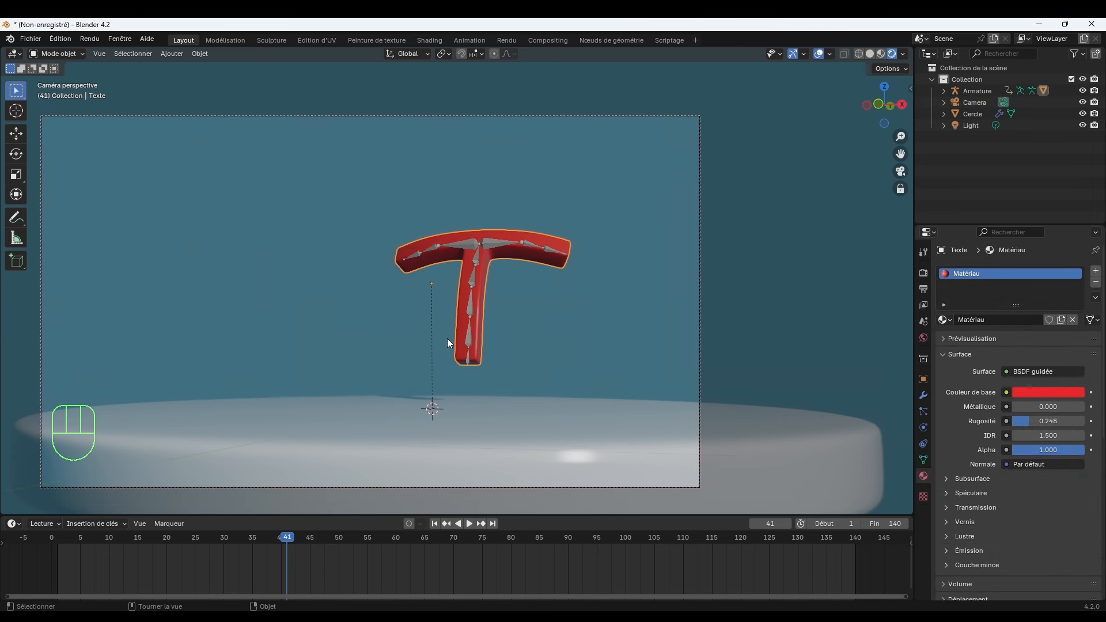
pyautogui.click(471, 339)
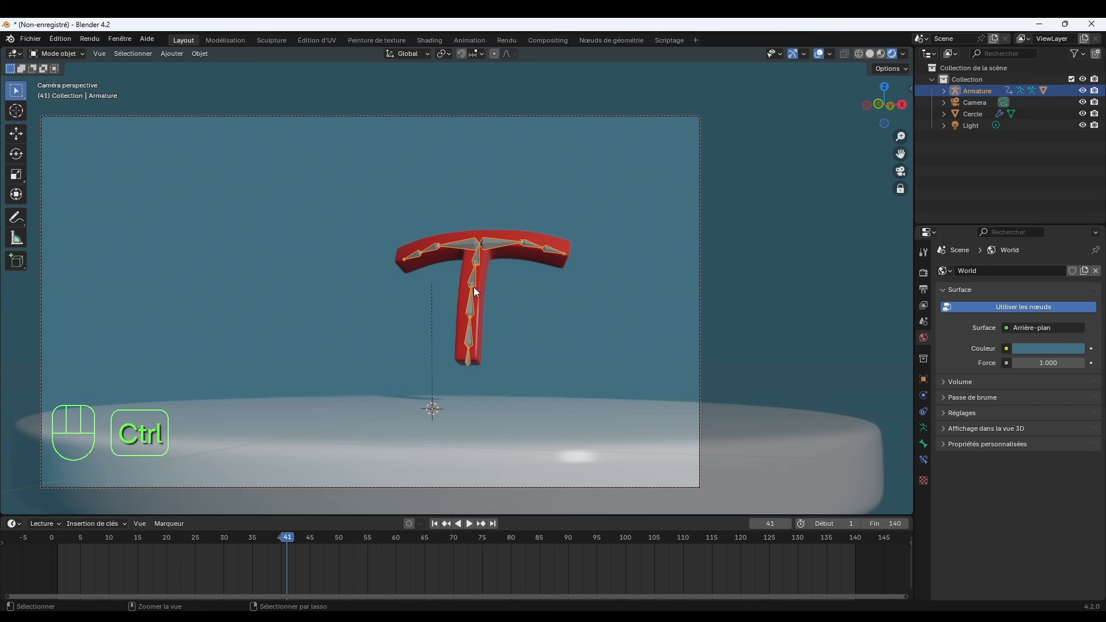
pyautogui.hotkey('ctrl', 'Tab')
pyautogui.click(468, 358)
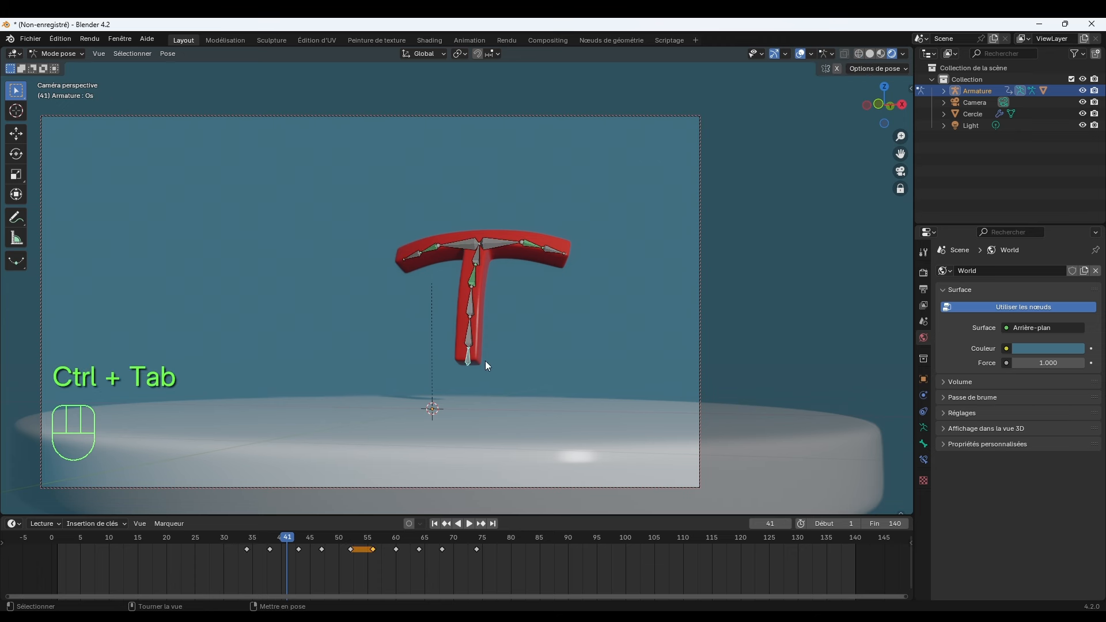
# Move the bottom bone's keyframe at frame 38 to frame 36 and play the jump's start.
pyautogui.moveTo(248, 544); pyautogui.dragTo(272, 545)
pyautogui.press('Escape')
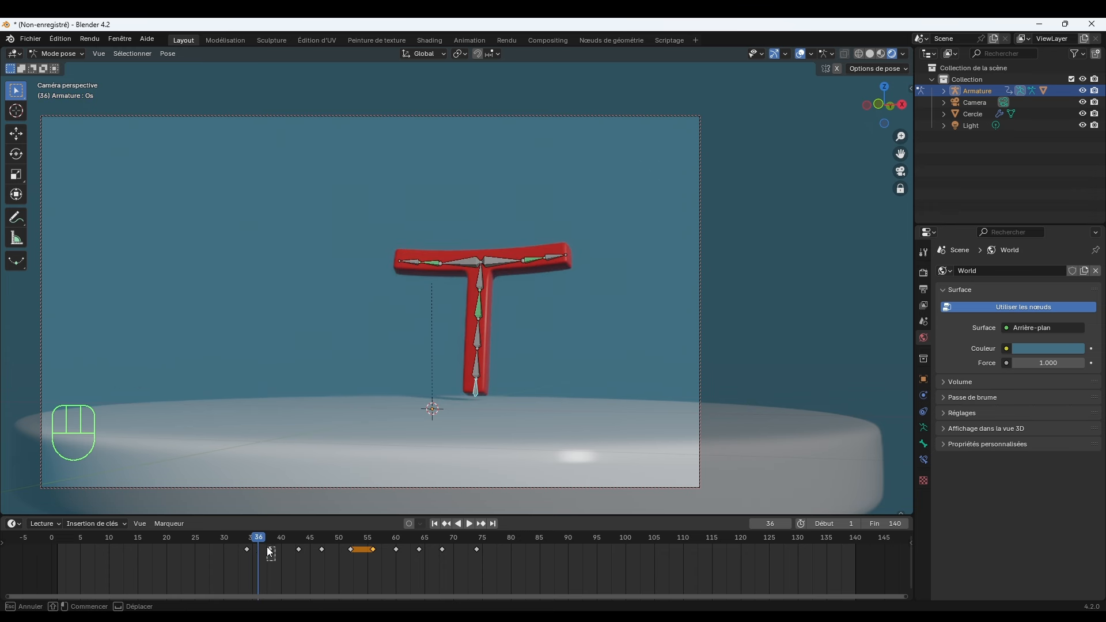
pyautogui.click(268, 549)
pyautogui.press('g')
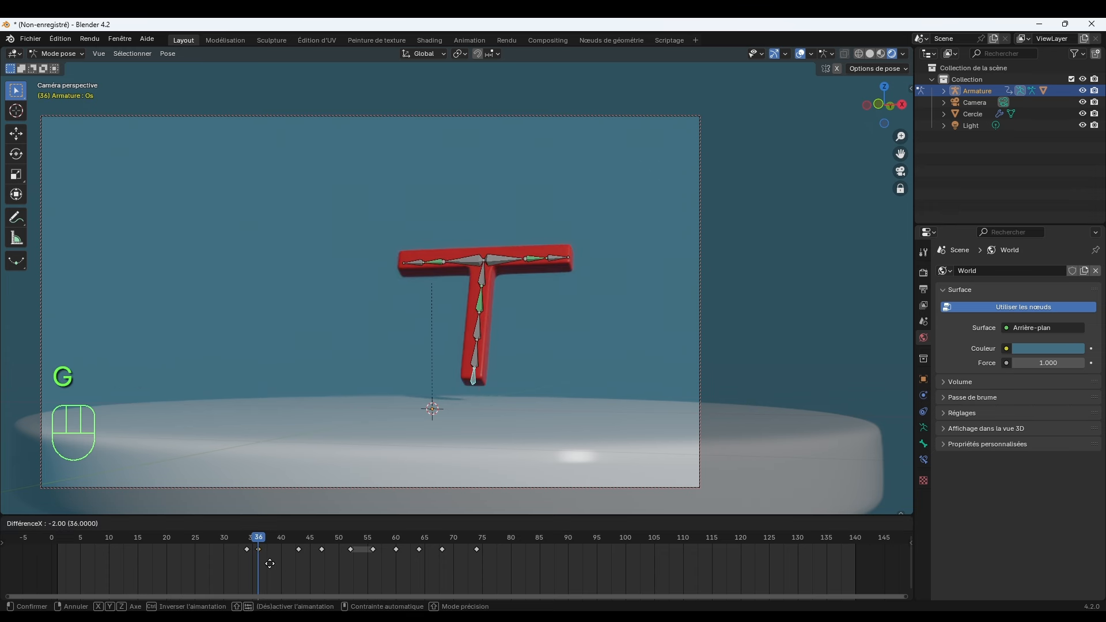
pyautogui.click(269, 558)
pyautogui.press('space')
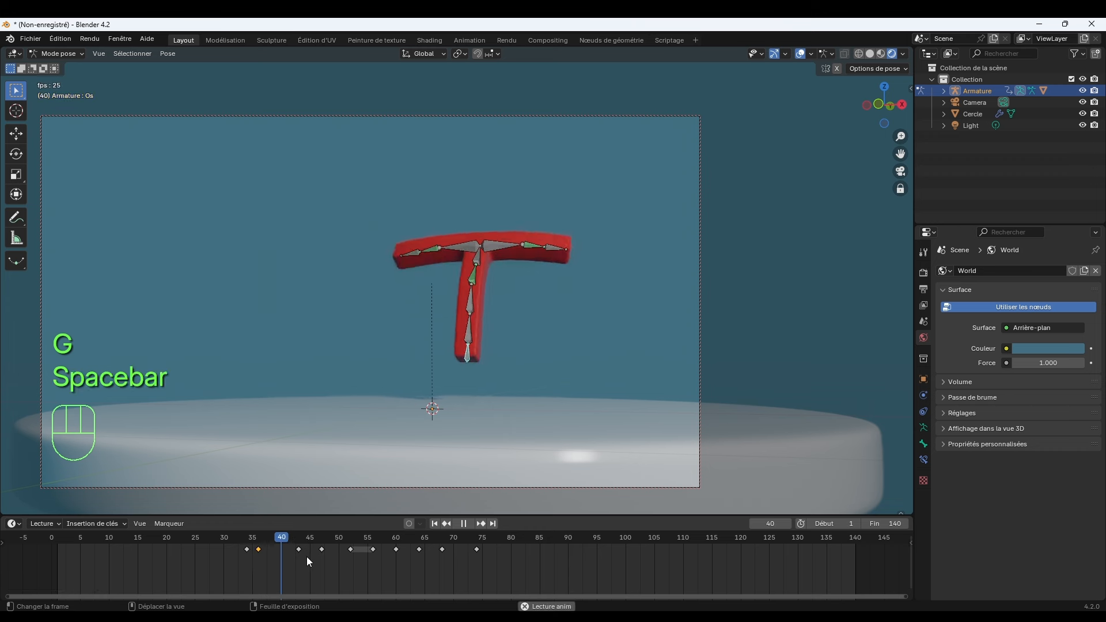
pyautogui.press('space')
# Move the bottom bone's keyframe at frame 43 to frame 38 and play back the faster jump.
pyautogui.moveTo(254, 541); pyautogui.dragTo(286, 551)
pyautogui.click(303, 549)
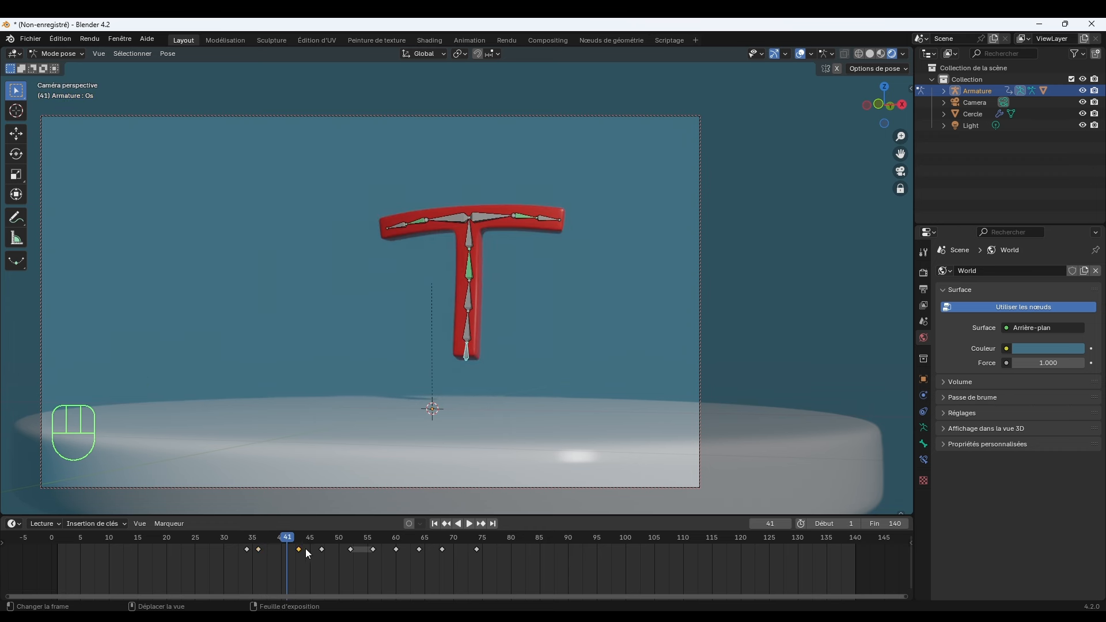
pyautogui.press('g')
pyautogui.click(233, 563)
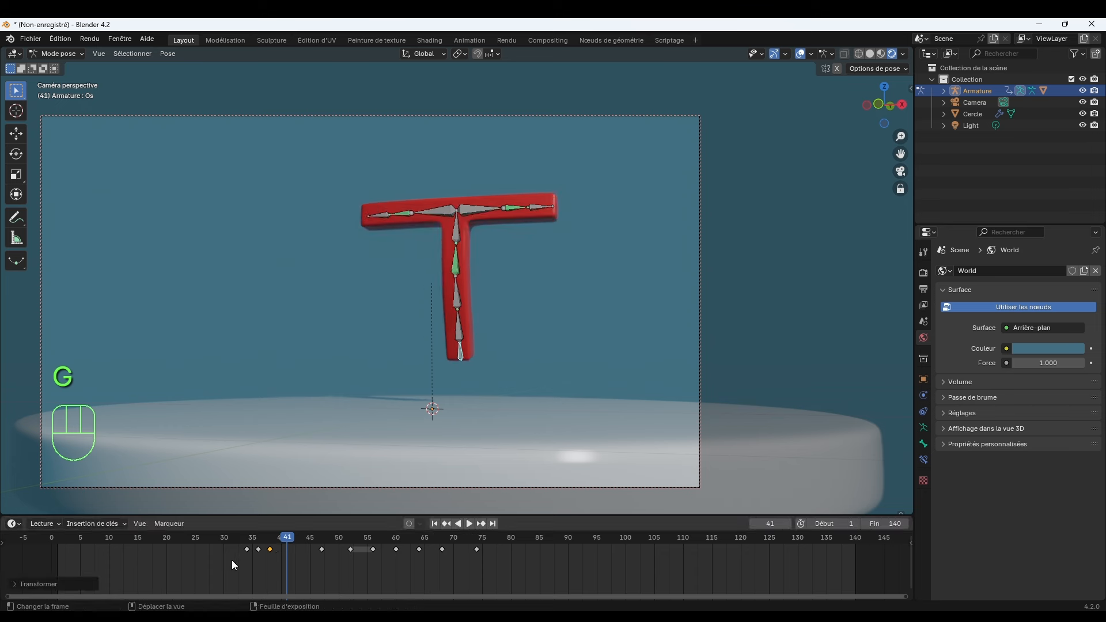
pyautogui.press('space')
pyautogui.press('space')
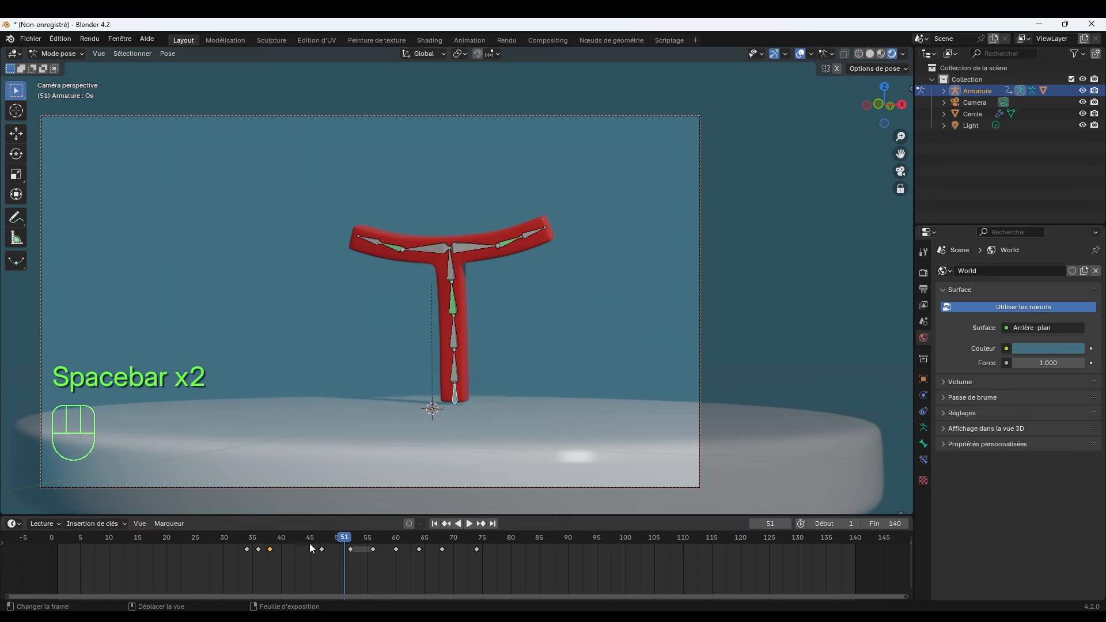
# Move the bottom bone's keyframe at frame 47 to frame 40 and replay the jump to check its timing.
pyautogui.moveTo(319, 550); pyautogui.dragTo(330, 551)
pyautogui.press('g')
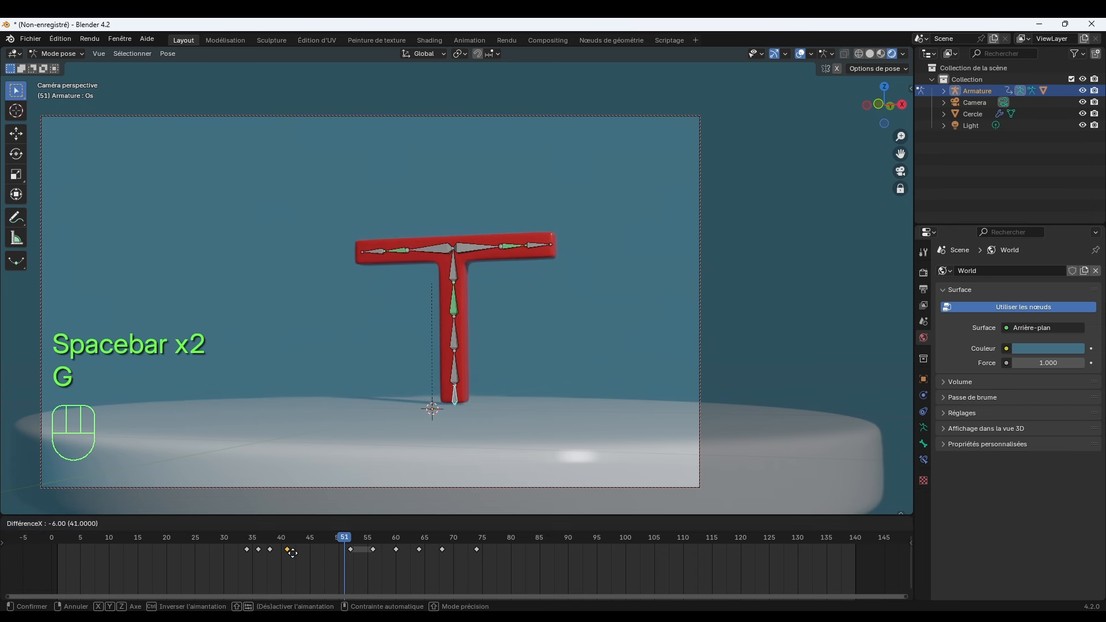
pyautogui.click(244, 545)
pyautogui.click(244, 545)
pyautogui.press('space')
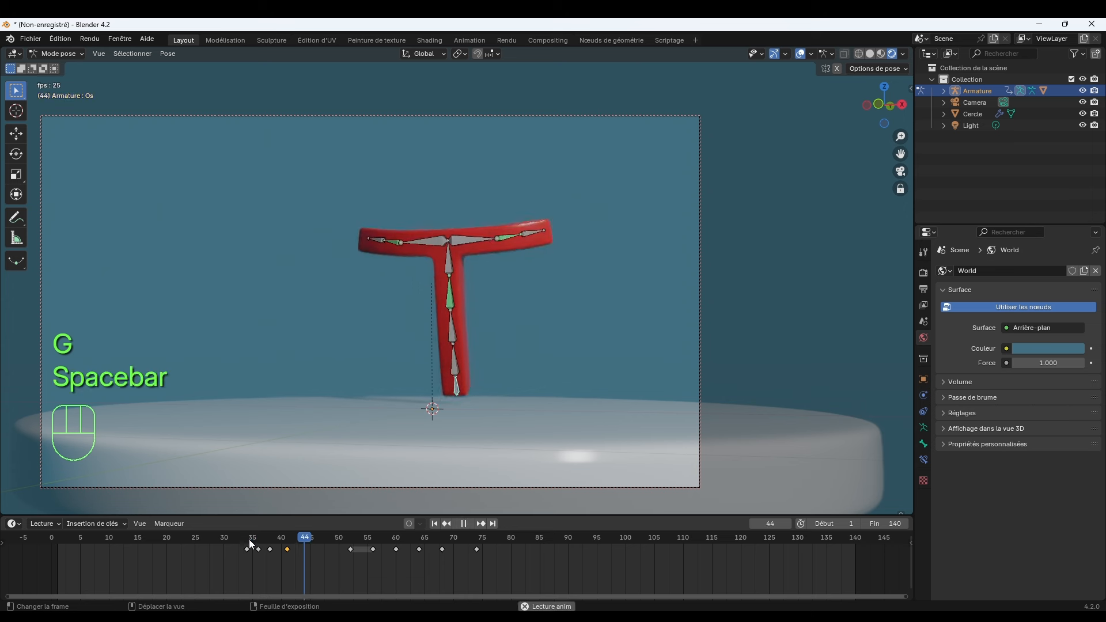
pyautogui.press('space')
pyautogui.moveTo(263, 540)
pyautogui.mouseDown()
pyautogui.moveTo(285, 540)
pyautogui.moveTo(273, 543)
pyautogui.mouseUp()
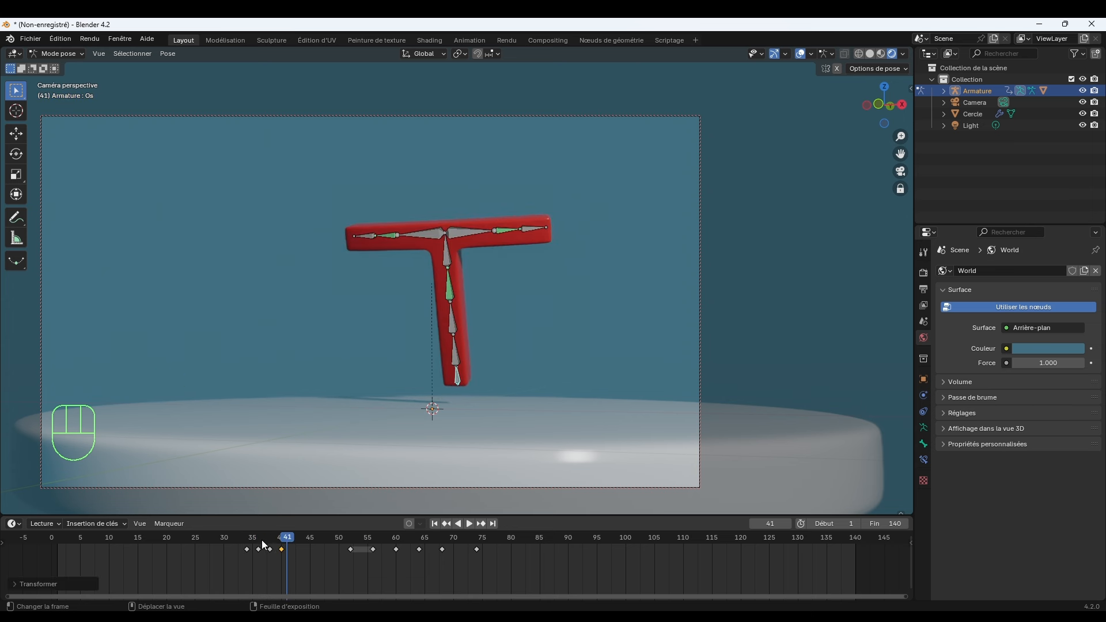
pyautogui.press('space')
pyautogui.click(244, 537)
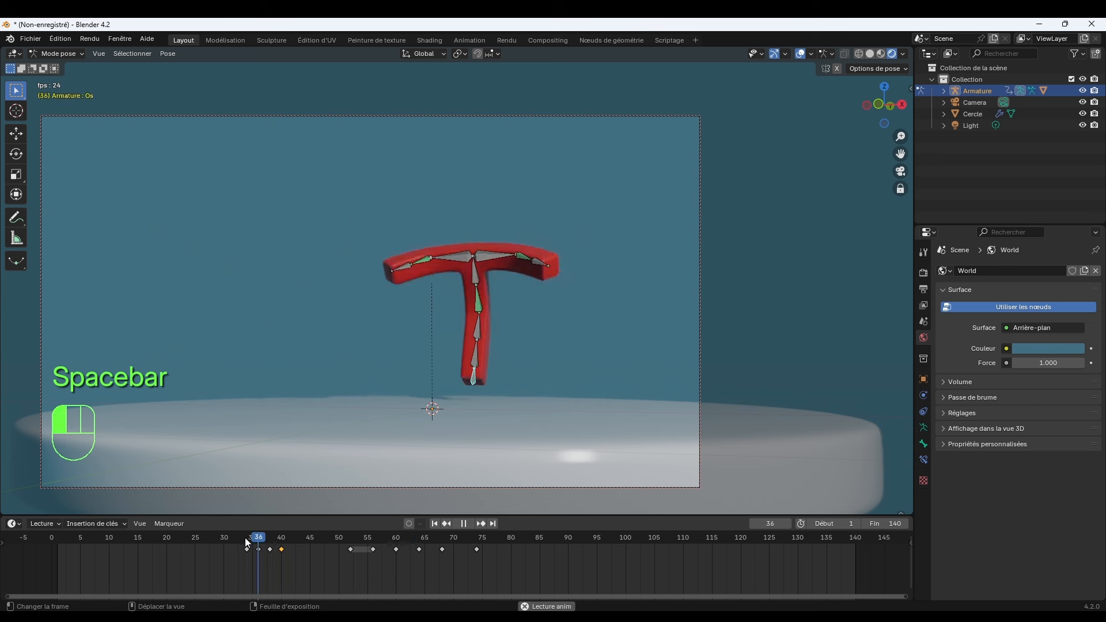
pyautogui.press('space')
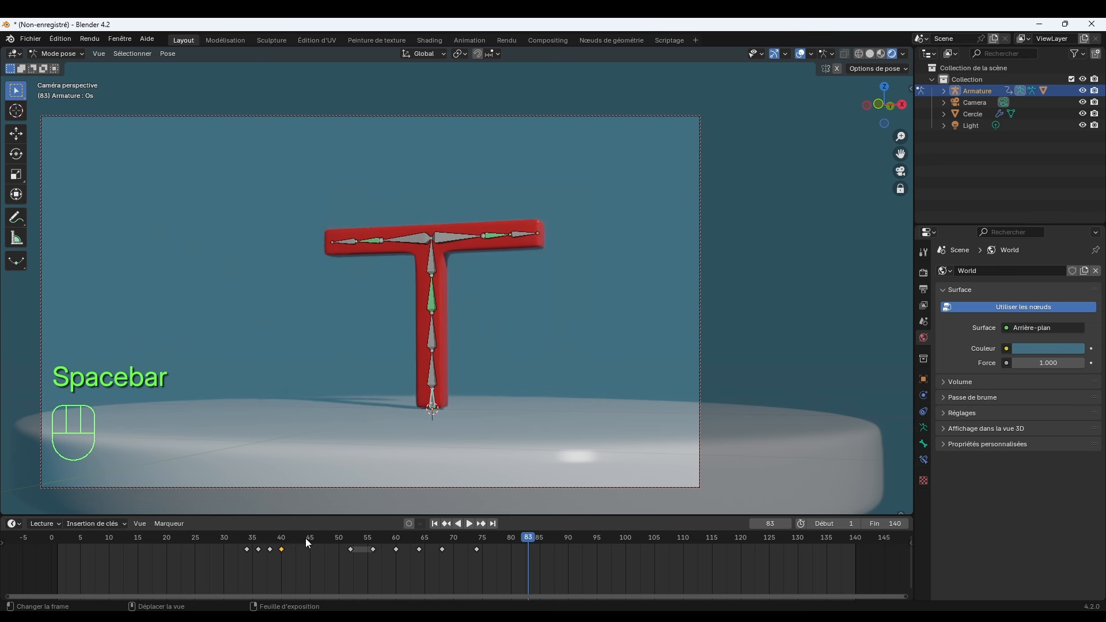
# Move the second jump's keyframes at frames 60 and 64 to frames 58 and 60.
pyautogui.click(247, 538)
pyautogui.moveTo(331, 545); pyautogui.dragTo(399, 548)
pyautogui.press('g')
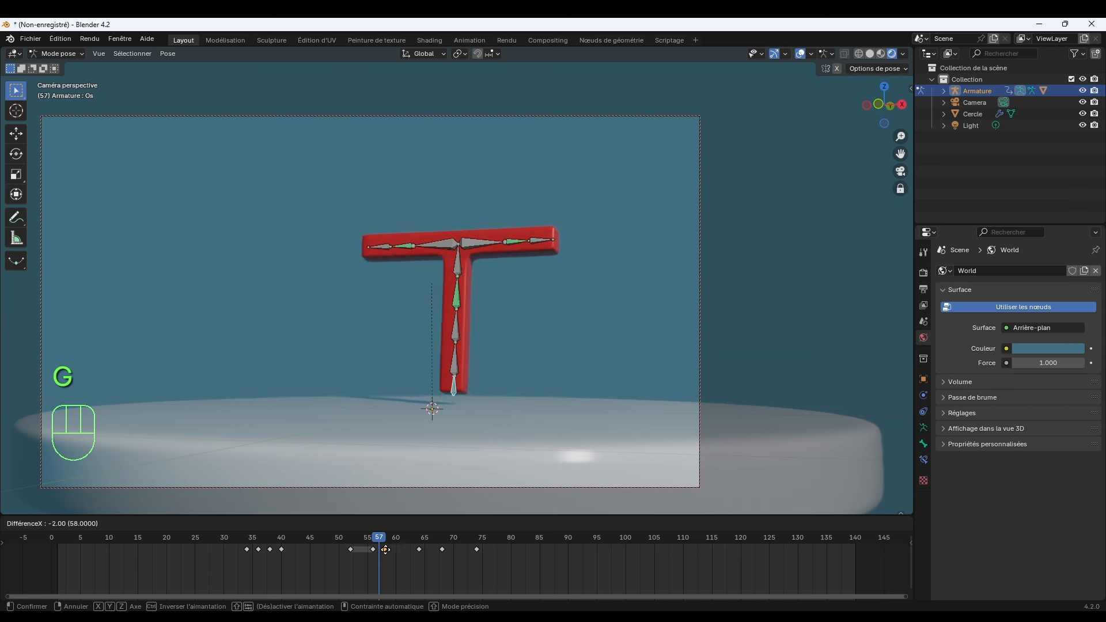
pyautogui.click(395, 561)
pyautogui.click(426, 549)
pyautogui.press('g')
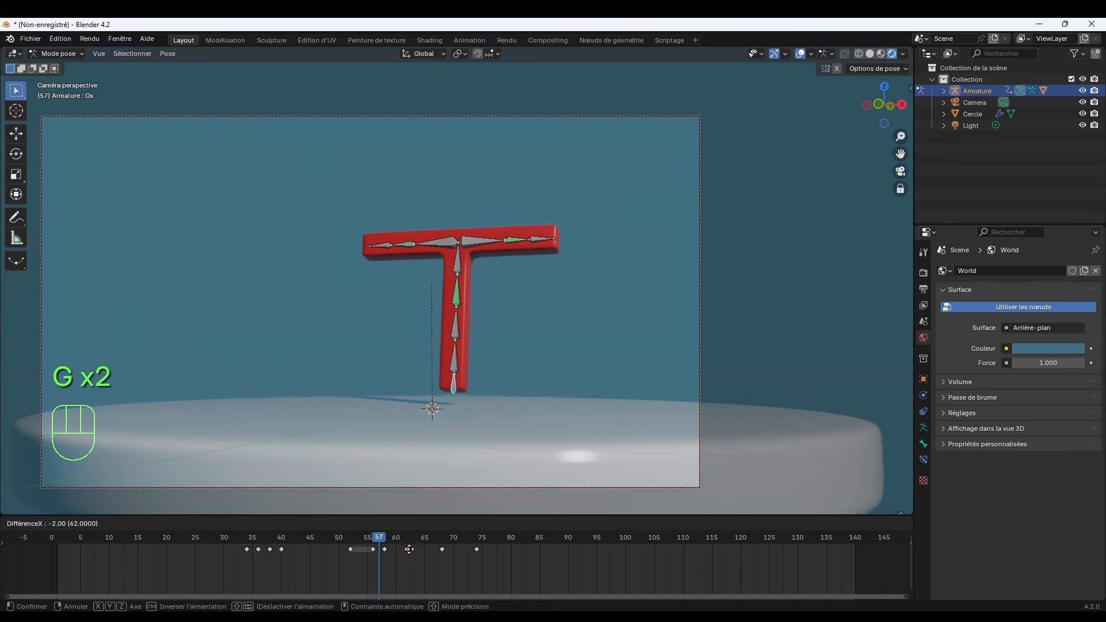
pyautogui.click(404, 553)
# Move the second jump's keyframe at frame 68 to frame 62 and play back the landing.
pyautogui.moveTo(425, 546); pyautogui.dragTo(460, 552)
pyautogui.moveTo(380, 539); pyautogui.dragTo(430, 544)
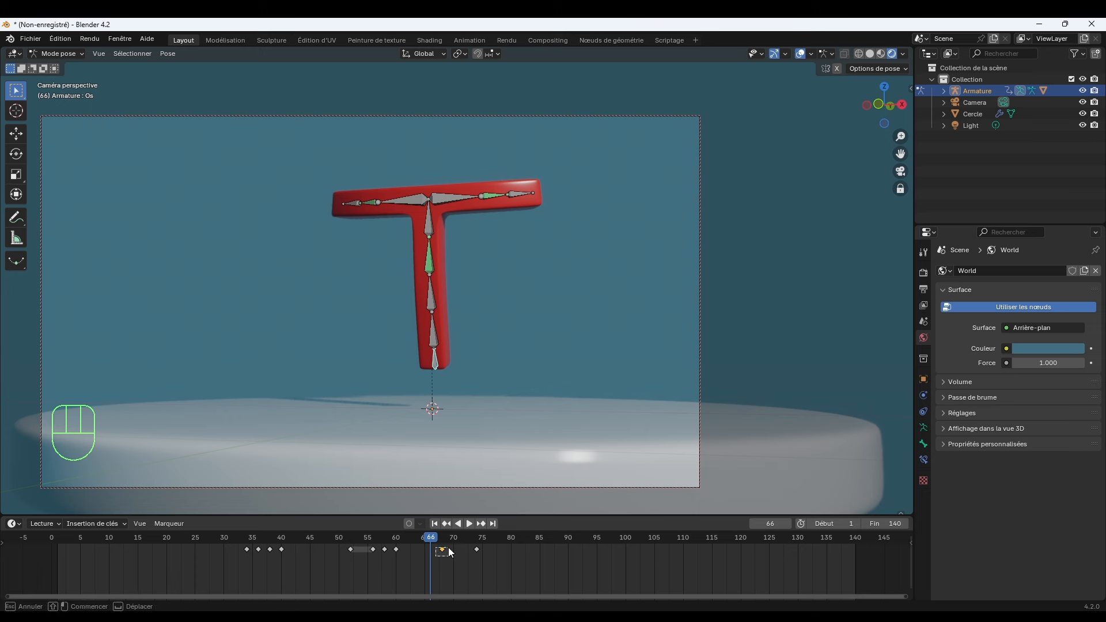
pyautogui.press('g')
pyautogui.click(410, 550)
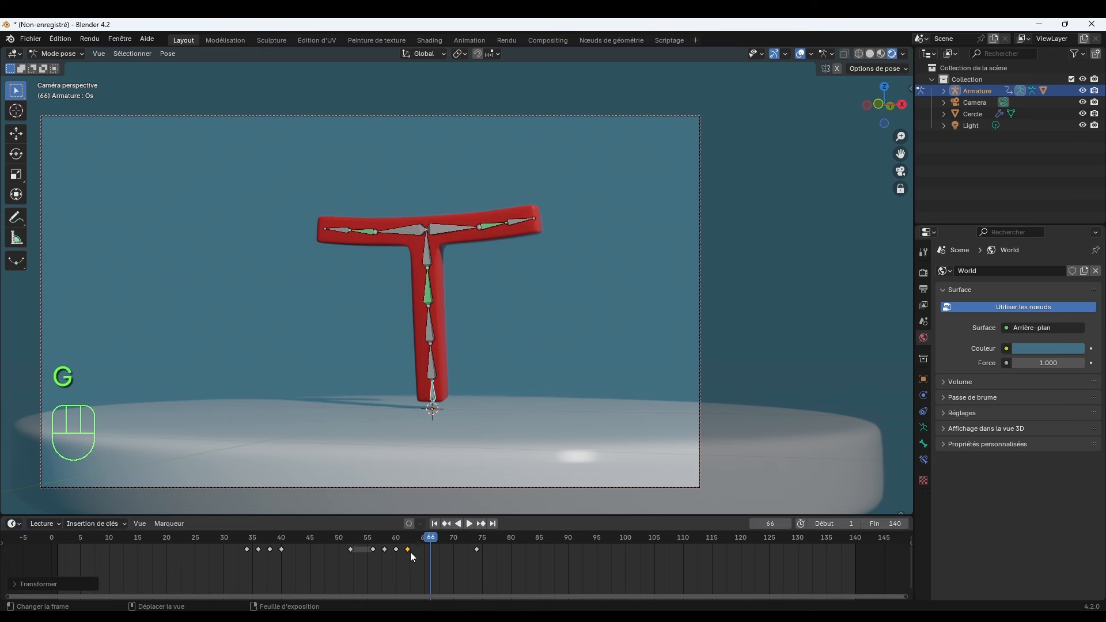
pyautogui.press('space')
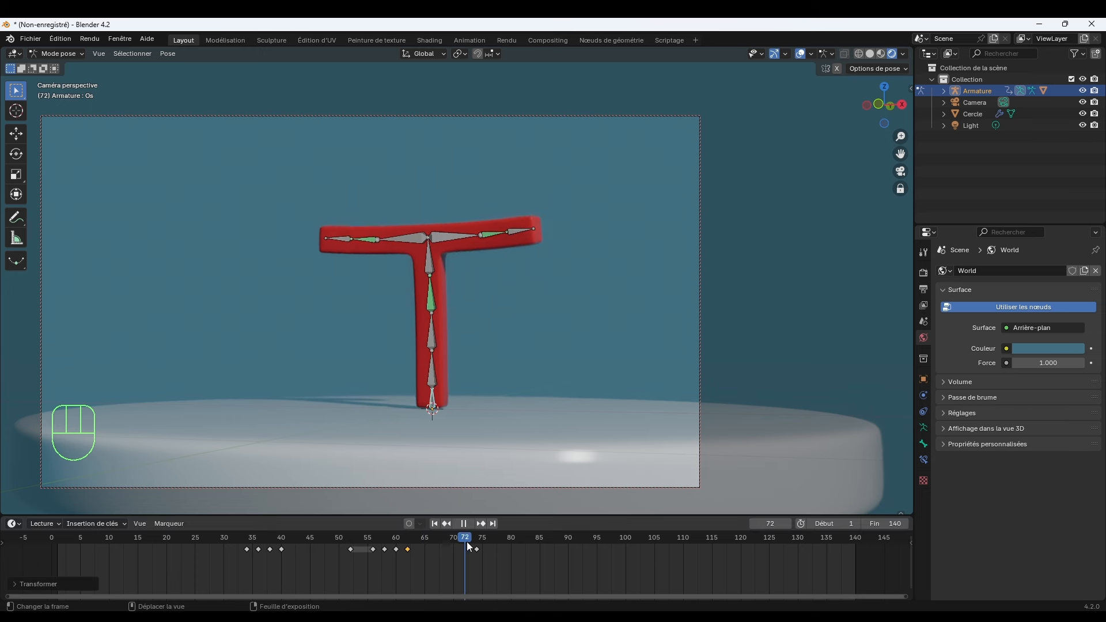
# Move the second jump's last keyframe at frame 74 to frame 64.
pyautogui.moveTo(540, 544); pyautogui.dragTo(490, 548)
pyautogui.press('space')
pyautogui.press('g')
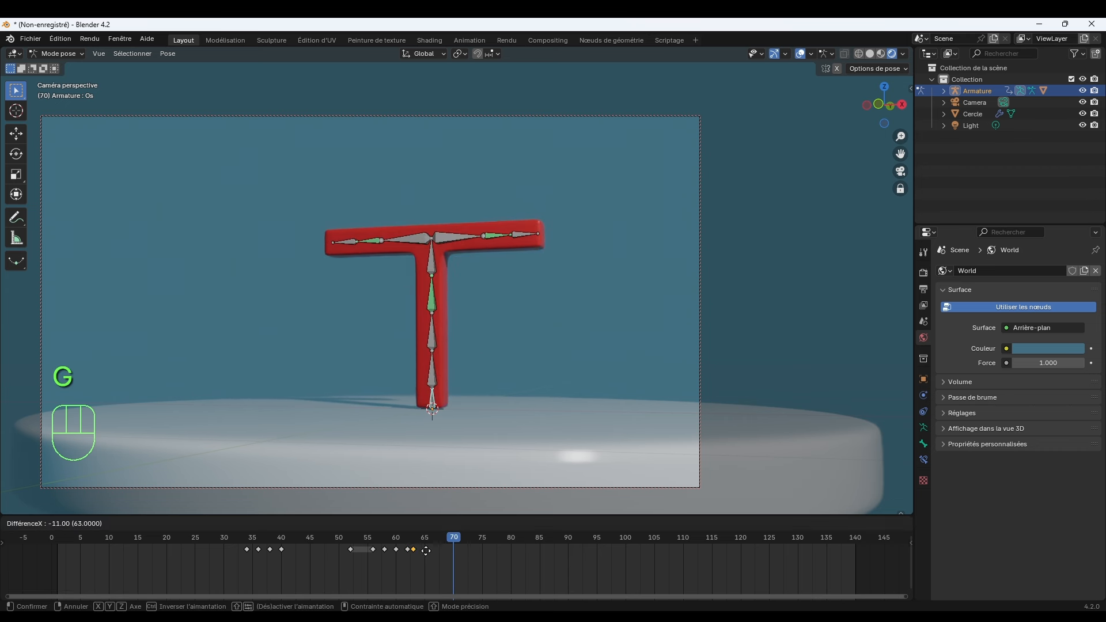
pyautogui.click(429, 549)
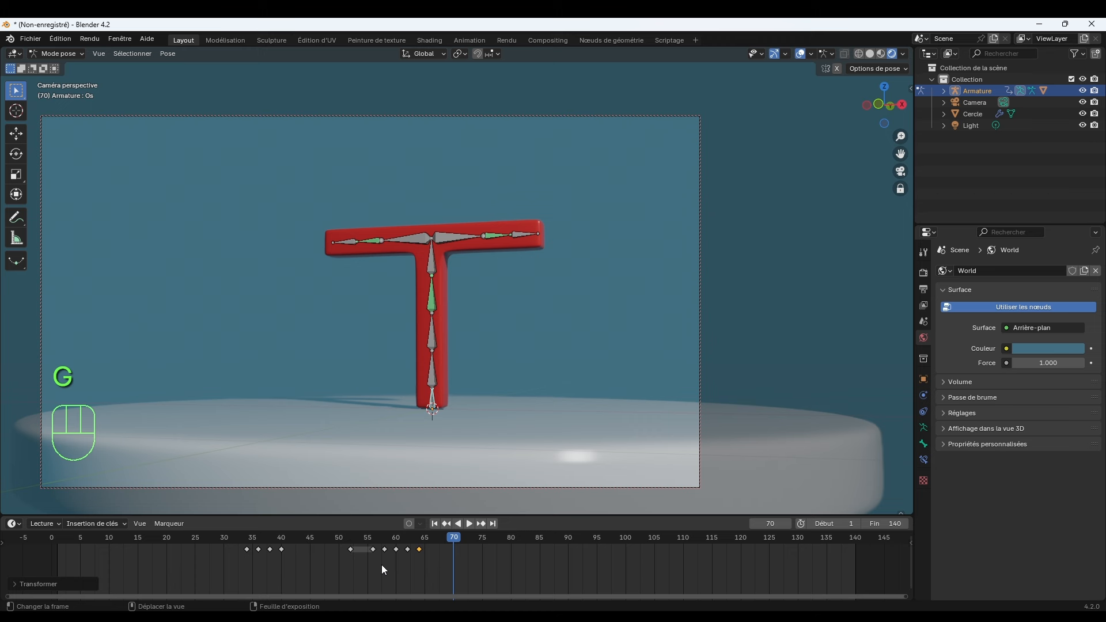
# Replay both jumps several times from around frame 35 to check the pause between them and the second jump's timing.
pyautogui.click(254, 541)
pyautogui.press('space')
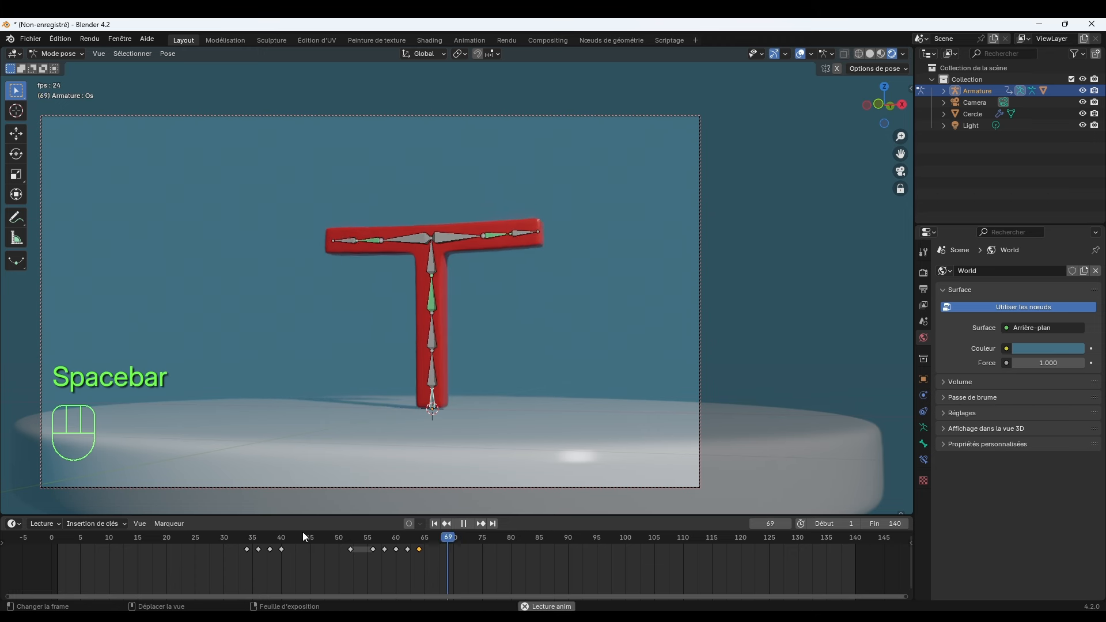
pyautogui.press('space')
pyautogui.press('space')
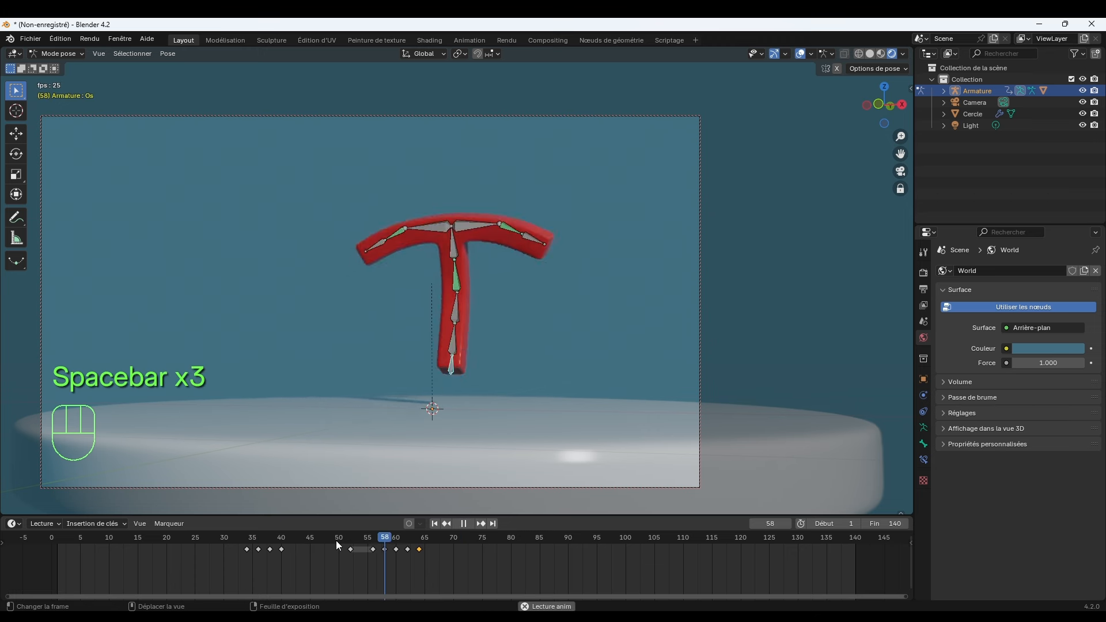
pyautogui.click(334, 541)
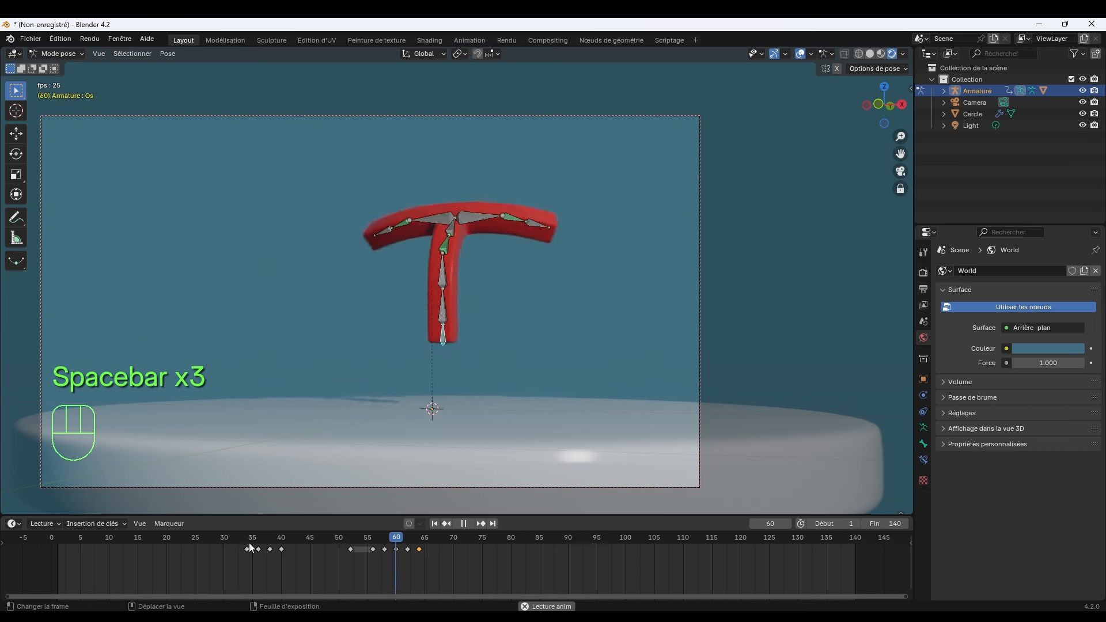
pyautogui.click(251, 542)
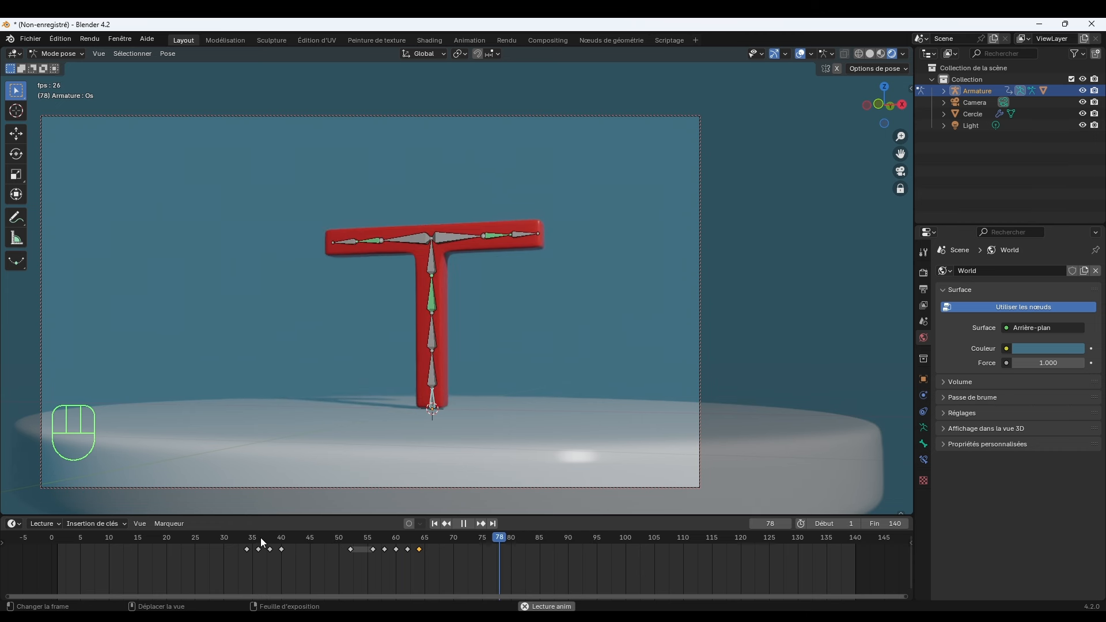
pyautogui.click(240, 542)
pyautogui.press('space')
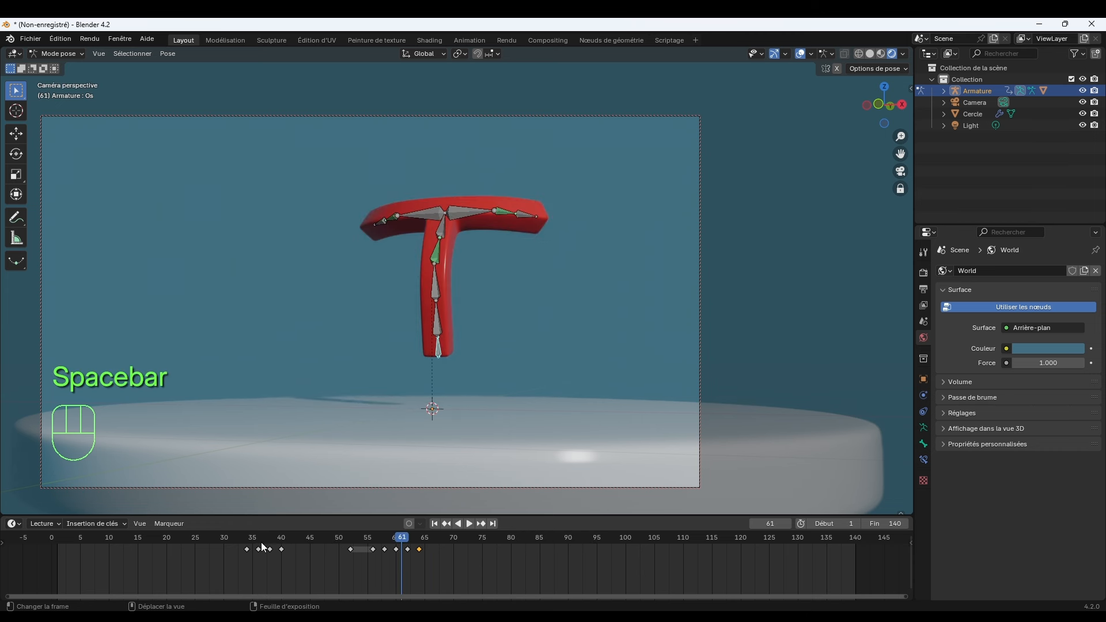
pyautogui.click(261, 544)
pyautogui.press('space')
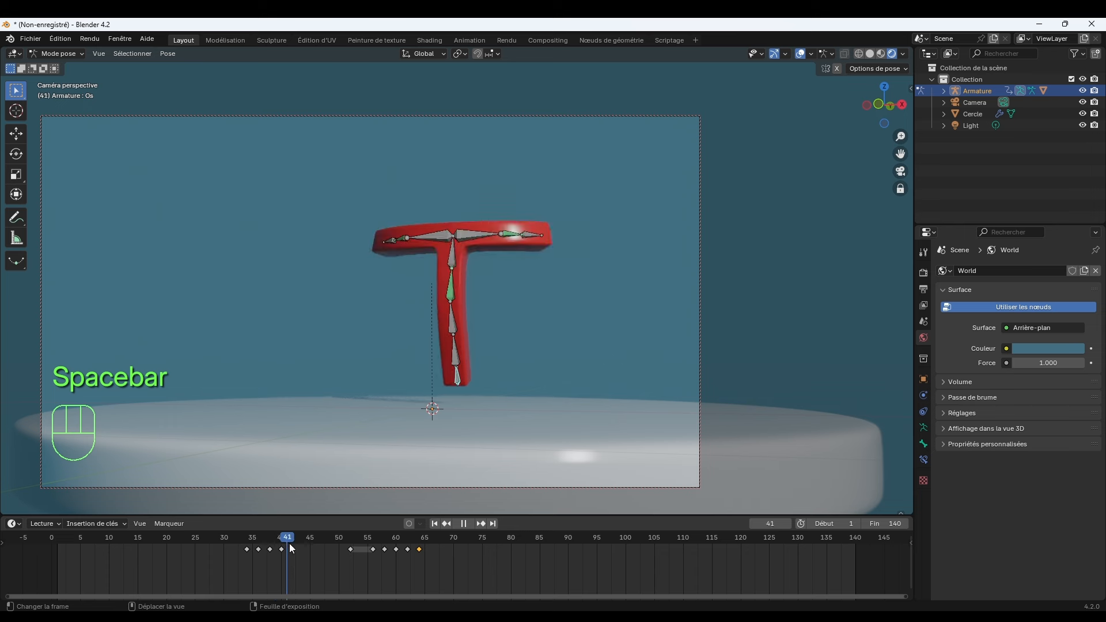
pyautogui.press('space')
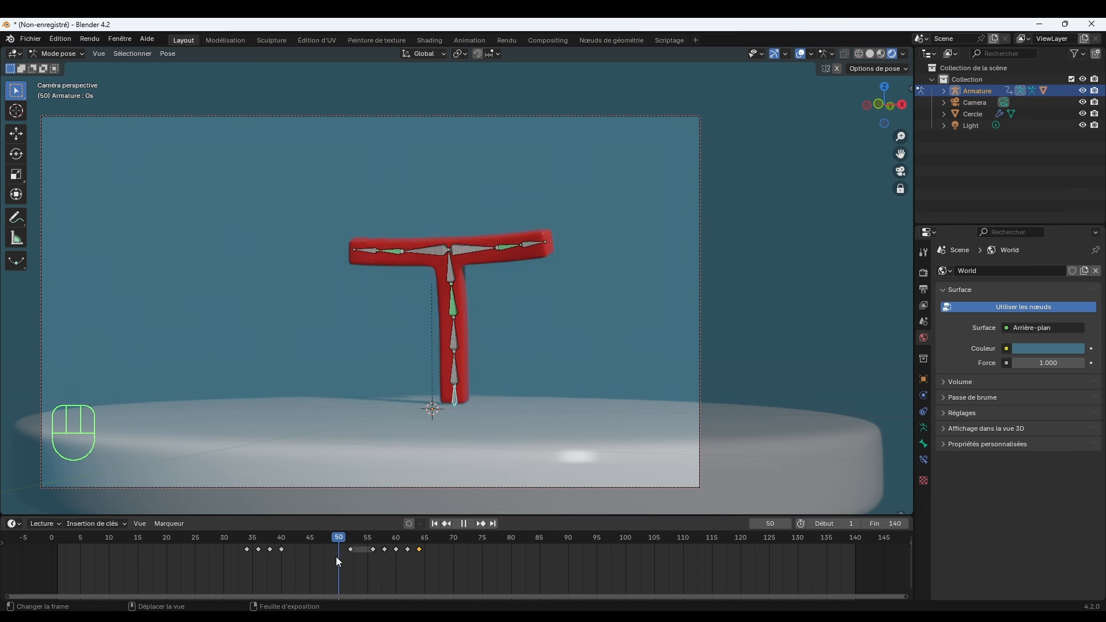
# Move the keyframe at frame 52 to frame 42 and replay both jumps to check the hold between them.
pyautogui.click(350, 548)
pyautogui.press('g')
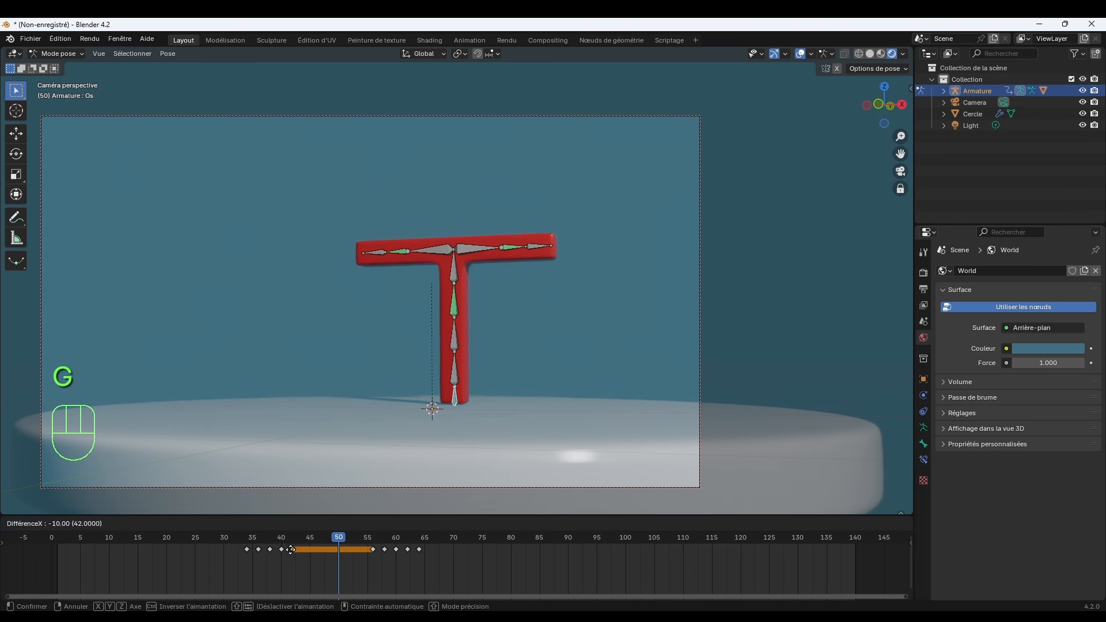
pyautogui.click(293, 548)
pyautogui.click(242, 541)
pyautogui.press('space')
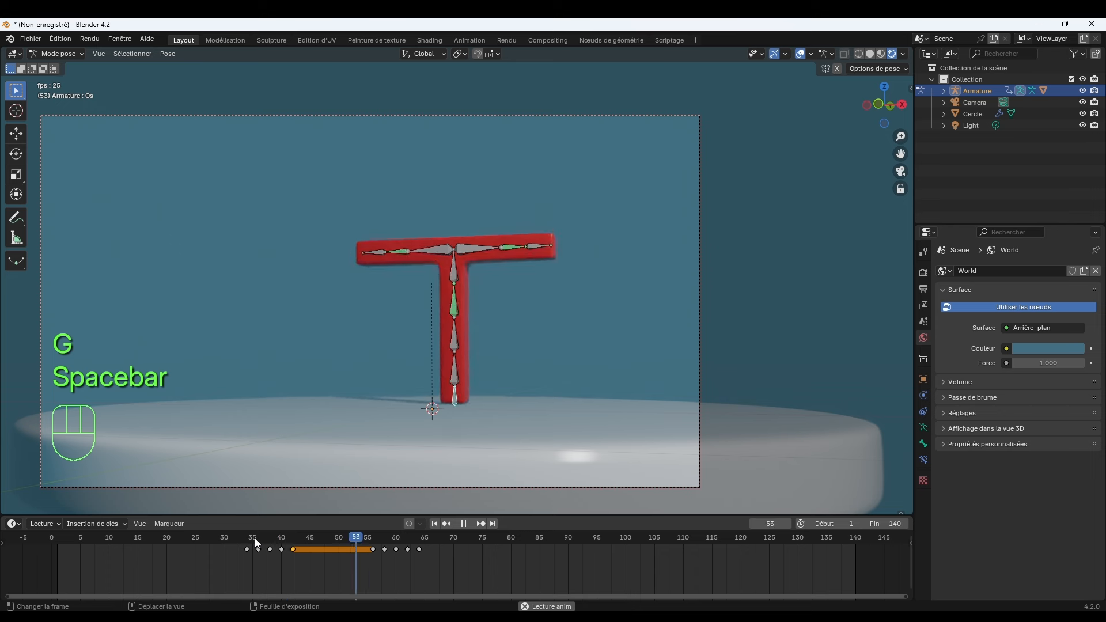
pyautogui.press('space')
pyautogui.click(241, 537)
pyautogui.press('space')
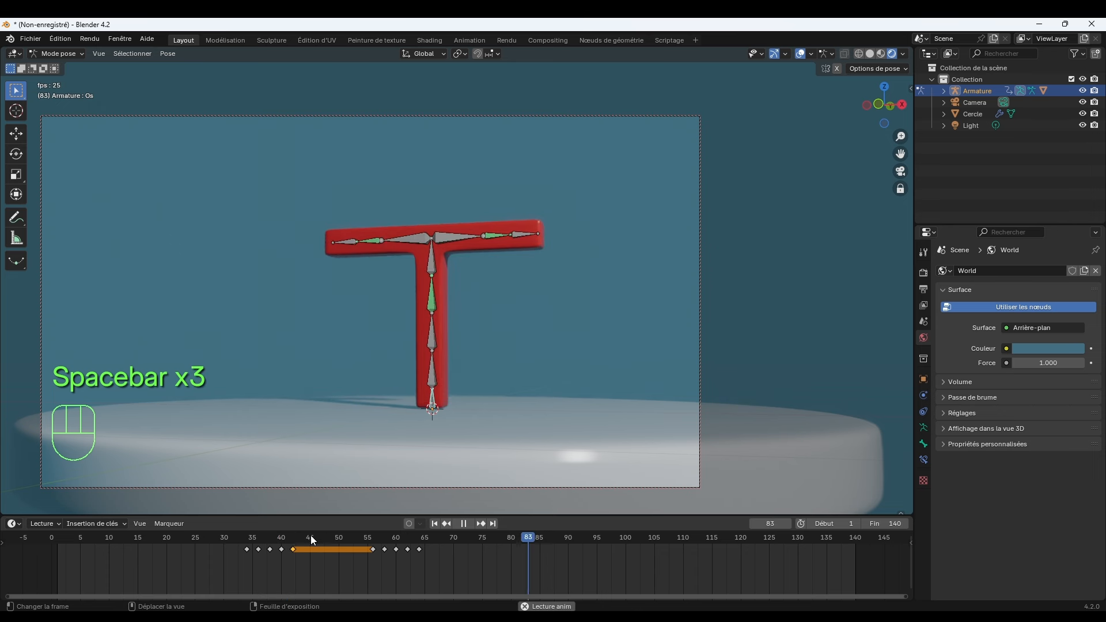
pyautogui.click(248, 538)
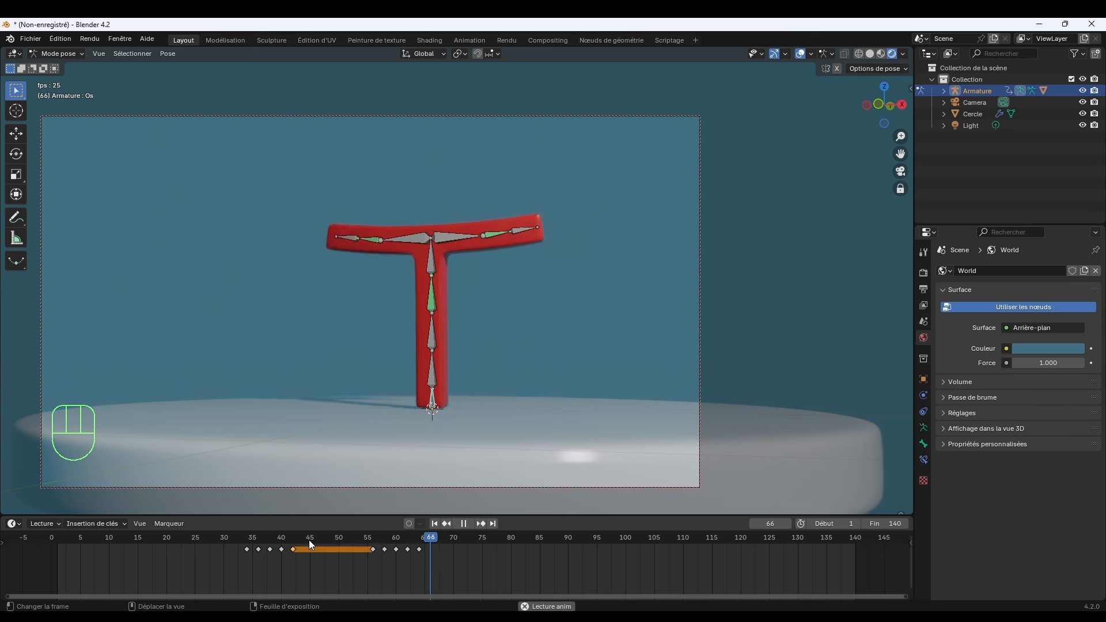
pyautogui.press('space')
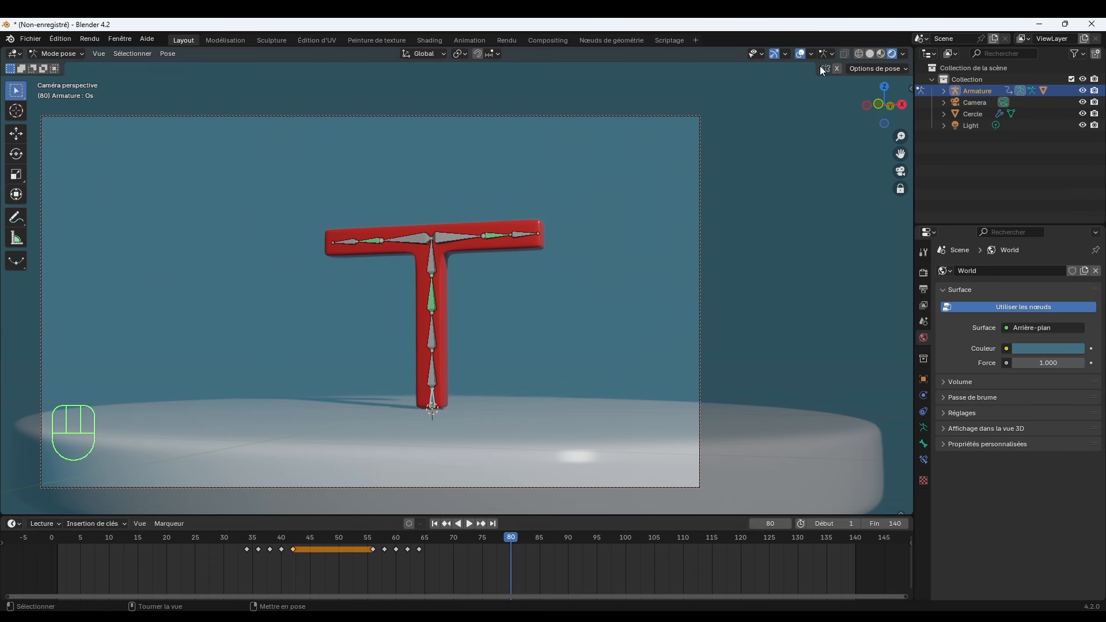
# Deselect the bones, enable ray tracing in the EEVEE render settings and hide the viewport overlays.
pyautogui.click(614, 283)
pyautogui.click(923, 272)
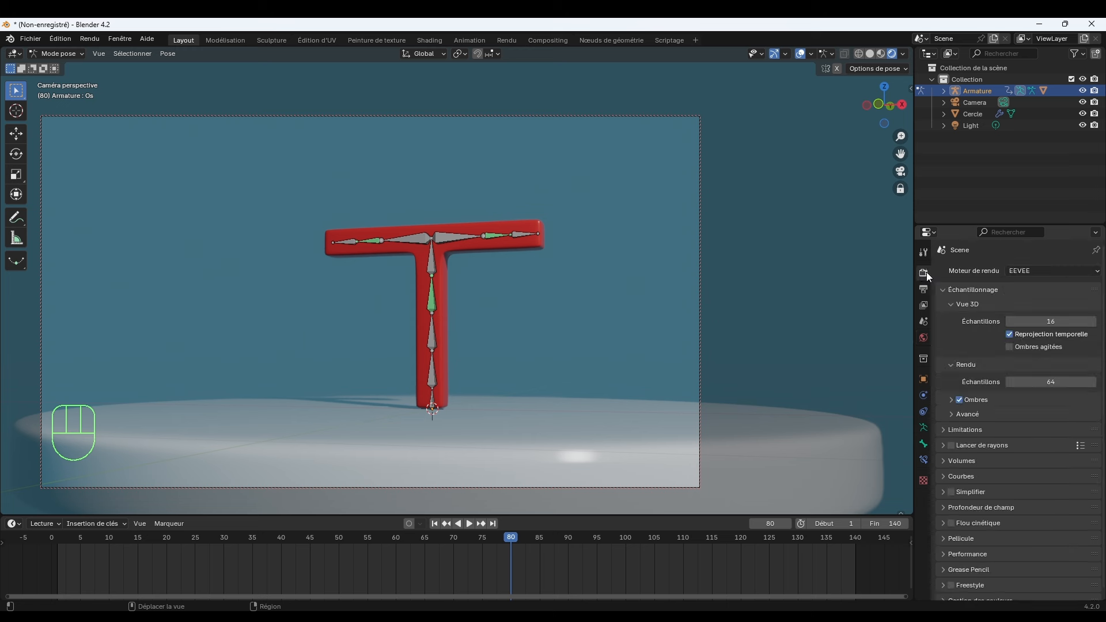
pyautogui.click(951, 445)
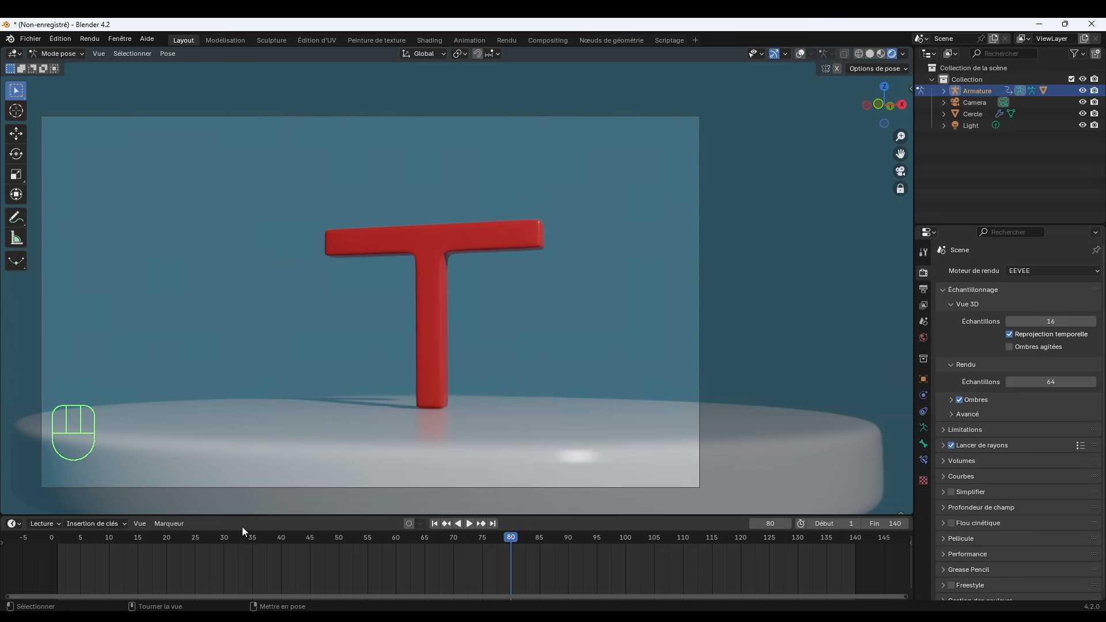
# Play the animation through the camera to review the ray-traced reflections, and replay it from frame 1.
pyautogui.moveTo(243, 528); pyautogui.dragTo(106, 548)
pyautogui.press('space')
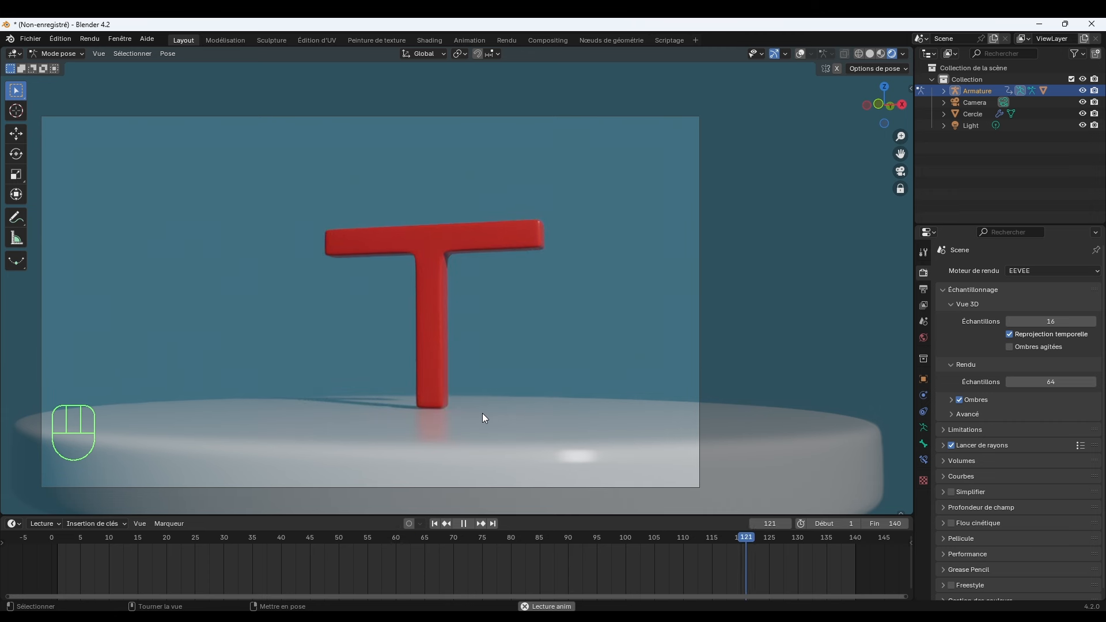
pyautogui.press('space')
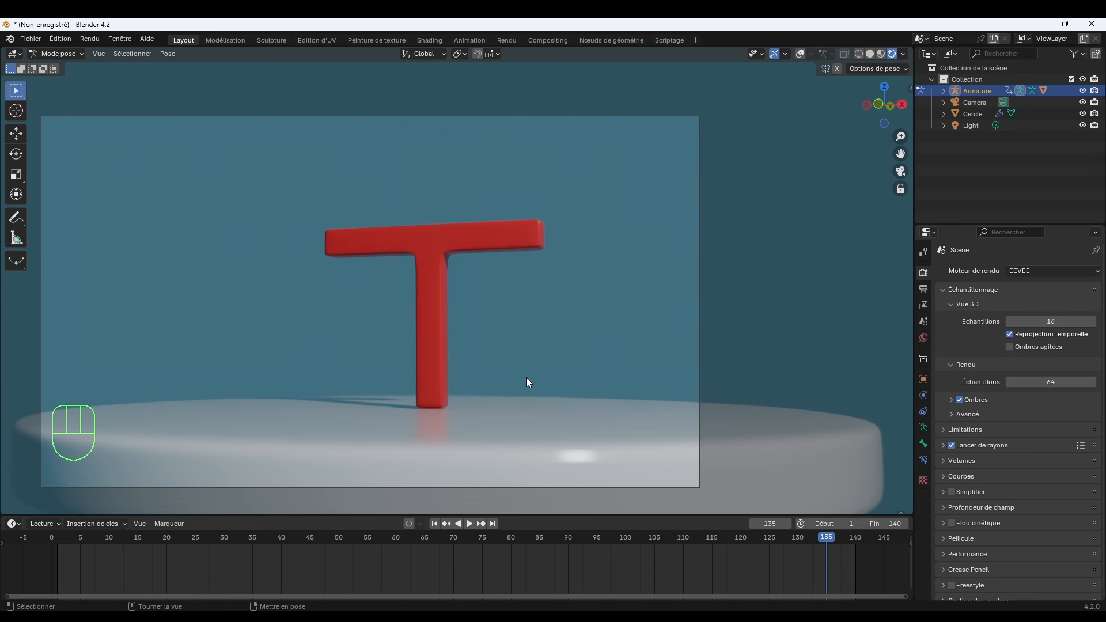
pyautogui.click(436, 523)
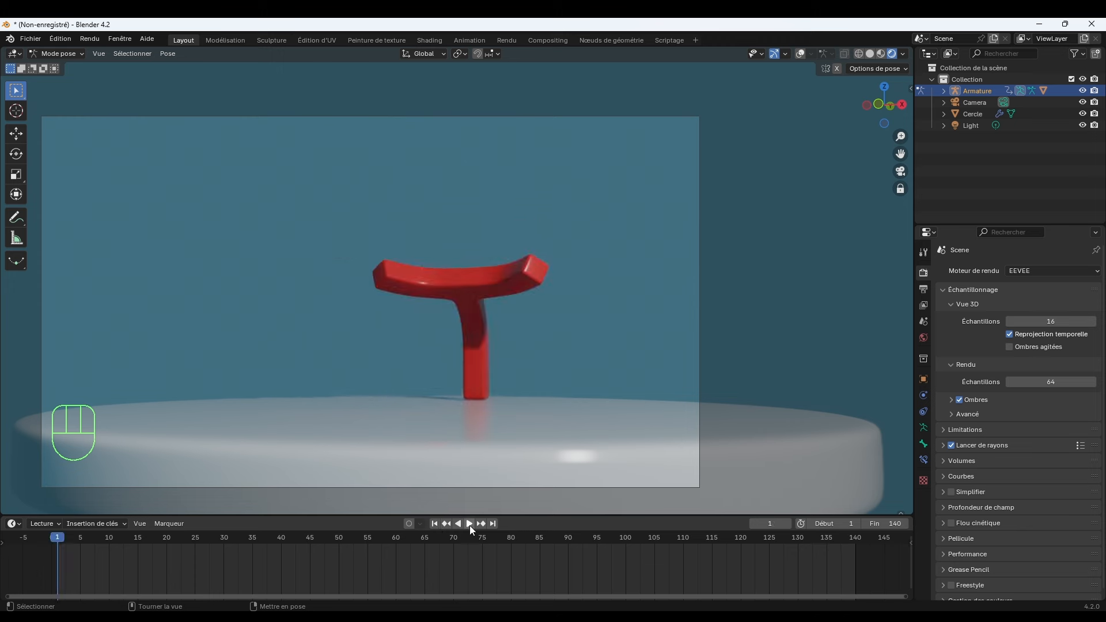
pyautogui.click(469, 523)
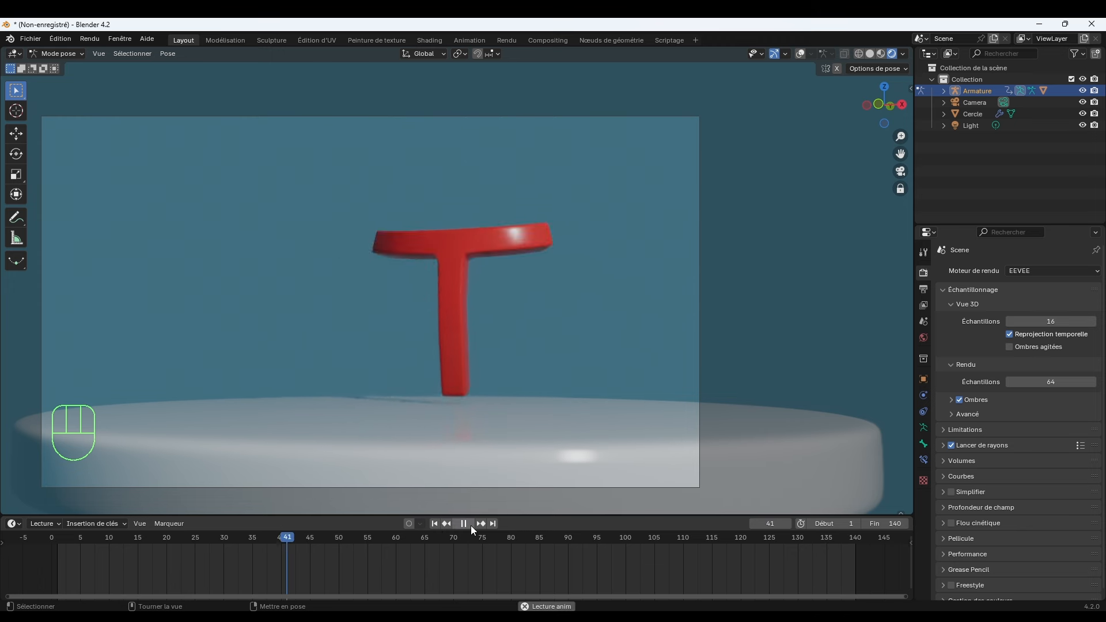